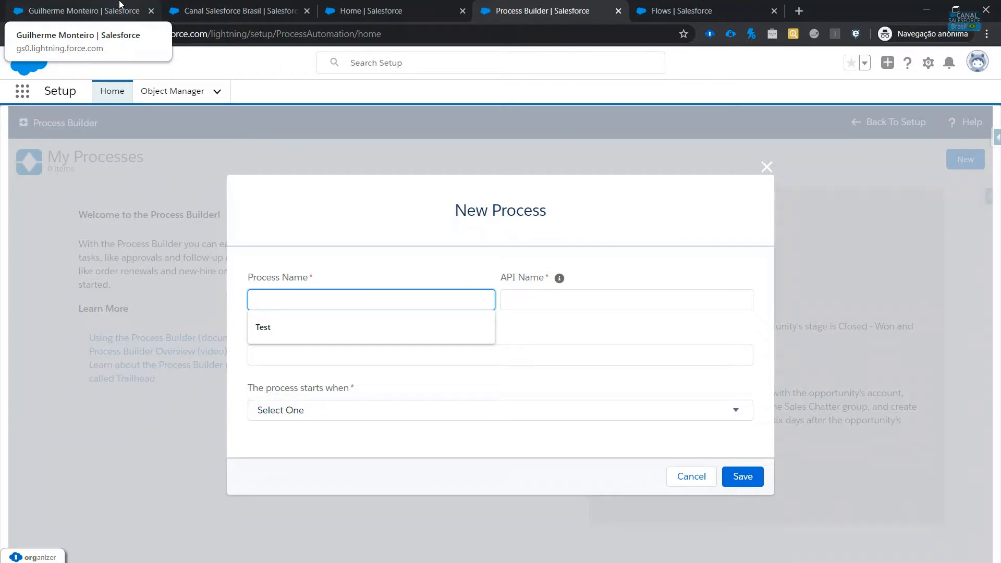
# Name the new process Contato and have its API name filled in to match
pyautogui.click(119, 5)
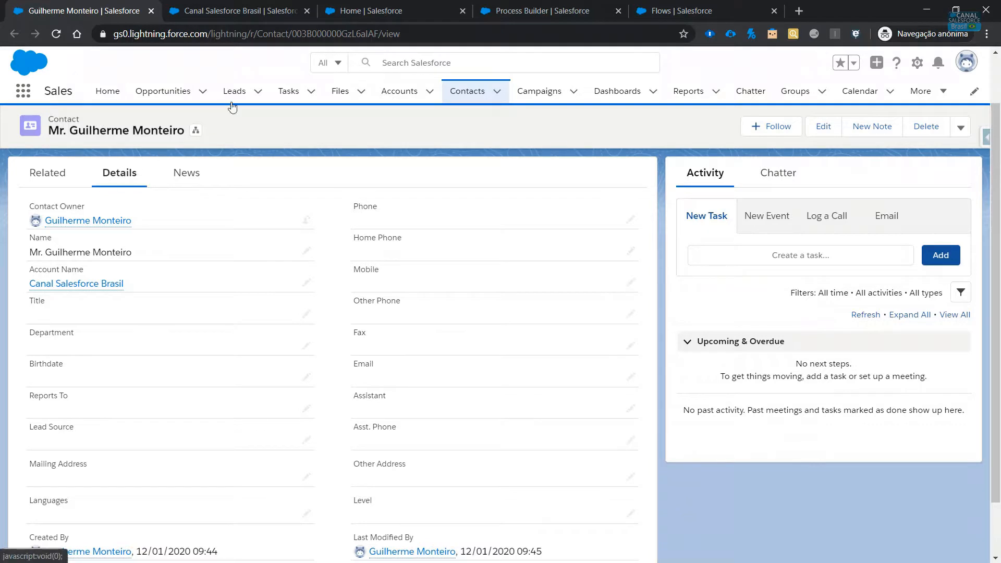
pyautogui.click(542, 6)
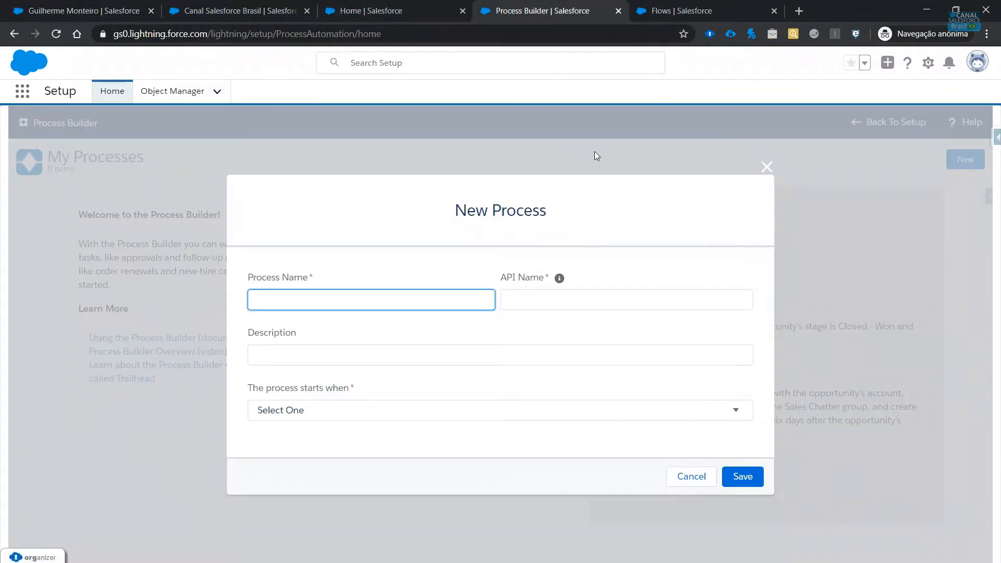
pyautogui.write('Contact')
pyautogui.hotkey('ctrl', 'a')
pyautogui.write('Contato')
pyautogui.press('Tab')
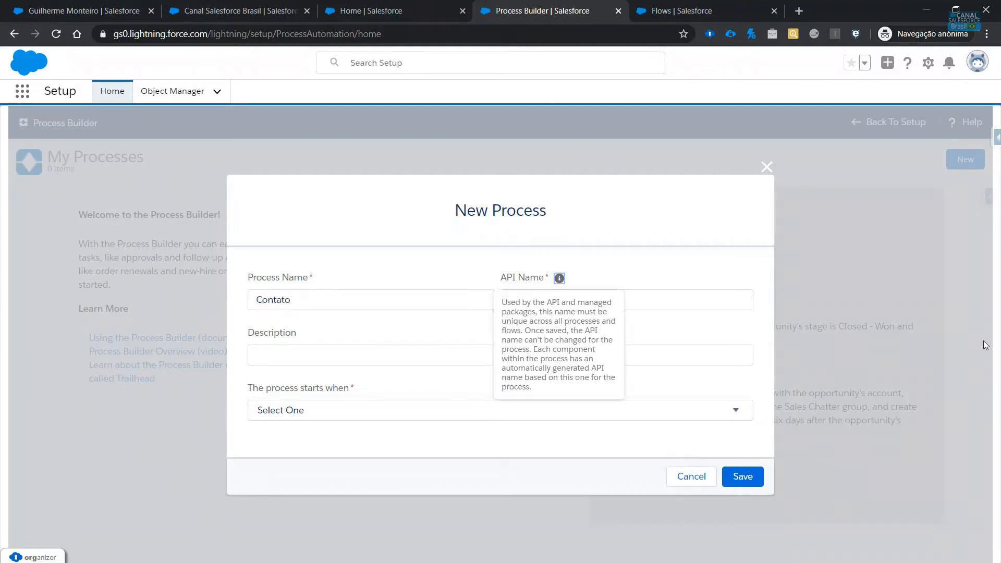
pyautogui.click(616, 266)
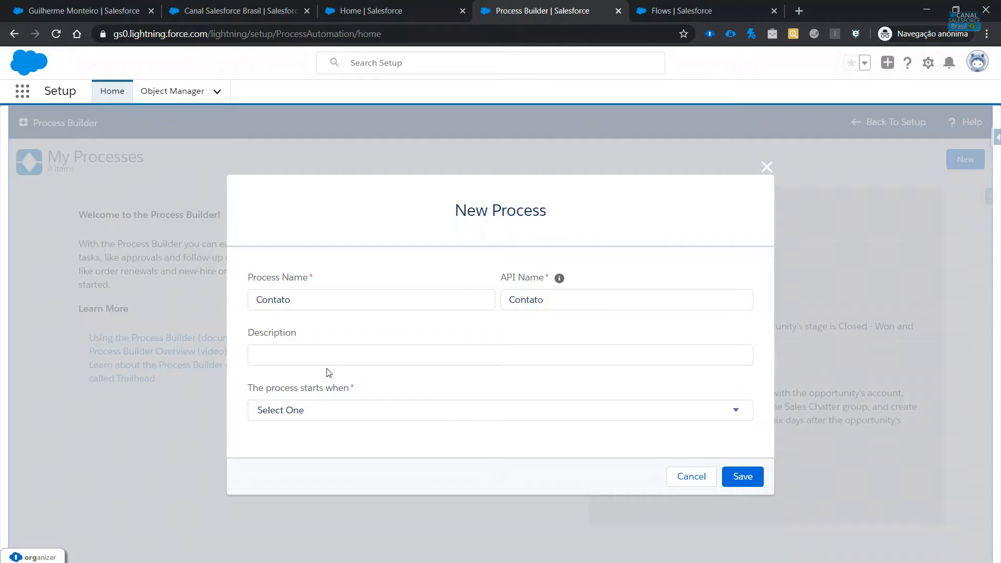
# Enter the process description "Contém todos processos de negócio para o objeto Contato."
pyautogui.click(459, 356)
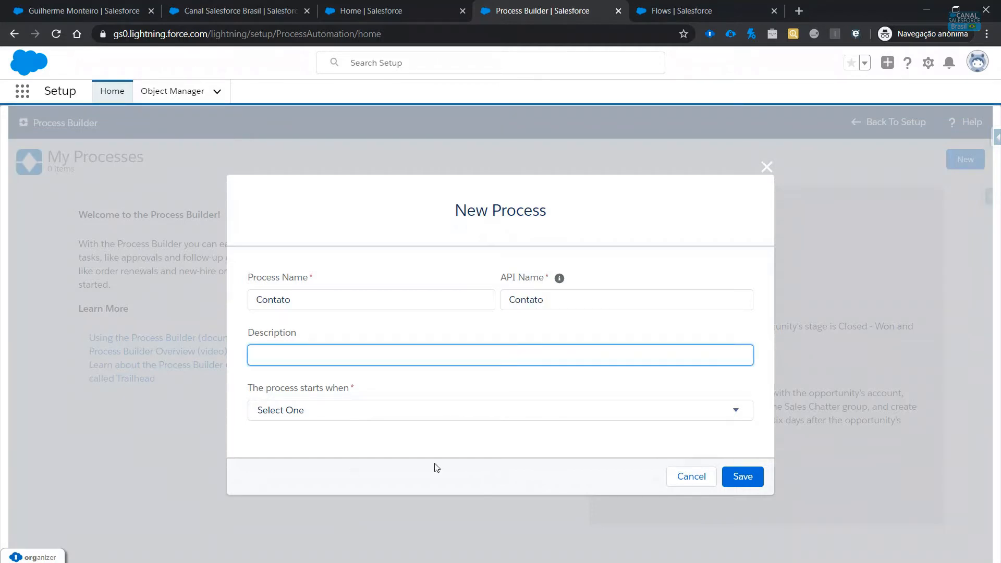
pyautogui.write('Contém todo')
pyautogui.write('s poces')
pyautogui.press('BackSpace')
pyautogui.write('cessos de negócio para o objeto')
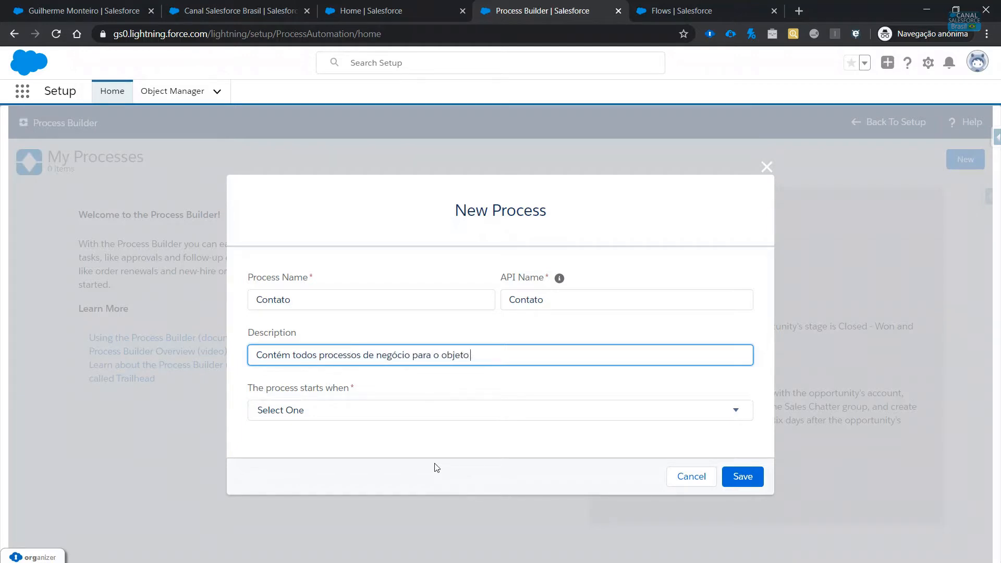
pyautogui.write(' Contato.')
# Set the process to start when a record changes and save the new process
pyautogui.click(335, 411)
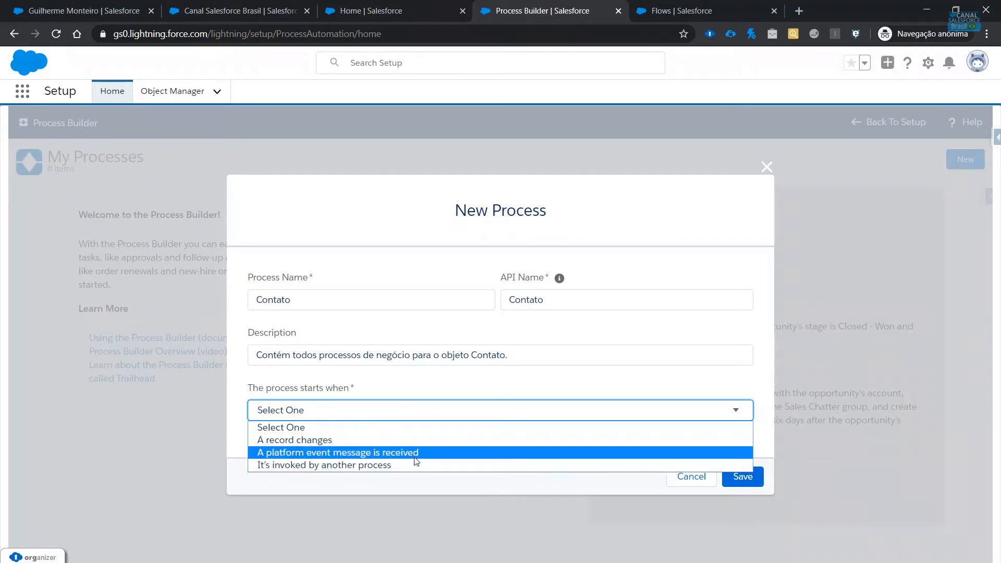
pyautogui.click(409, 443)
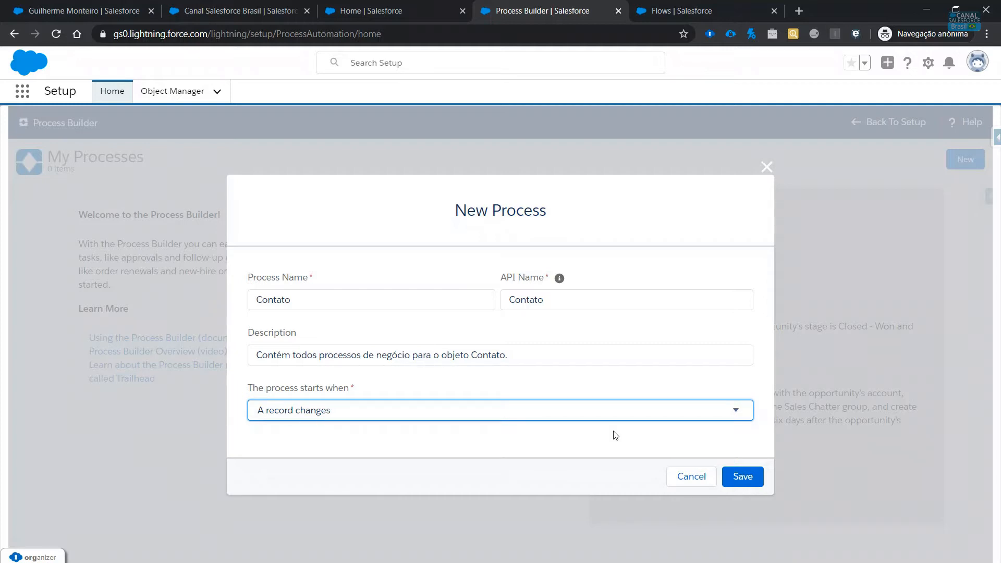
pyautogui.click(756, 479)
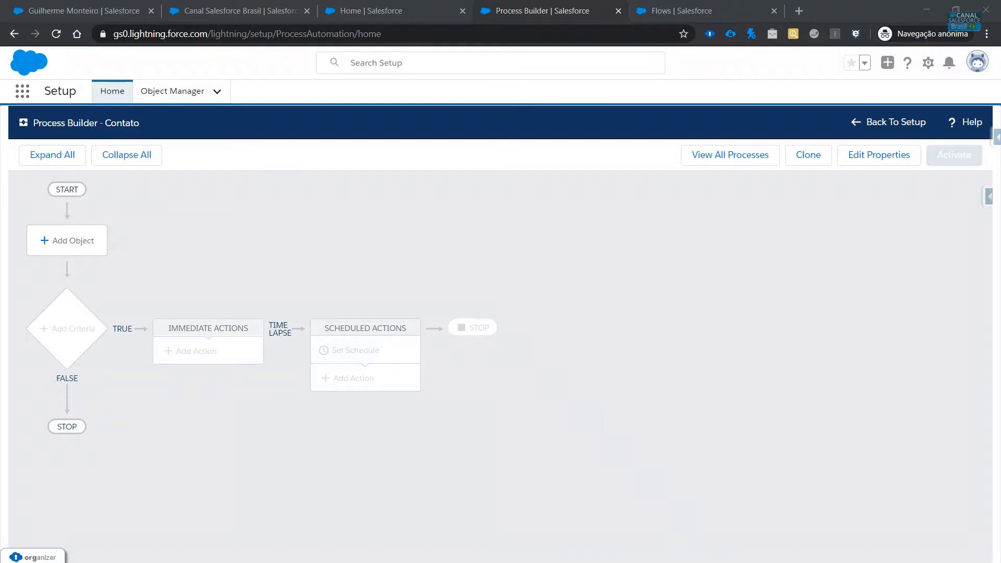
# Add the Contact object to the process, starting it when a record is created or edited, and save
pyautogui.click(78, 256)
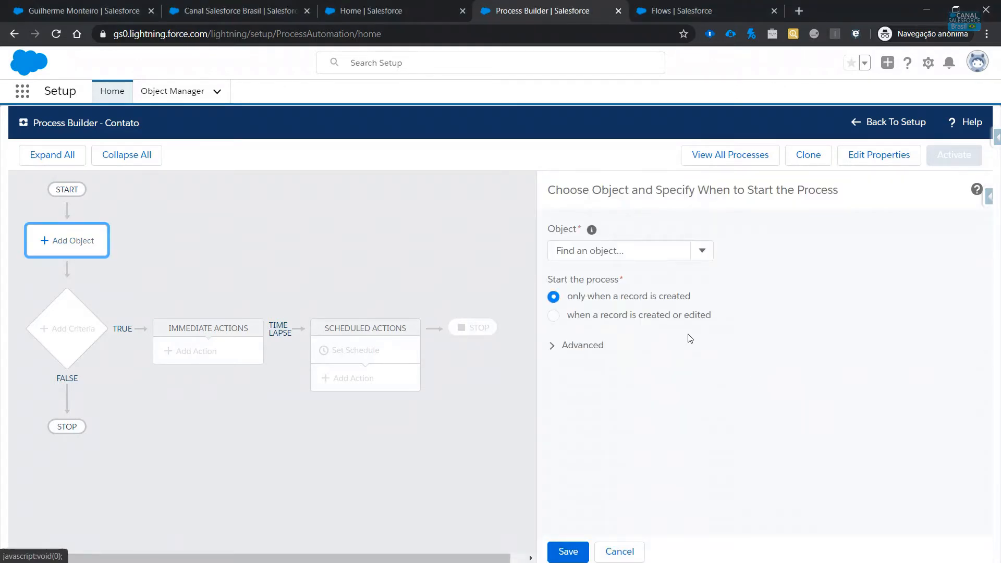
pyautogui.click(633, 251)
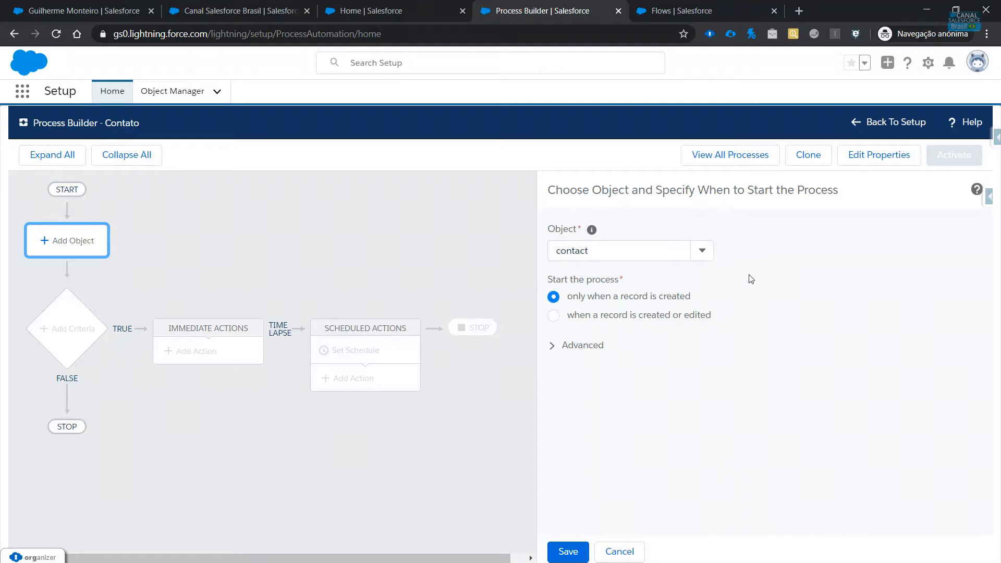
pyautogui.click(702, 251)
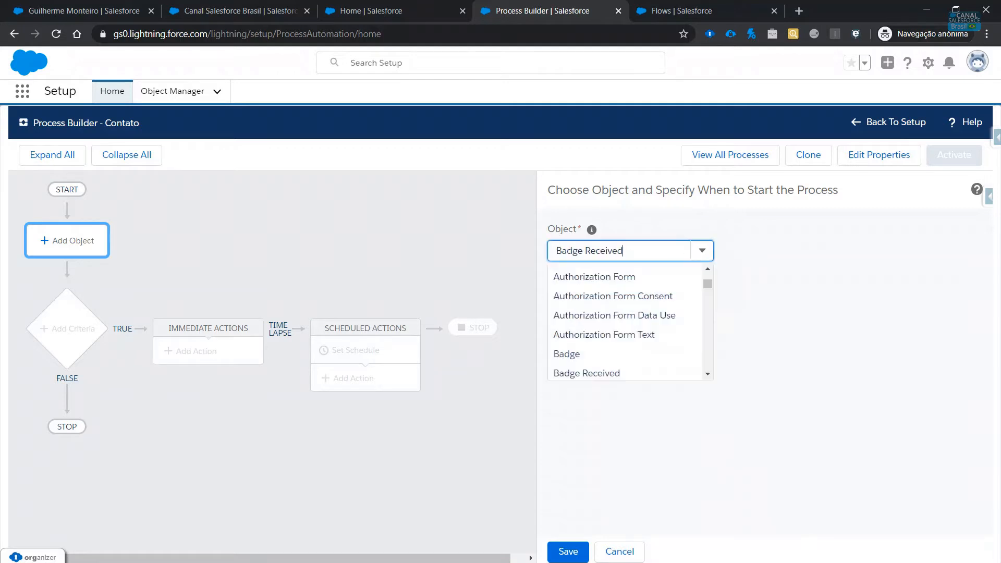
pyautogui.click(584, 373)
pyautogui.write('Contact')
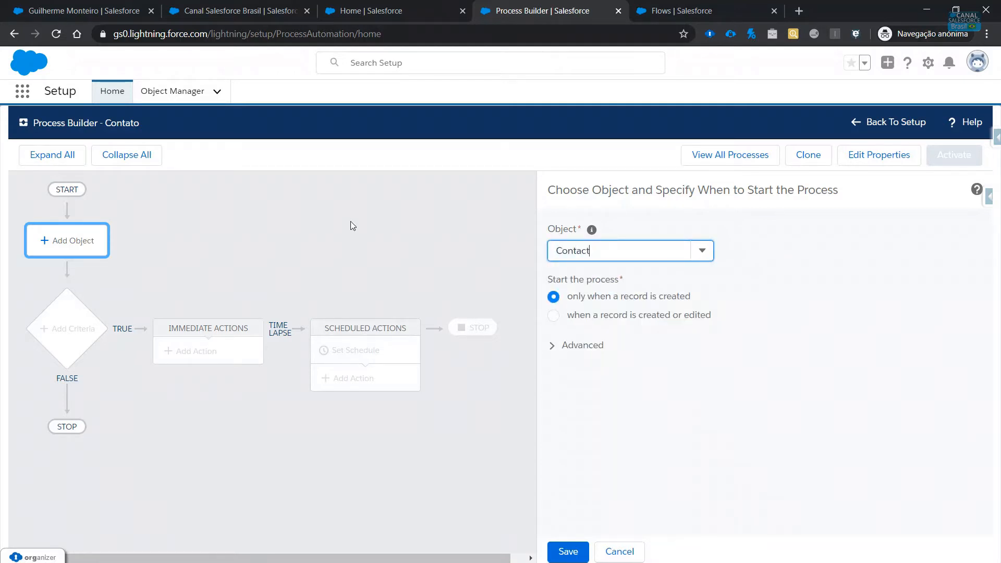
pyautogui.click(676, 255)
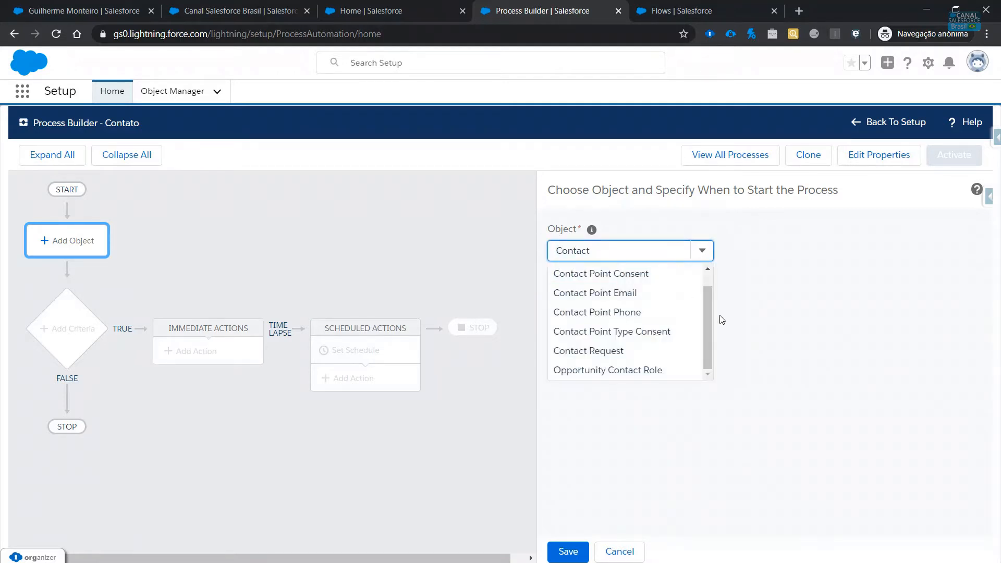
pyautogui.click(709, 271)
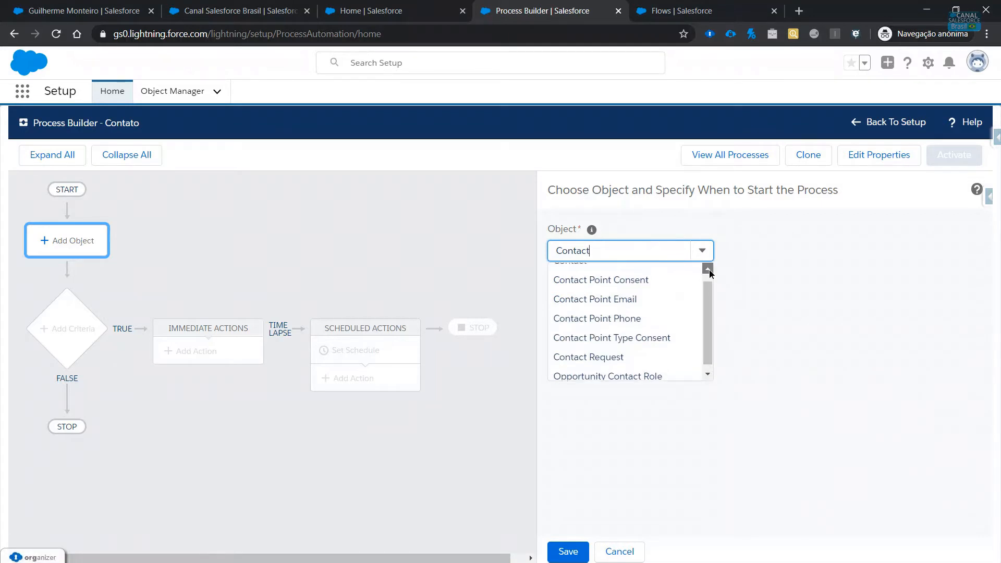
pyautogui.click(646, 271)
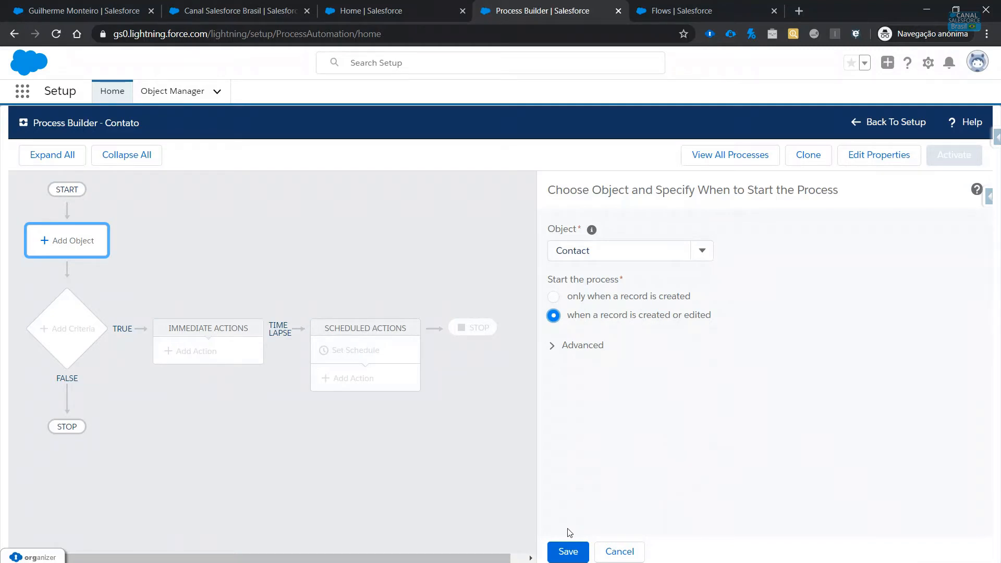
pyautogui.click(568, 552)
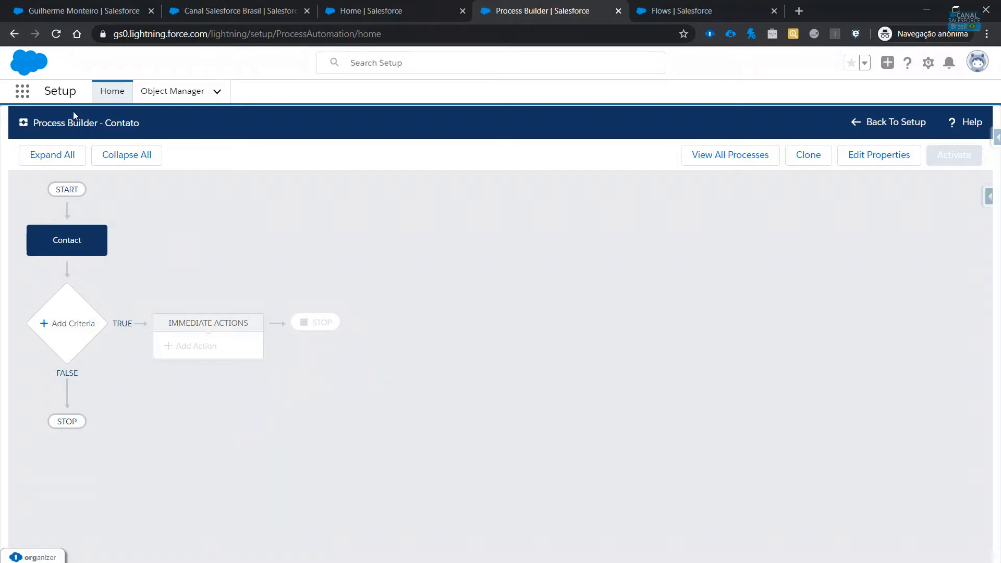
# Add a criteria node to the process and name it "Há mudança de endereço?"
pyautogui.click(76, 322)
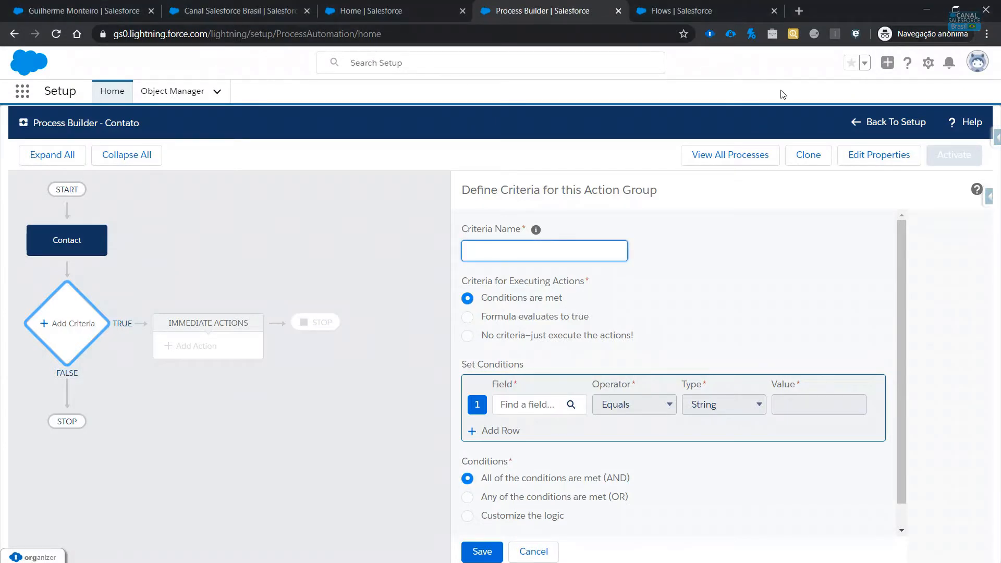
pyautogui.write('udança de endereço?')
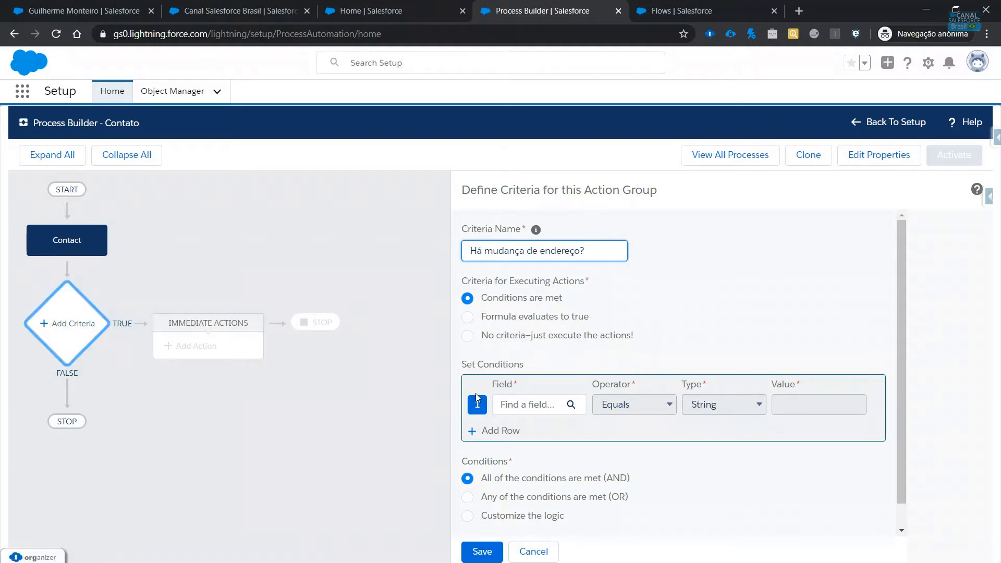
pyautogui.scroll(-1, 478, 396)
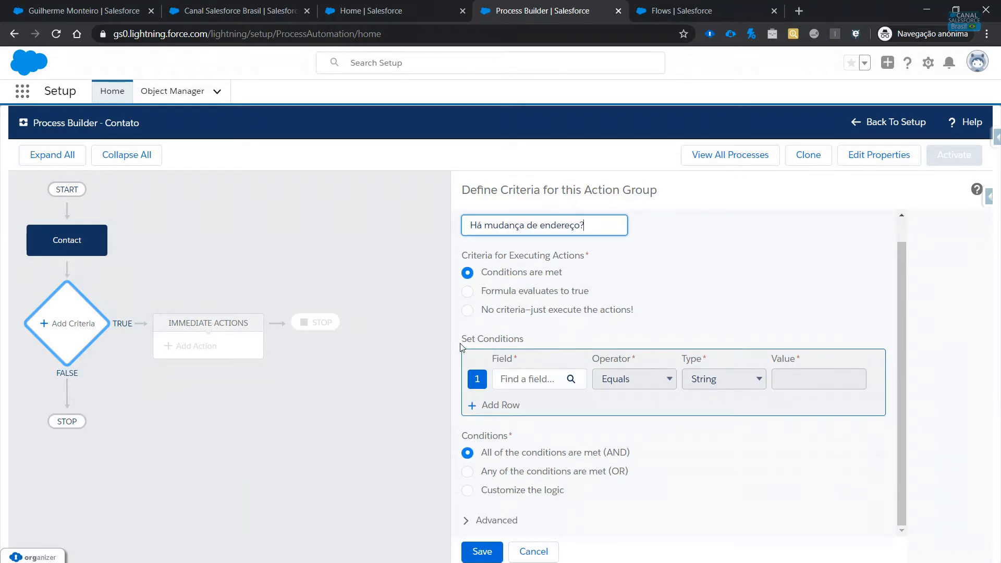
pyautogui.scroll(1, 563, 334)
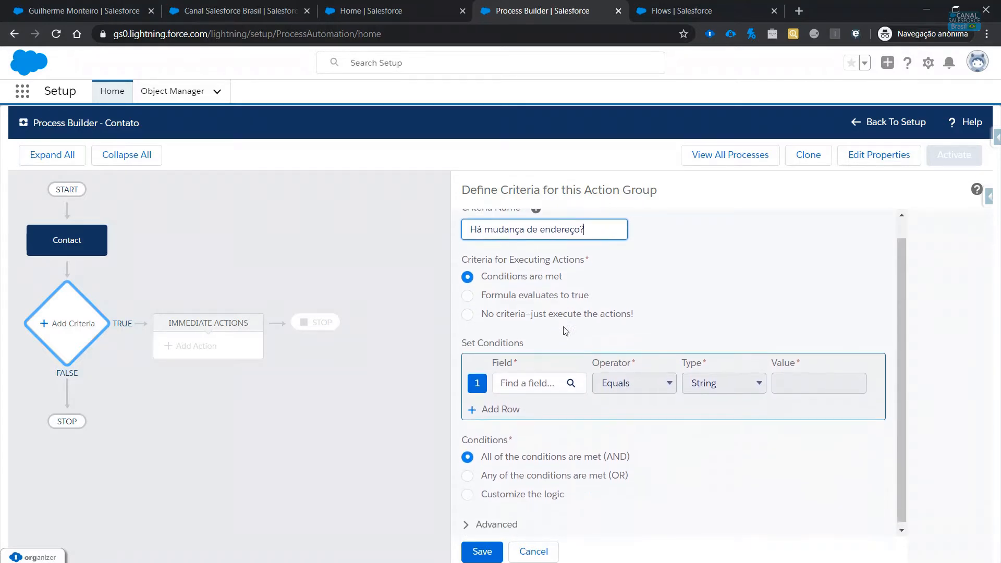
pyautogui.scroll(1, 559, 308)
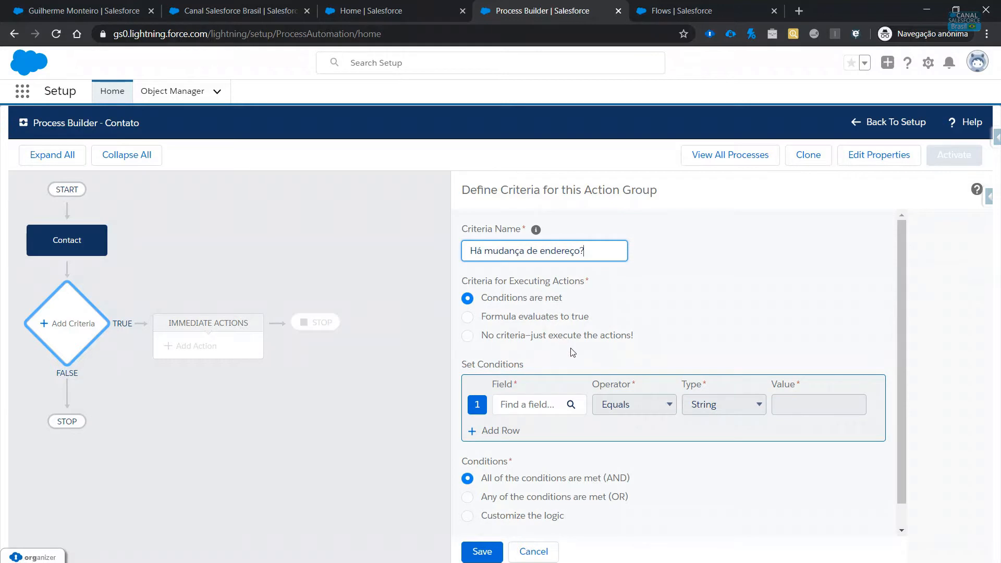
# Make the criteria execute its actions when a formula evaluates to true, and enlarge the formula editing area
pyautogui.click(569, 317)
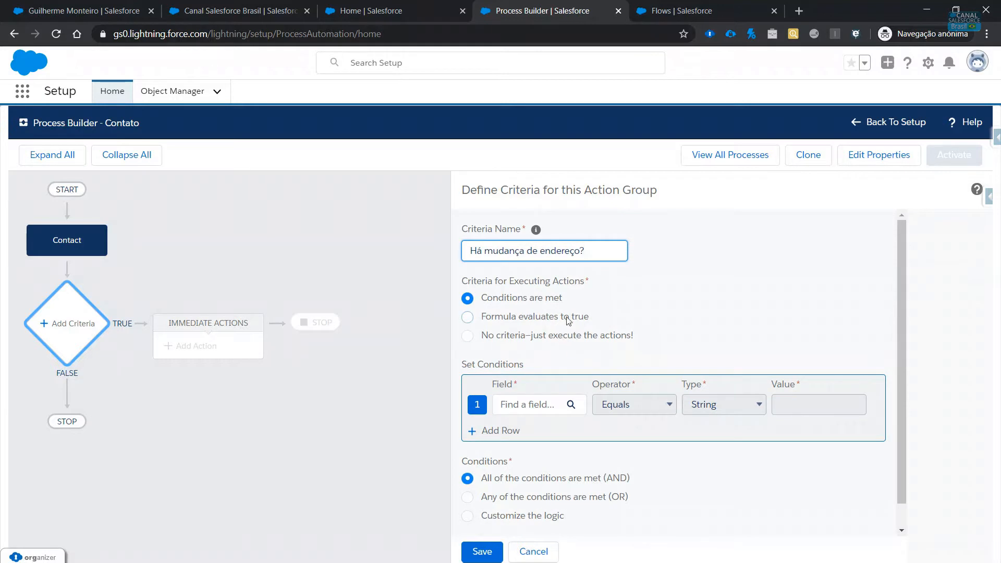
pyautogui.click(542, 299)
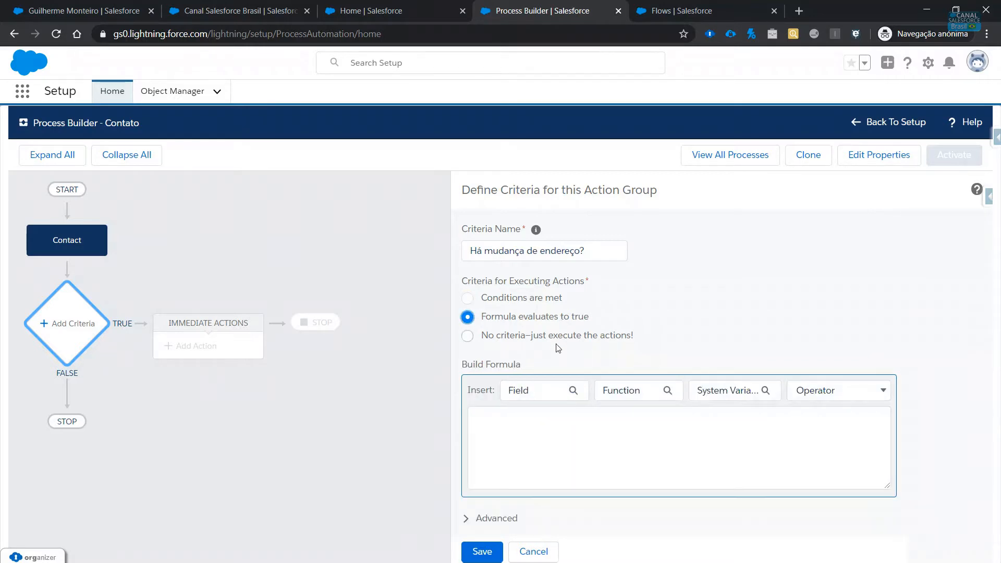
pyautogui.moveTo(890, 489); pyautogui.dragTo(918, 542)
pyautogui.scroll(-1, 843, 405)
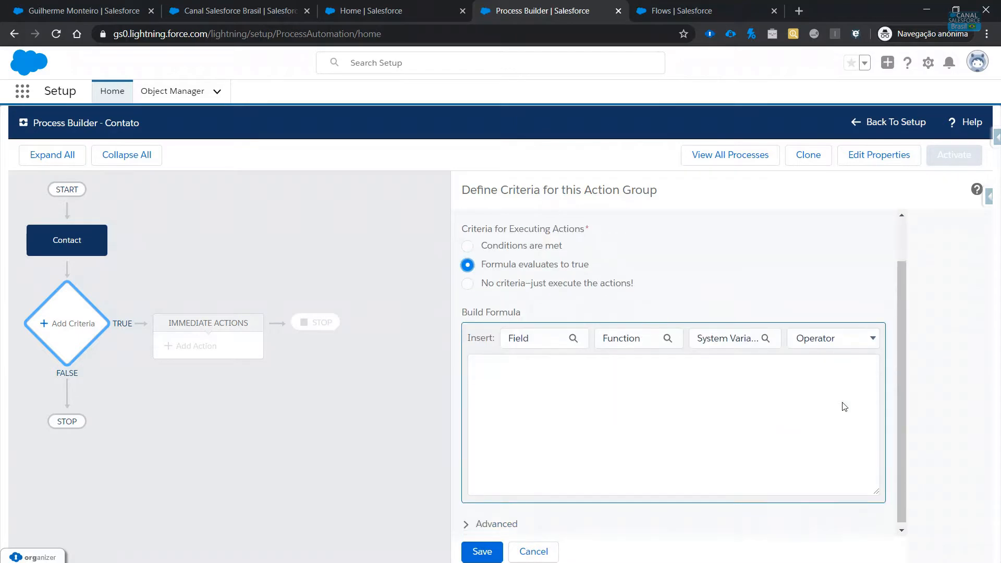
# Examine the field picker and the available operators of the formula builder, returning to the empty formula area
pyautogui.click(548, 346)
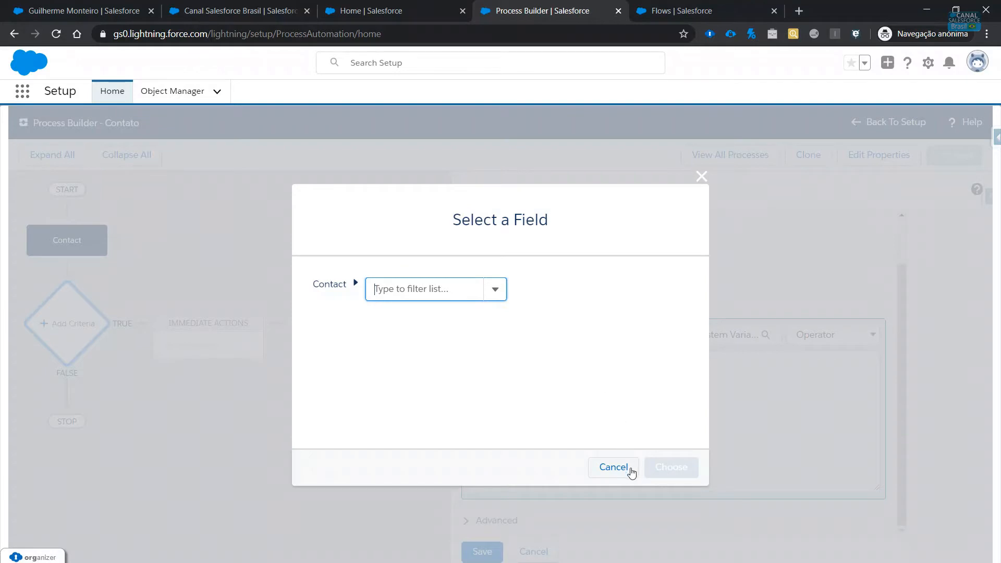
pyautogui.press('Escape')
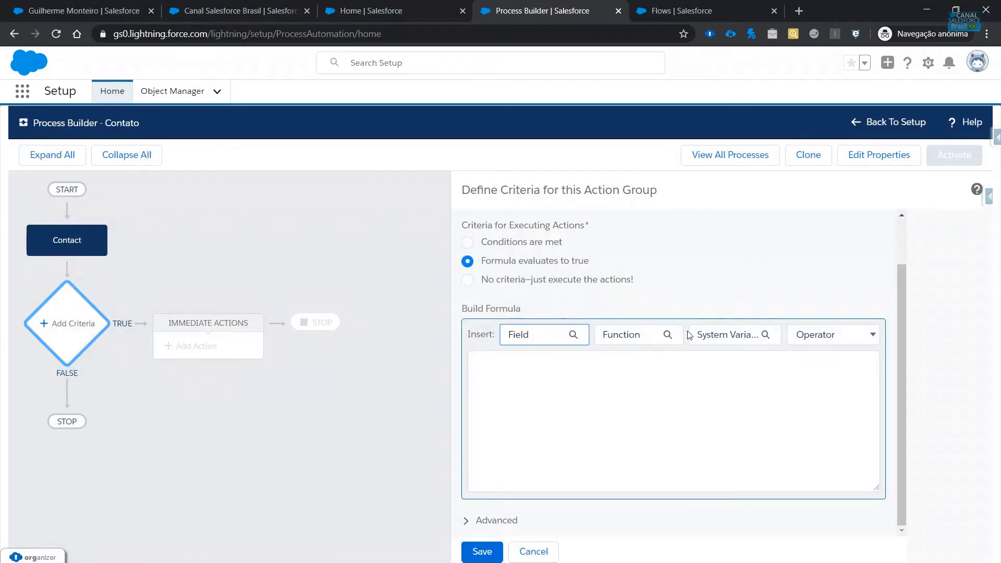
pyautogui.click(868, 334)
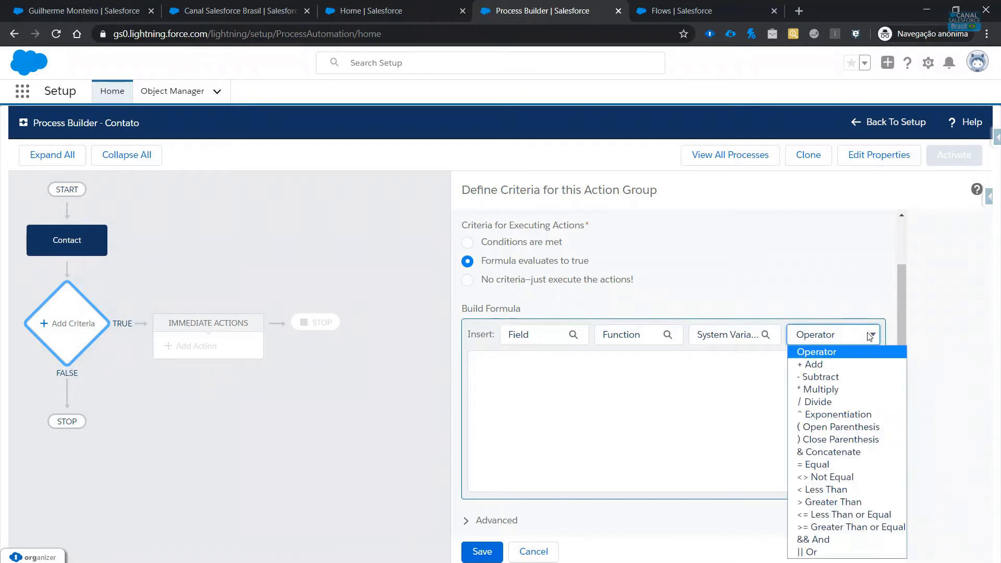
pyautogui.click(695, 428)
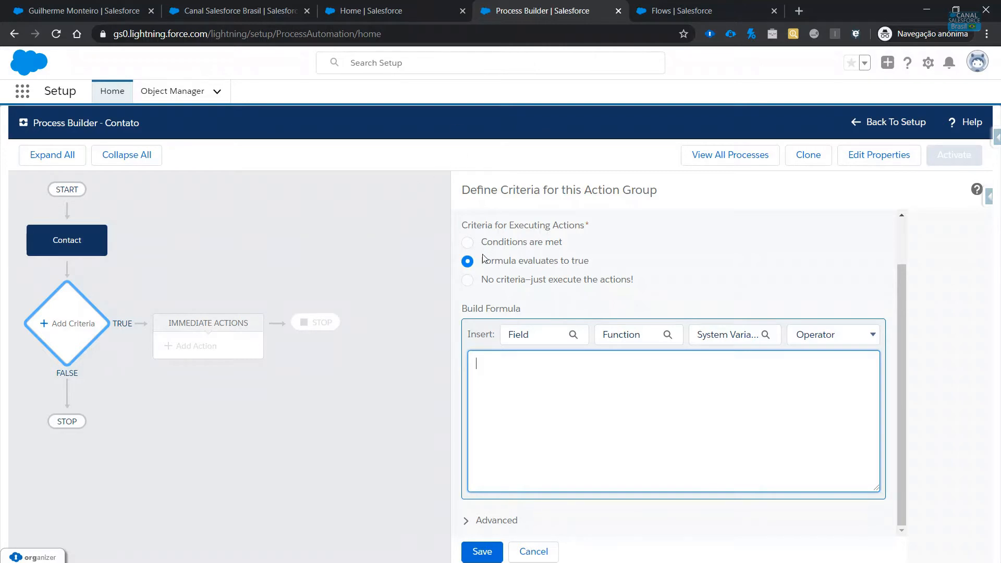
# Open the contact record's mailing address for editing and examine which fields make up the address
pyautogui.click(111, 15)
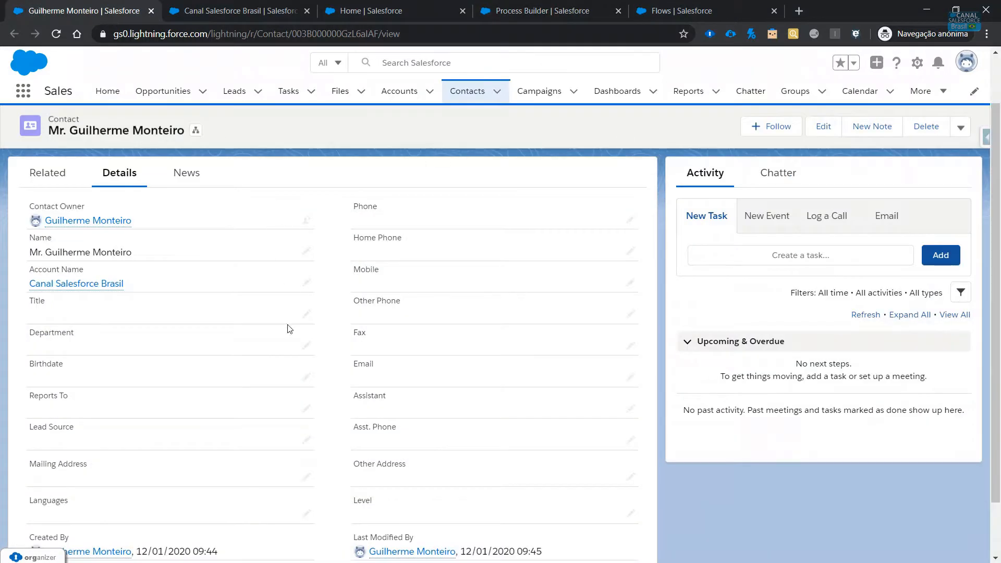
pyautogui.scroll(-1, 192, 404)
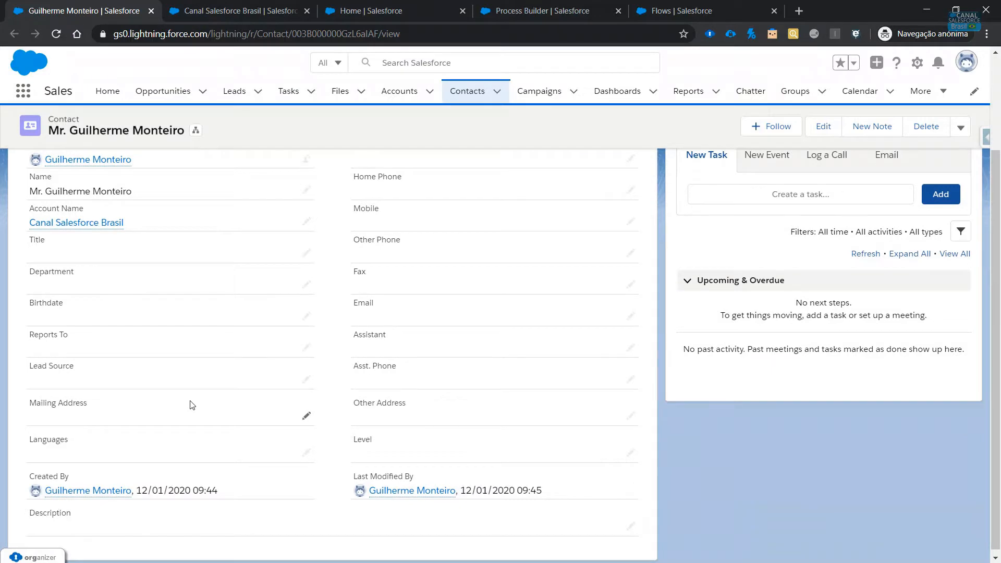
pyautogui.click(307, 416)
pyautogui.scroll(-1, 271, 397)
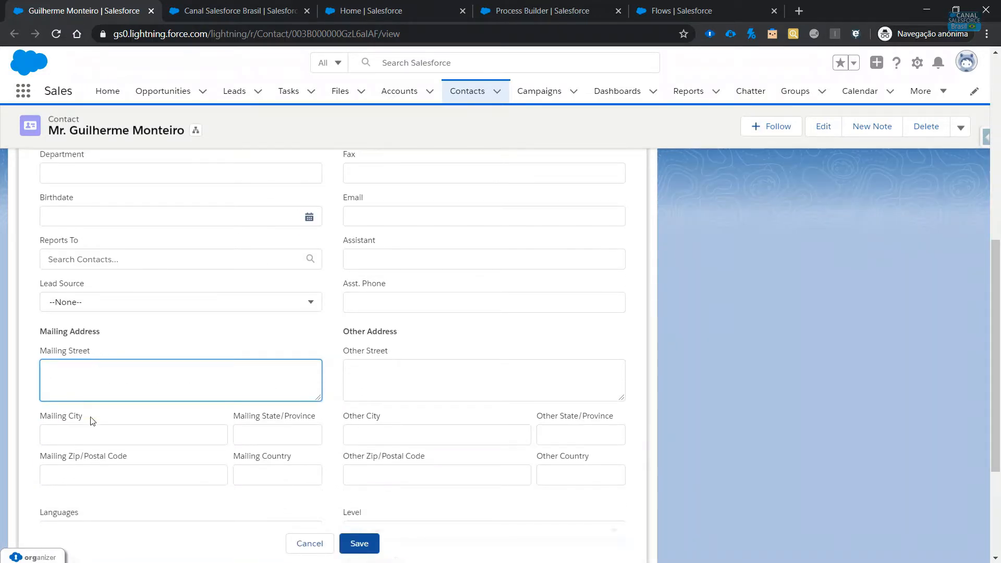
pyautogui.moveTo(95, 361); pyautogui.dragTo(41, 351)
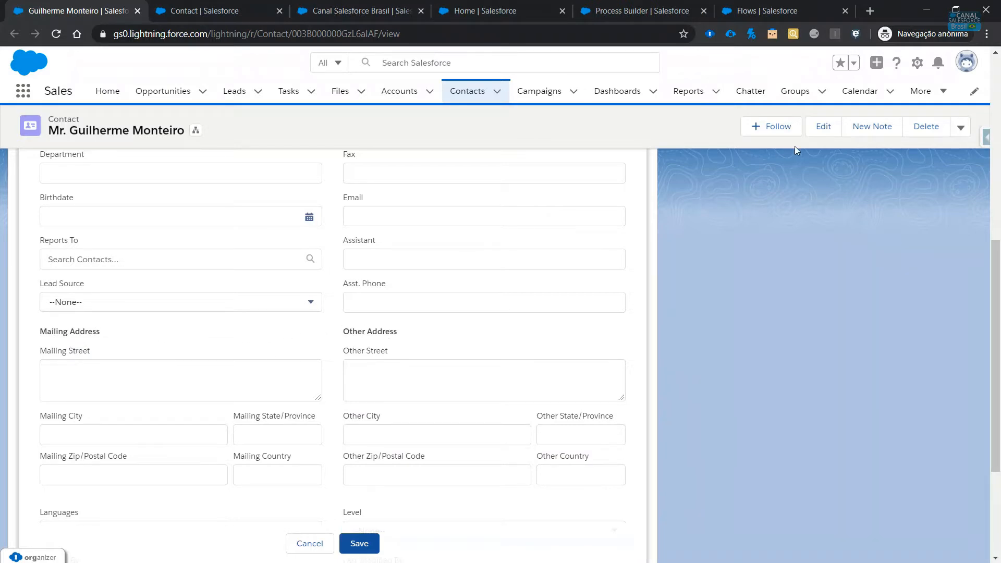
pyautogui.click(917, 64)
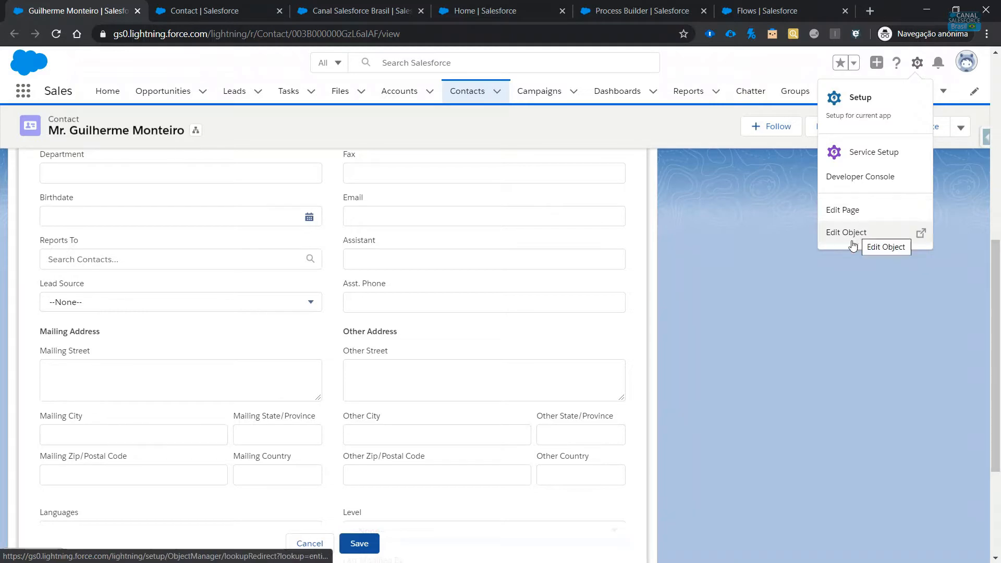
pyautogui.click(720, 324)
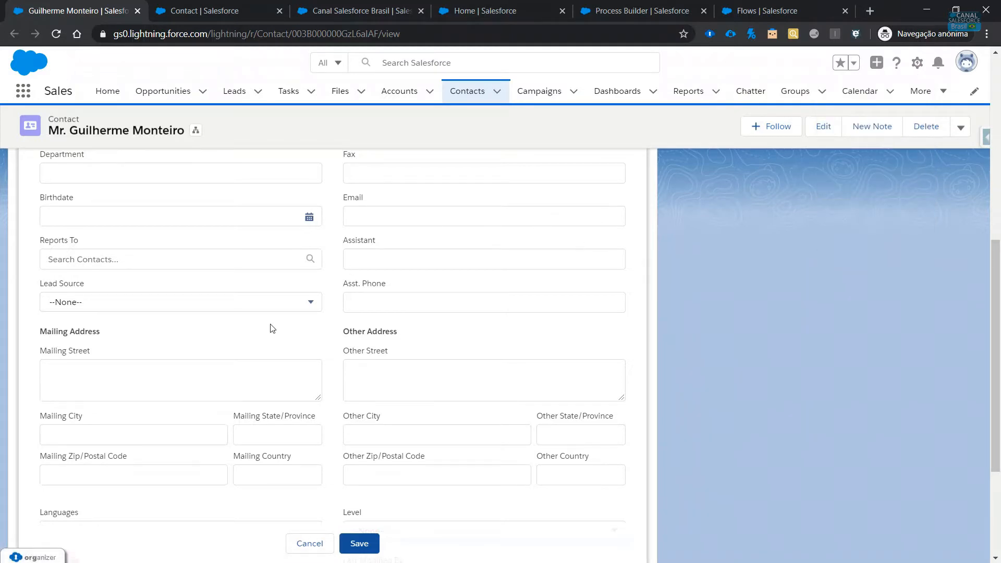
# Open the Organizer extension's Sobject fields tool and query all fields of the open contact record
pyautogui.scroll(-2, 245, 360)
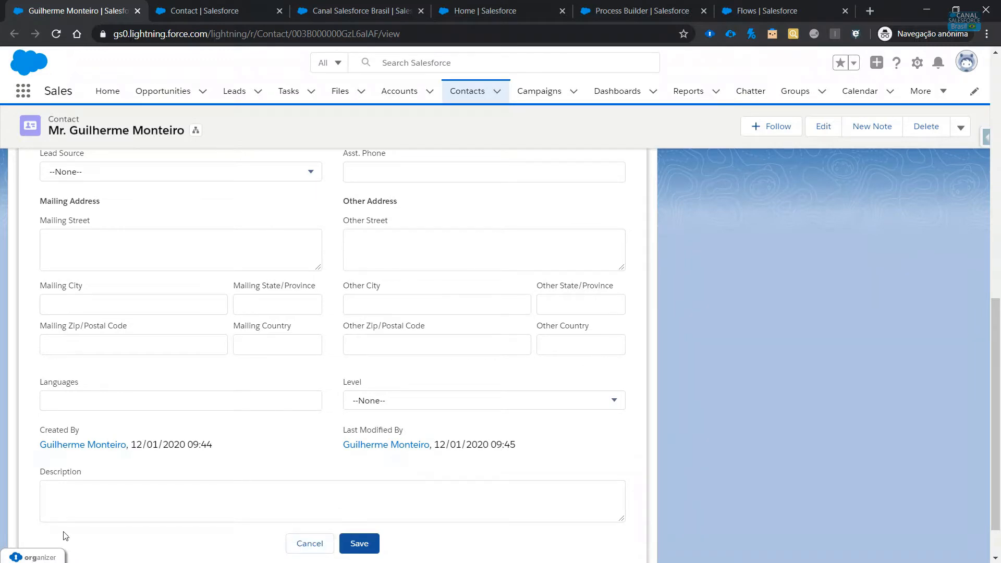
pyautogui.click(31, 557)
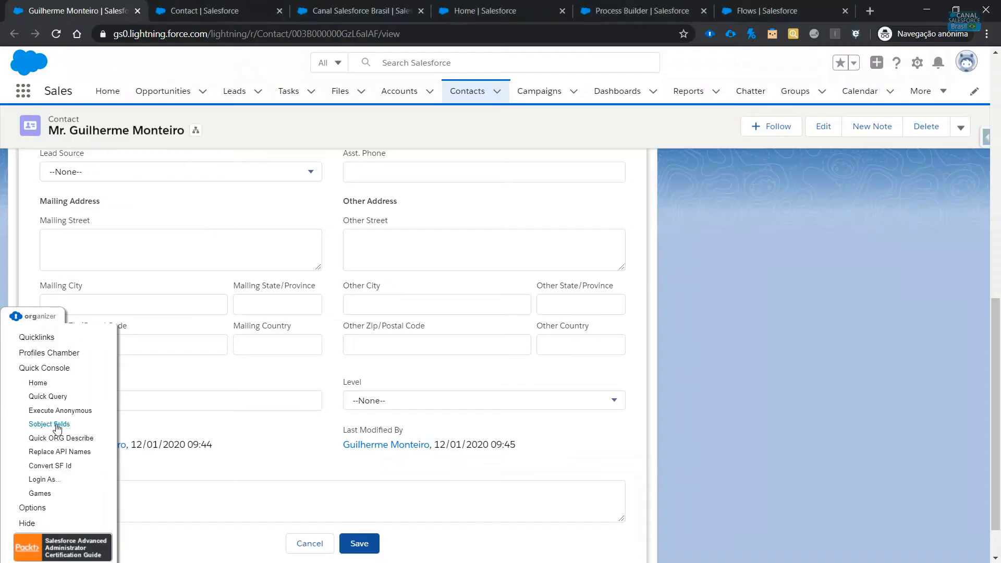
pyautogui.click(49, 424)
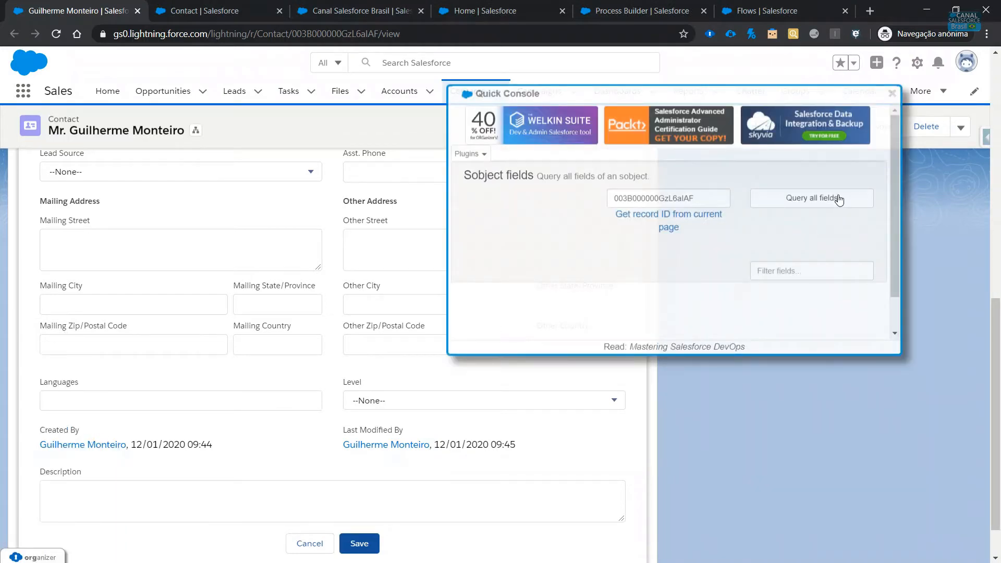
pyautogui.click(839, 201)
pyautogui.click(238, 10)
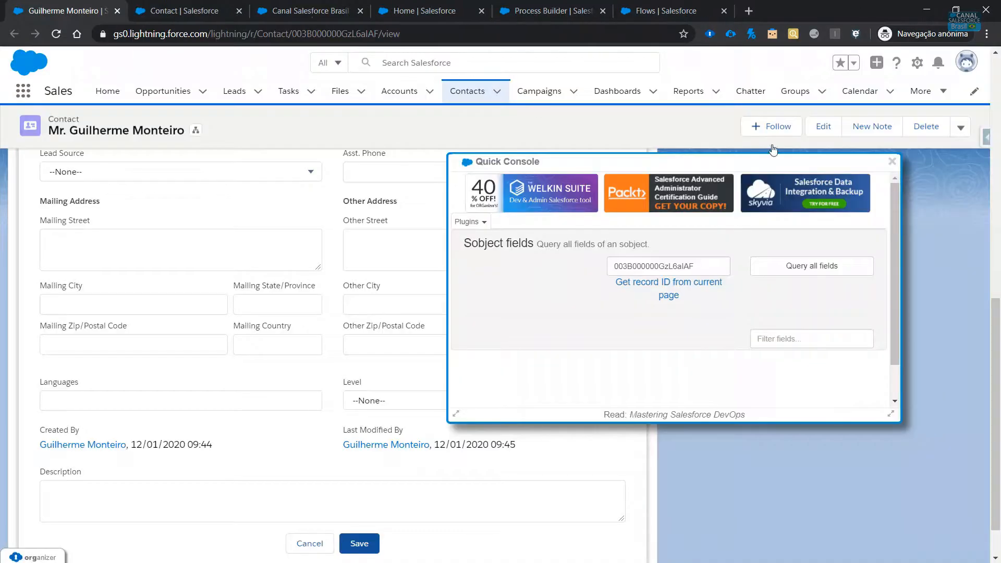
pyautogui.click(809, 267)
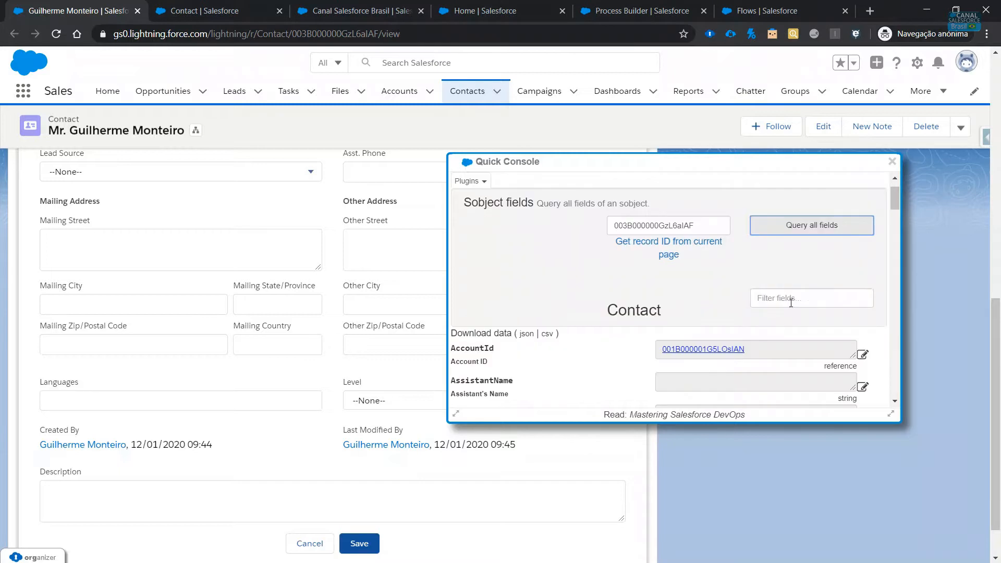
# Filter the queried contact fields by "Mailing City" and check the field's API name
pyautogui.click(788, 299)
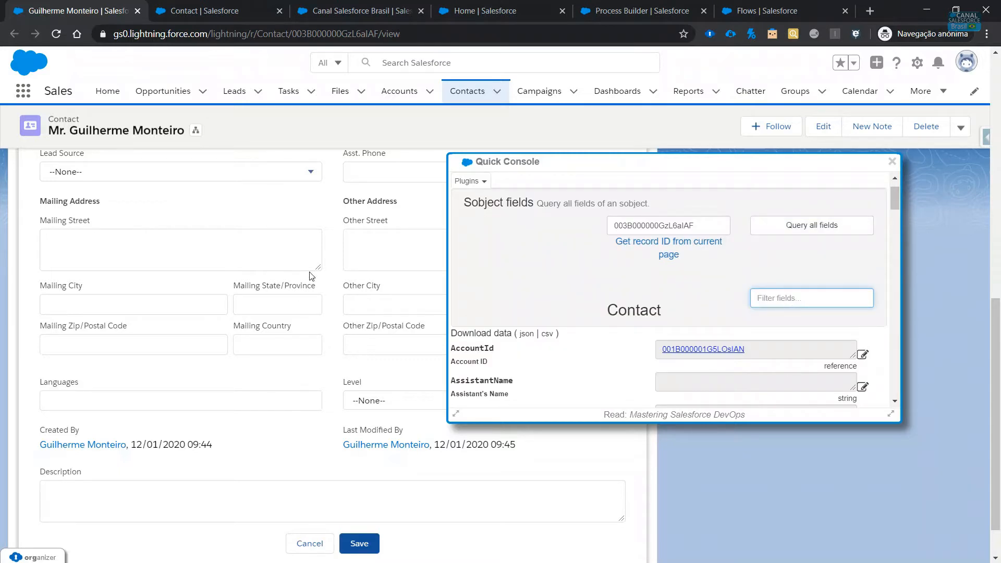
pyautogui.write('ma')
pyautogui.press('BackSpace')
pyautogui.press('BackSpace')
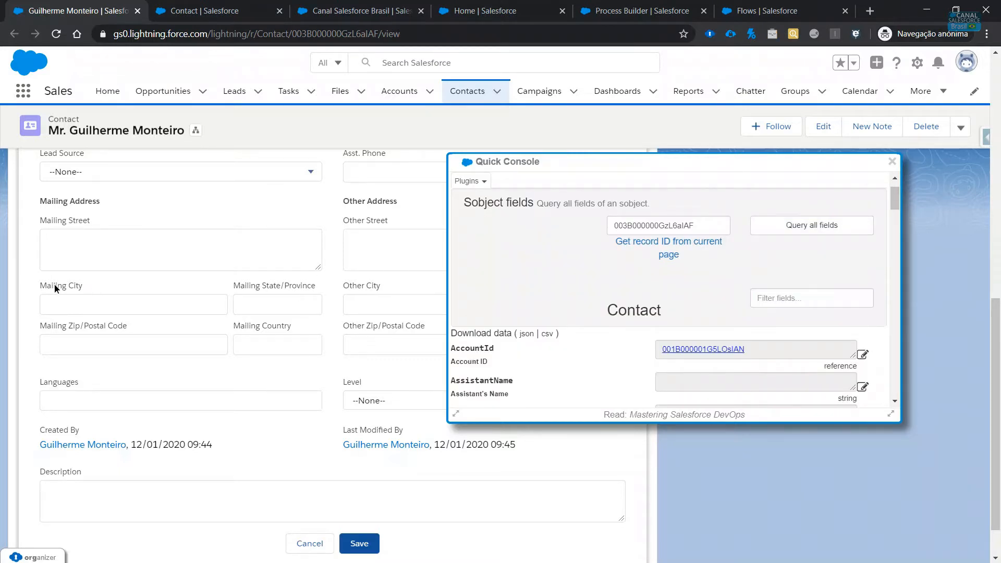
pyautogui.click(802, 301)
pyautogui.write('Mailing City')
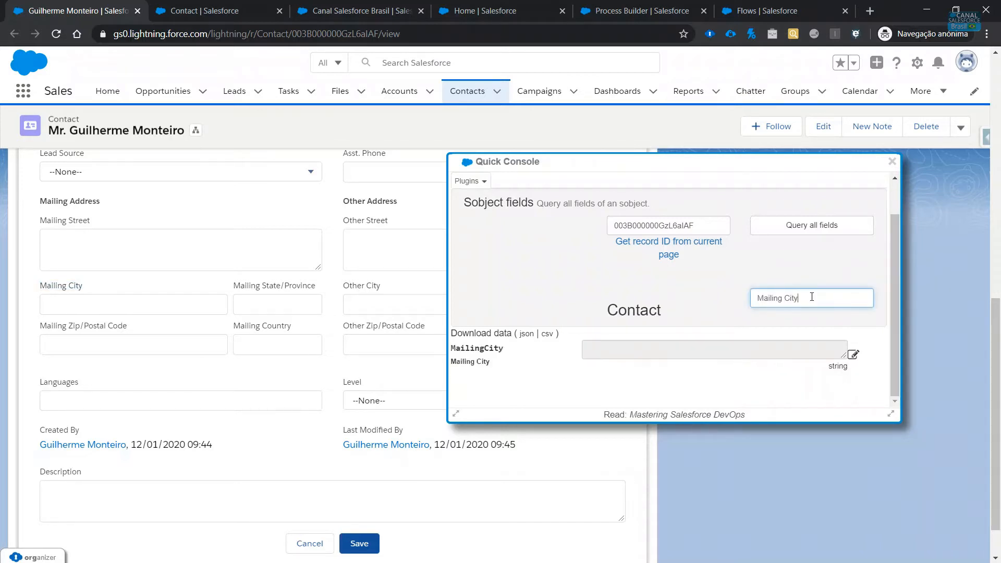
pyautogui.doubleClick(484, 352)
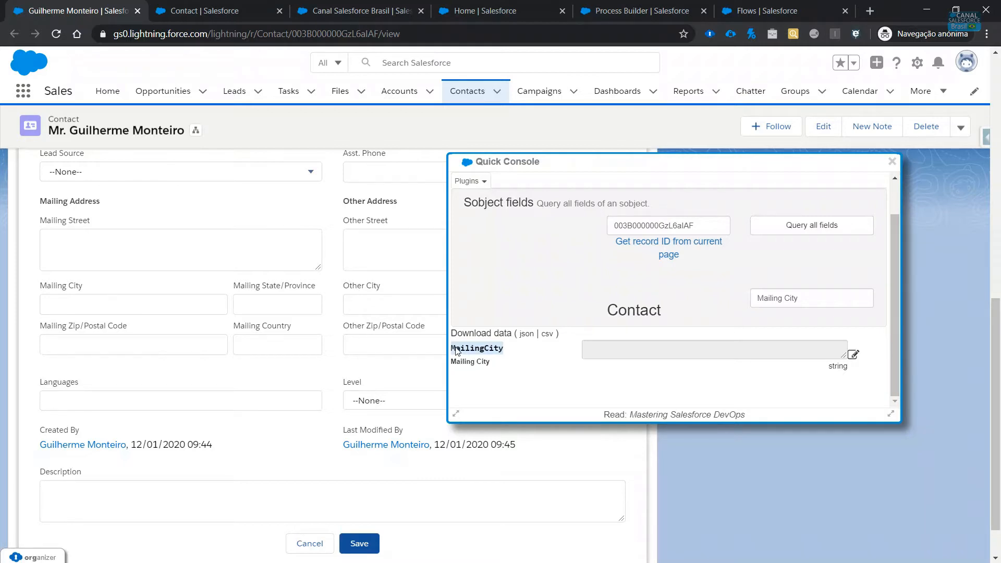
pyautogui.scroll(-1, 763, 336)
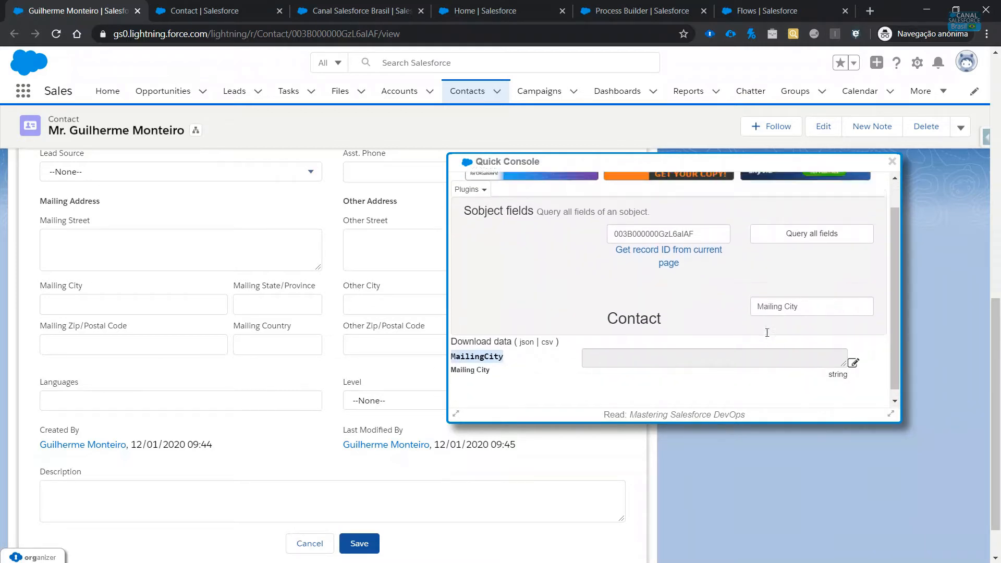
pyautogui.click(239, 15)
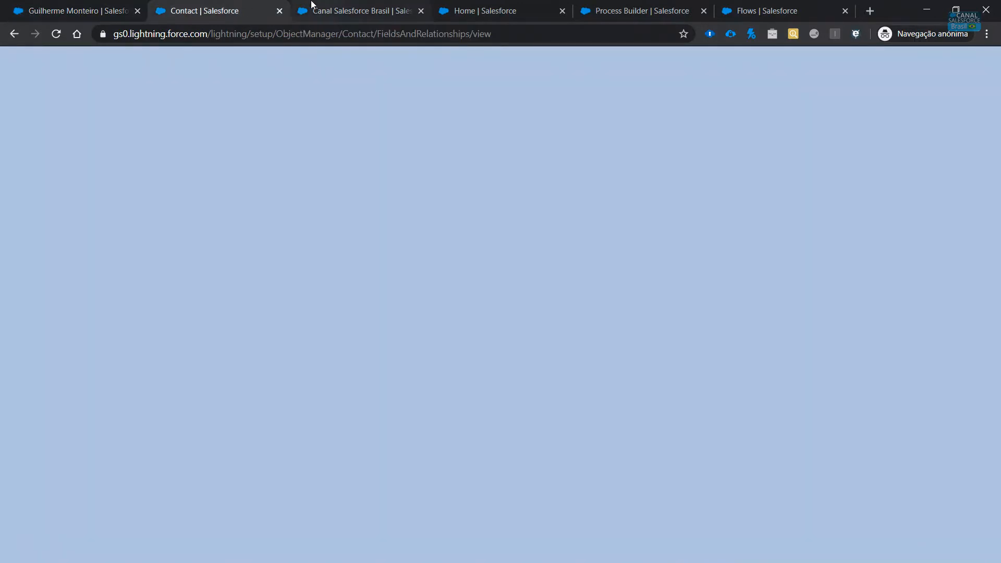
pyautogui.click(78, 10)
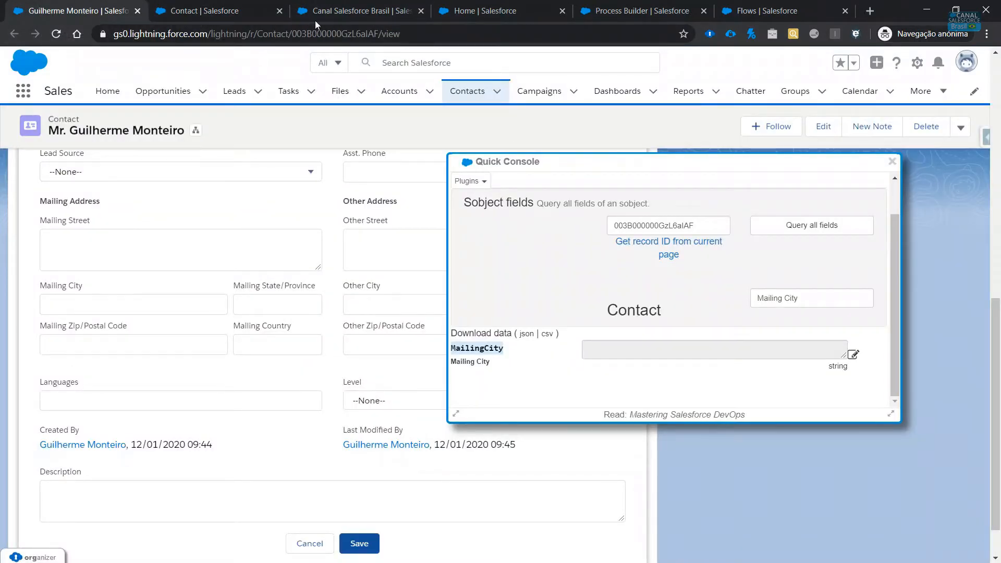
# Switch back to Process Builder and insert the NOT function from all function categories into the criteria formula
pyautogui.click(592, 8)
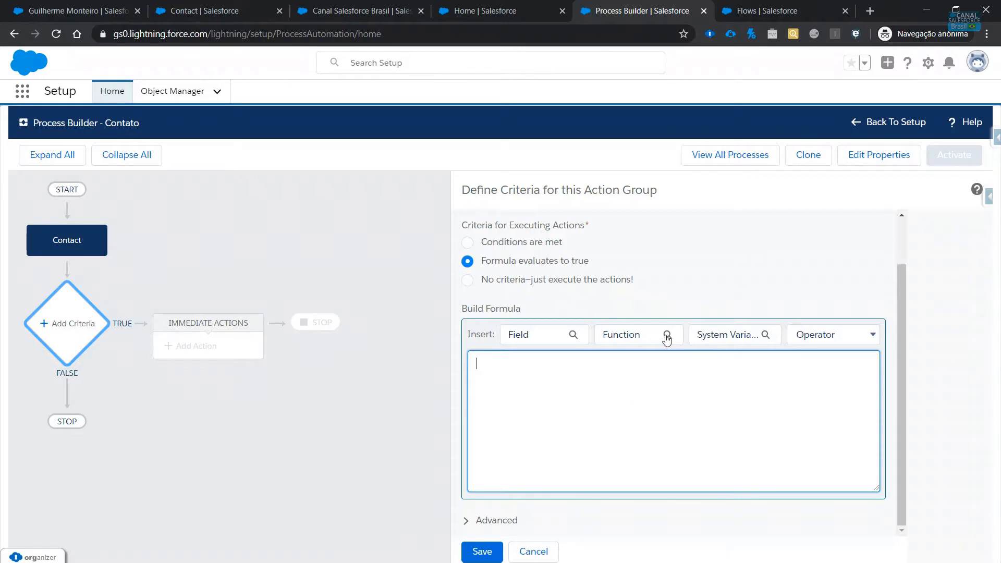
pyautogui.scroll(1, 664, 337)
pyautogui.scroll(-1, 679, 385)
pyautogui.click(656, 342)
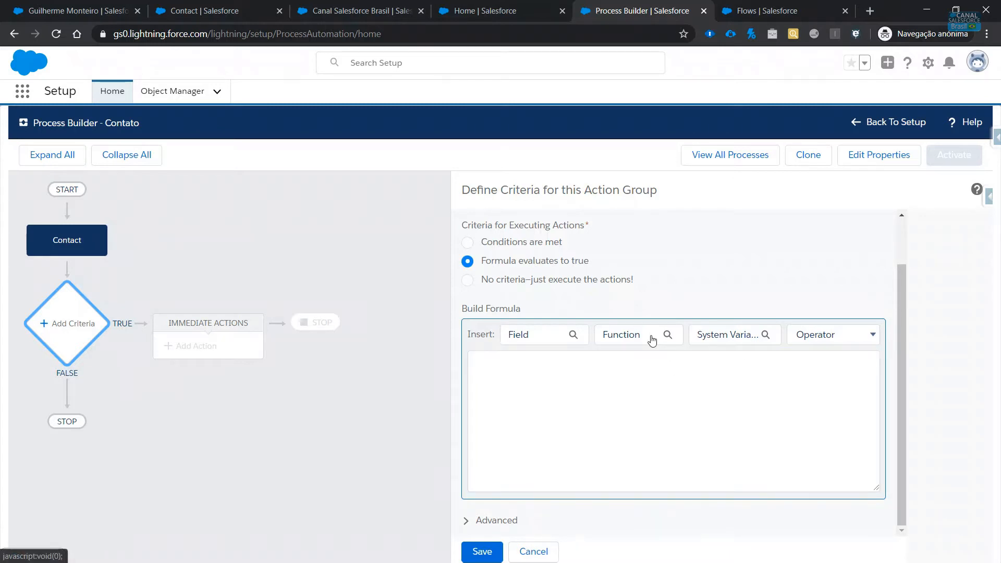
pyautogui.click(651, 340)
pyautogui.click(440, 290)
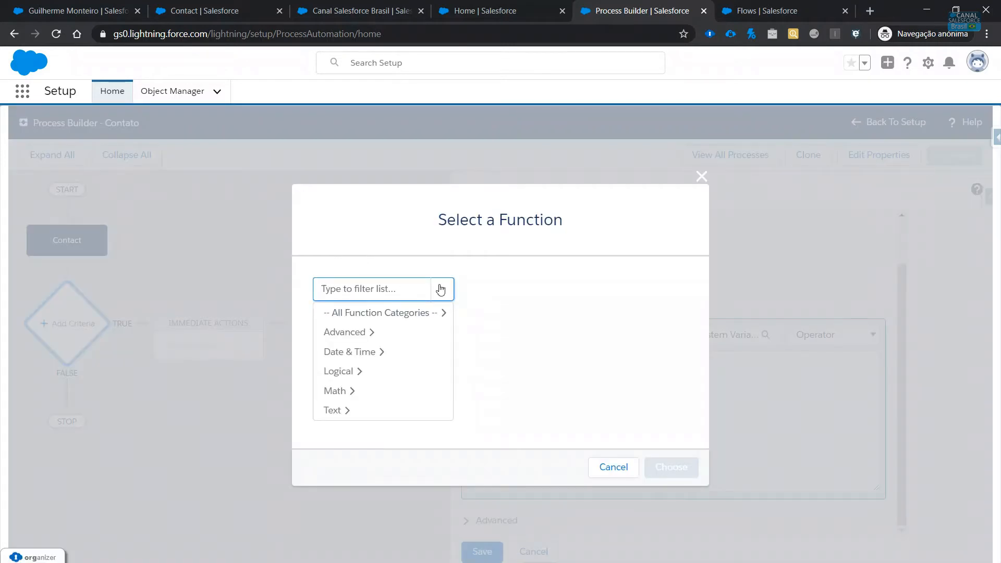
pyautogui.click(377, 315)
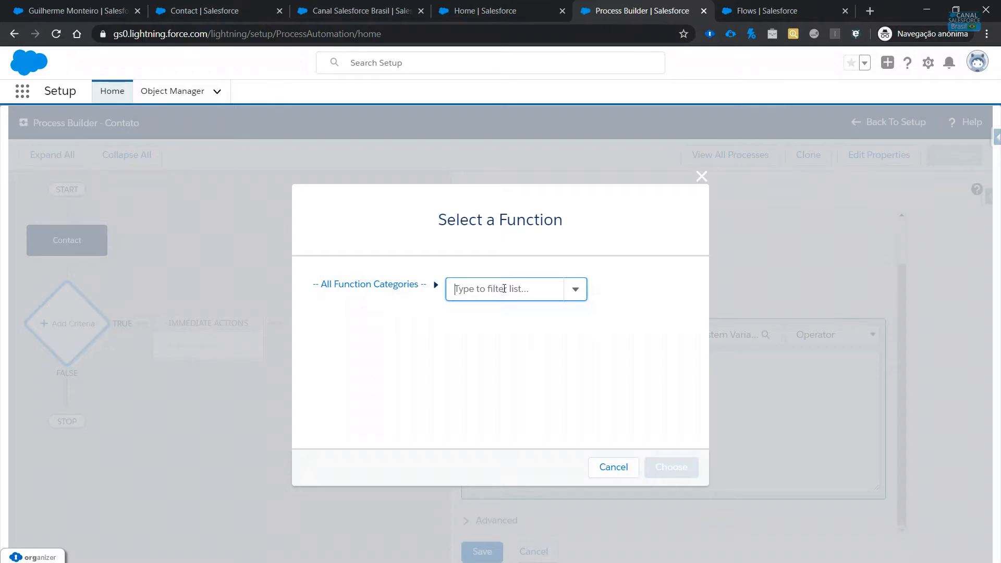
pyautogui.write('not')
pyautogui.click(511, 315)
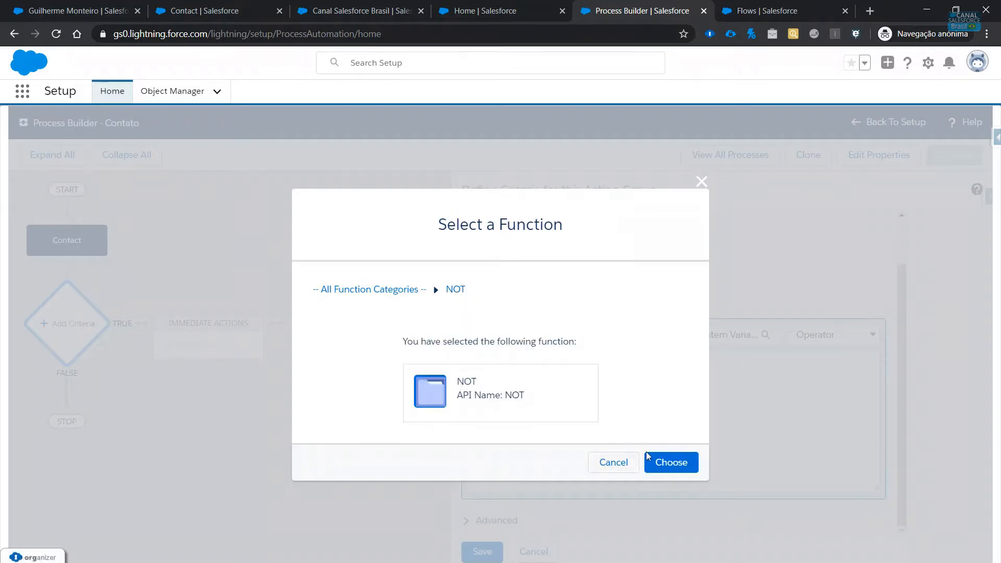
pyautogui.click(658, 464)
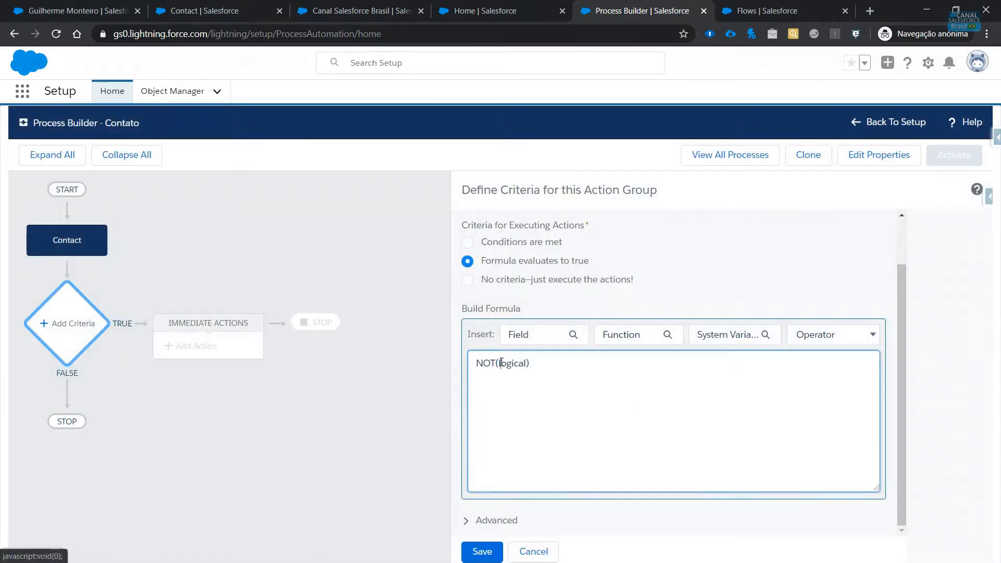
# Insert the ISBLANK function into the formula after the NOT function
pyautogui.moveTo(500, 363); pyautogui.dragTo(523, 363)
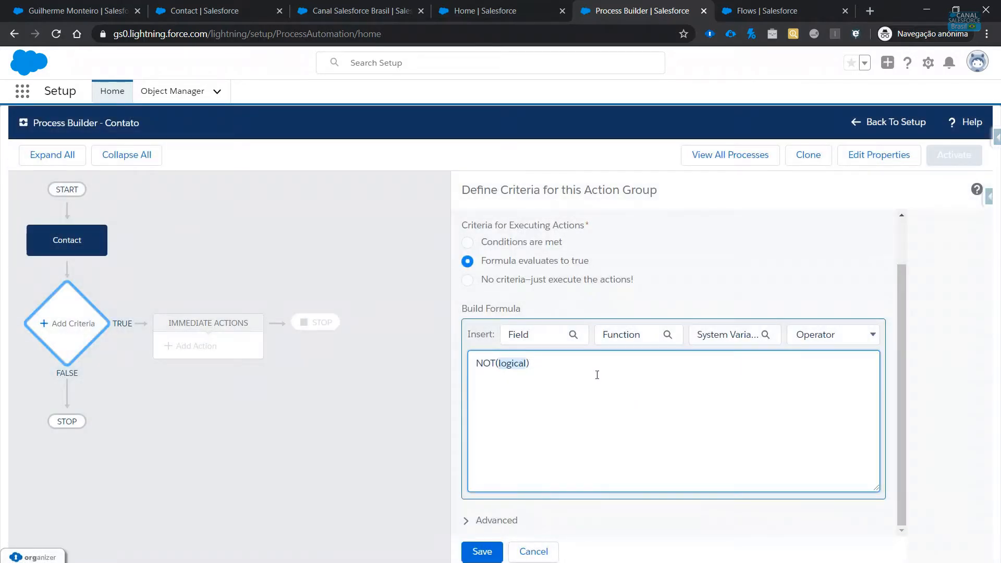
pyautogui.click(476, 397)
pyautogui.click(651, 341)
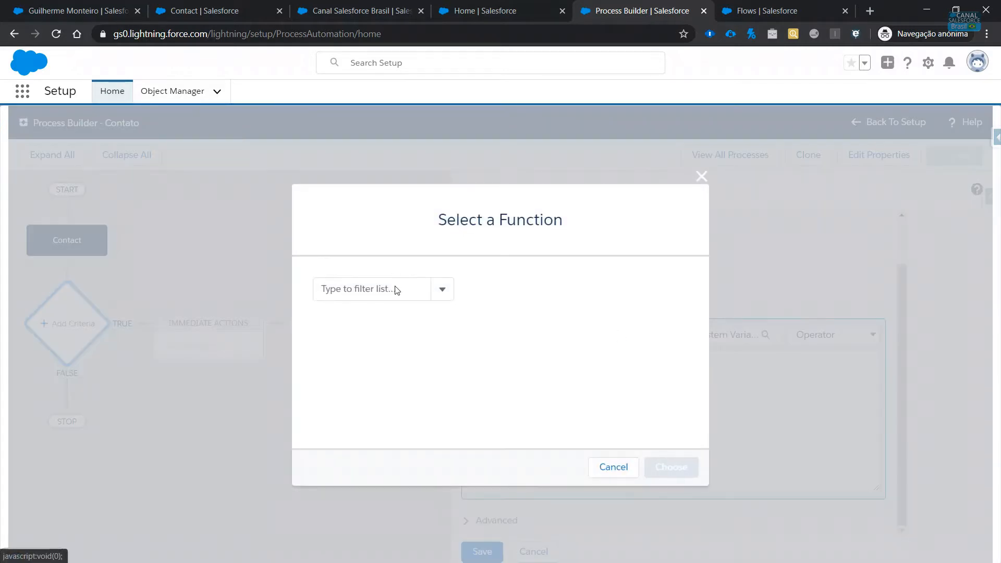
pyautogui.click(394, 290)
pyautogui.write('isb')
pyautogui.press('BackSpace')
pyautogui.press('BackSpace')
pyautogui.press('BackSpace')
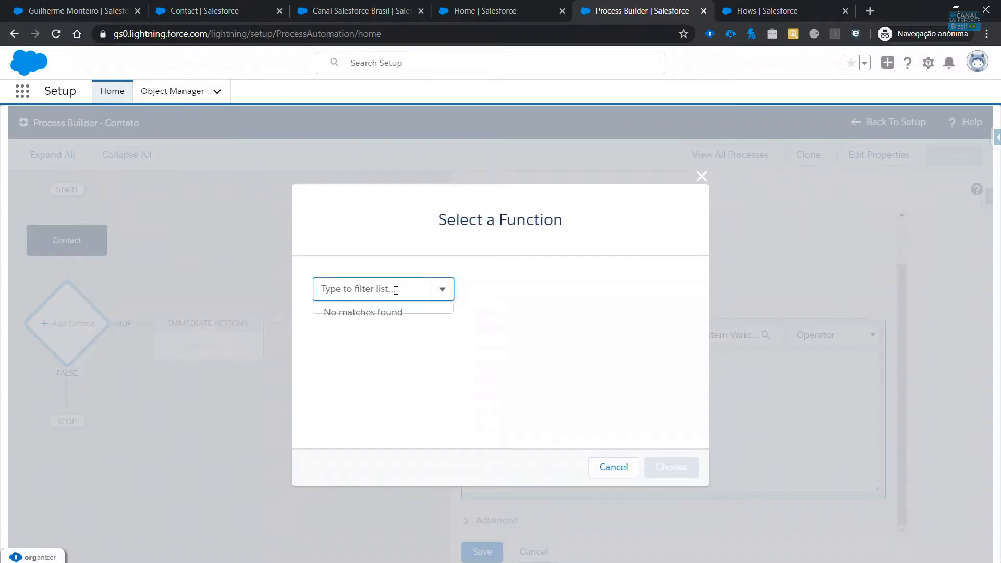
pyautogui.press('Return')
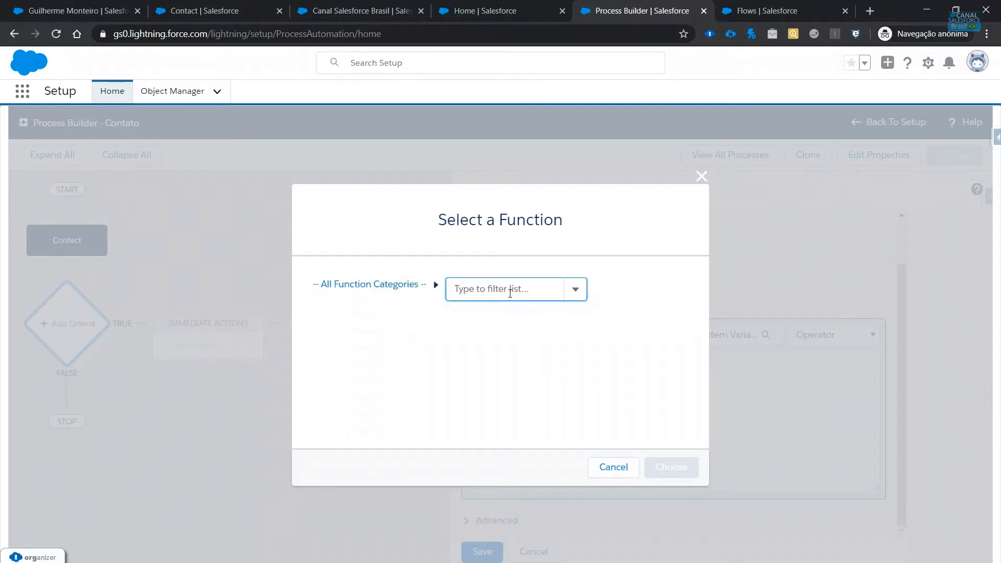
pyautogui.write('isblank')
pyautogui.press('Return')
pyautogui.click(671, 467)
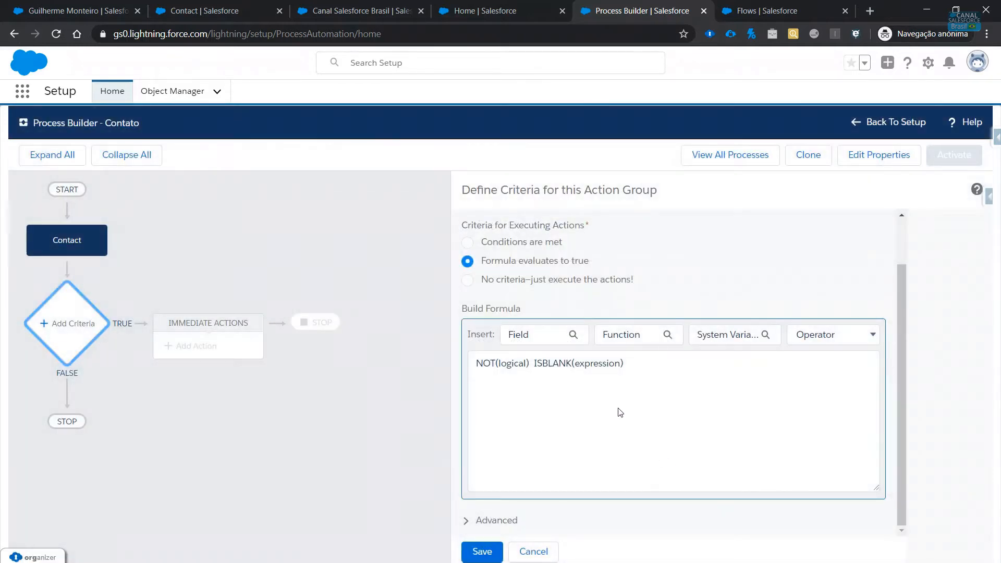
# Insert the contact's Mailing City field at the end of the formula
pyautogui.doubleClick(589, 366)
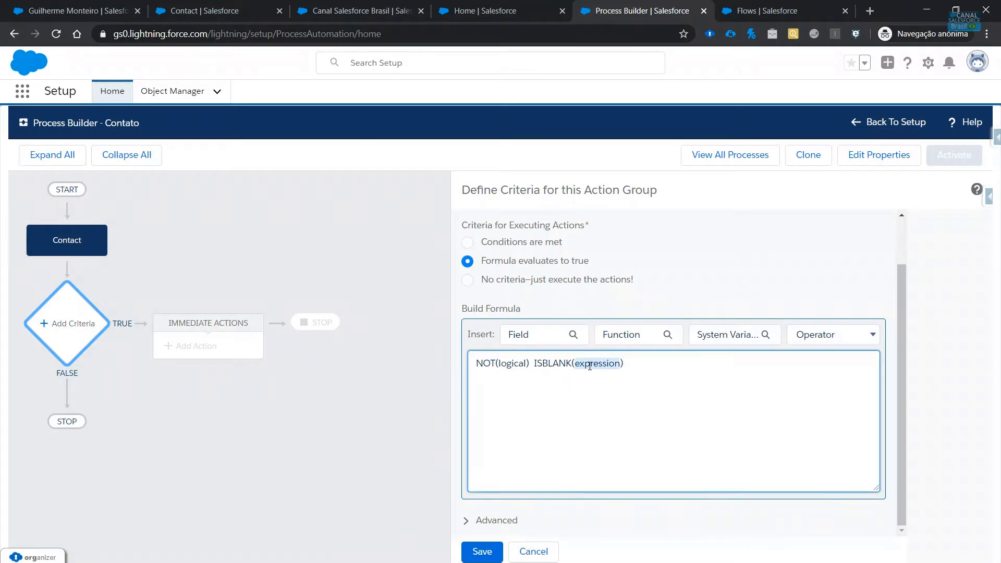
pyautogui.click(675, 384)
pyautogui.doubleClick(584, 367)
pyautogui.press('End')
pyautogui.click(568, 336)
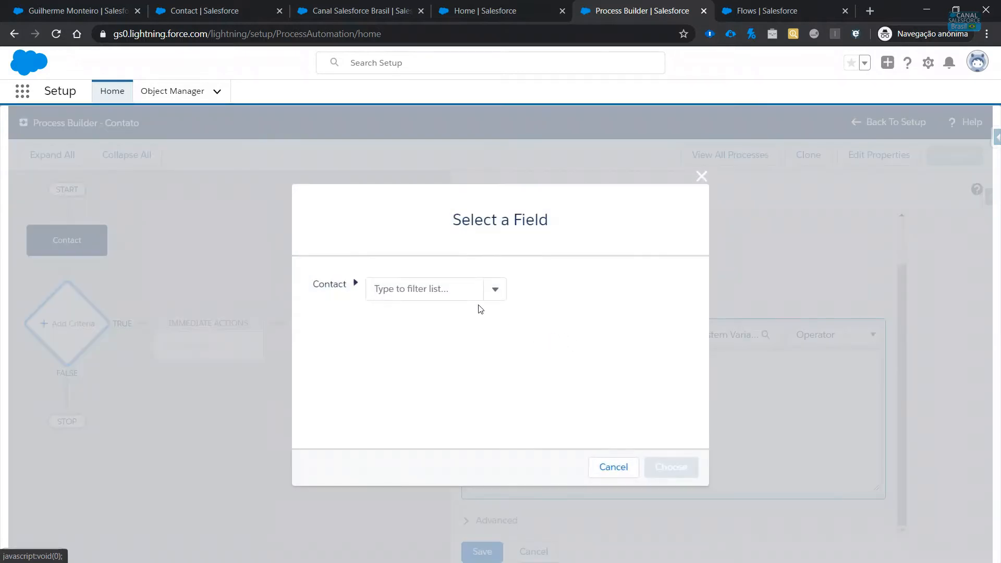
pyautogui.click(451, 290)
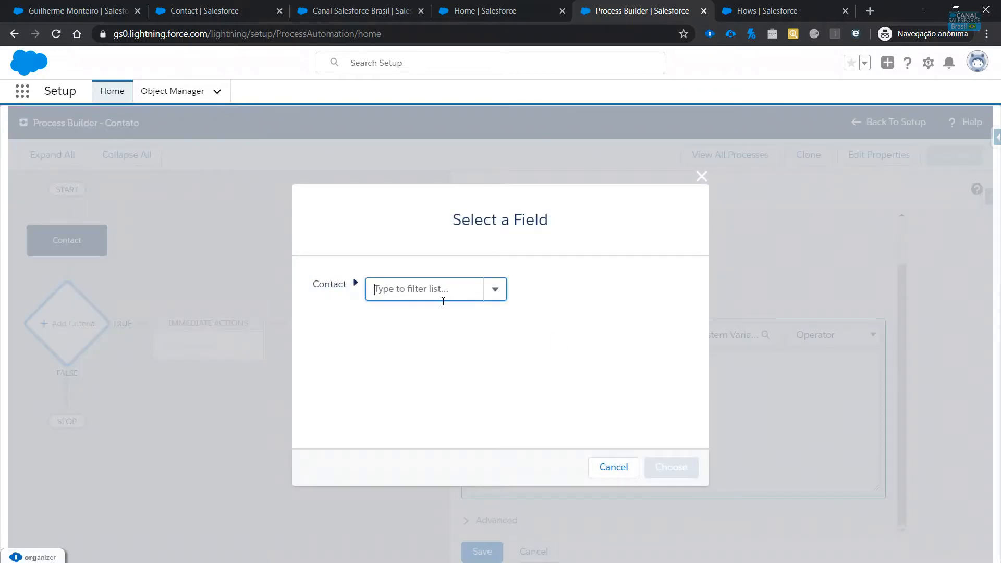
pyautogui.write('Mailing City')
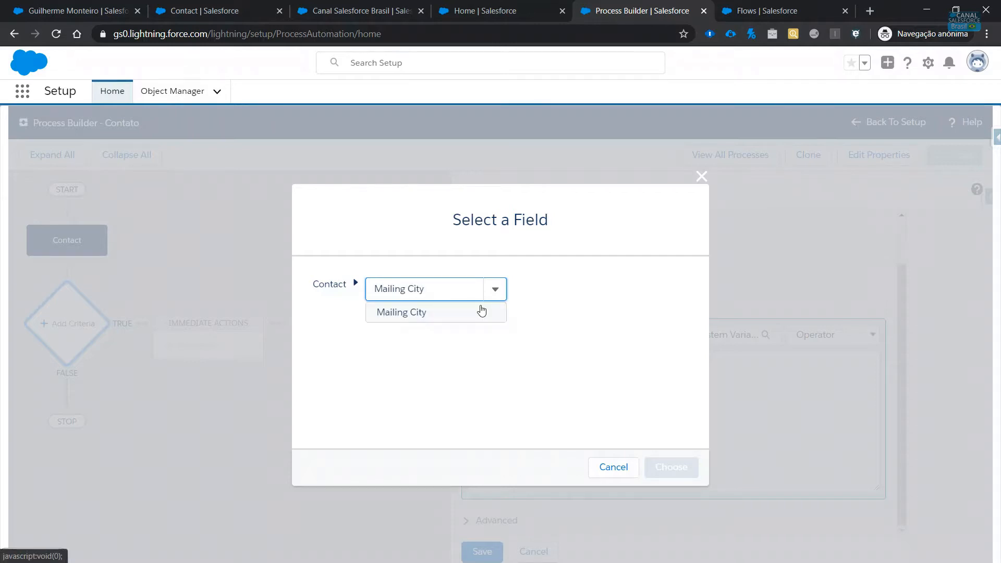
pyautogui.click(433, 313)
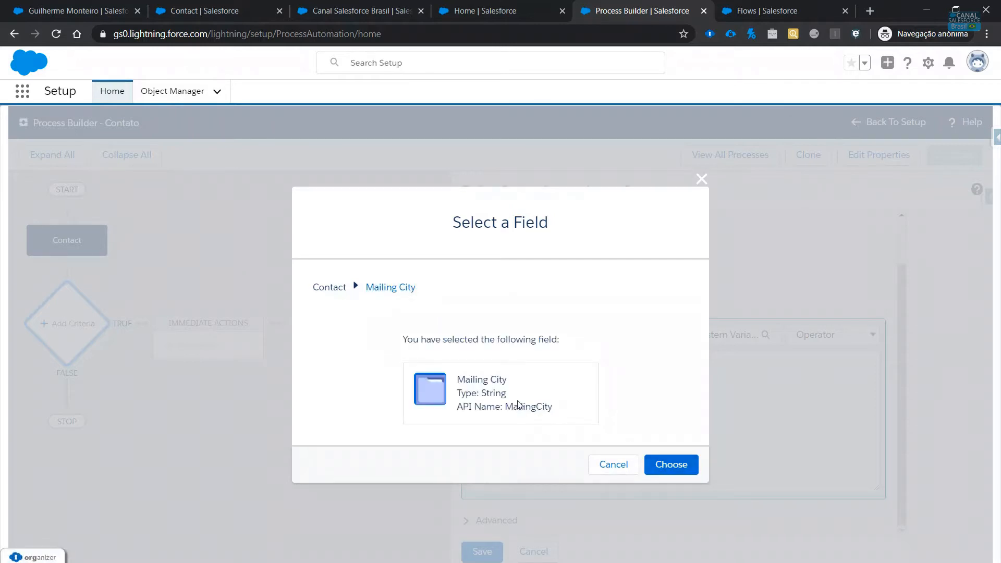
pyautogui.click(672, 465)
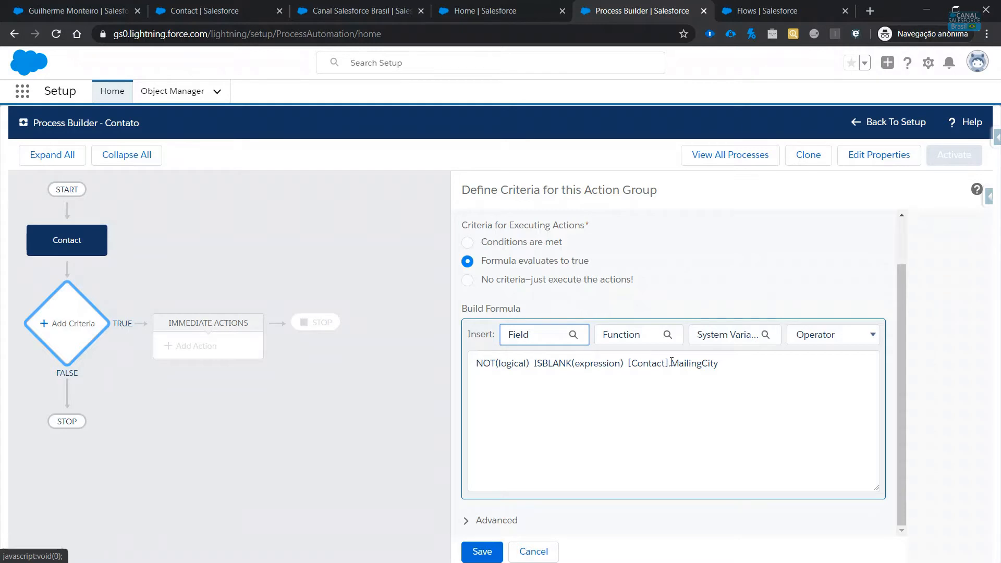
# Move the [Contact].MailingCity reference into ISBLANK, replacing its "expression" placeholder
pyautogui.moveTo(759, 373); pyautogui.dragTo(628, 363)
pyautogui.hotkey('ctrl', 'c')
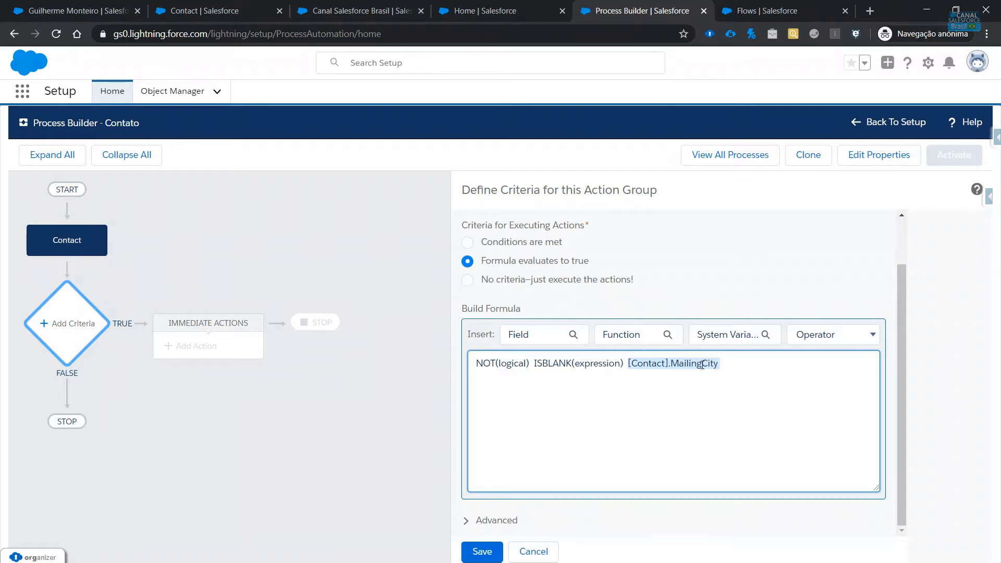
pyautogui.press('BackSpace')
pyautogui.doubleClick(600, 363)
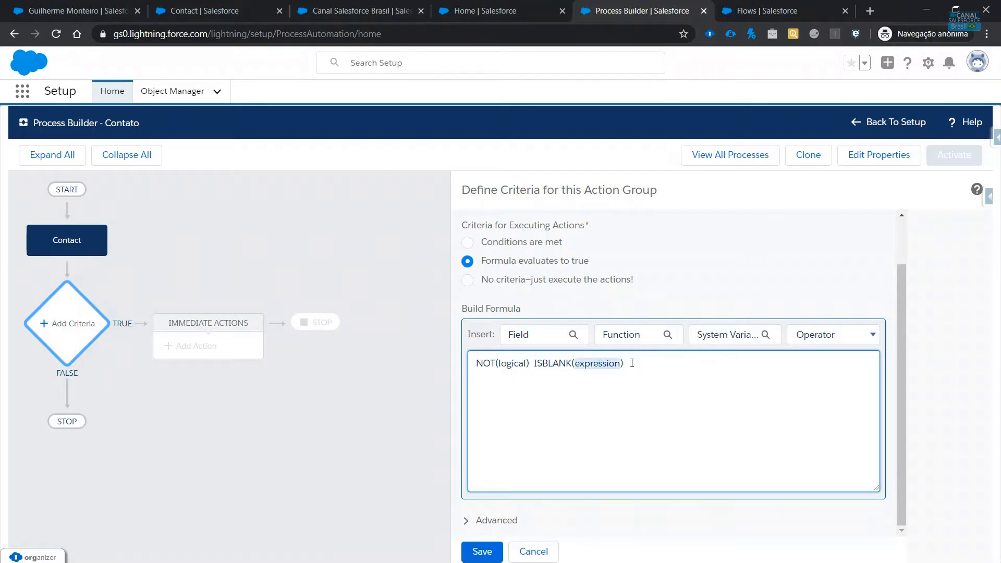
pyautogui.hotkey('ctrl', 'v')
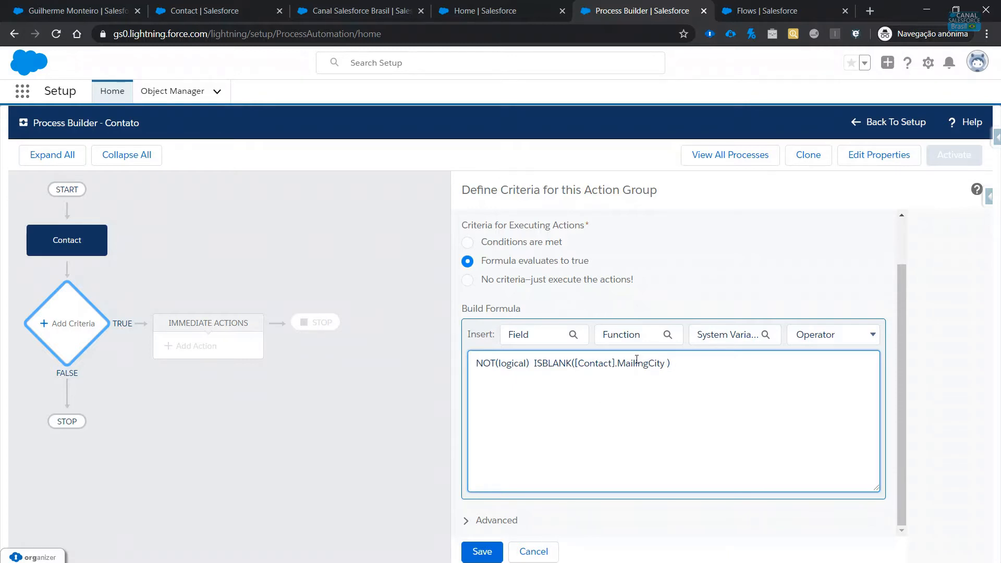
# Move the ISBLANK([Contact].MailingCity) expression into NOT, replacing its "logical" placeholder, and remove the extra spaces
pyautogui.moveTo(688, 360); pyautogui.dragTo(578, 364)
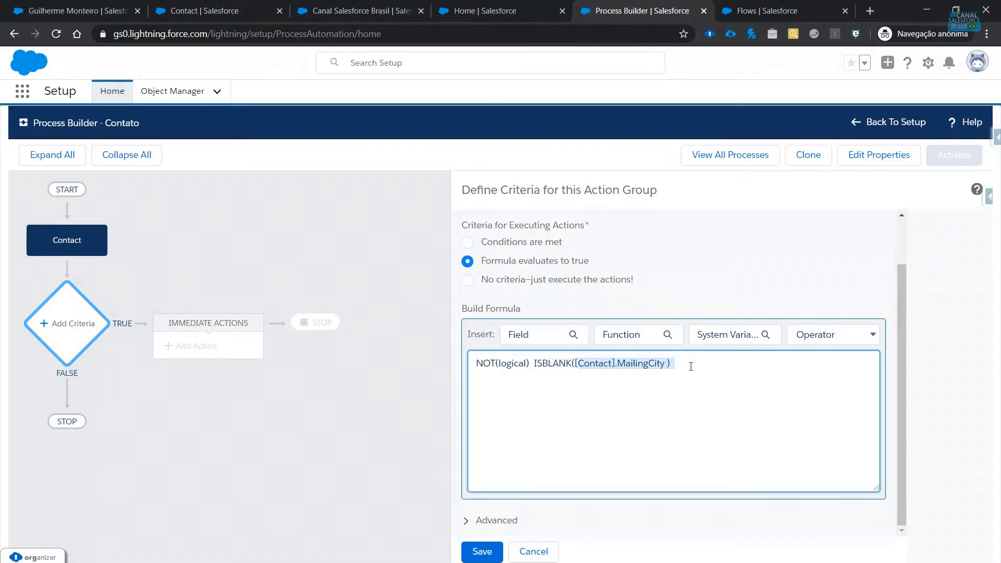
pyautogui.click(663, 365)
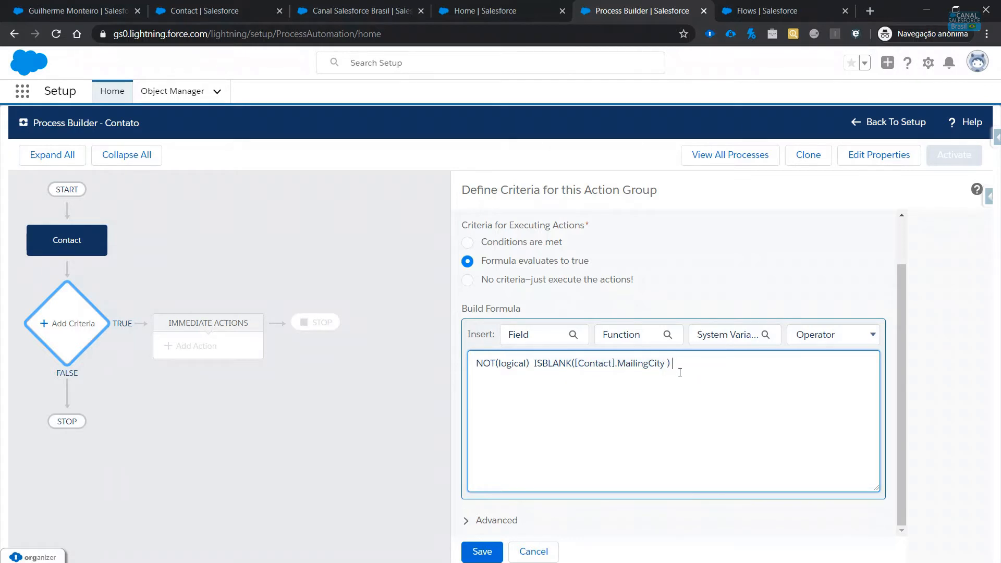
pyautogui.press('BackSpace')
pyautogui.moveTo(680, 372); pyautogui.dragTo(532, 365)
pyautogui.hotkey('ctrl', 'c')
pyautogui.press('BackSpace')
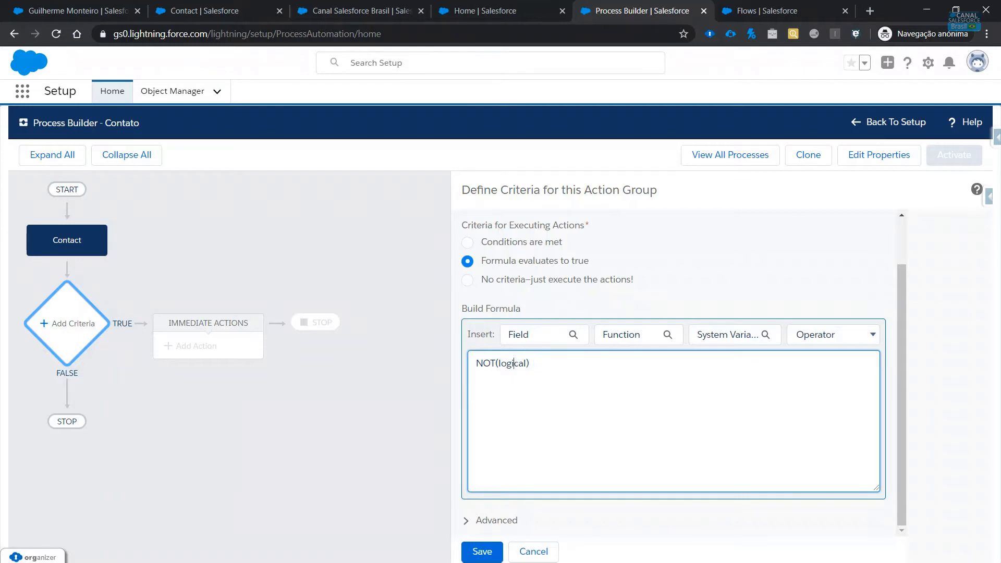
pyautogui.doubleClick(516, 363)
pyautogui.hotkey('ctrl', 'v')
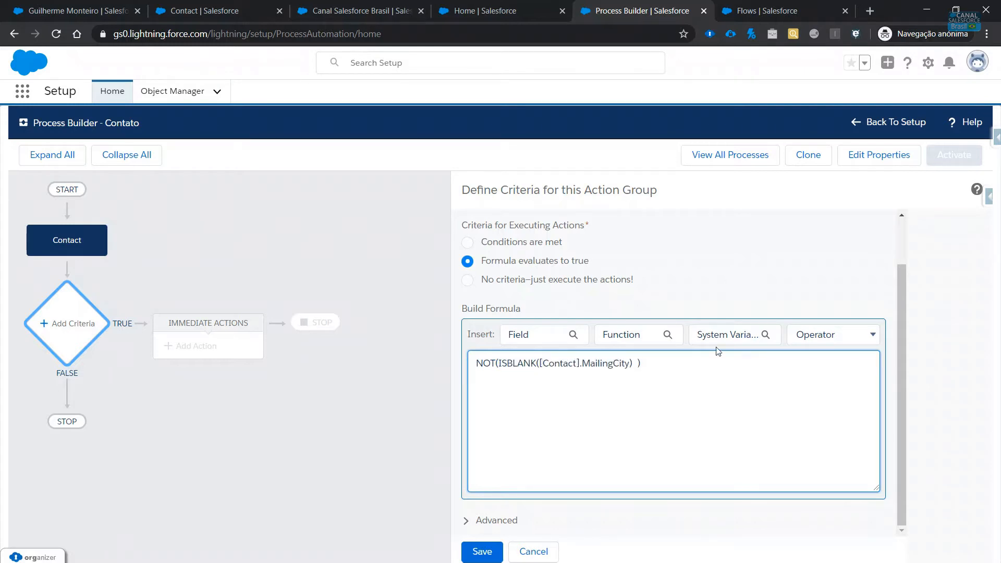
pyautogui.press('BackSpace')
pyautogui.press('BackSpace')
# Add a second formula line containing [Contact].MailingCity followed by the Not Equal operator
pyautogui.moveTo(540, 364); pyautogui.dragTo(630, 363)
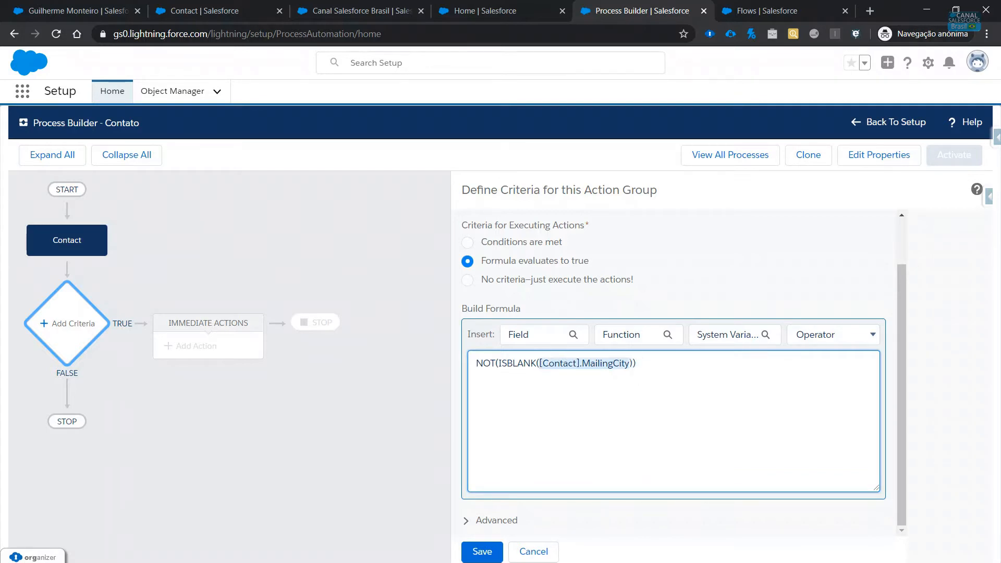
pyautogui.click(638, 377)
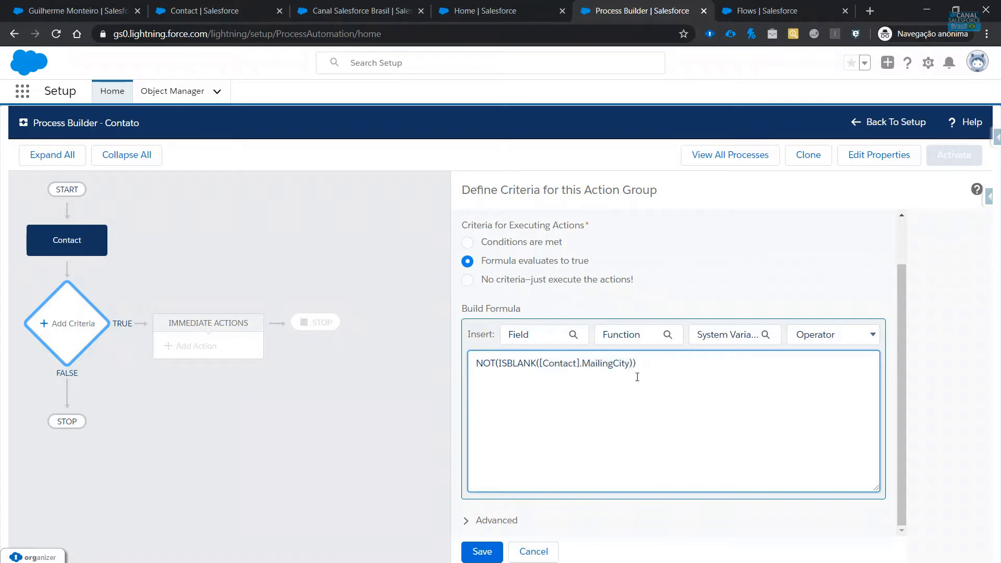
pyautogui.write('[Contact].MailingCity)')
pyautogui.click(855, 338)
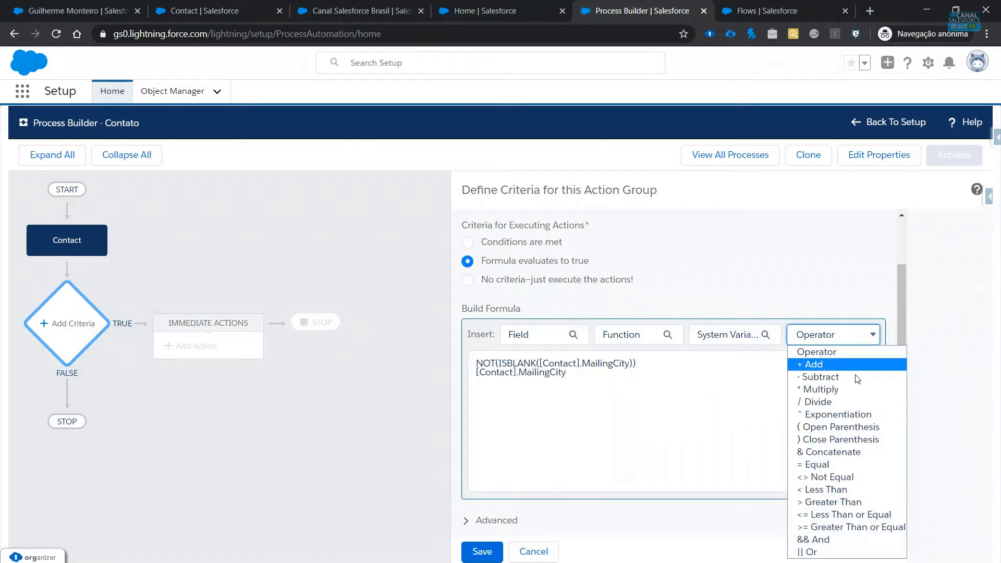
pyautogui.click(846, 477)
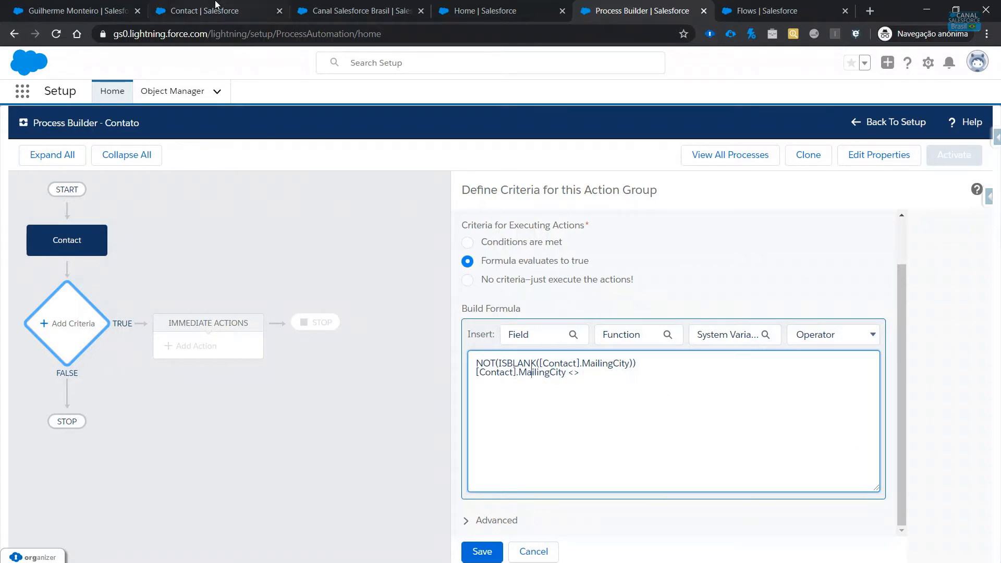
# Switch to the Canal Salesforce Brasil account record and examine its billing address fields, especially Billing City
pyautogui.click(354, 11)
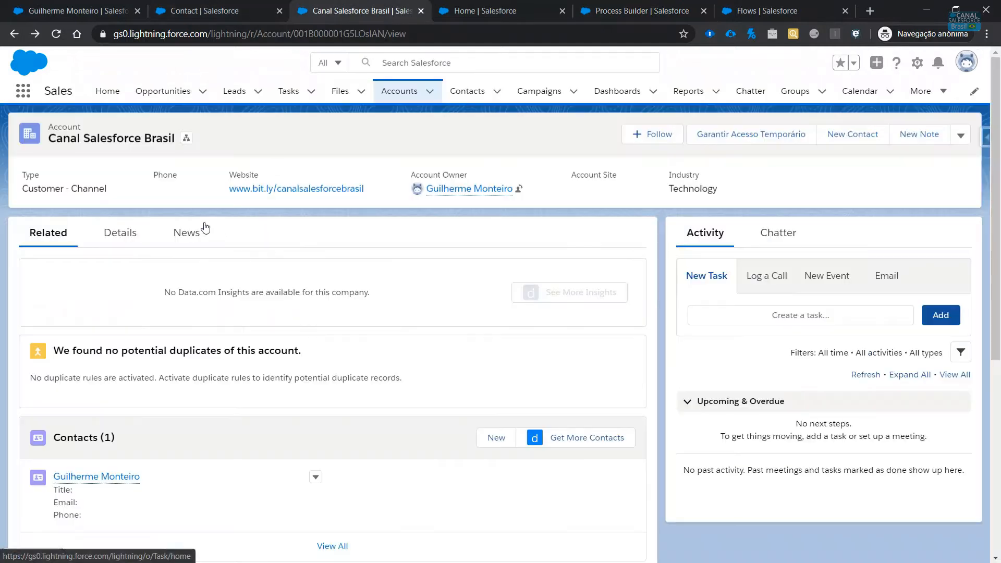
pyautogui.click(123, 236)
pyautogui.scroll(-3, 187, 364)
pyautogui.scroll(-2, 235, 380)
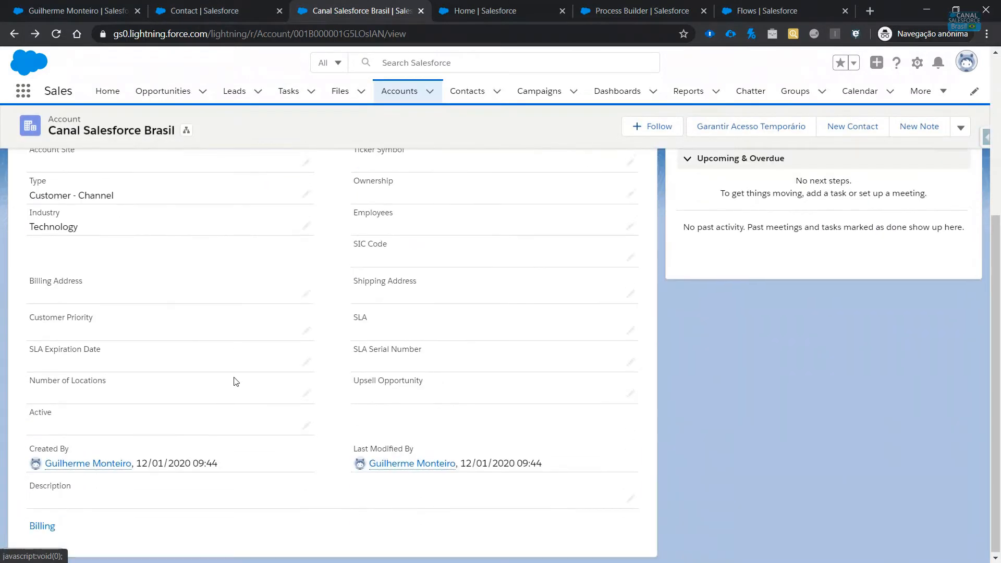
pyautogui.click(307, 293)
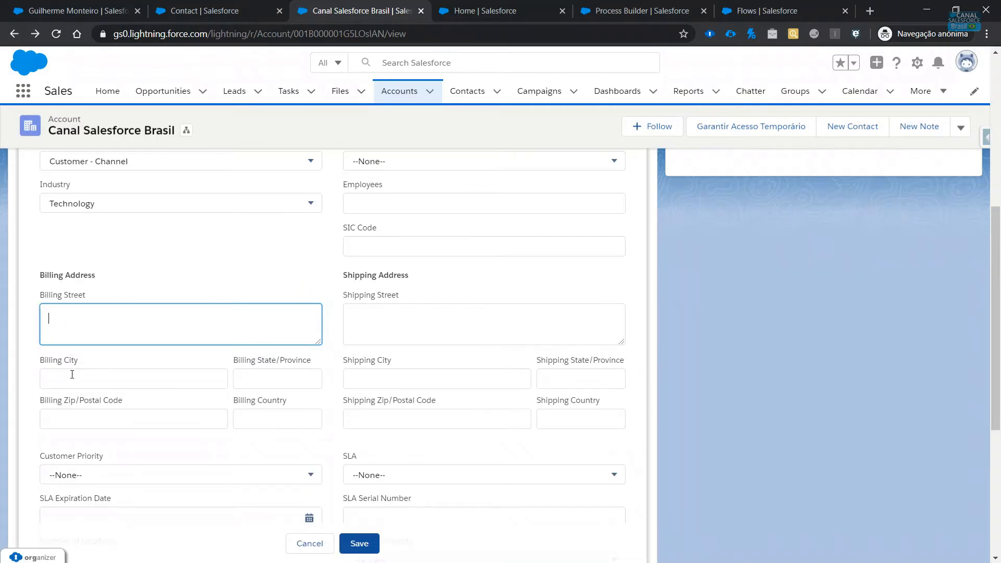
pyautogui.moveTo(42, 362); pyautogui.dragTo(64, 363)
# Switch back to Process Builder and insert the Billing City field of the contact's related account after the <> operator
pyautogui.click(641, 5)
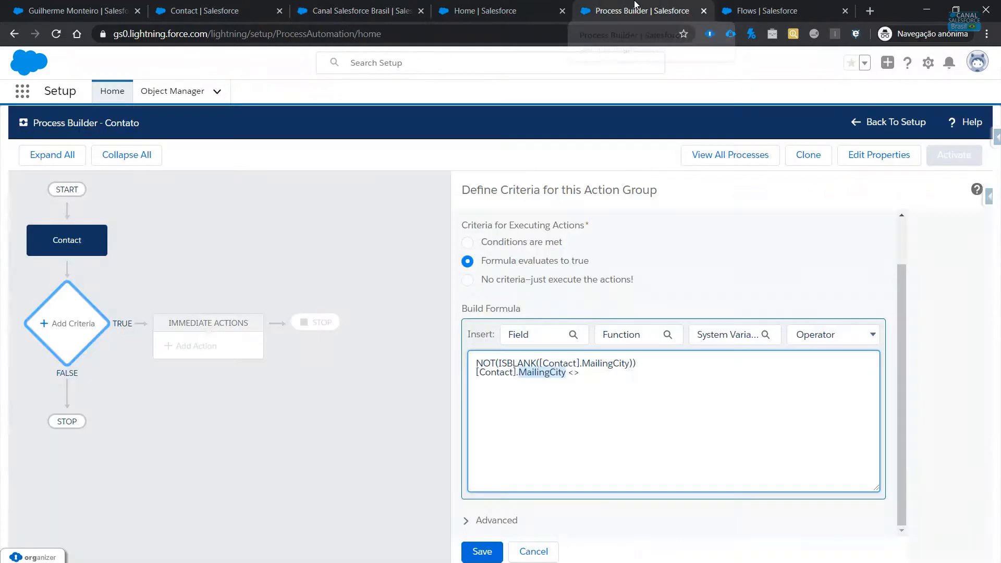
pyautogui.click(625, 376)
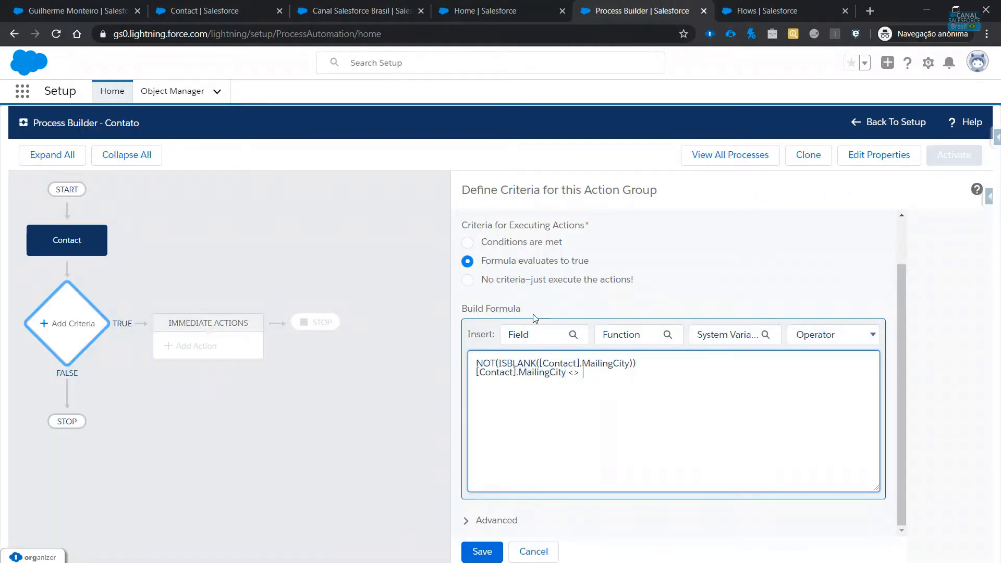
pyautogui.click(523, 339)
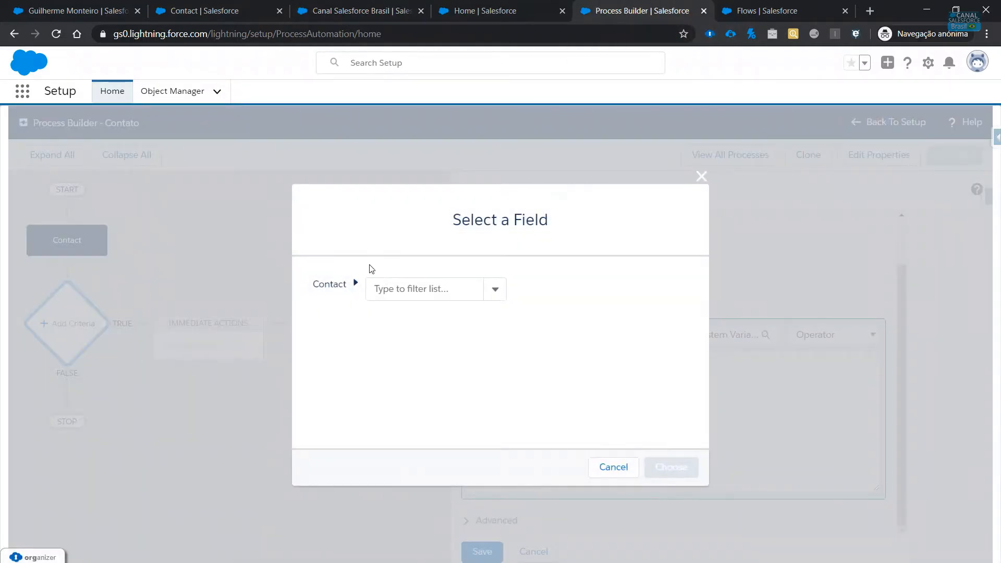
pyautogui.click(398, 295)
pyautogui.write('account')
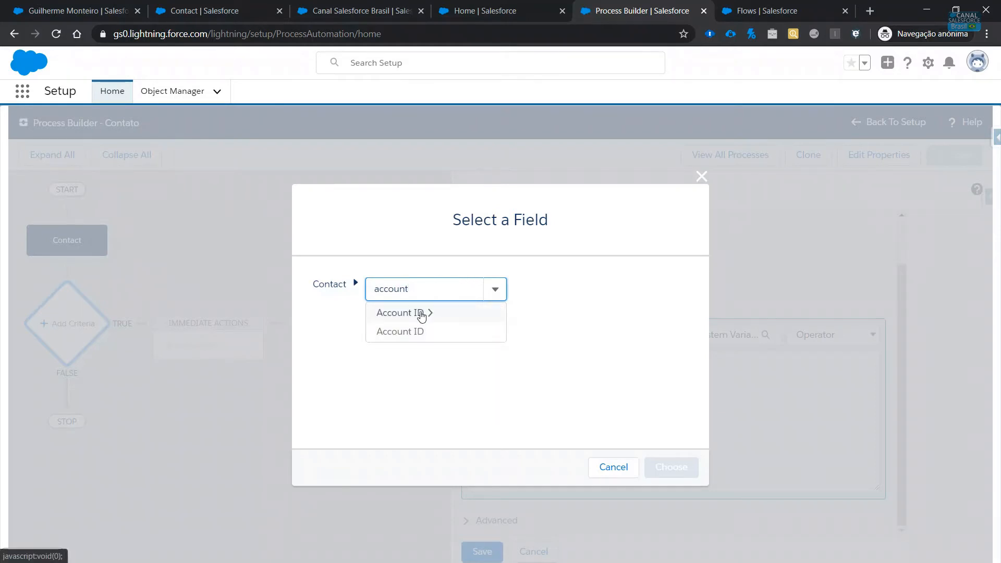
pyautogui.click(457, 319)
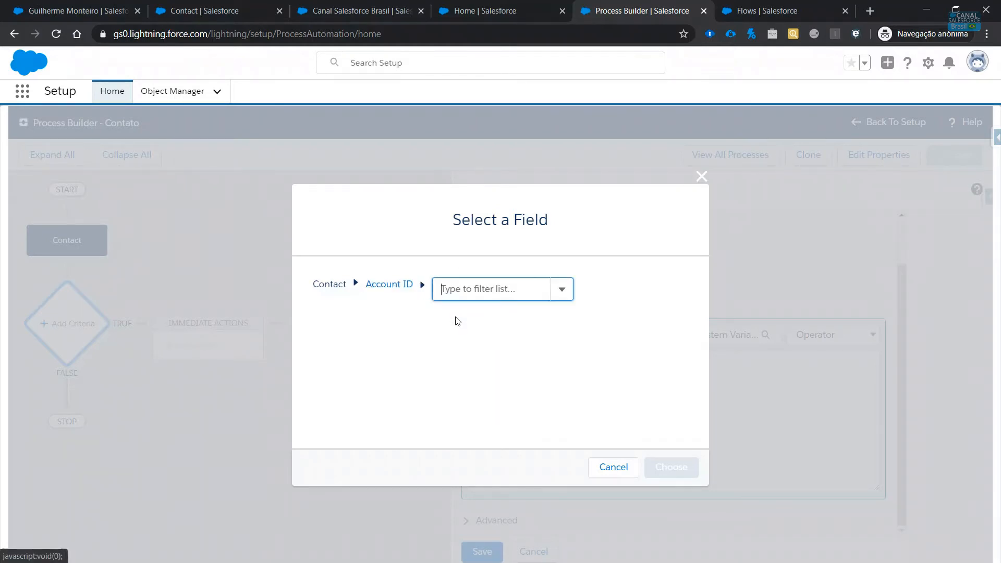
pyautogui.click(525, 286)
pyautogui.write('bil')
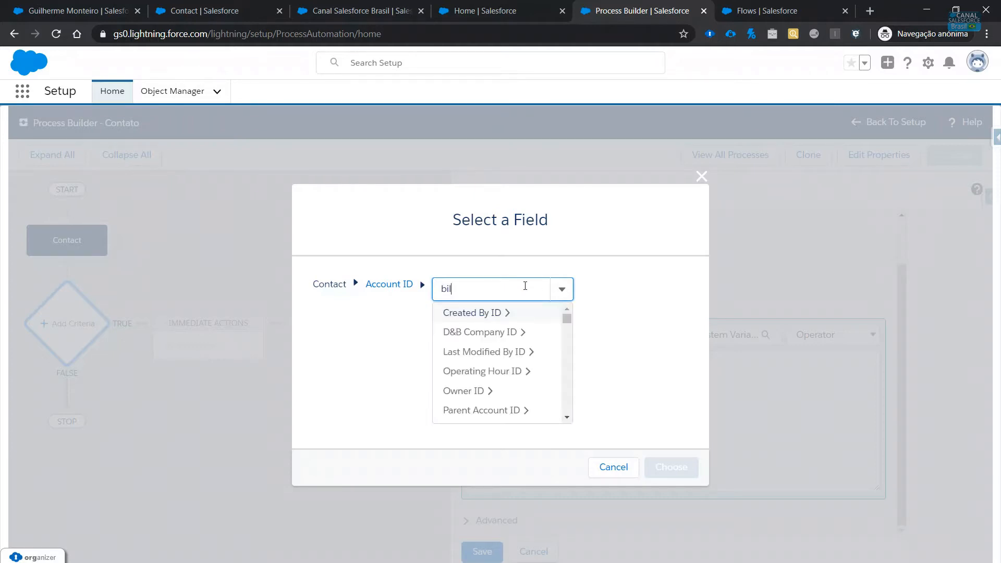
pyautogui.write('lin')
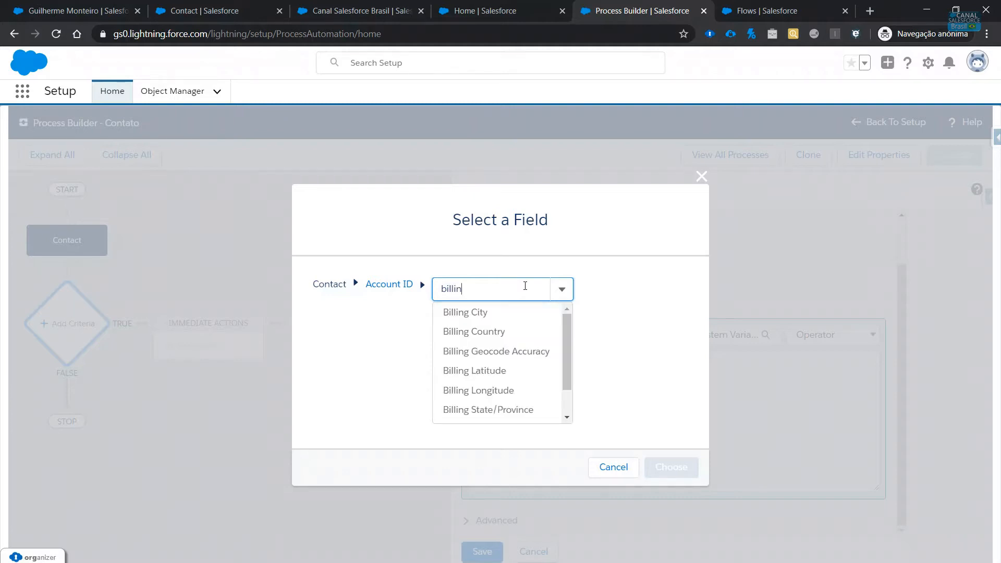
pyautogui.click(496, 311)
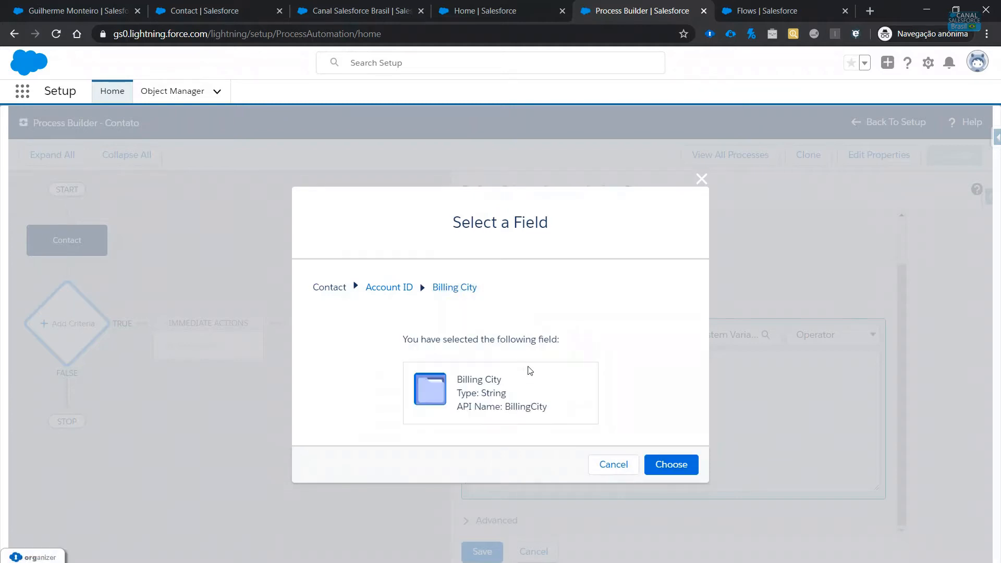
pyautogui.click(671, 464)
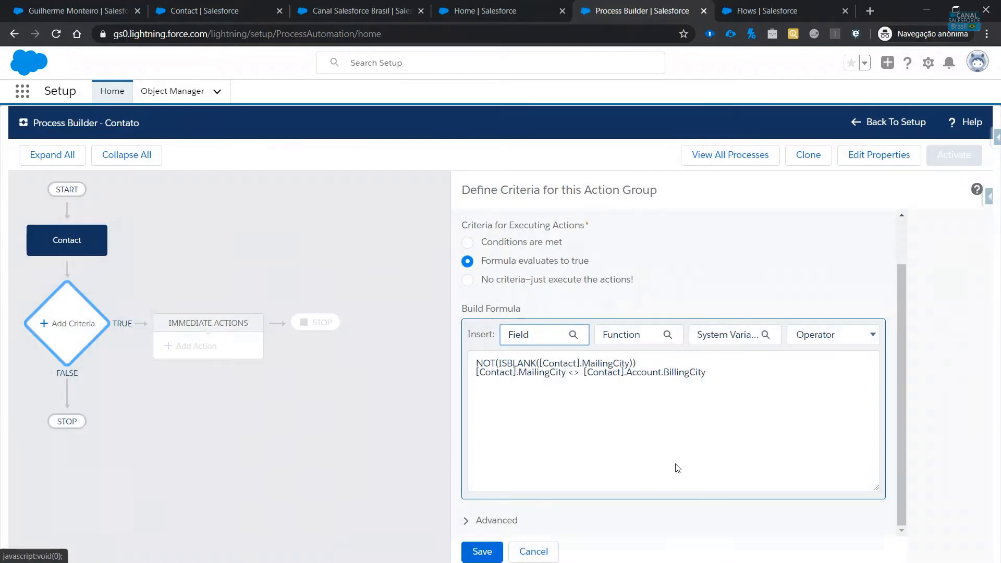
# Join the NOT(ISBLANK) condition and the city comparison with && on a separate line between them
pyautogui.moveTo(587, 372); pyautogui.dragTo(661, 374)
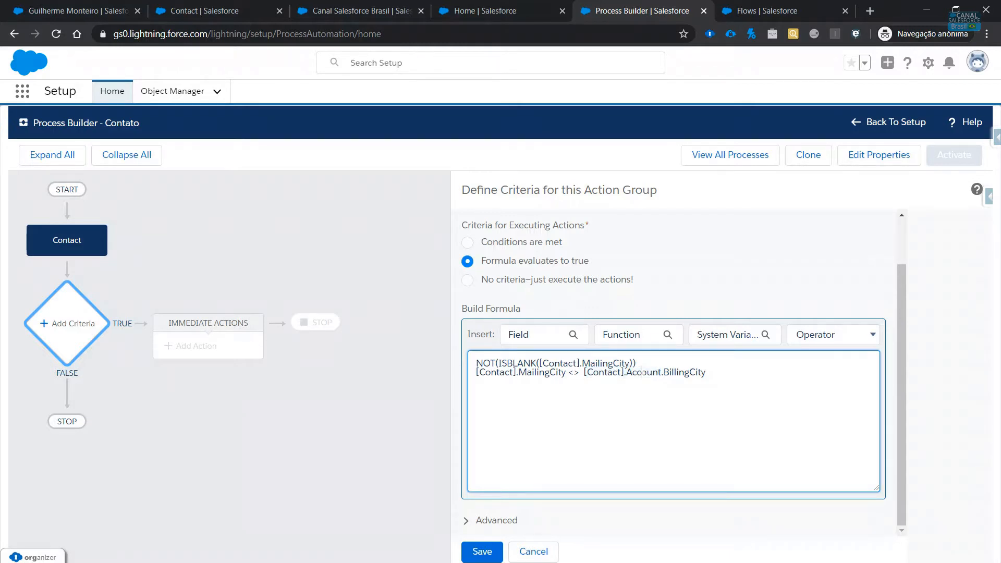
pyautogui.doubleClick(643, 373)
pyautogui.doubleClick(687, 372)
pyautogui.press('Right')
pyautogui.press('Up')
pyautogui.moveTo(599, 367); pyautogui.dragTo(634, 365)
pyautogui.click(600, 363)
pyautogui.press('Return')
pyautogui.write('&&')
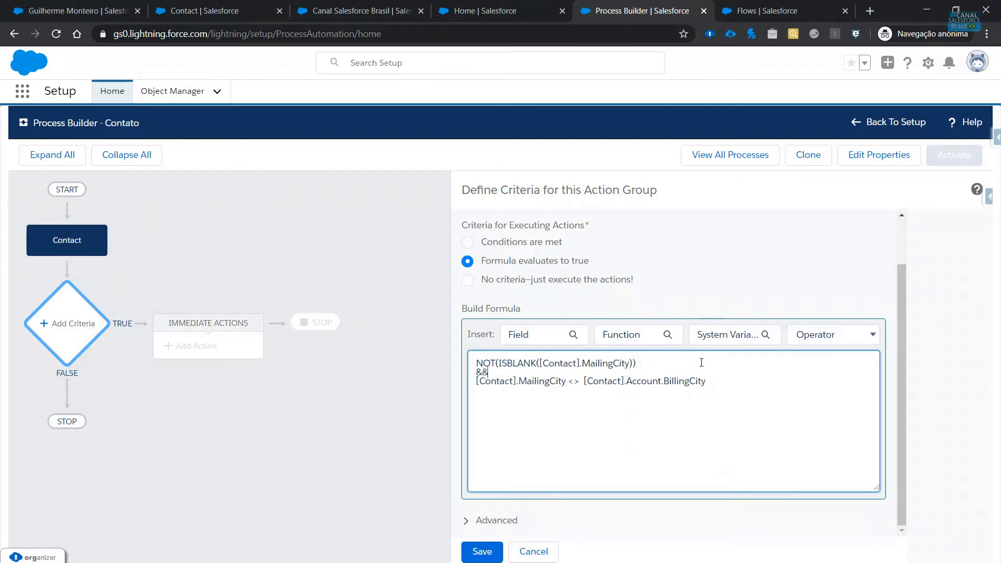
# Try an AND() function at the start of the formula in place of &&, then restore the && operator
pyautogui.hotkey('shift', 'Left')
pyautogui.hotkey('shift', 'Left')
pyautogui.press('BackSpace')
pyautogui.press('Return')
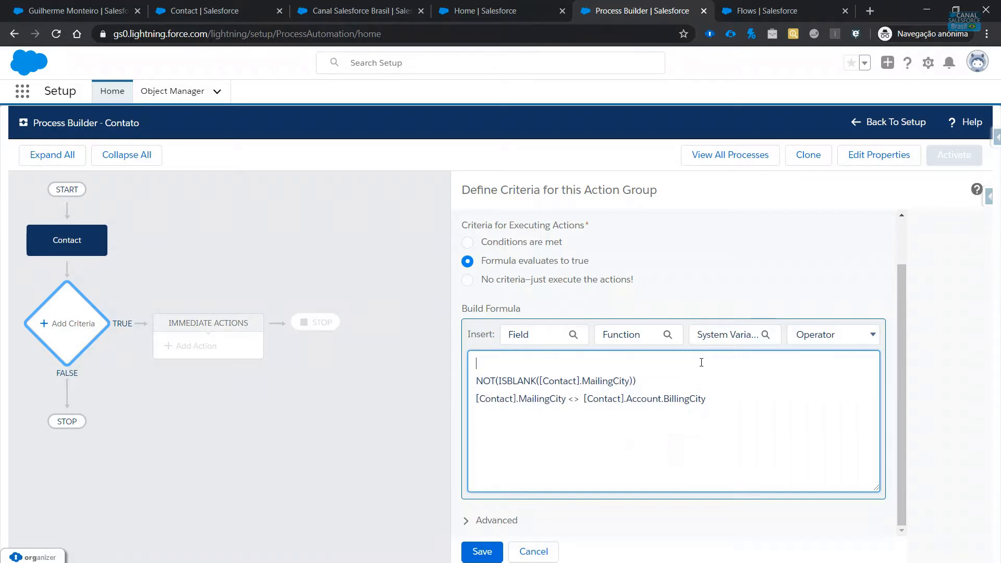
pyautogui.write('AND()')
pyautogui.hotkey('ctrl', 'z')
pyautogui.hotkey('ctrl', 'z')
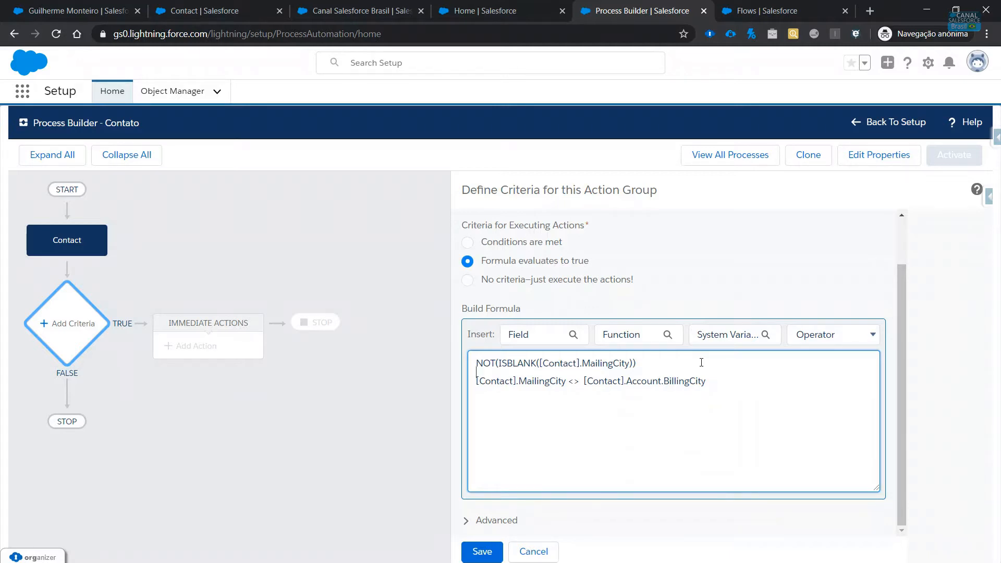
pyautogui.write('&&')
# Replace the formula with OR-joined checks that mailing city, postal code, state, country and street are not blank and differ from the account's billing fields
pyautogui.moveTo(708, 381); pyautogui.dragTo(467, 366)
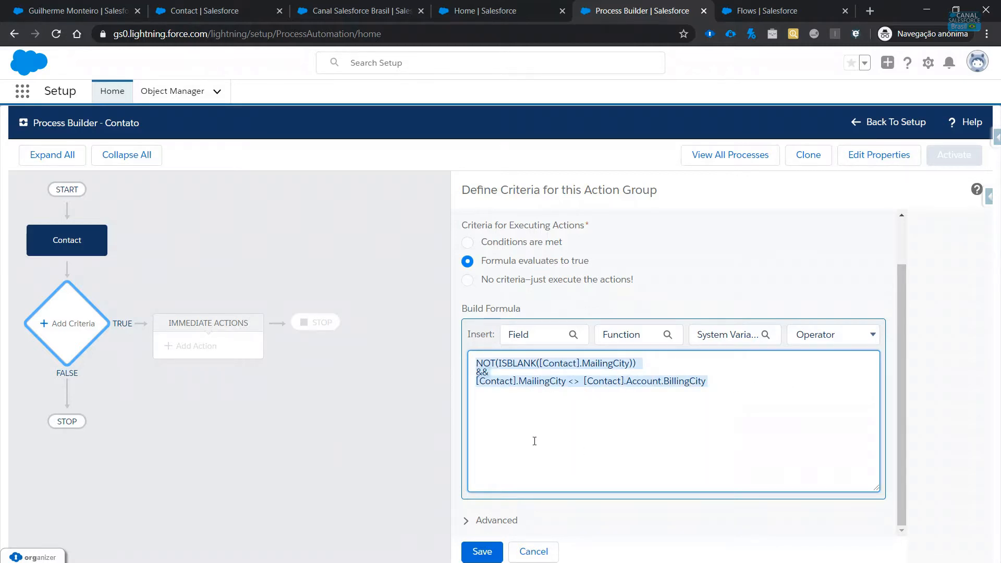
pyautogui.click(621, 407)
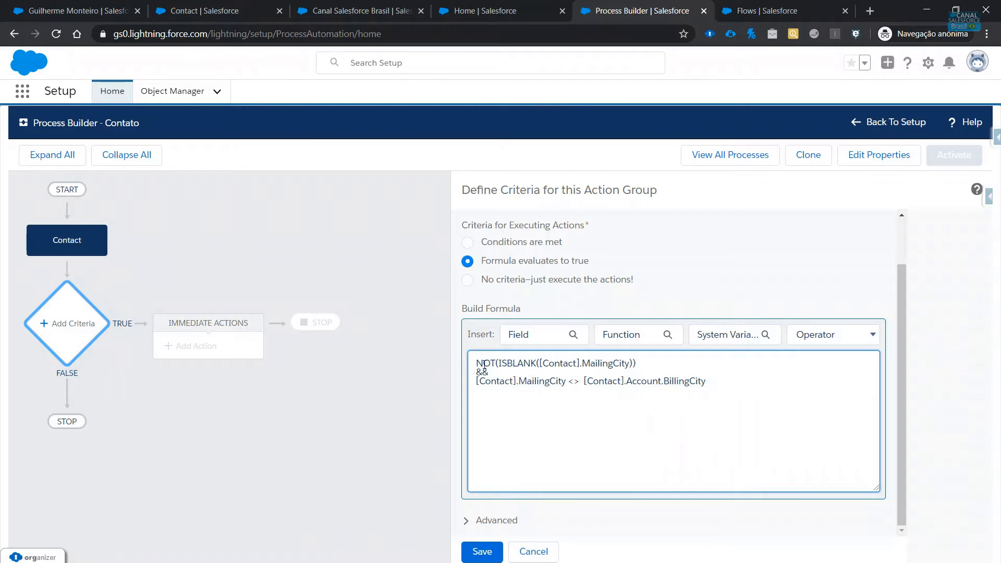
pyautogui.moveTo(484, 365); pyautogui.dragTo(591, 364)
pyautogui.click(599, 364)
pyautogui.doubleClick(613, 364)
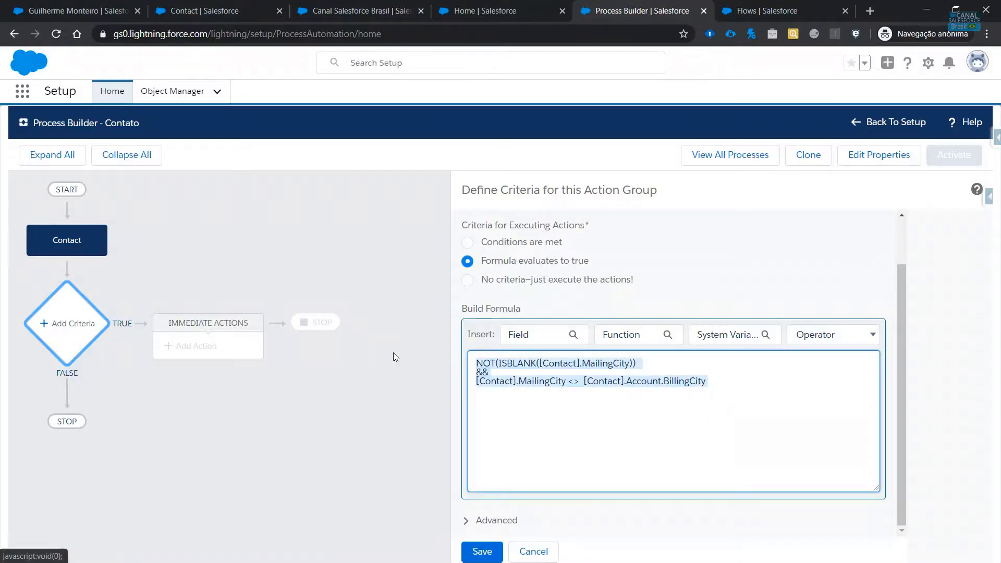
pyautogui.hotkey('ctrl', 'v')
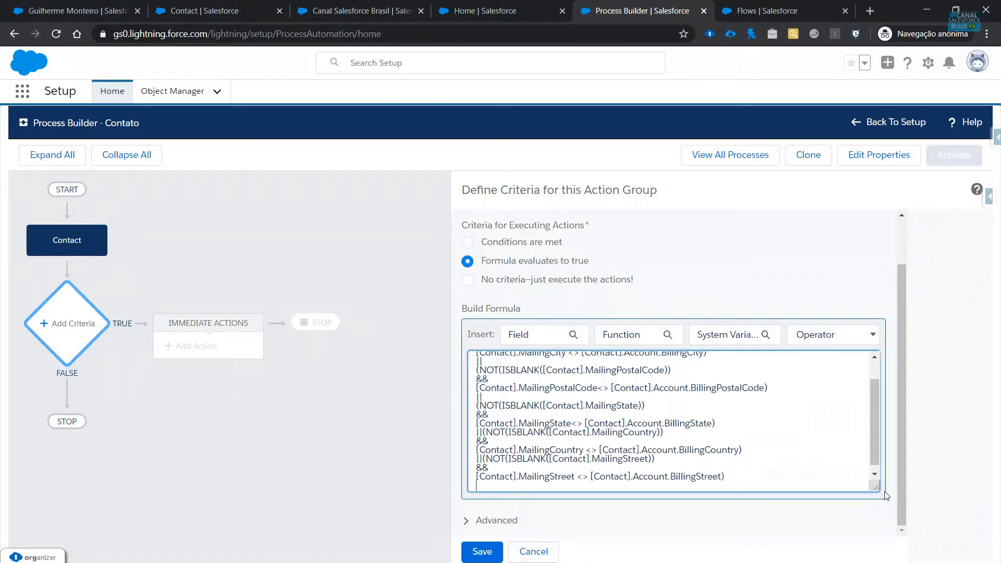
pyautogui.moveTo(875, 492); pyautogui.dragTo(901, 545)
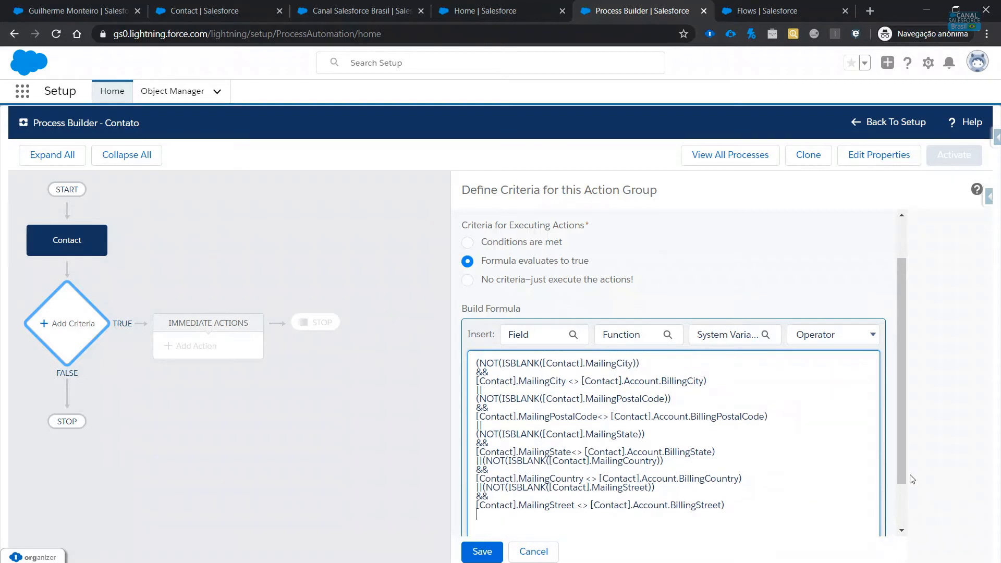
# Examine how the formula groups each address field's && conditions in parentheses and joins the groups with ||
pyautogui.hotkey('ctrl', '-')
pyautogui.hotkey('ctrl', '+')
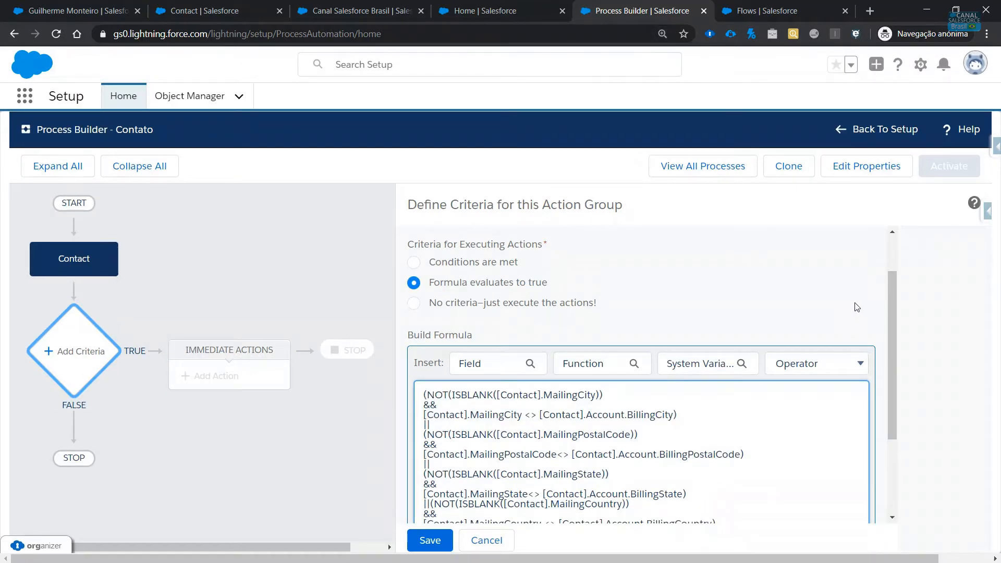
pyautogui.scroll(-3, 766, 285)
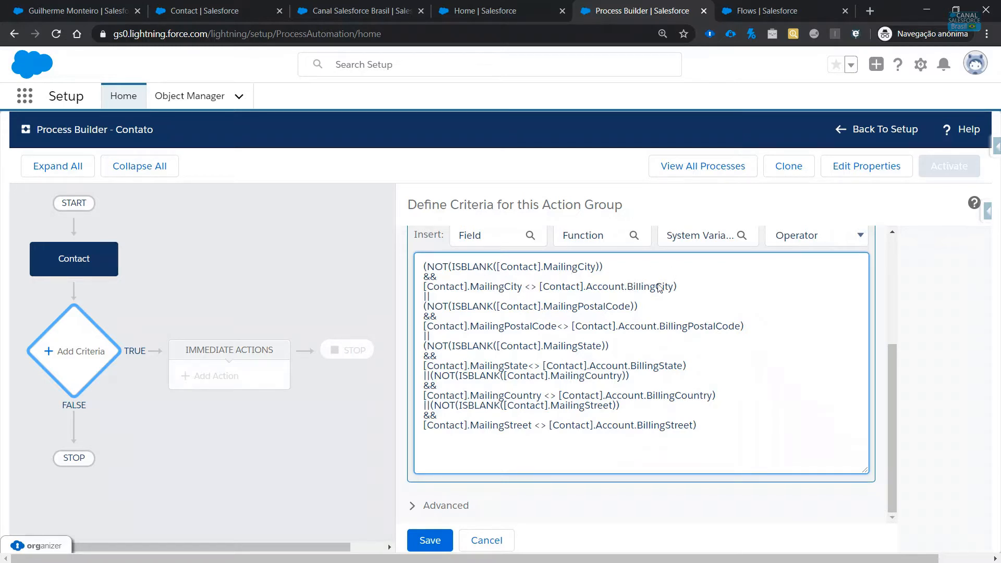
pyautogui.hotkey('ctrl', '+')
pyautogui.hotkey('ctrl', '+')
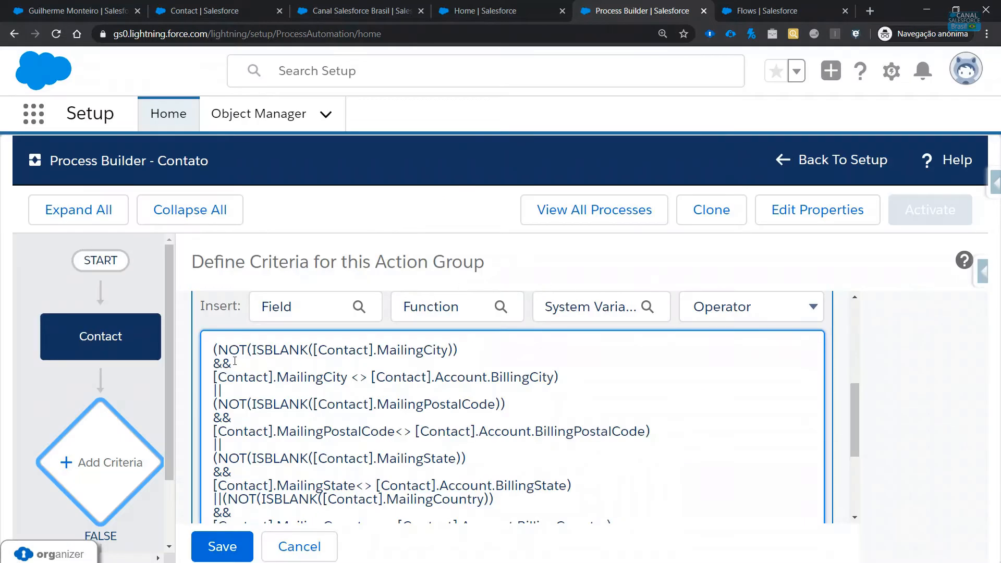
pyautogui.moveTo(223, 390); pyautogui.dragTo(379, 431)
pyautogui.click(223, 390)
pyautogui.moveTo(223, 390); pyautogui.dragTo(214, 390)
pyautogui.scroll(-1, 391, 426)
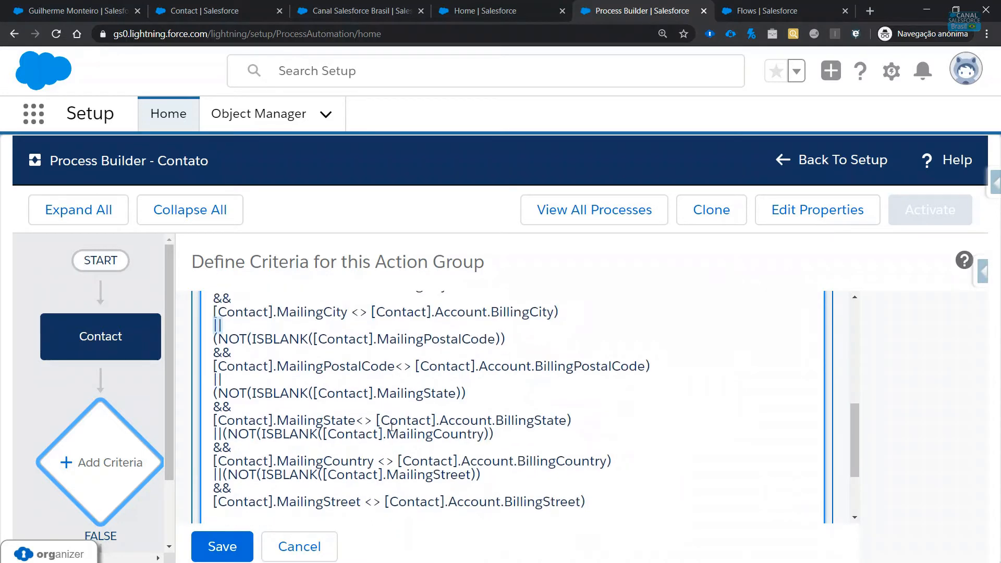
pyautogui.click(262, 385)
pyautogui.scroll(1, 218, 325)
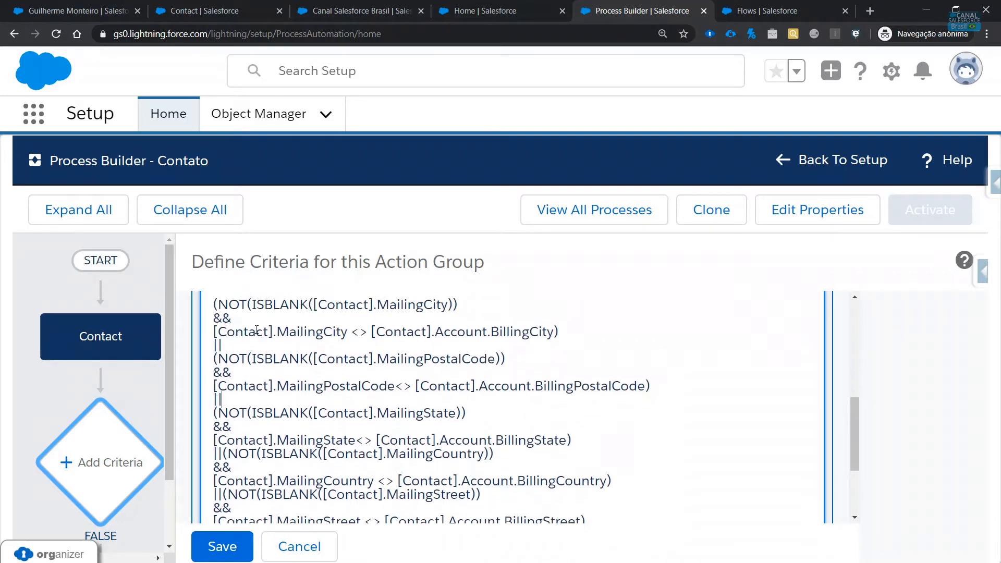
pyautogui.moveTo(554, 377); pyautogui.dragTo(185, 353)
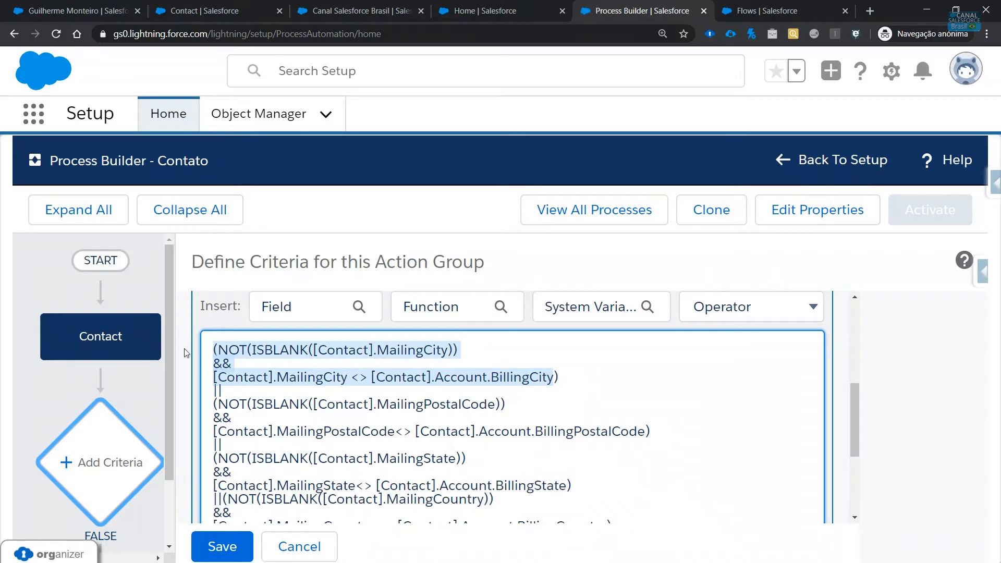
# Review the remaining postal code, state, country and street checks through the end of the criteria formula
pyautogui.doubleClick(217, 390)
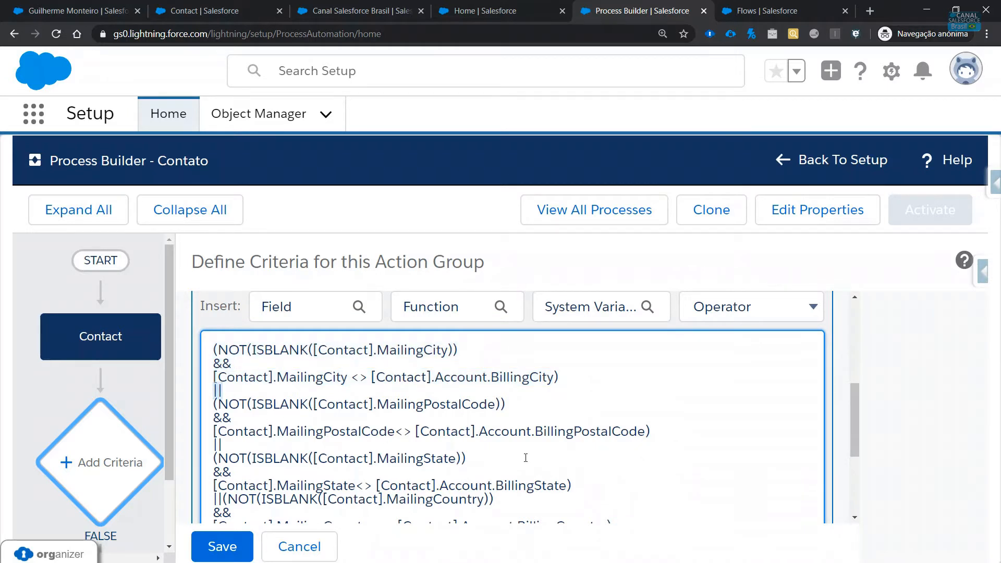
pyautogui.moveTo(524, 448); pyautogui.dragTo(314, 405)
pyautogui.scroll(-1, 280, 381)
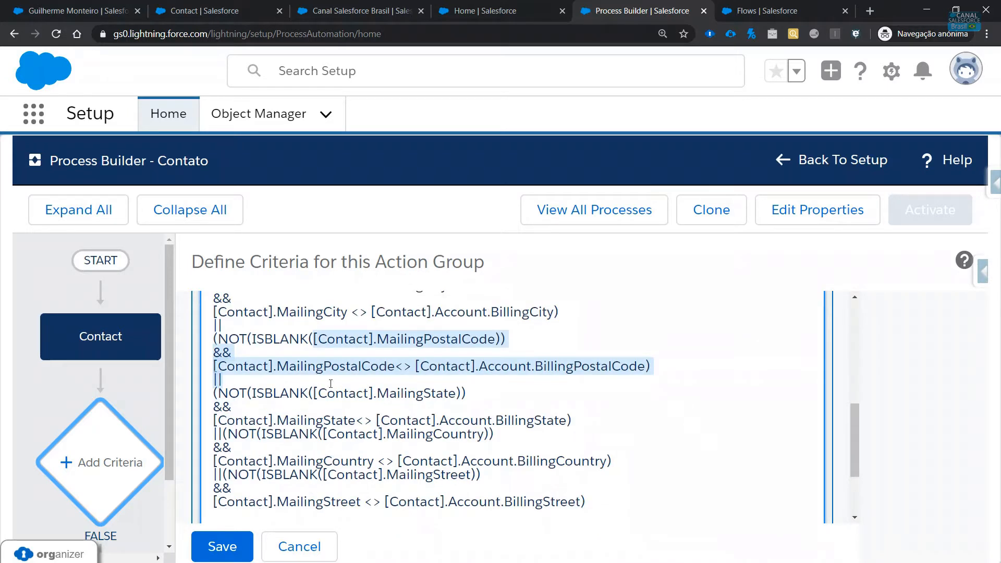
pyautogui.moveTo(517, 396); pyautogui.dragTo(211, 364)
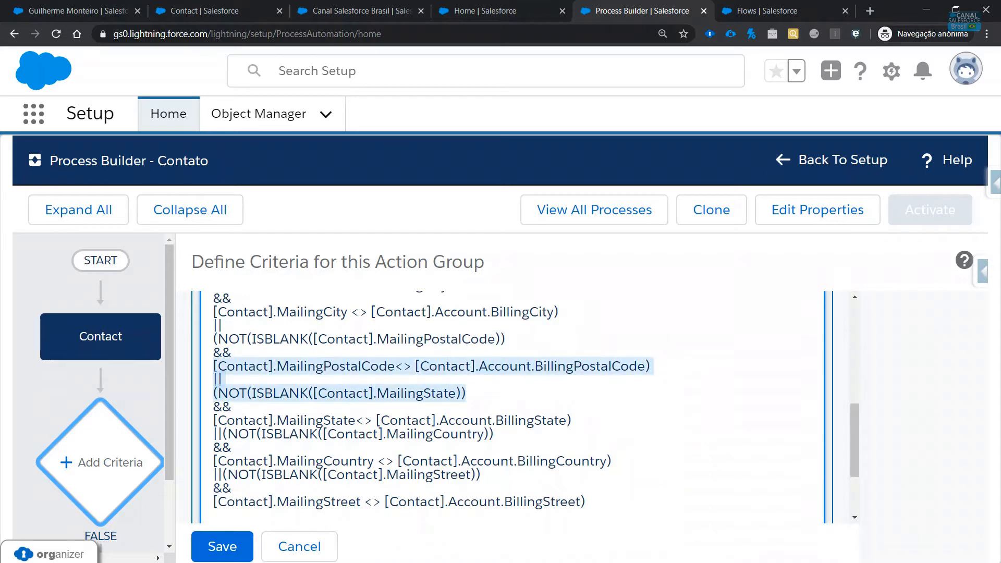
pyautogui.scroll(-2, 301, 376)
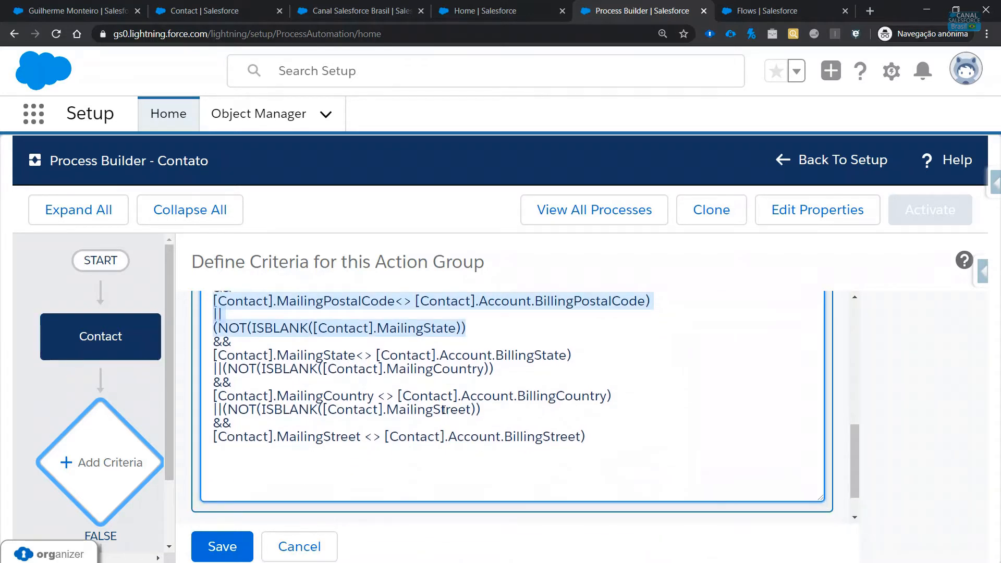
pyautogui.scroll(3, 331, 378)
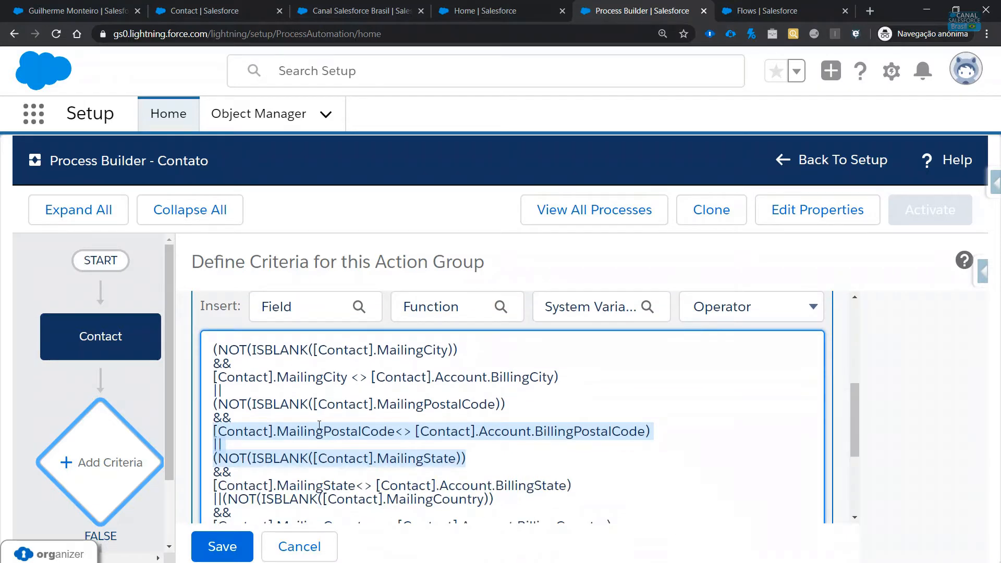
pyautogui.scroll(-3, 389, 367)
pyautogui.click(422, 382)
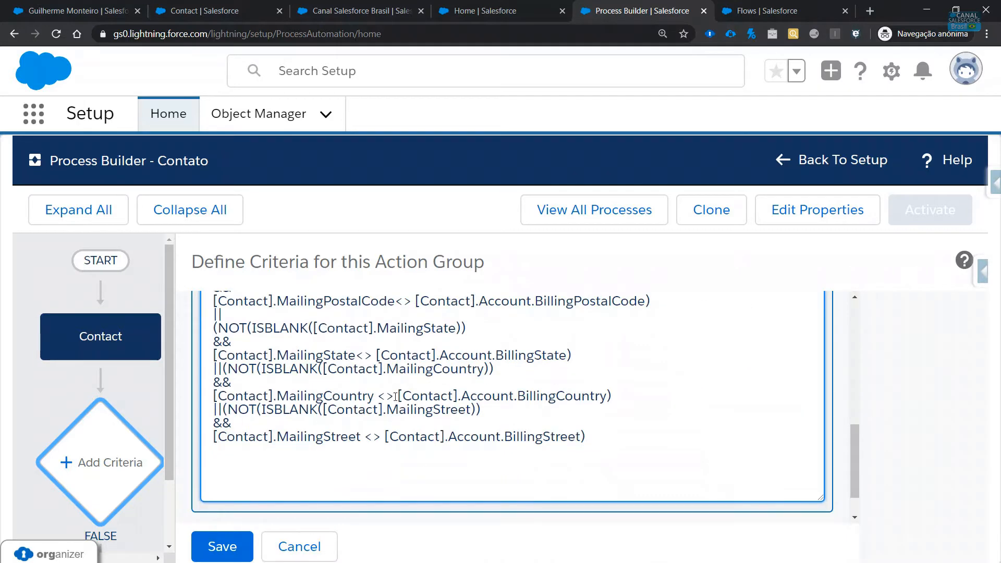
pyautogui.scroll(-1, 396, 396)
pyautogui.scroll(-2, 129, 405)
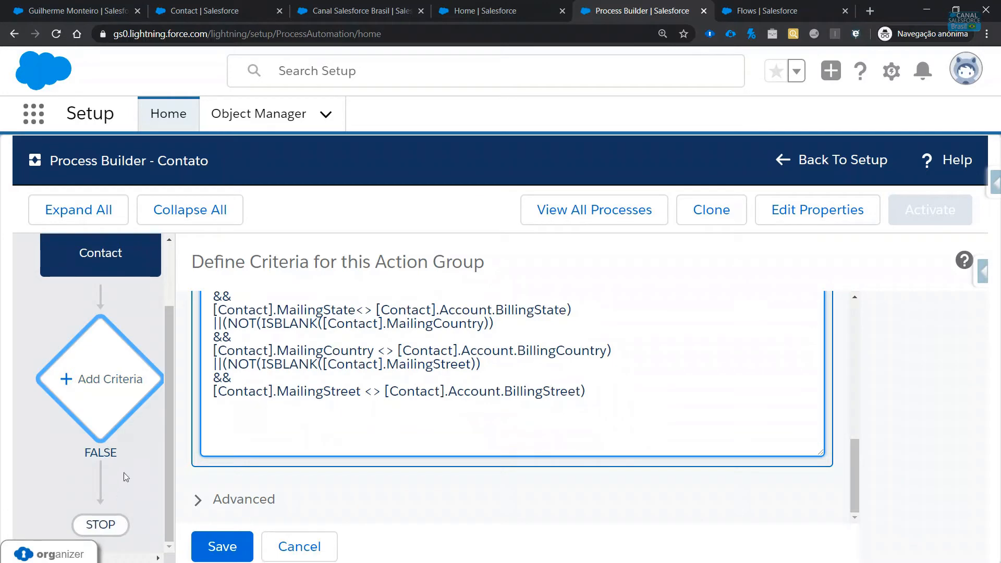
pyautogui.scroll(4, 381, 443)
pyautogui.scroll(-3, 381, 444)
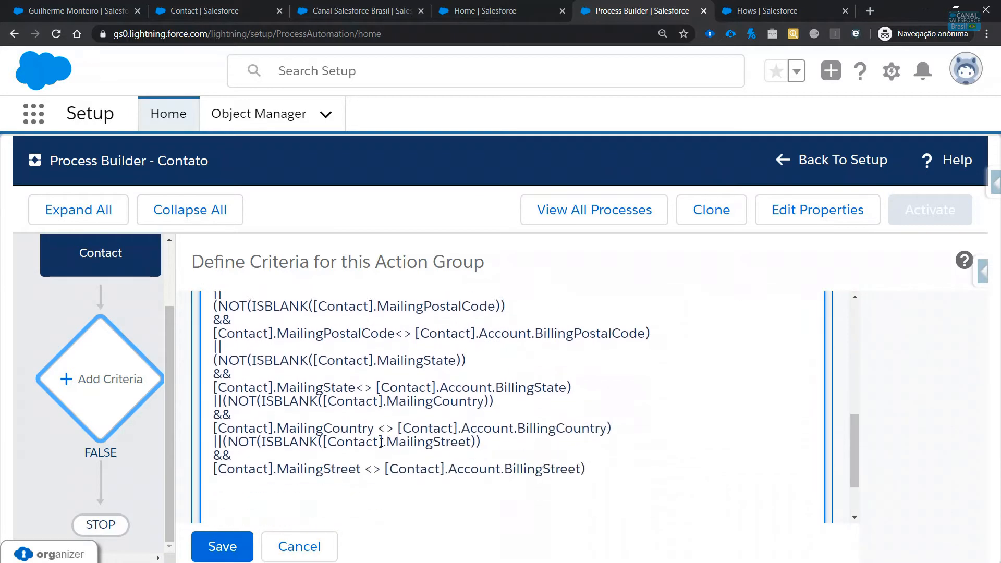
pyautogui.scroll(2, 381, 443)
pyautogui.scroll(-1, 381, 443)
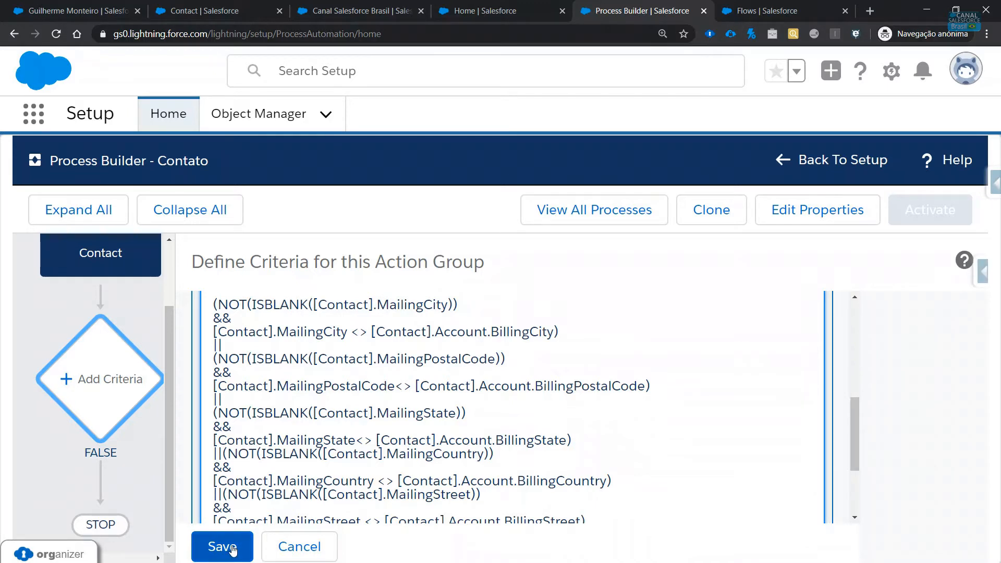
# Save the address-change criterion with its completed formula at normal page zoom
pyautogui.hotkey('ctrl', '0')
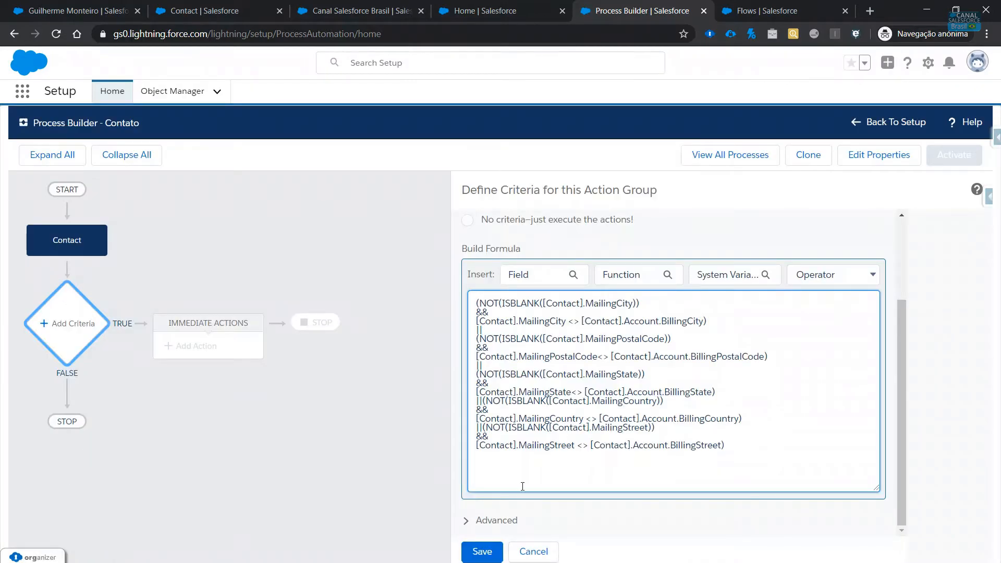
pyautogui.click(480, 551)
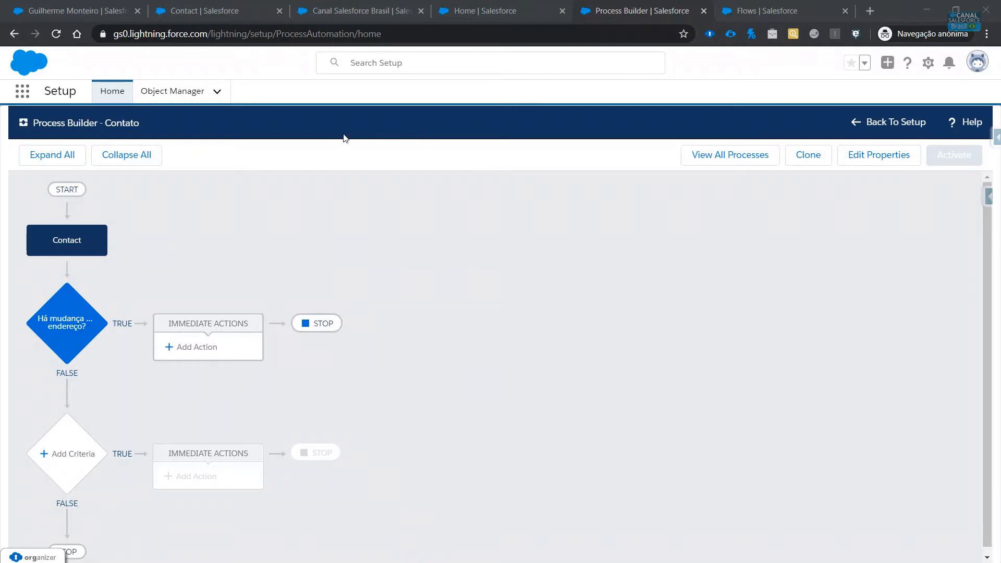
# Switch to the Flows setup page and create a new Autolaunched Flow
pyautogui.click(725, 9)
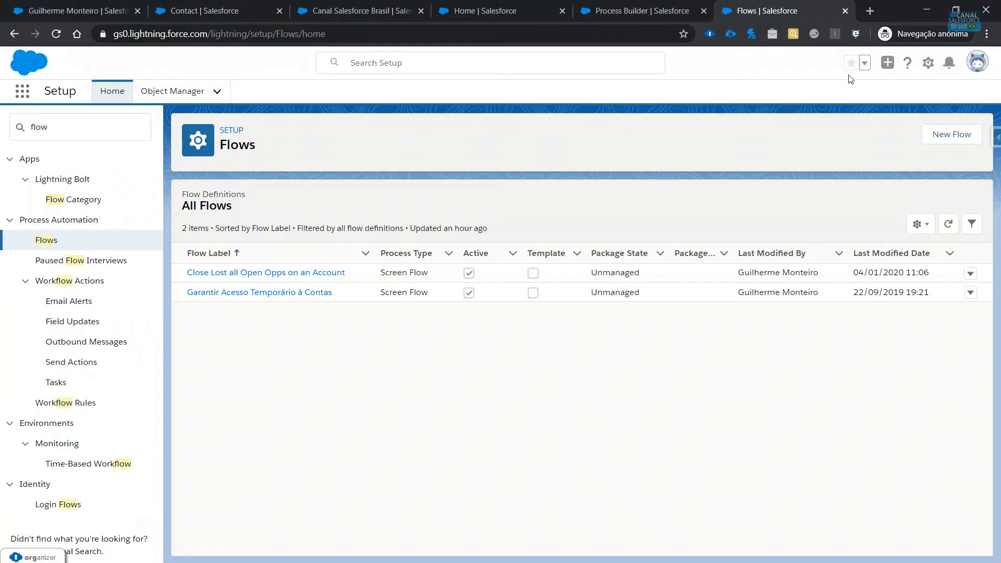
pyautogui.click(925, 63)
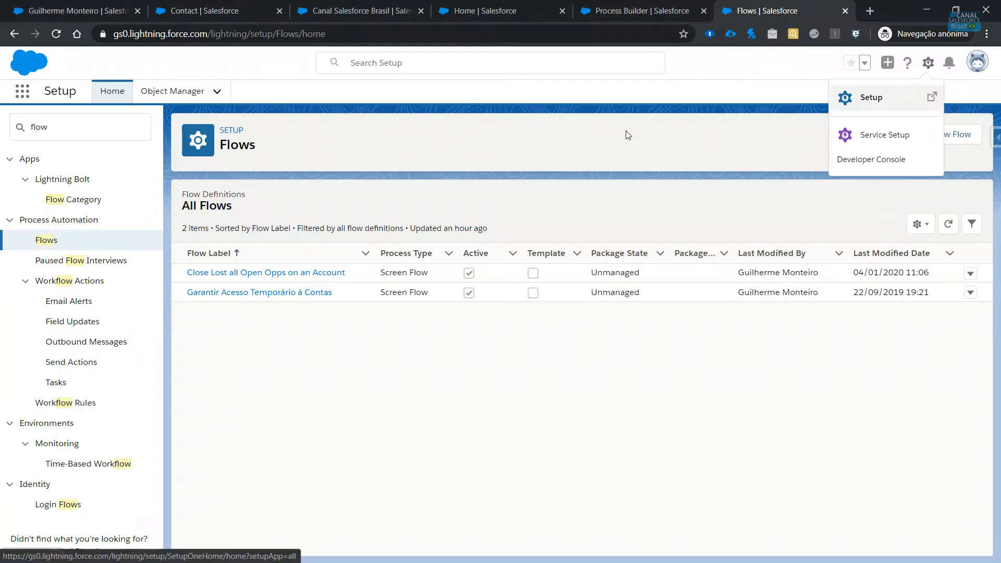
pyautogui.click(74, 138)
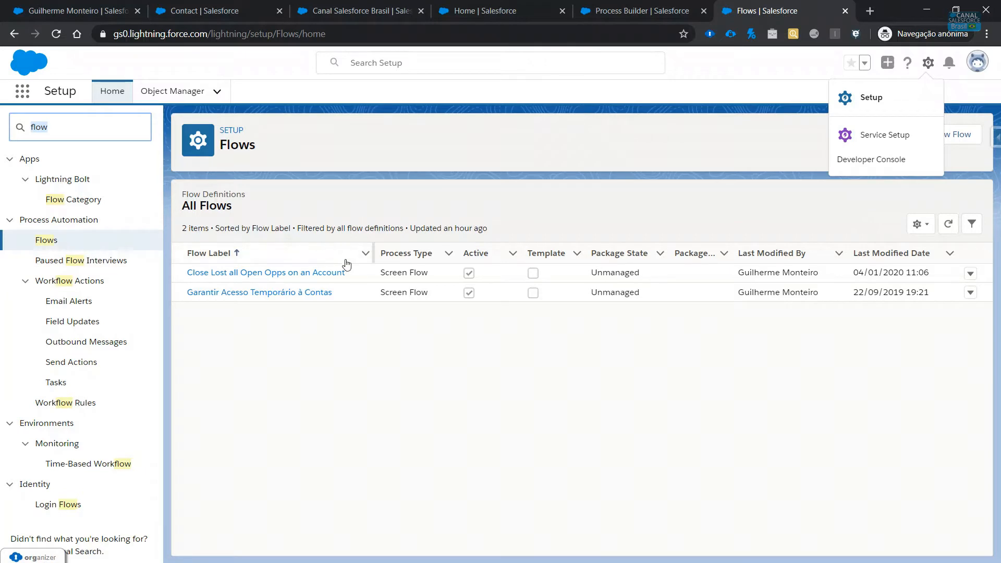
pyautogui.click(458, 409)
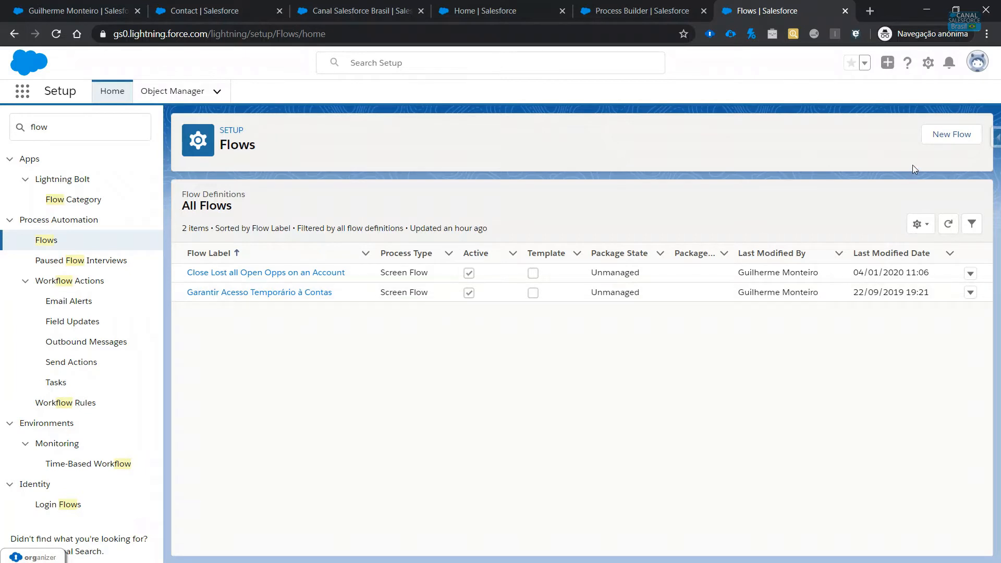
pyautogui.click(952, 134)
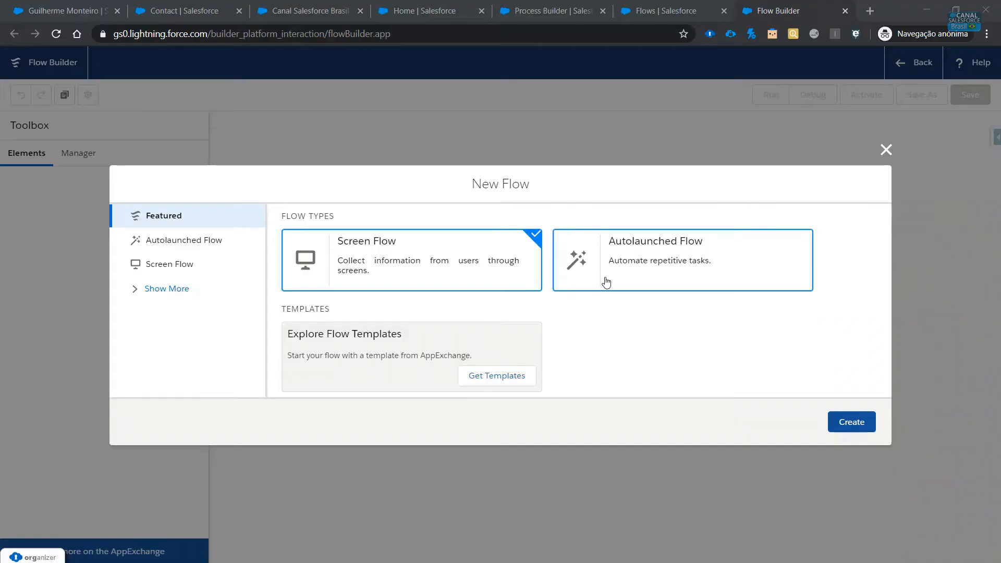
pyautogui.click(619, 288)
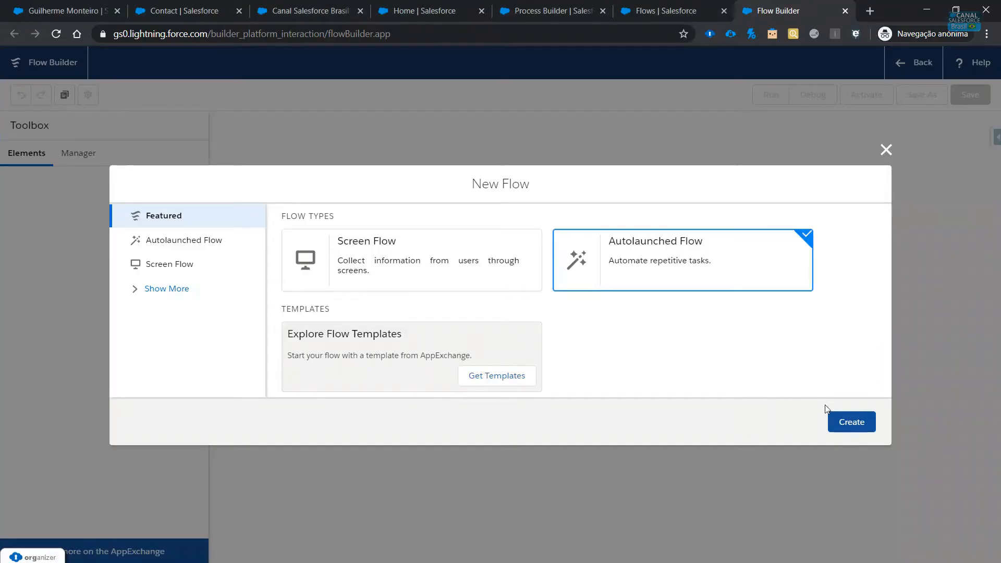
pyautogui.click(834, 420)
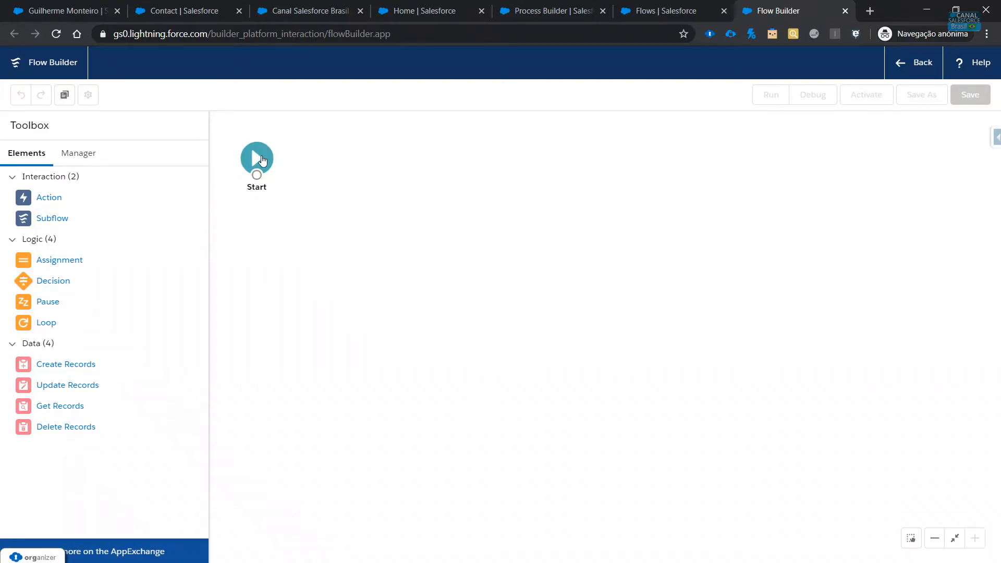
# Confirm "Users or apps—no flow trigger" as what launches the flow and shift the Start element slightly on the canvas
pyautogui.doubleClick(262, 160)
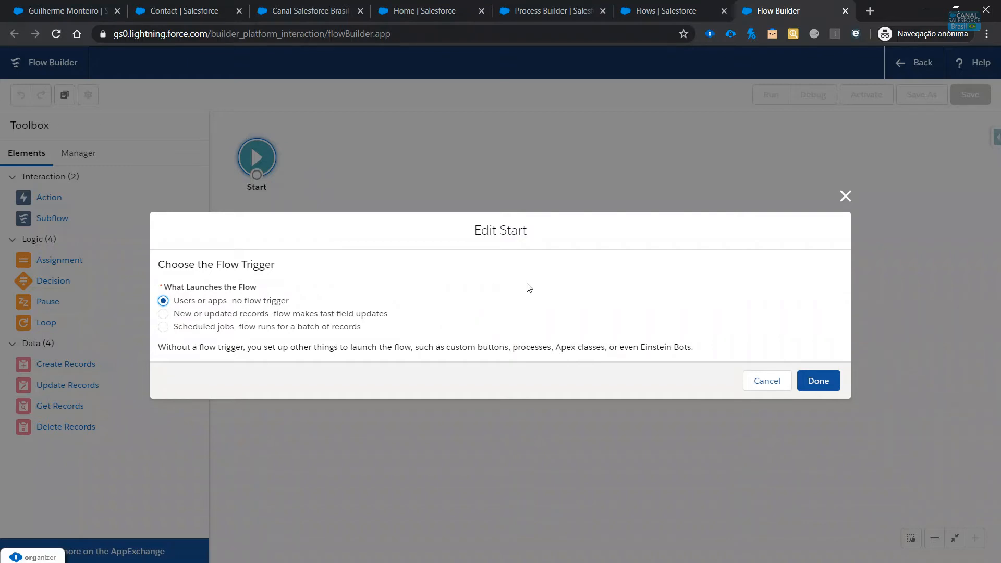
pyautogui.click(816, 381)
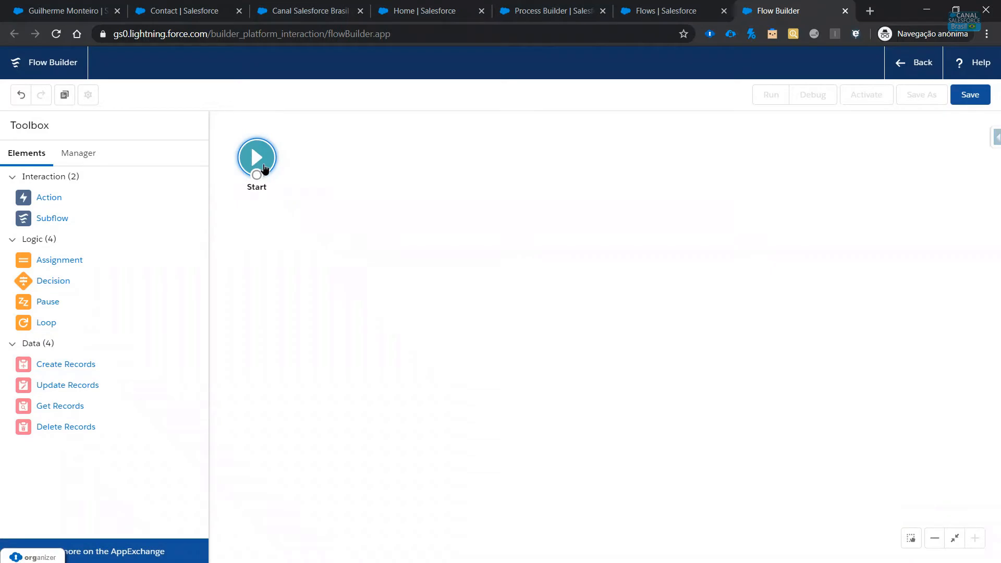
pyautogui.moveTo(265, 167); pyautogui.dragTo(286, 168)
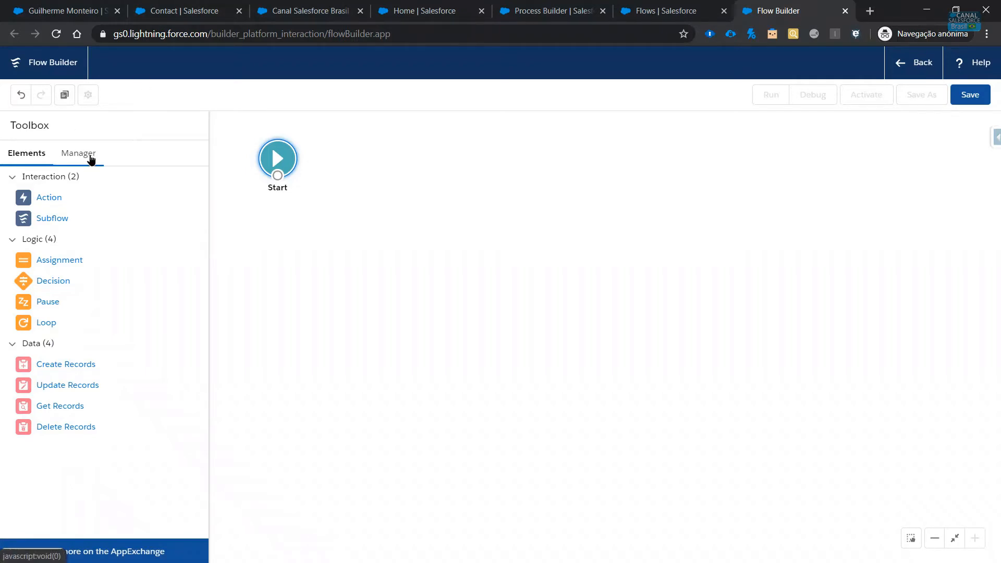
pyautogui.click(89, 155)
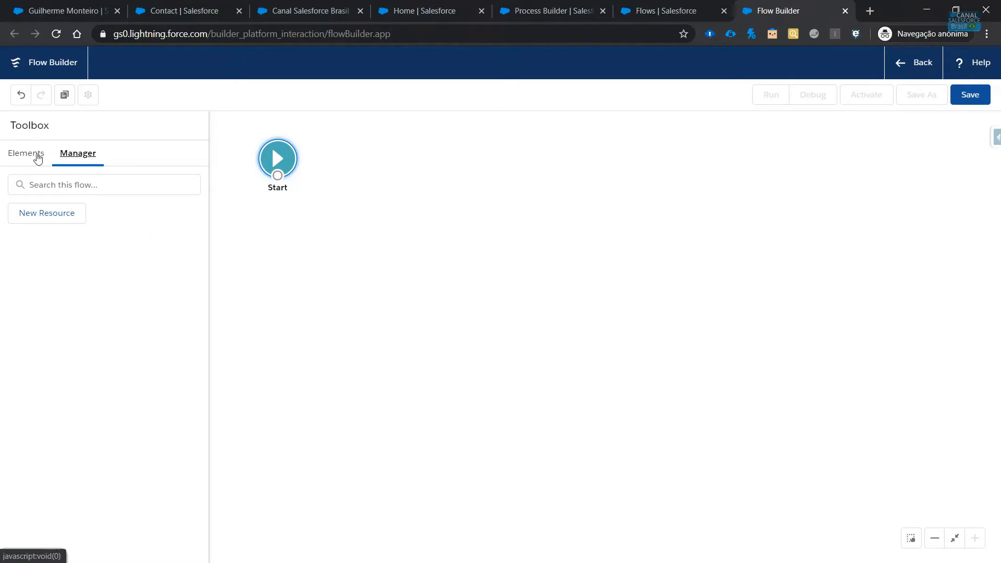
pyautogui.click(36, 163)
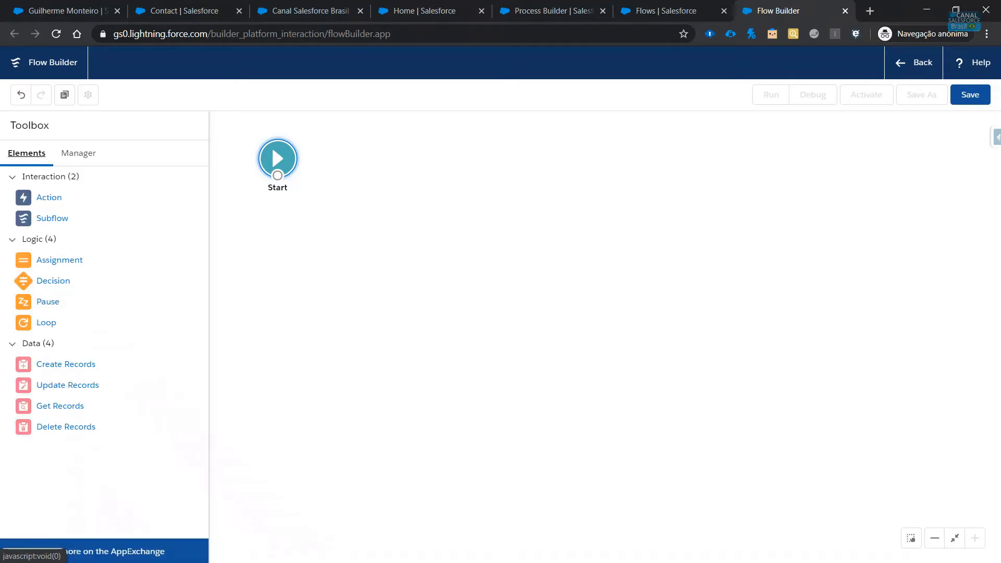
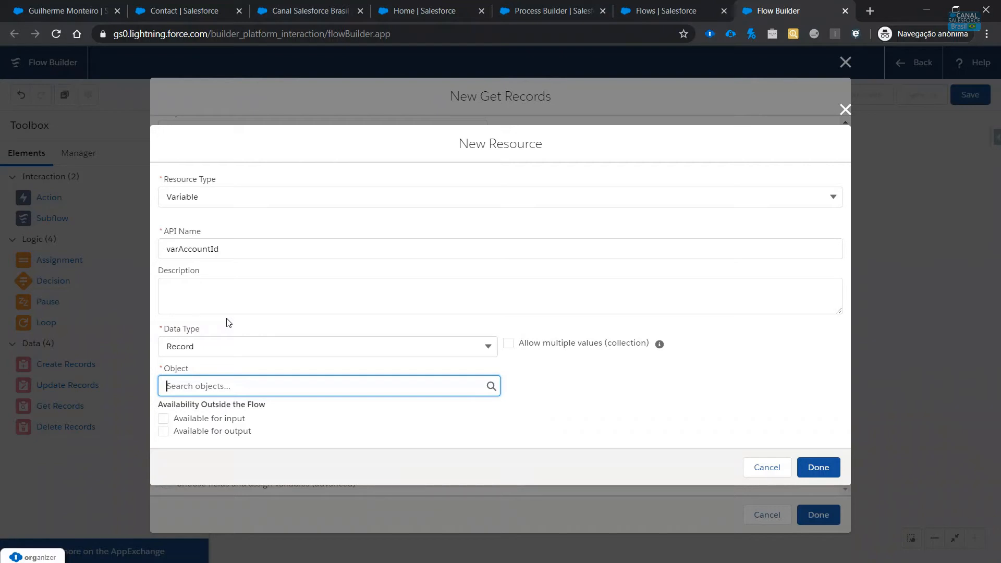
# Finish the varAccountId record variable with the Account object, making it available for input and output
pyautogui.write('Account')
pyautogui.click(164, 419)
pyautogui.click(164, 432)
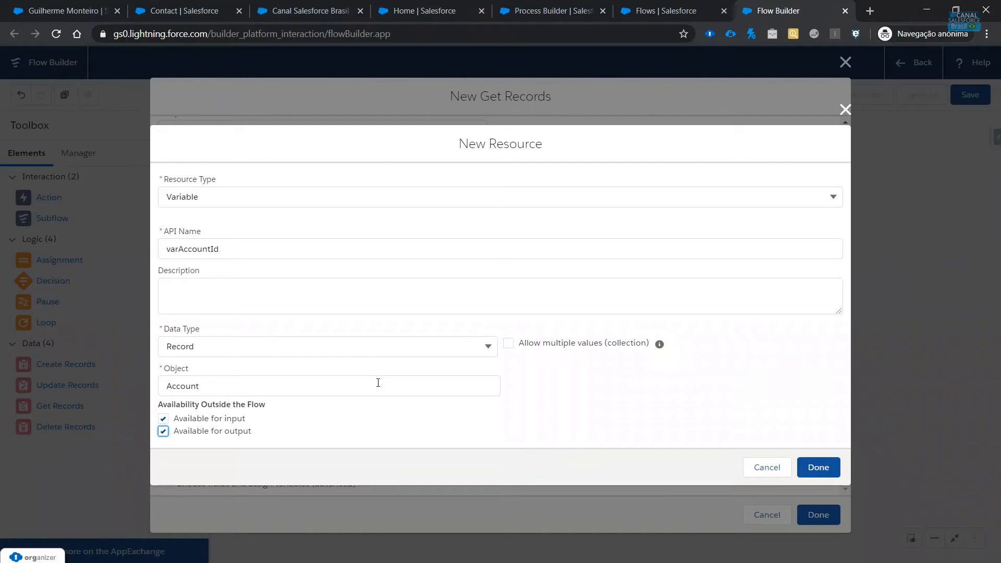
pyautogui.click(803, 475)
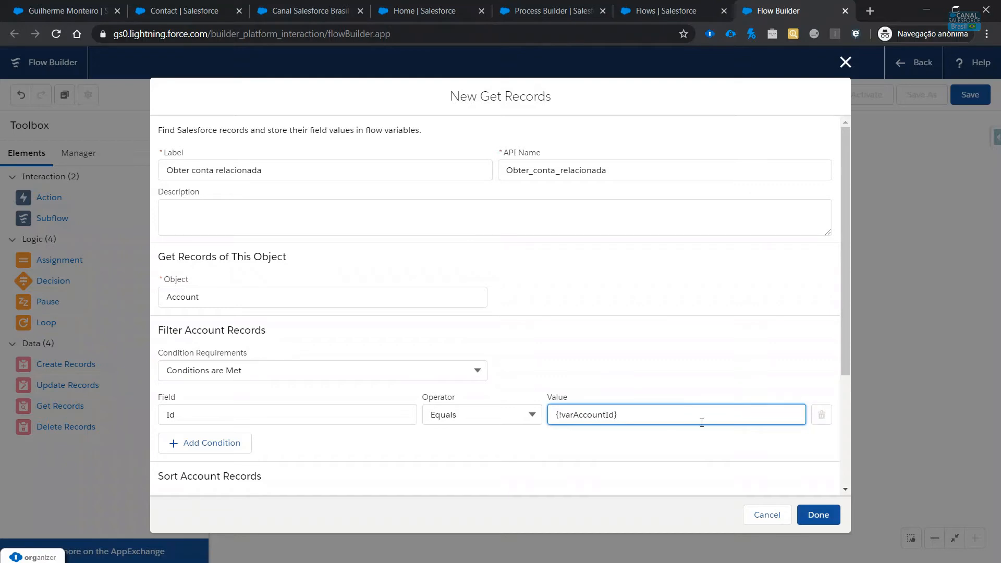
# Filter the account records in Get Records by Id equal to {!varAccountId.Id}
pyautogui.write('.')
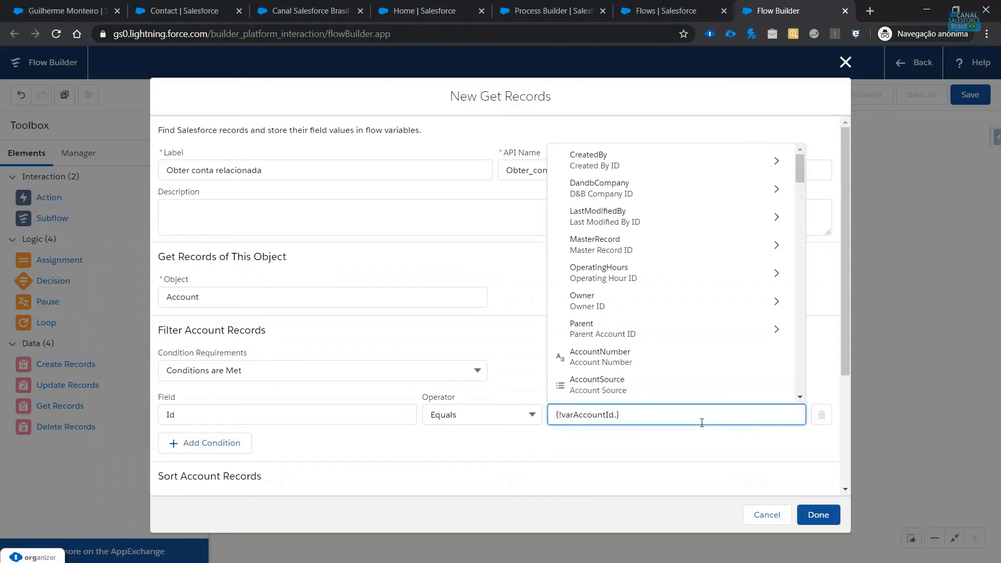
pyautogui.write('Id')
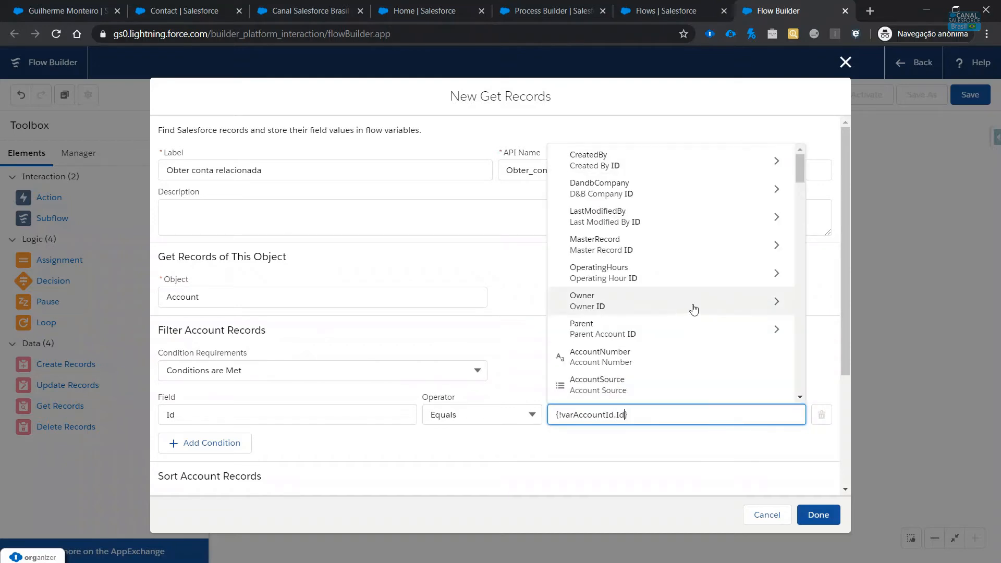
pyautogui.scroll(-5, 683, 323)
pyautogui.scroll(3, 722, 274)
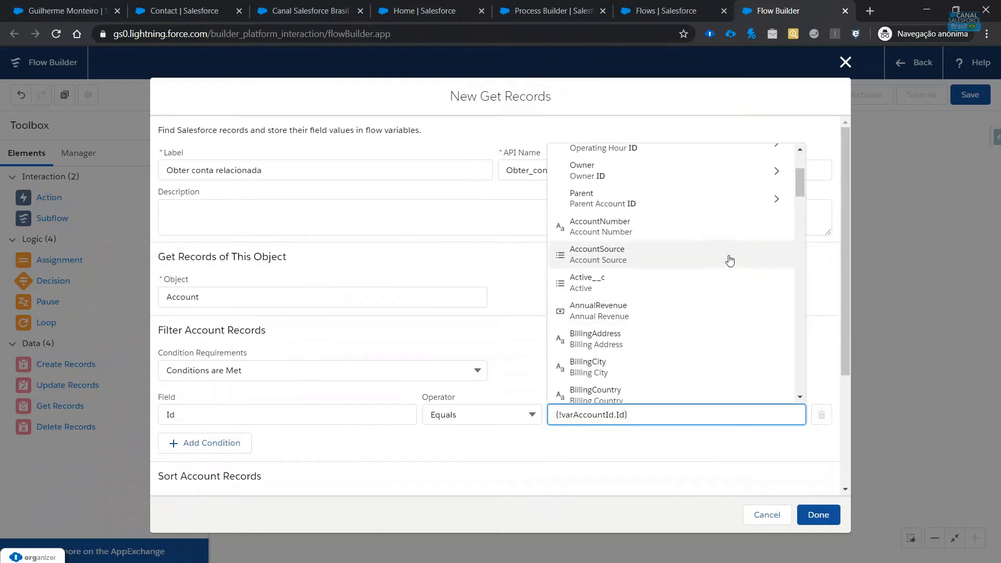
pyautogui.scroll(-8, 714, 241)
pyautogui.scroll(-2, 714, 216)
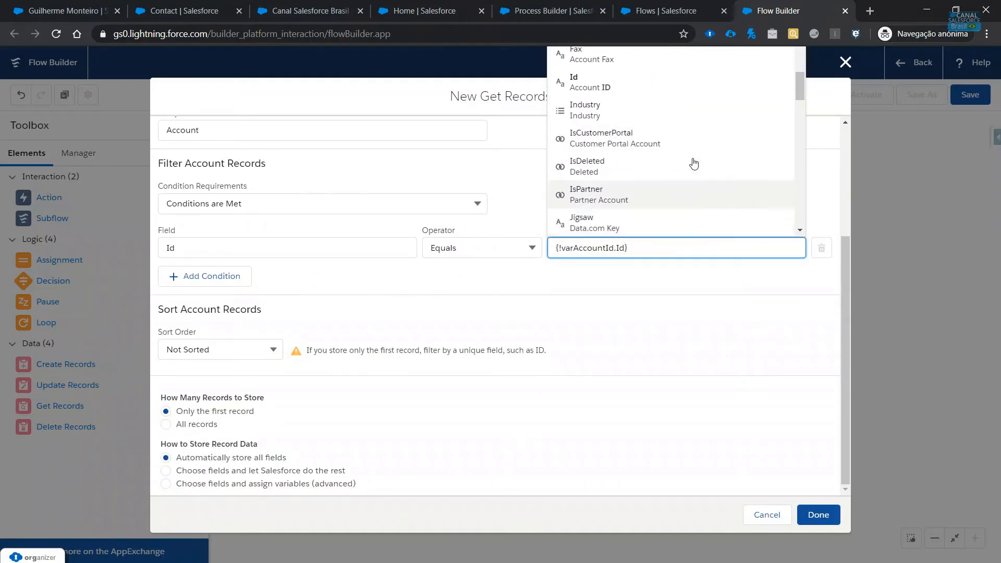
pyautogui.click(629, 90)
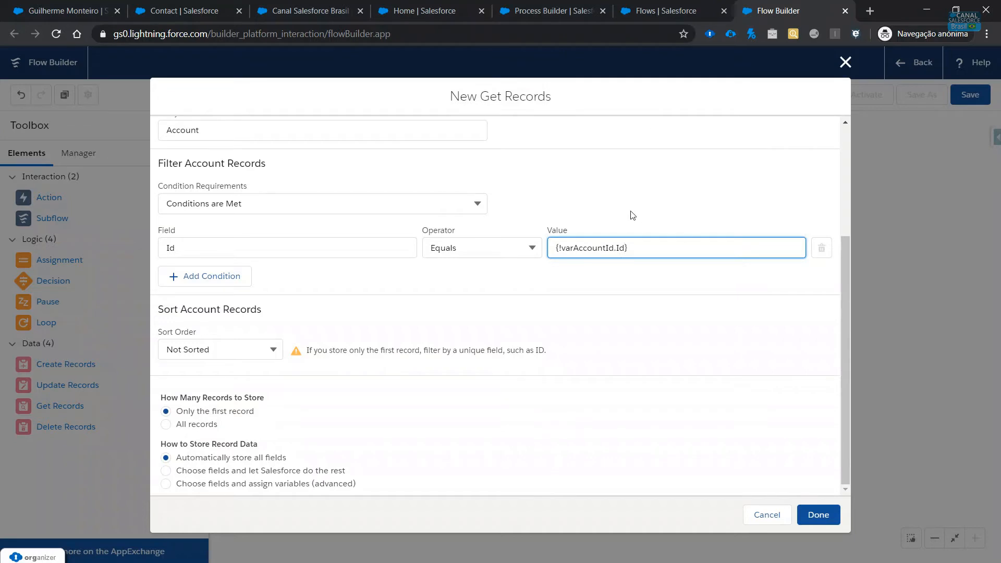
pyautogui.click(367, 226)
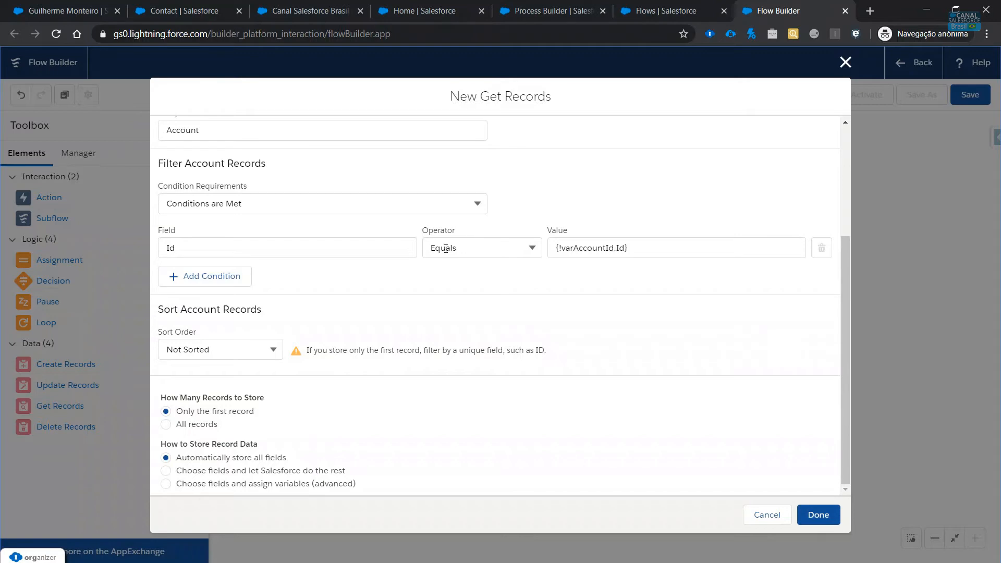
# Sort the account records in ascending order by Id in Get Records
pyautogui.scroll(3, 418, 257)
pyautogui.scroll(-3, 419, 257)
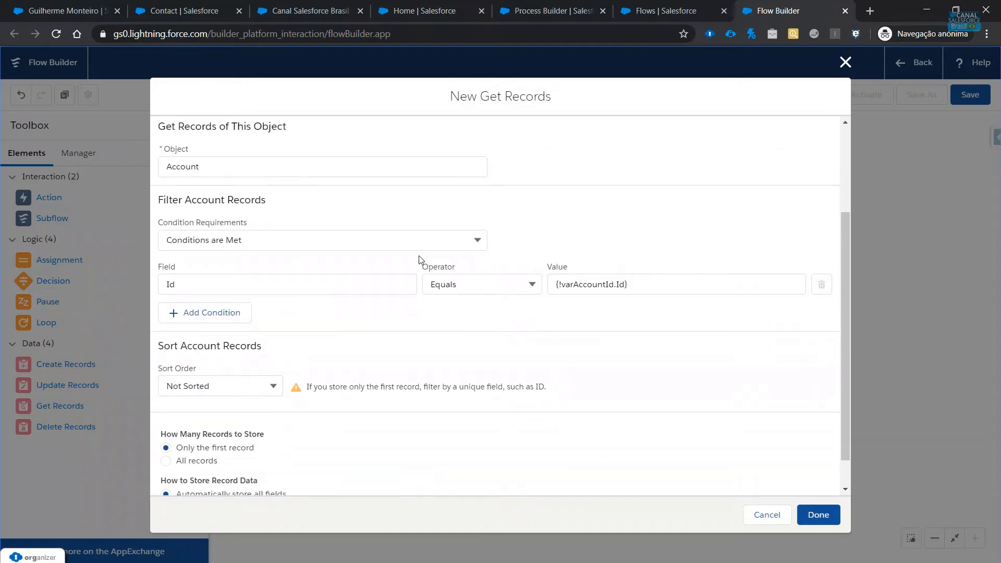
pyautogui.scroll(-1, 401, 305)
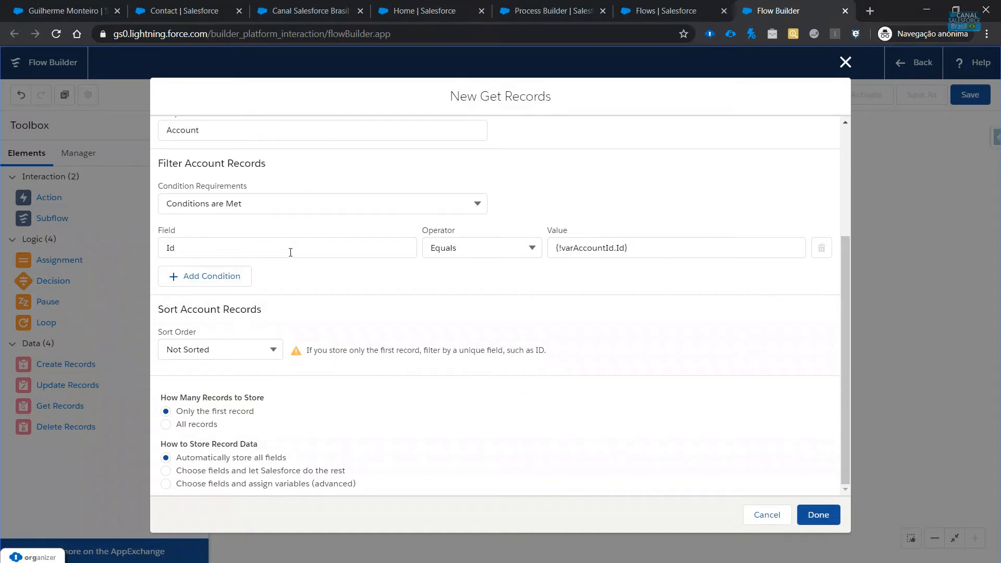
pyautogui.click(197, 349)
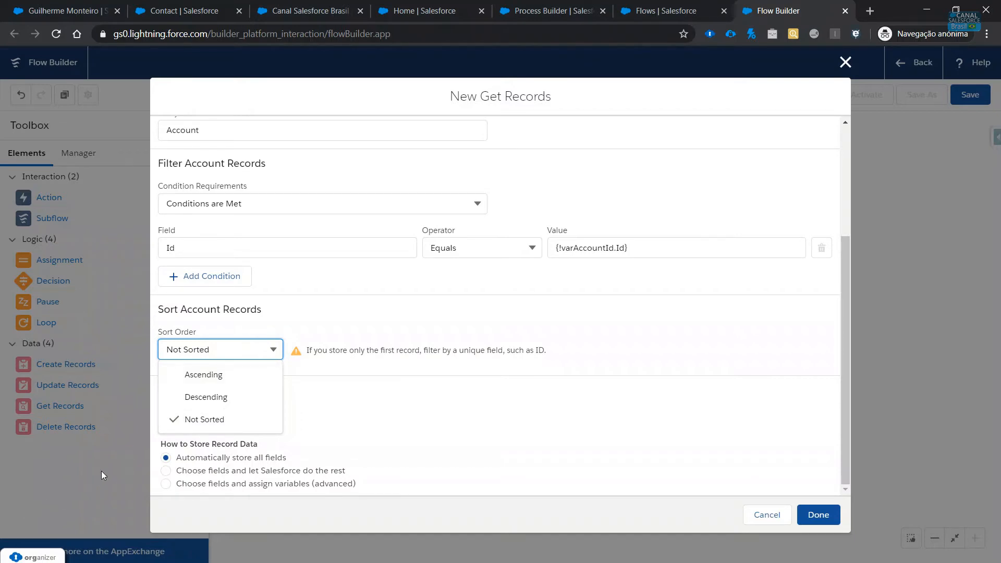
pyautogui.click(226, 375)
pyautogui.click(380, 350)
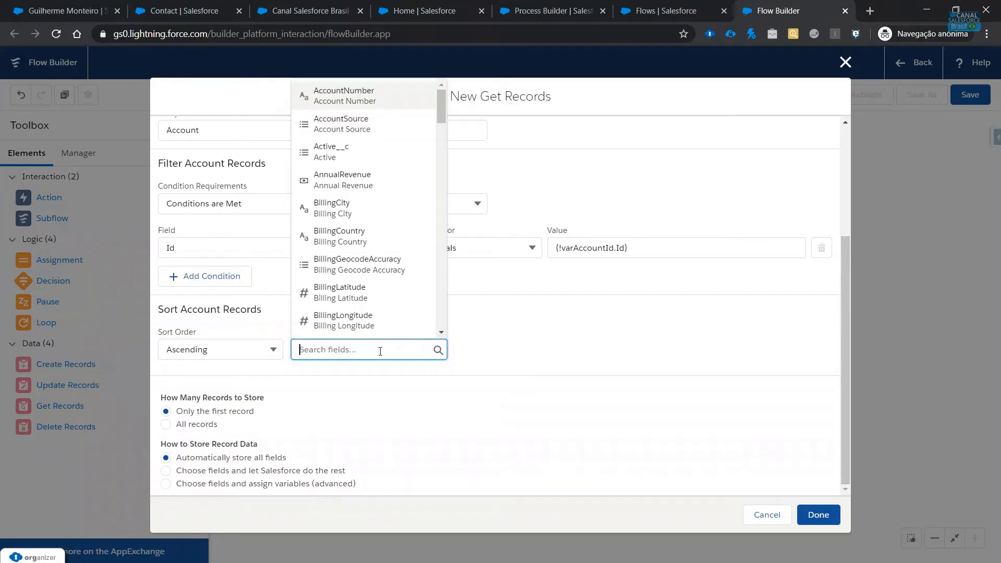
pyautogui.write('Id')
pyautogui.click(396, 182)
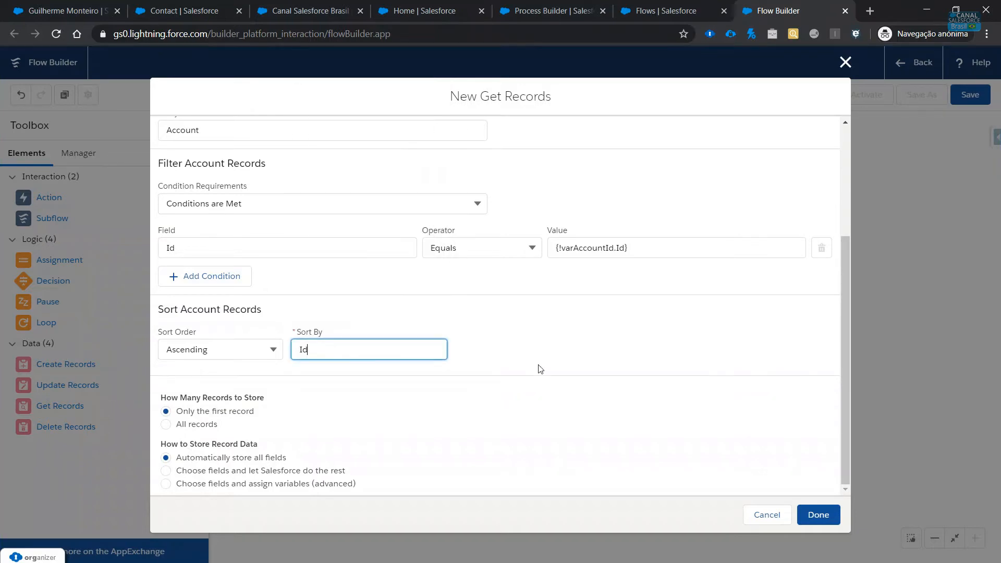
pyautogui.click(540, 368)
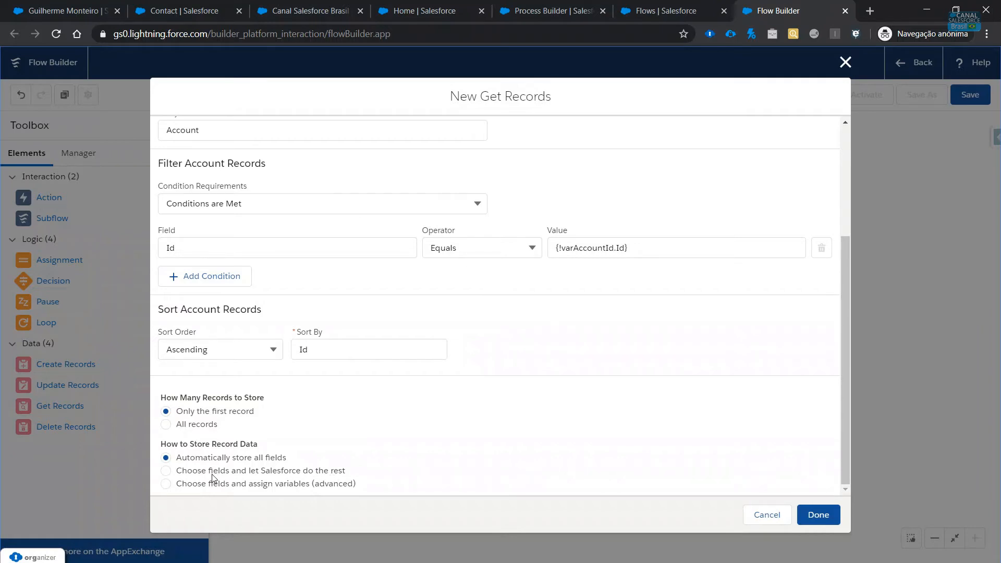
# Set how record data is stored to "Choose fields and let Salesforce do the rest"
pyautogui.click(262, 472)
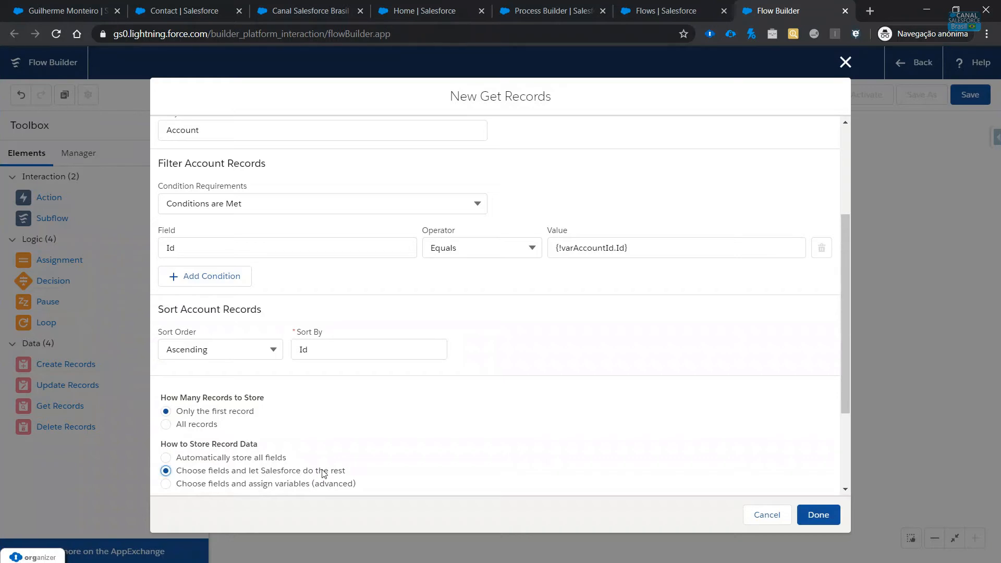
pyautogui.scroll(-3, 350, 467)
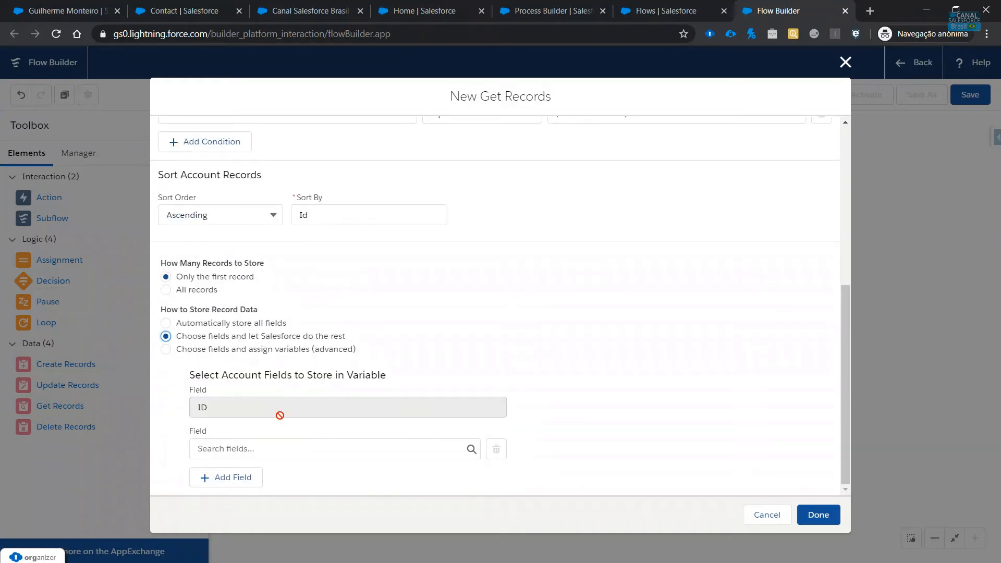
pyautogui.click(239, 449)
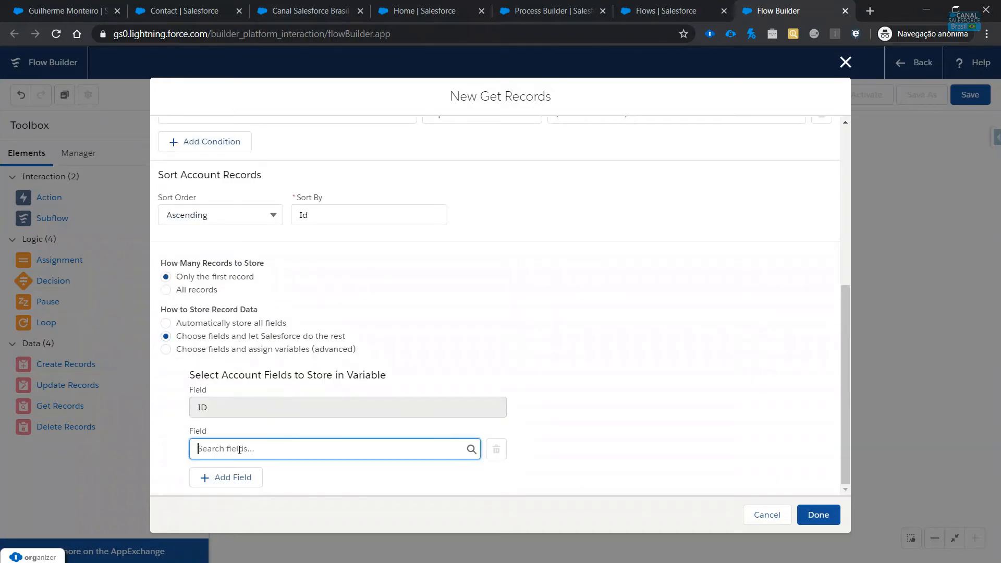
pyautogui.click(587, 337)
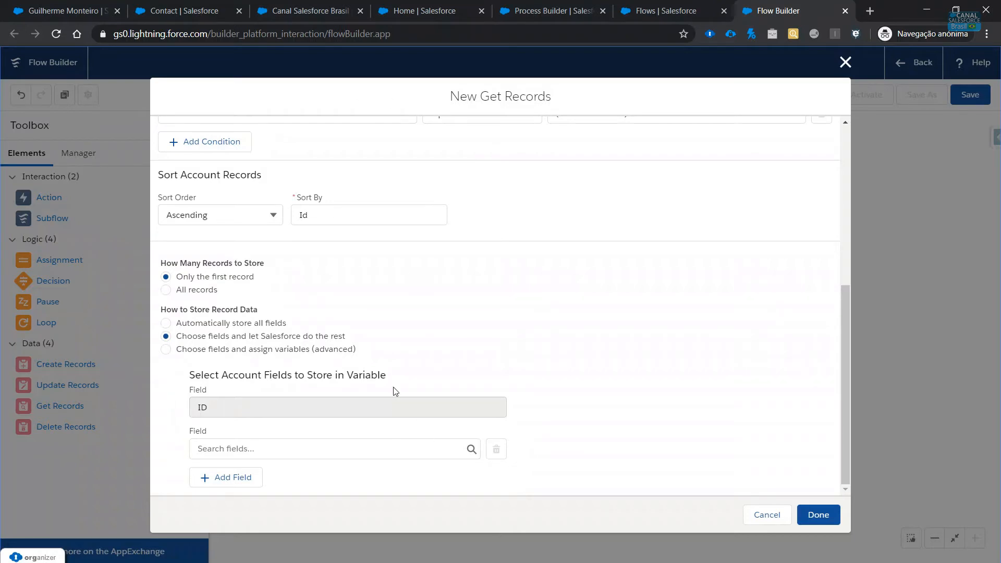
# Check the billing address fields on the Canal Salesforce Brasil account and the Contato process, then return to the Get Records setup
pyautogui.click(415, 10)
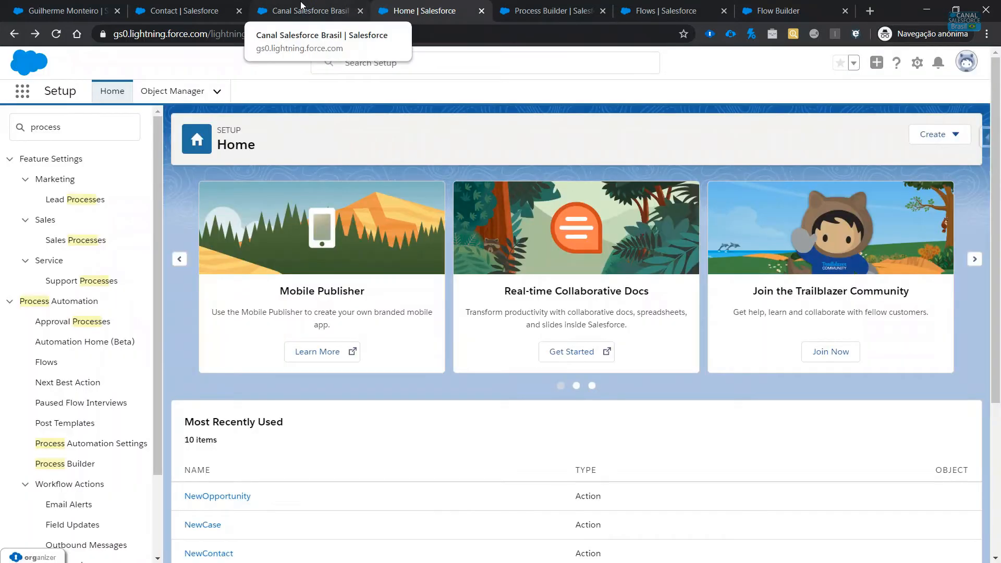
pyautogui.click(363, 11)
pyautogui.scroll(2, 125, 323)
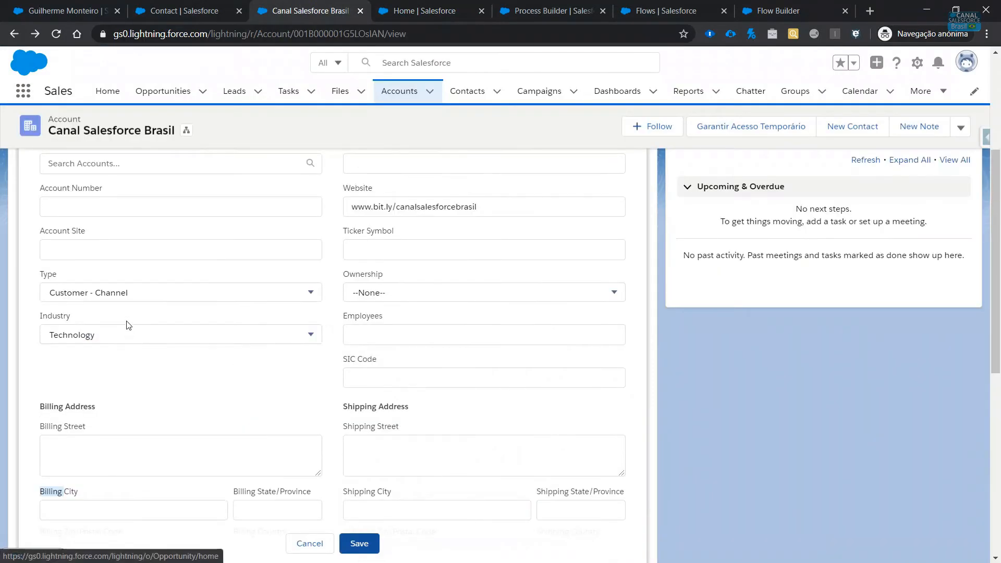
pyautogui.scroll(-3, 147, 324)
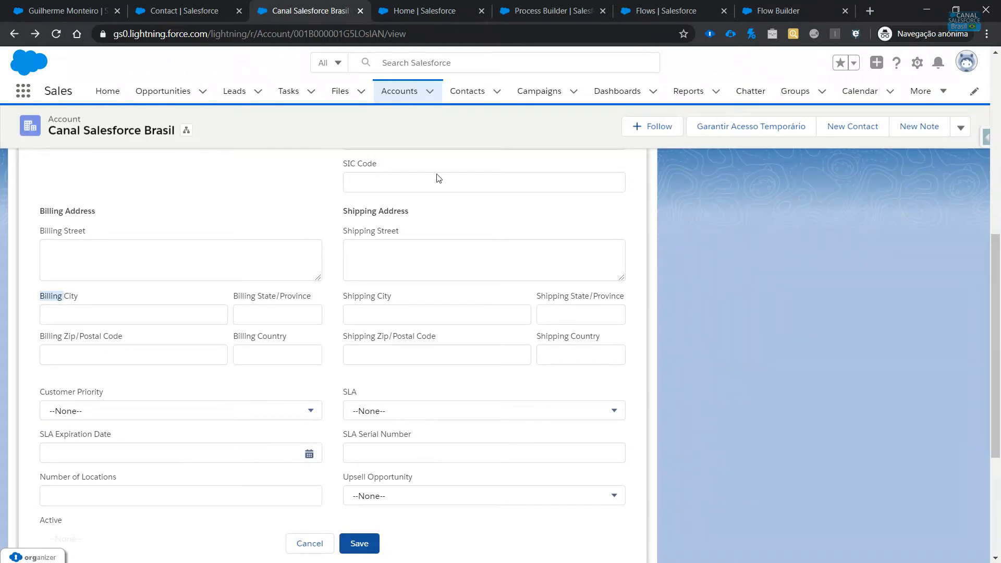
pyautogui.click(443, 11)
pyautogui.click(534, 15)
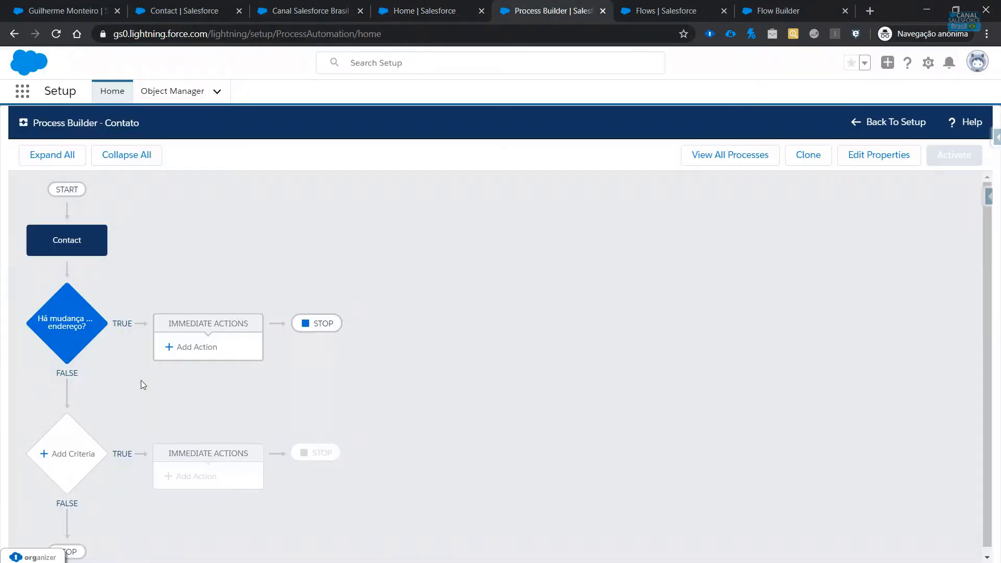
pyautogui.click(776, 10)
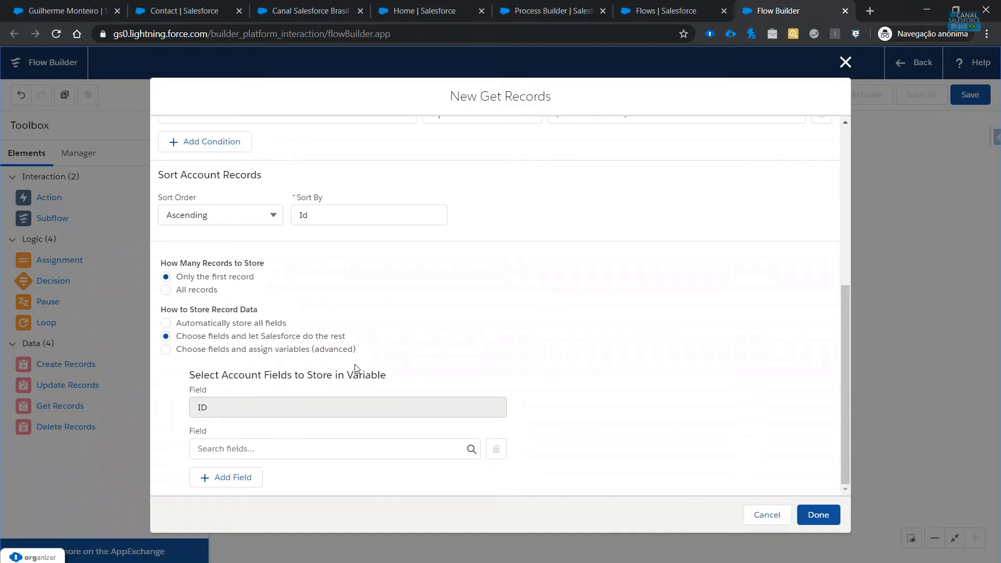
# Add four more empty field rows to the account fields stored in the variable
pyautogui.click(219, 478)
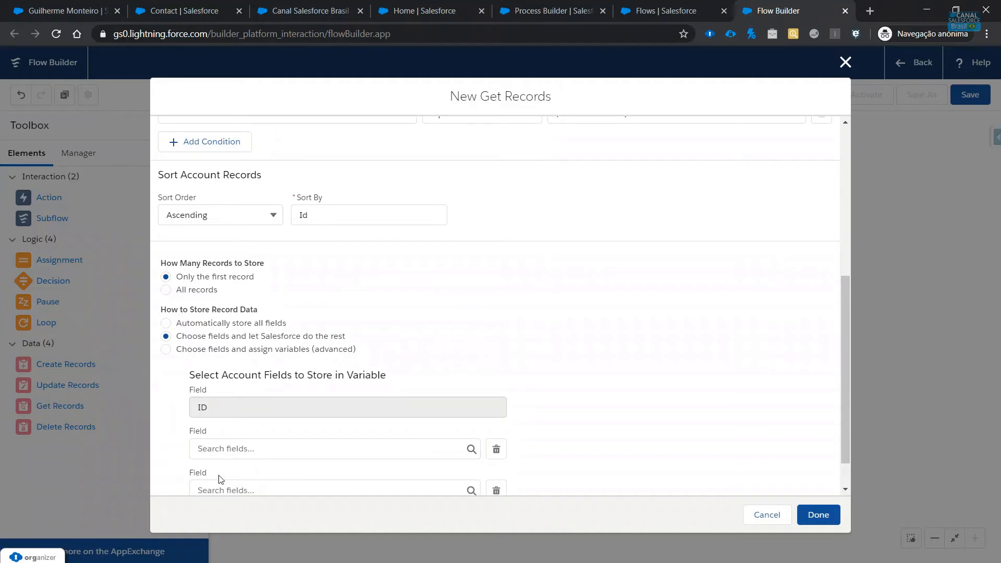
pyautogui.scroll(-1, 221, 480)
pyautogui.click(227, 484)
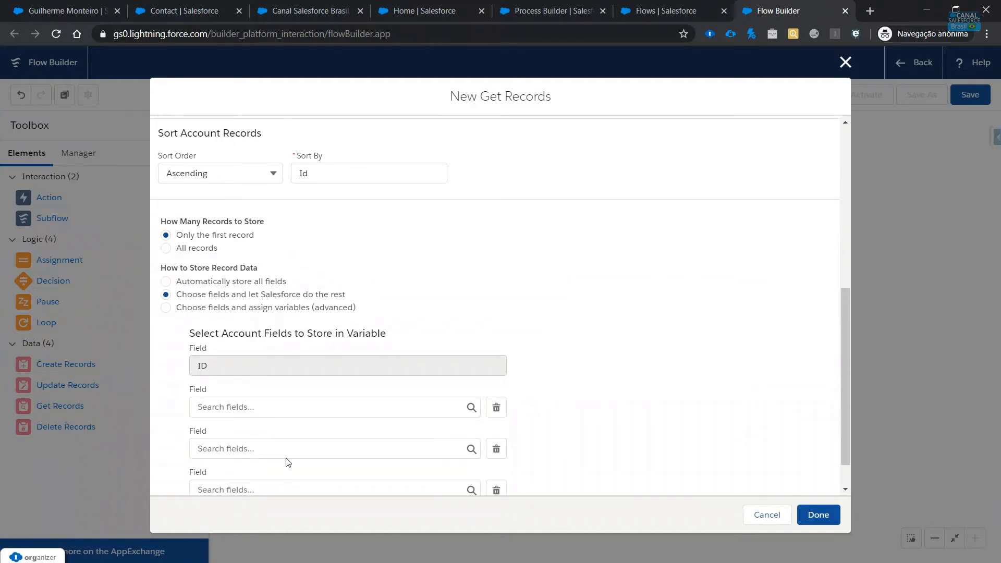
pyautogui.scroll(-1, 250, 465)
pyautogui.click(223, 477)
pyautogui.scroll(-1, 235, 448)
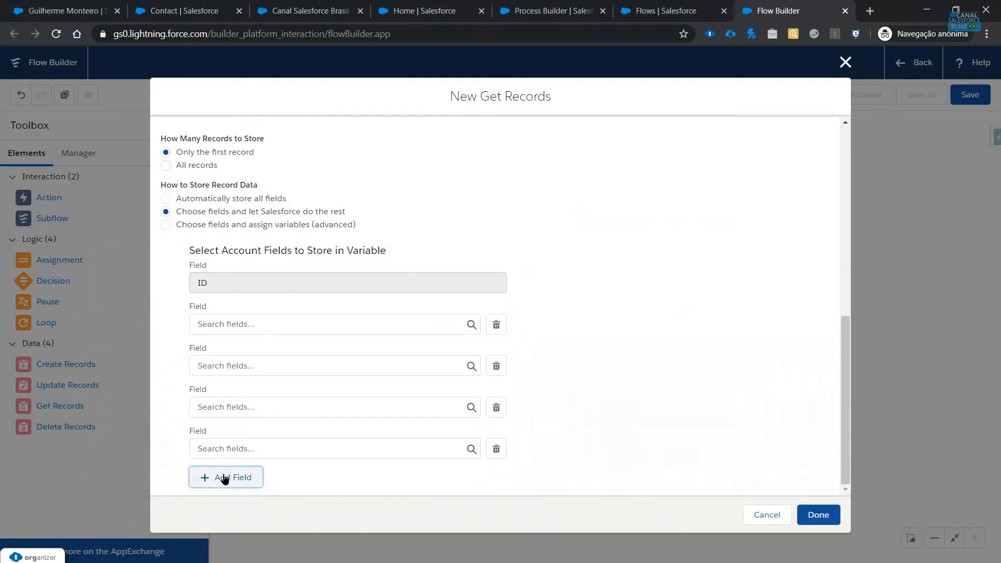
pyautogui.click(221, 477)
# Choose BillingCity and BillingState as the first two additional account fields to store
pyautogui.click(257, 333)
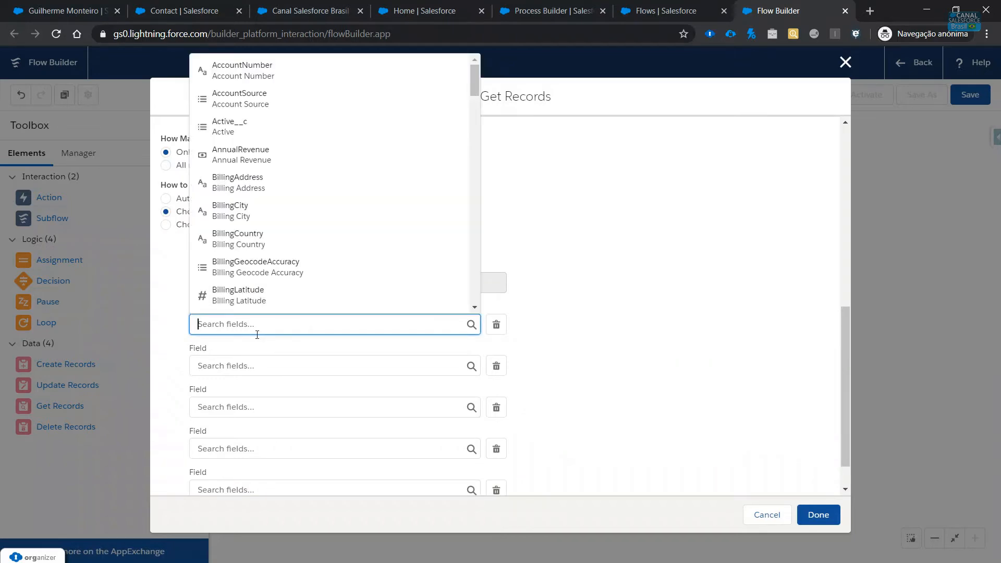
pyautogui.write('bil')
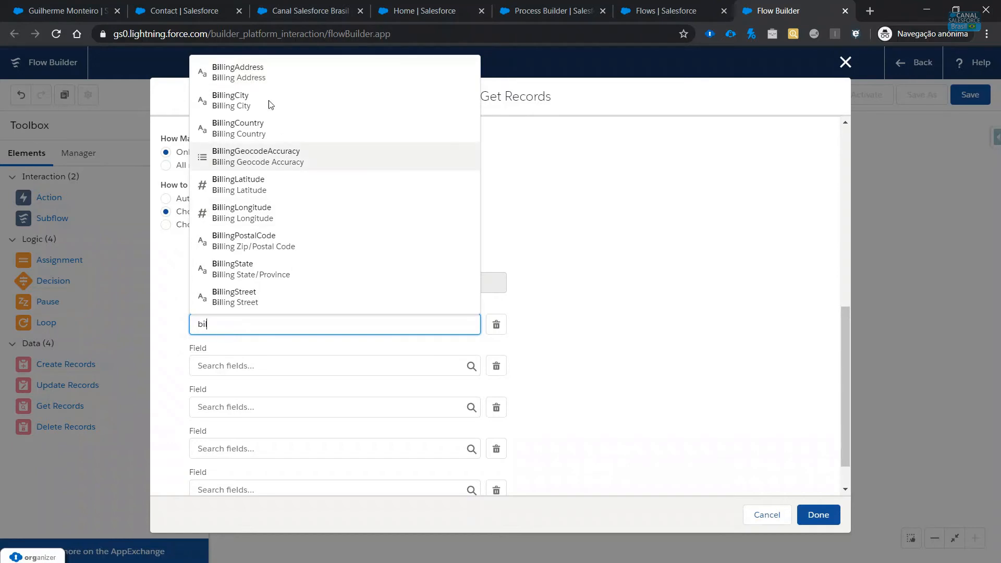
pyautogui.click(250, 101)
pyautogui.click(233, 366)
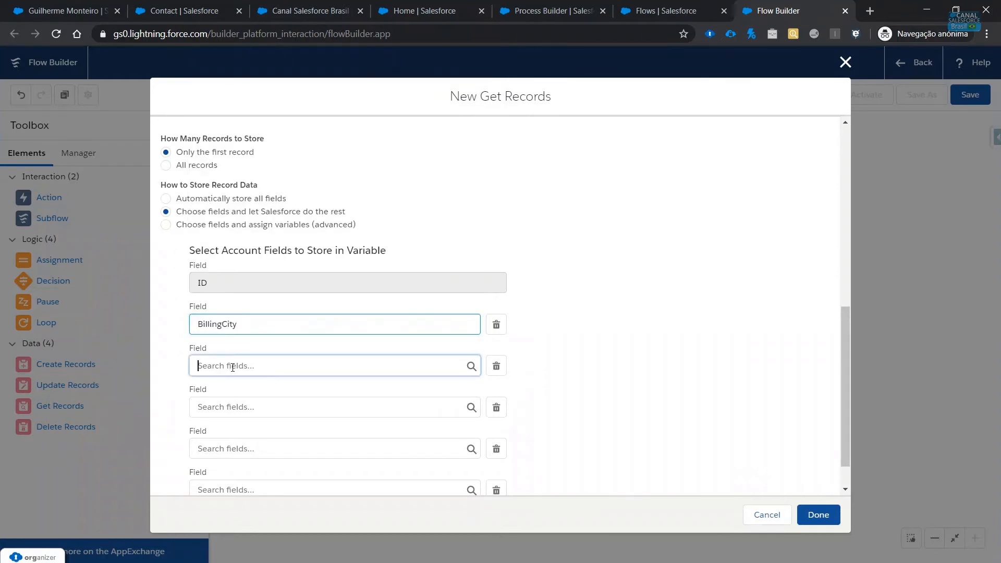
pyautogui.write('bill')
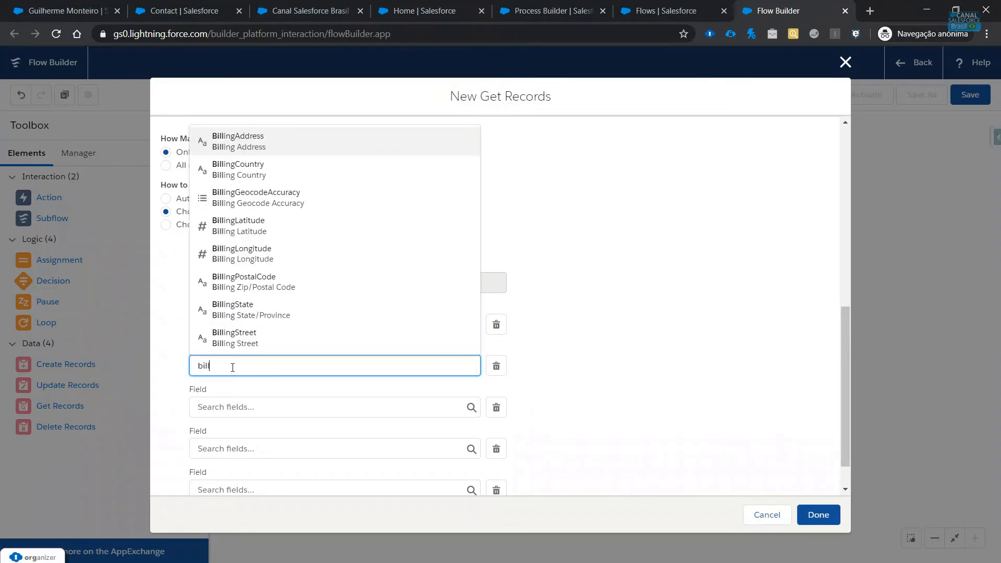
pyautogui.click(298, 320)
# Choose BillingPostalCode and BillingCountry for the next two stored account fields
pyautogui.click(241, 367)
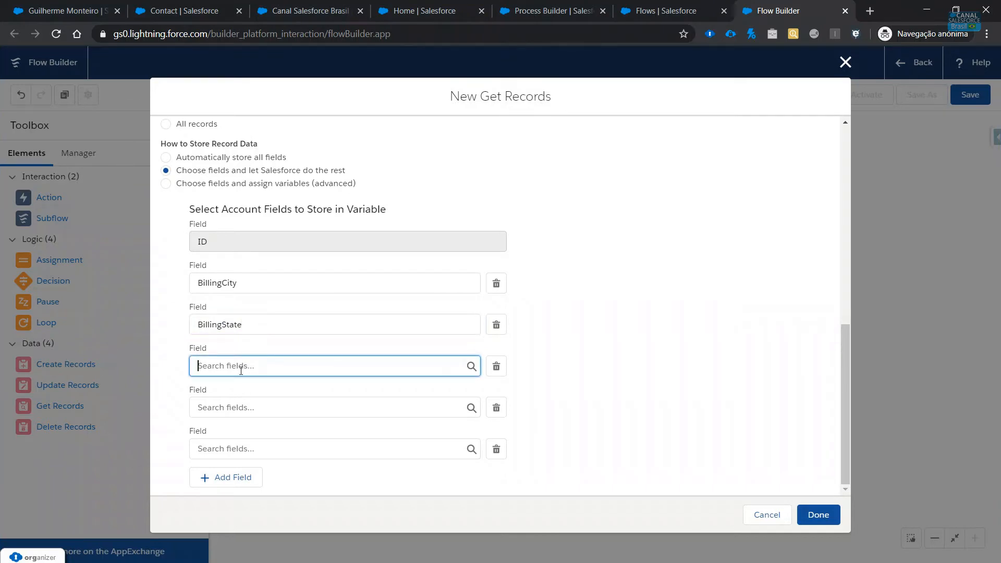
pyautogui.write('bill')
pyautogui.write('p')
pyautogui.press('Return')
pyautogui.click(241, 411)
pyautogui.write('bill')
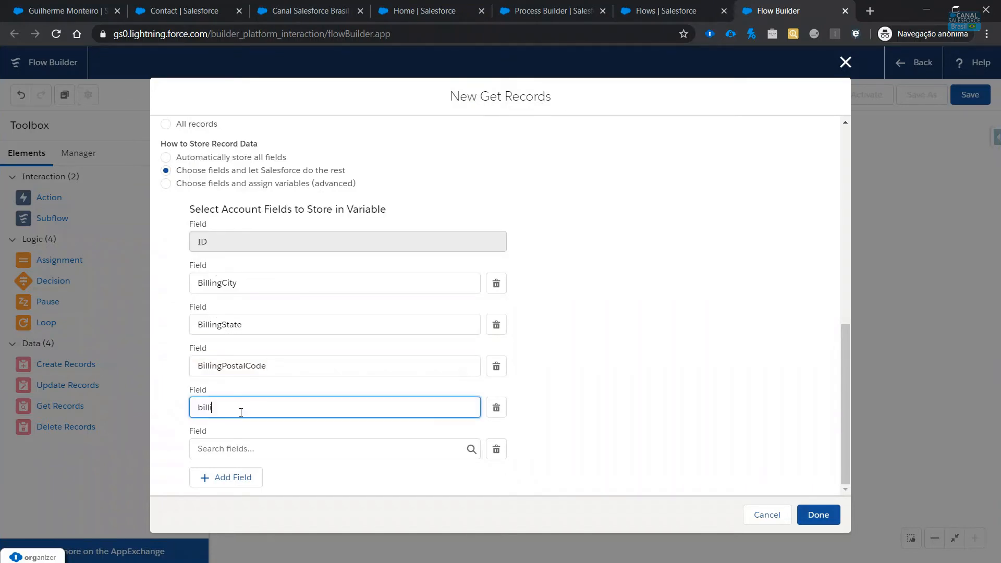
pyautogui.write('co')
pyautogui.press('Return')
# Choose BillingStreet as the last stored account field and finish the Get Records element
pyautogui.click(271, 454)
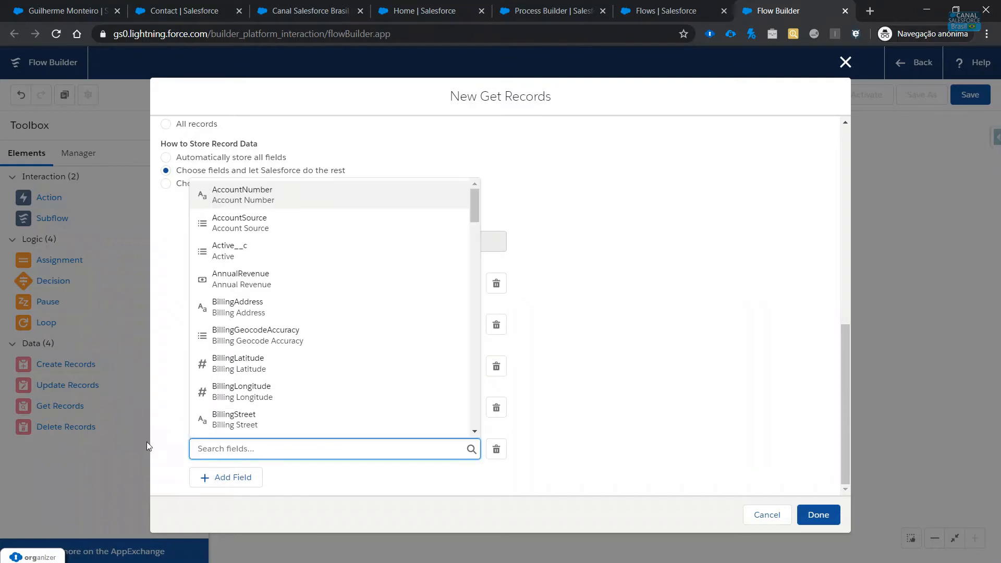
pyautogui.write('billi')
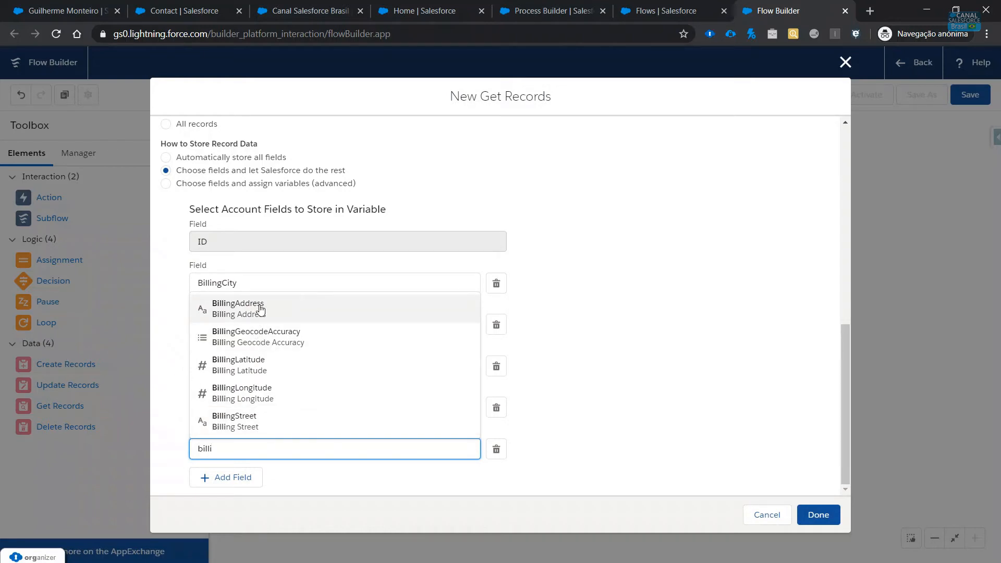
pyautogui.click(226, 433)
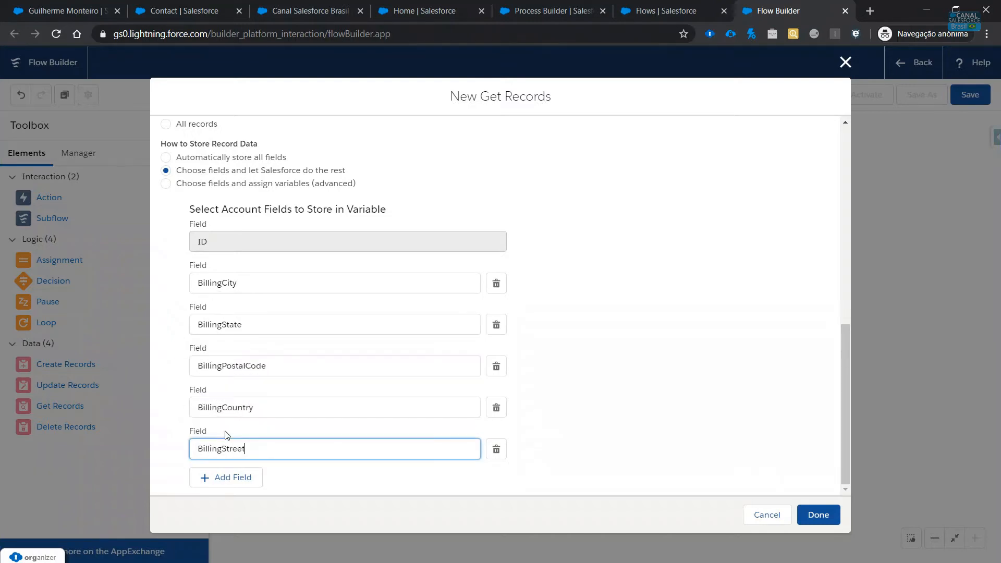
pyautogui.click(631, 350)
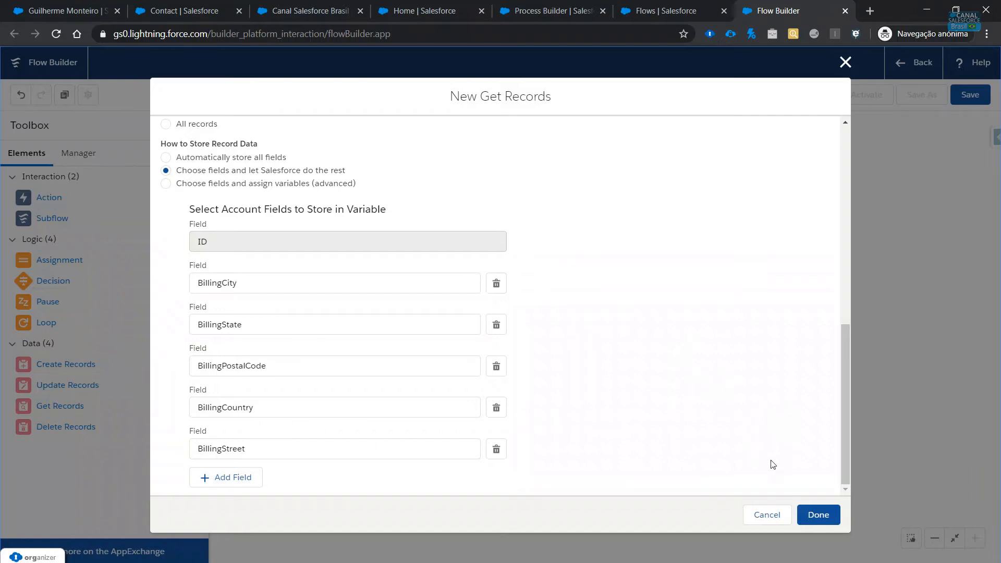
pyautogui.click(823, 516)
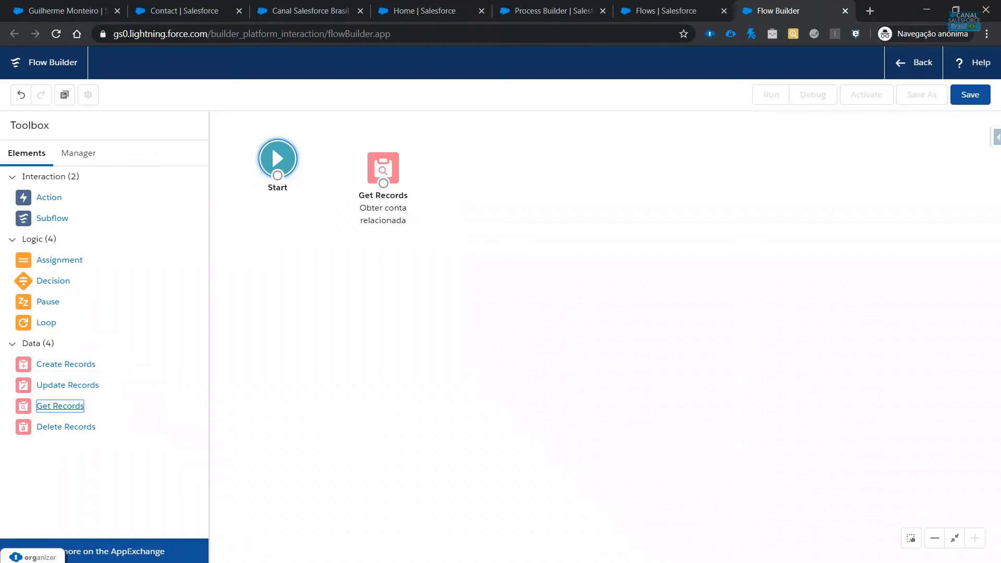
# Save the flow with label "Atualizar Endereços de Contas" and API name Atualizar_Enderecos_de_Contas
pyautogui.click(969, 98)
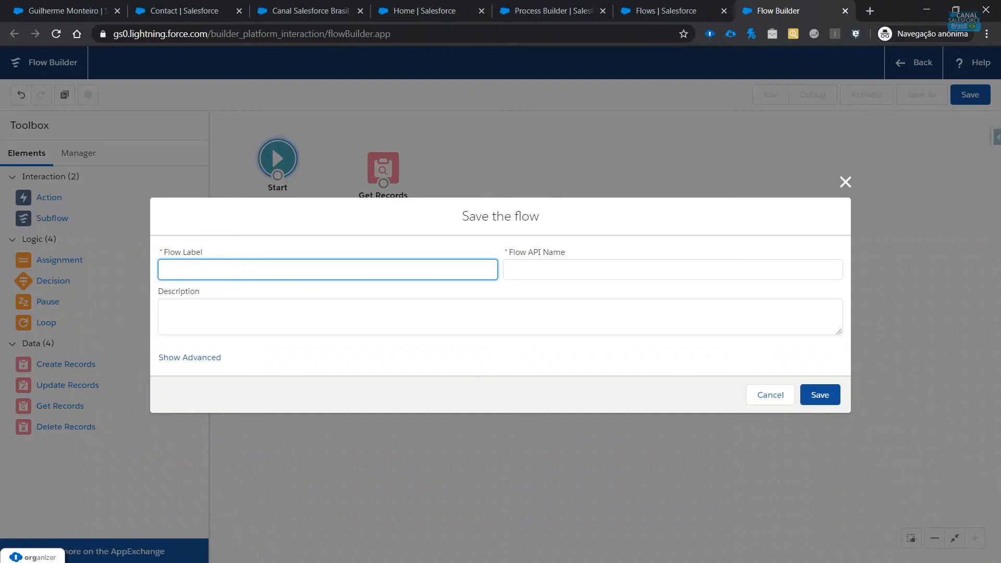
pyautogui.hotkey('alt', 'Tab')
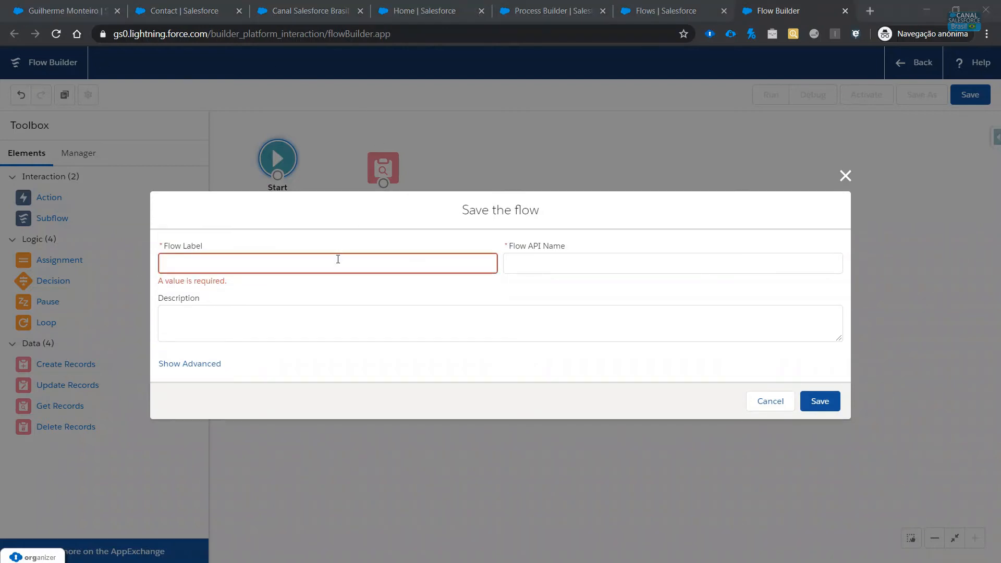
pyautogui.click(340, 259)
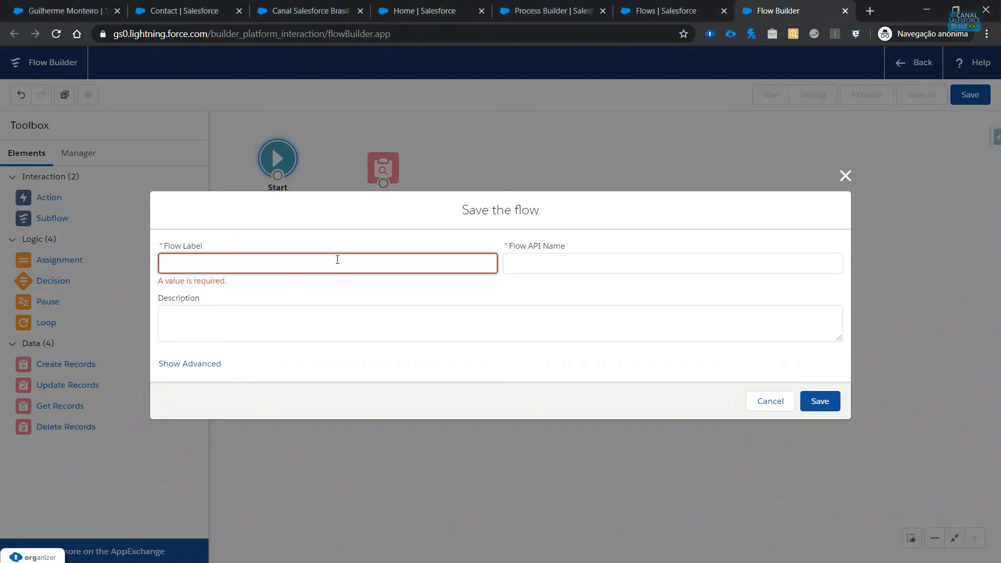
pyautogui.write('Atualizar Endereços de Contas')
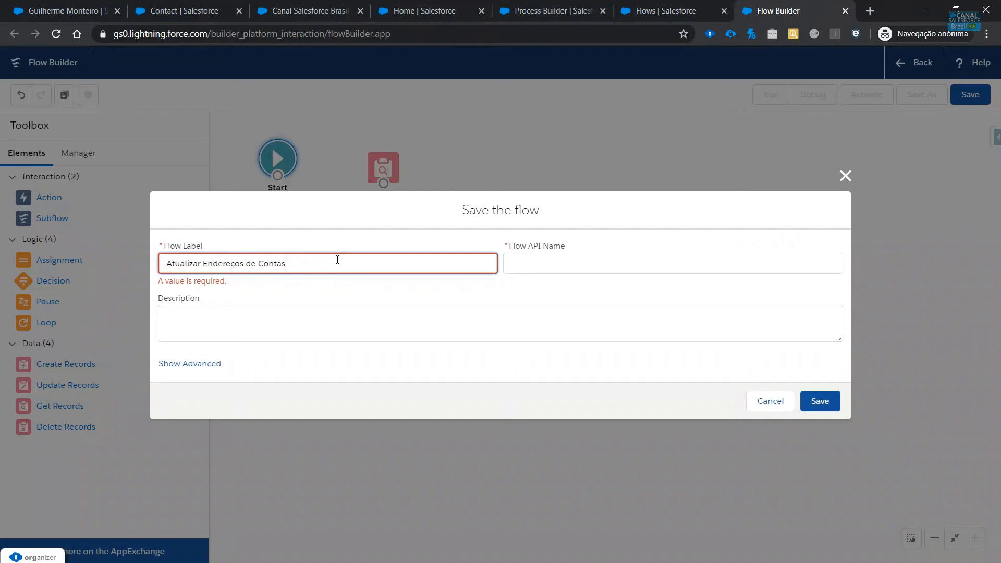
pyautogui.press('Tab')
pyautogui.click(593, 270)
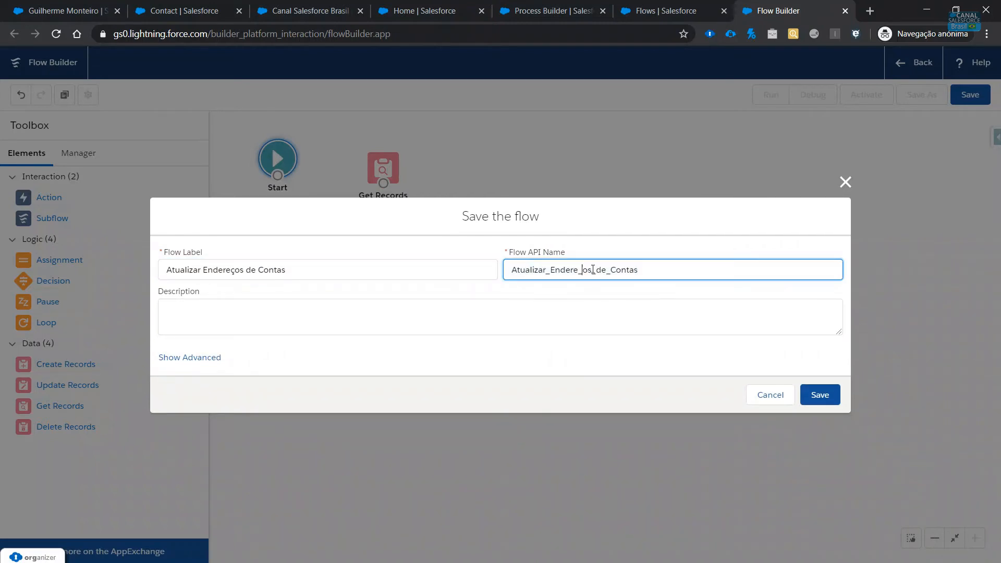
pyautogui.press('BackSpace')
pyautogui.write('c')
pyautogui.click(820, 394)
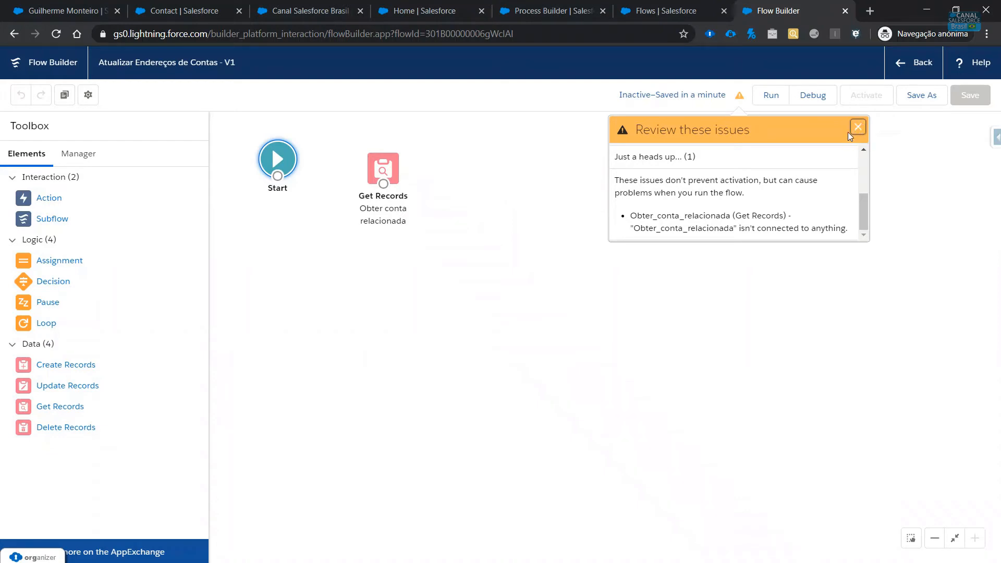
# Connect Start to the "Obter conta relacionada" Get Records element and place that element directly below Start
pyautogui.click(857, 128)
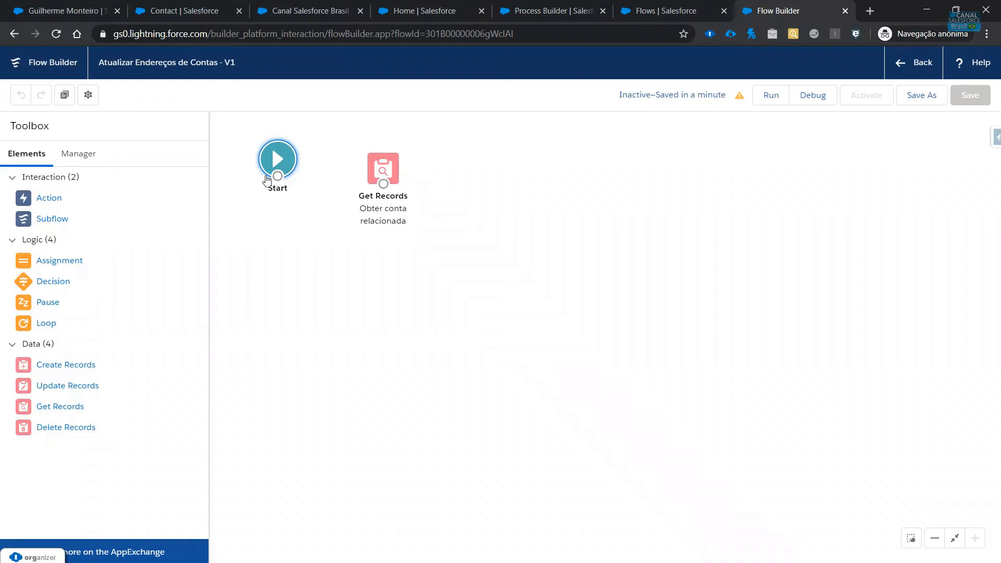
pyautogui.moveTo(276, 176); pyautogui.dragTo(383, 168)
pyautogui.moveTo(376, 207); pyautogui.dragTo(283, 329)
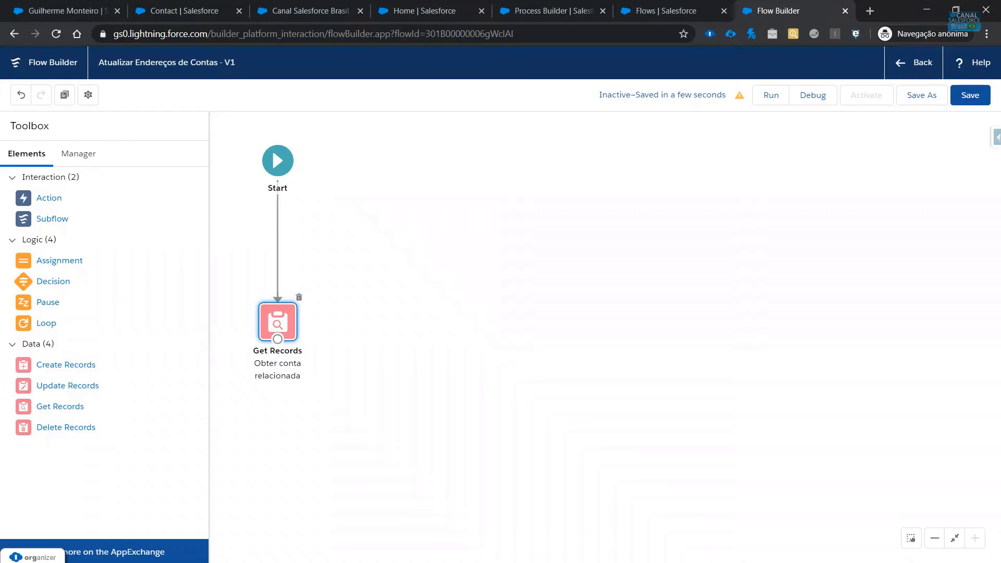
# Save and activate the "Atualizar Endereços de Contas" flow
pyautogui.click(970, 95)
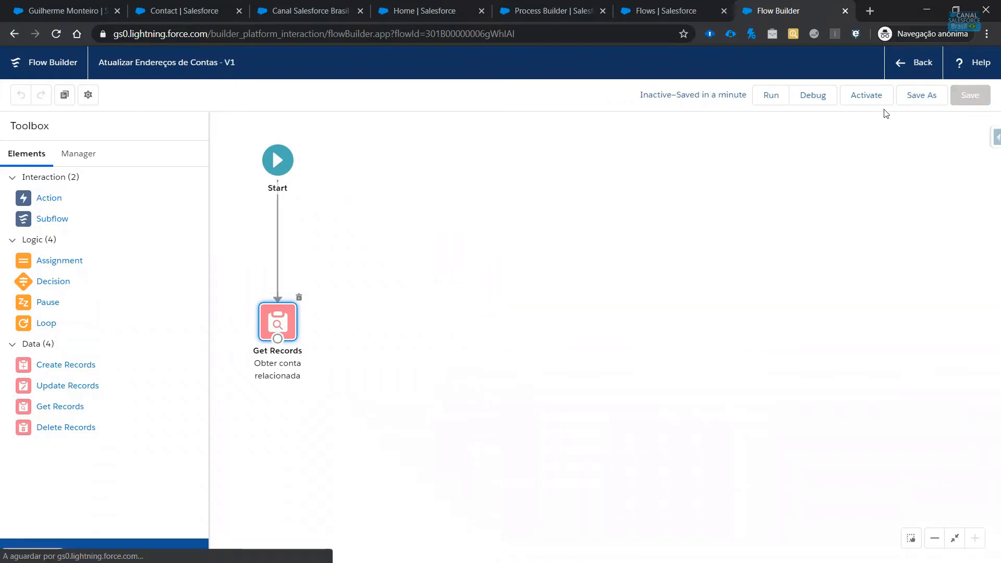
pyautogui.click(876, 98)
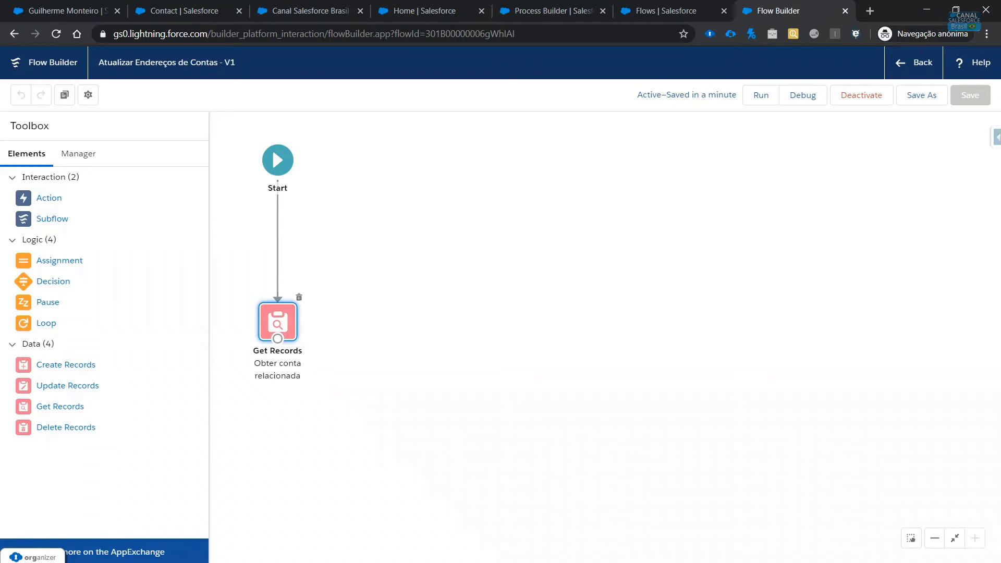
# Examine the Id filter value in the "Obter conta relacionada" Get Records element without editing it
pyautogui.doubleClick(274, 312)
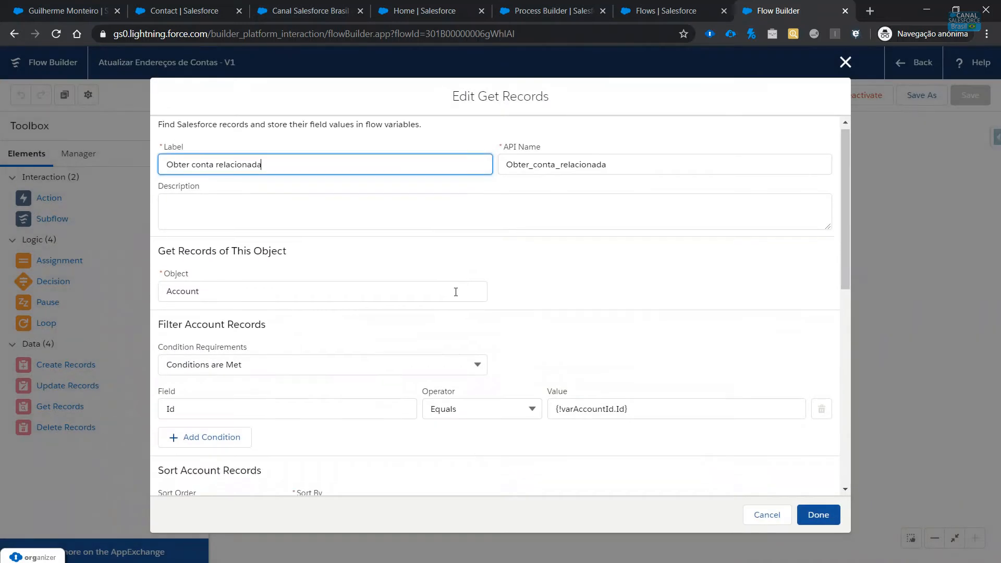
pyautogui.scroll(-3, 586, 309)
pyautogui.moveTo(629, 284); pyautogui.dragTo(534, 292)
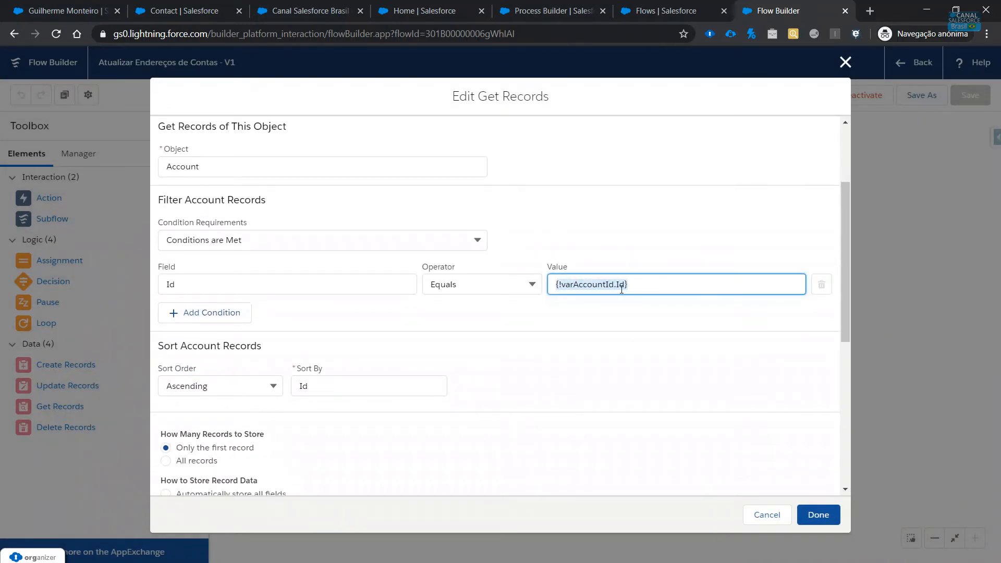
pyautogui.click(771, 513)
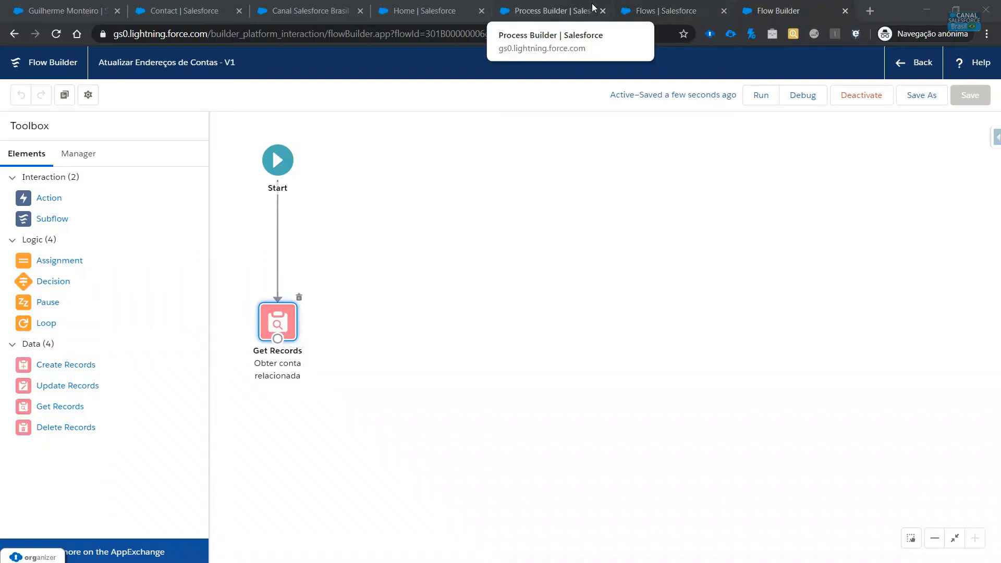
# Switch to the Contato process and add an immediate Flows action to the address-change criteria, choosing the flow "Atualizar Endereços de Contas"
pyautogui.click(593, 6)
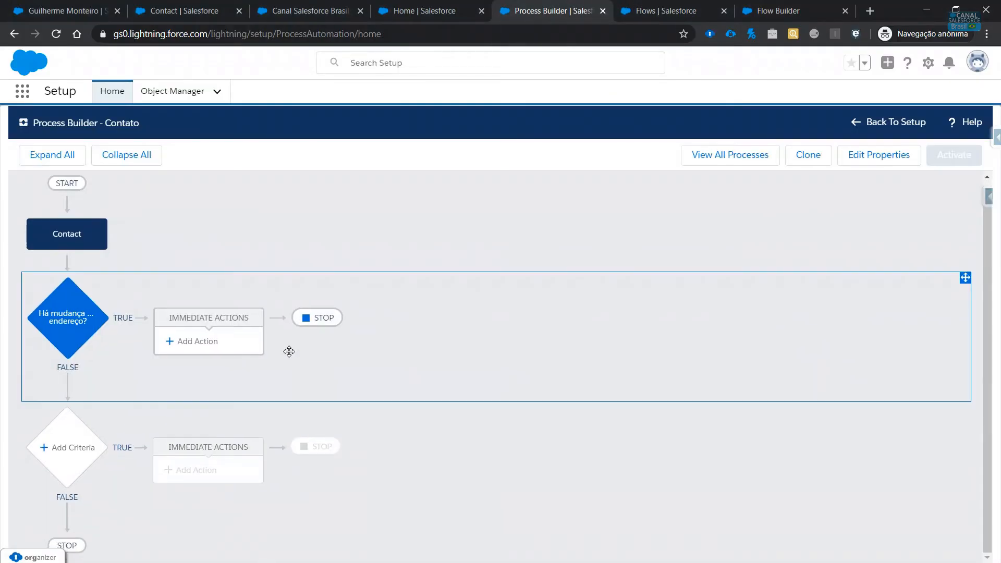
pyautogui.click(206, 342)
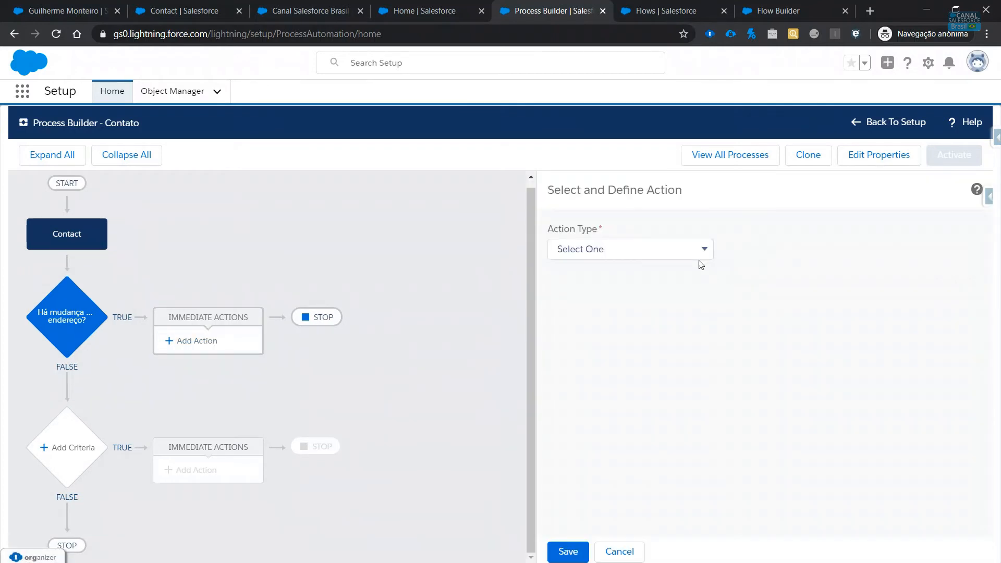
pyautogui.click(695, 252)
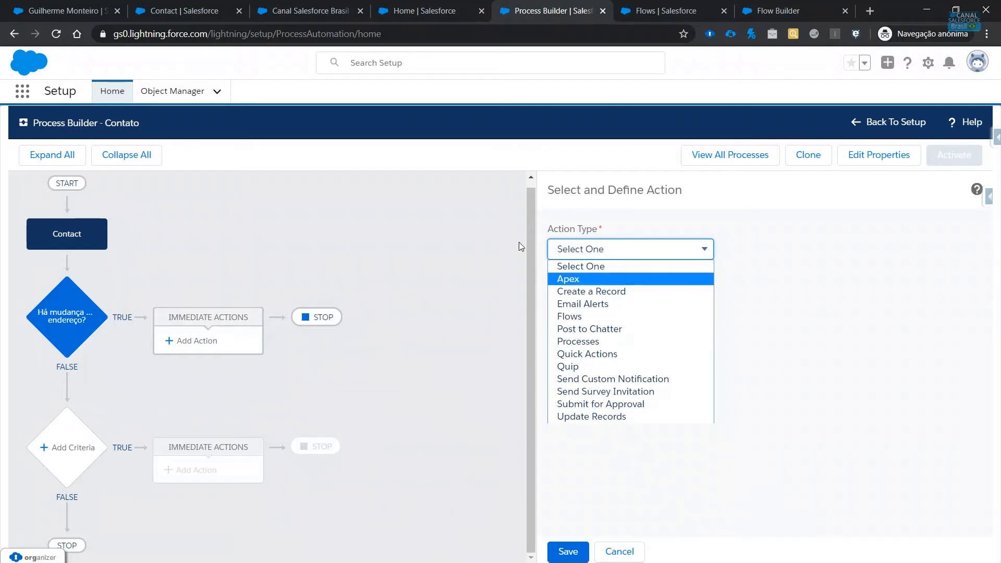
pyautogui.click(646, 316)
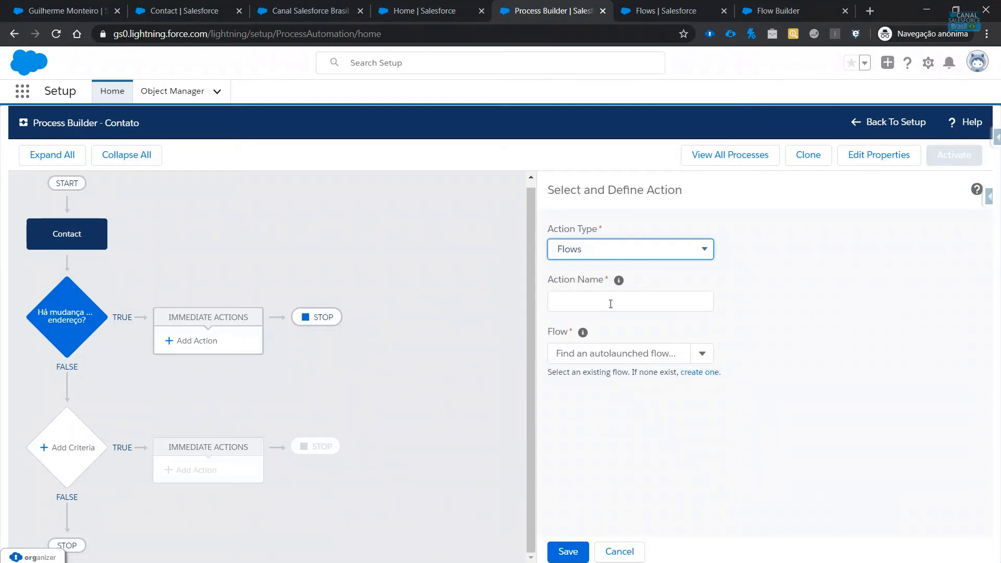
pyautogui.click(611, 354)
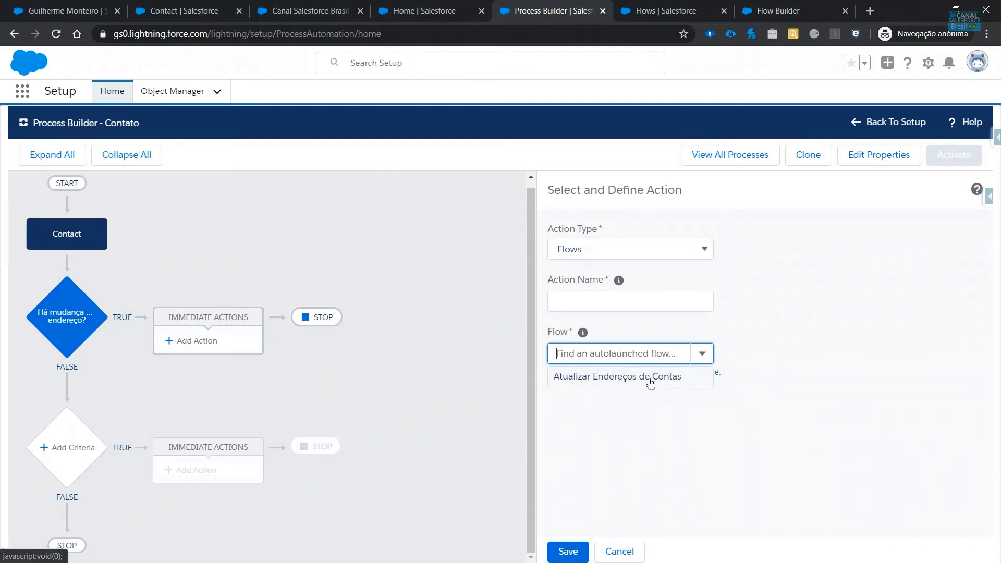
pyautogui.click(650, 382)
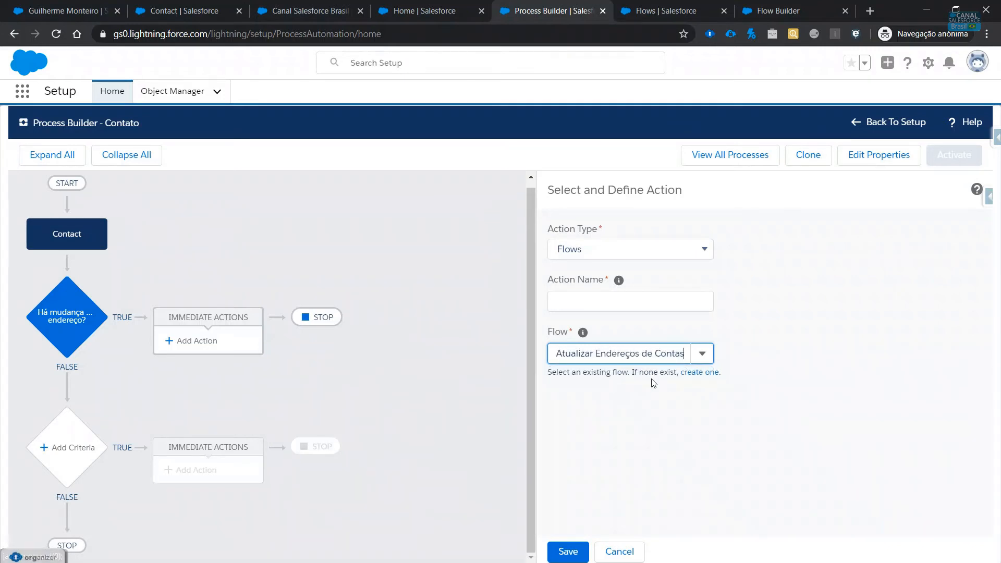
# Name the flow action "Atualizar Conta Relacionada"
pyautogui.click(630, 304)
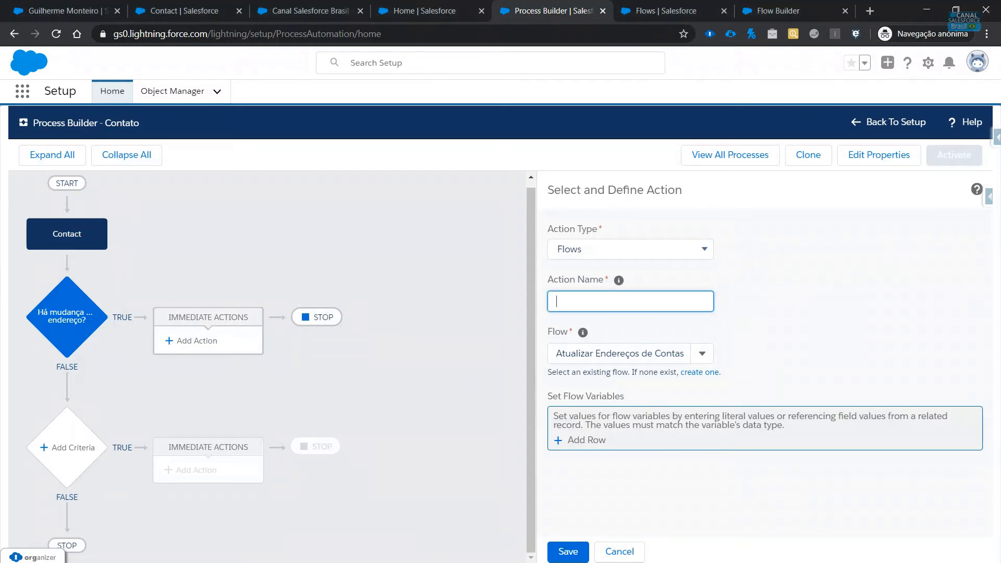
pyautogui.hotkey('alt', 'Tab')
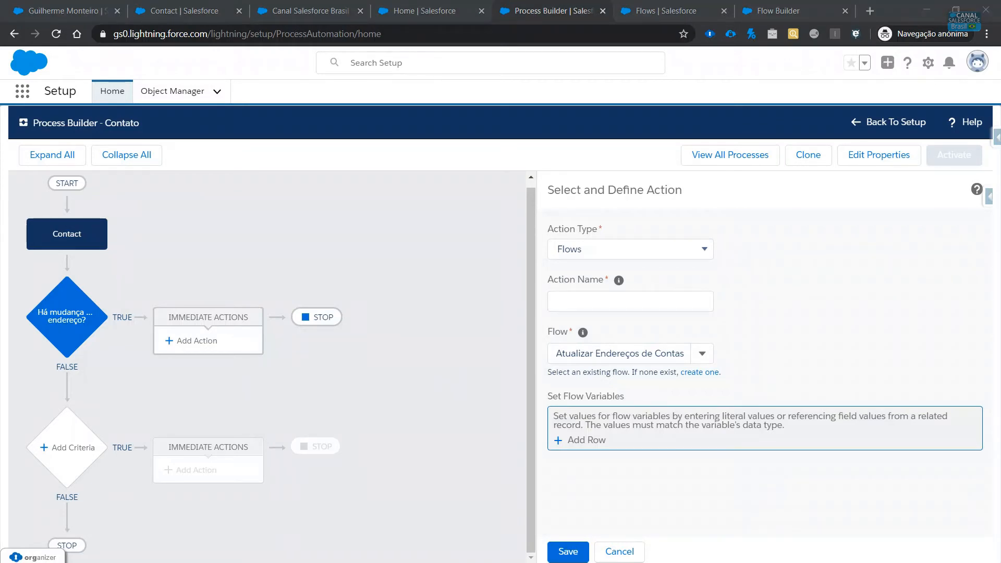
pyautogui.hotkey('alt', 'Tab')
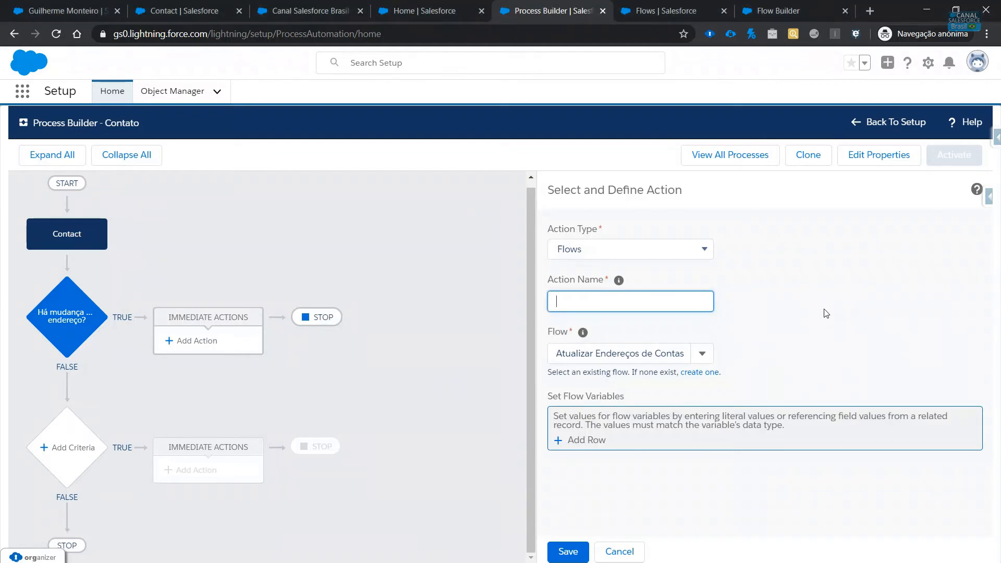
pyautogui.write('ualizar Conta Relacionada')
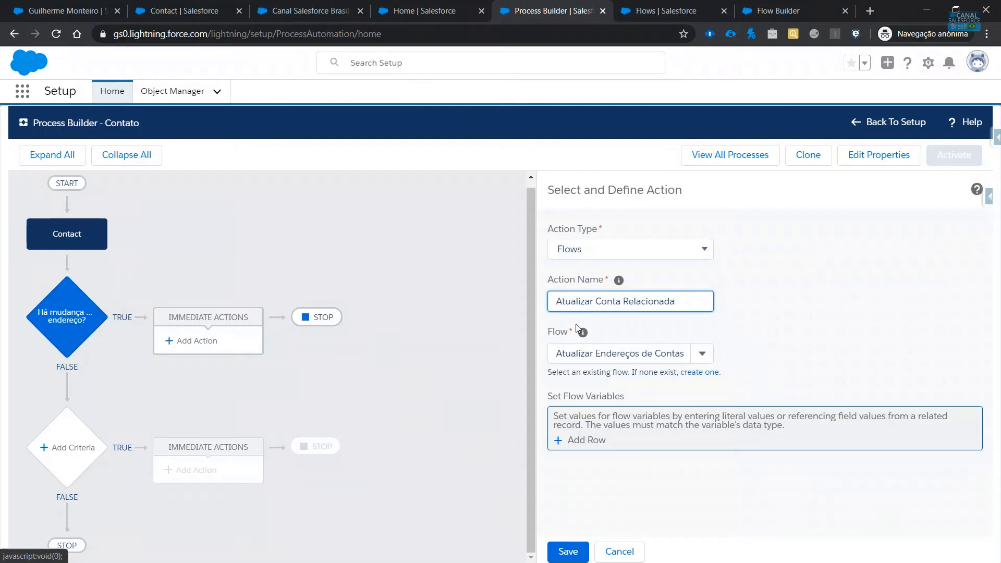
# Add the flow variable varAccountId with type Field Reference and open the field selection for its value
pyautogui.click(589, 440)
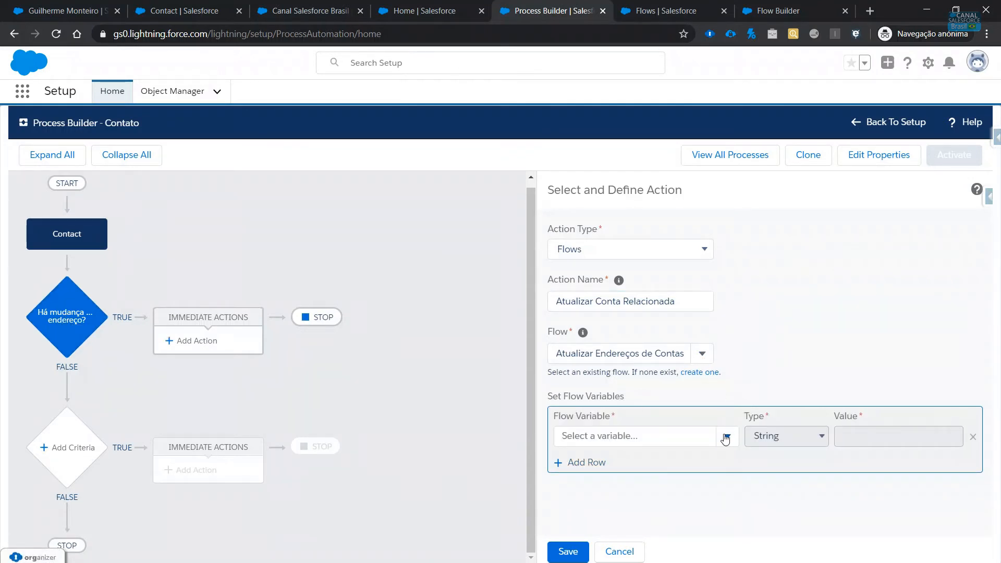
pyautogui.click(726, 436)
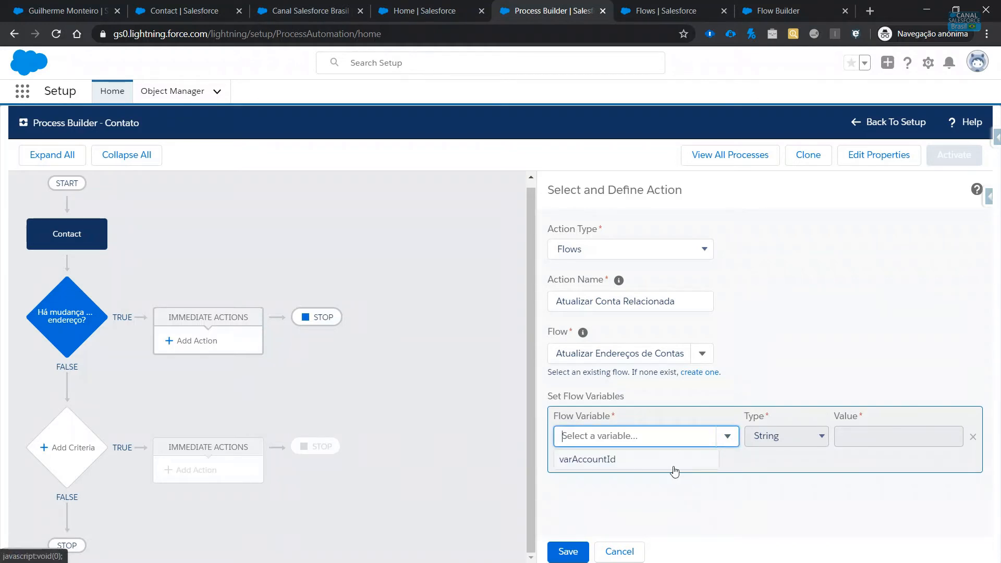
pyautogui.click(673, 466)
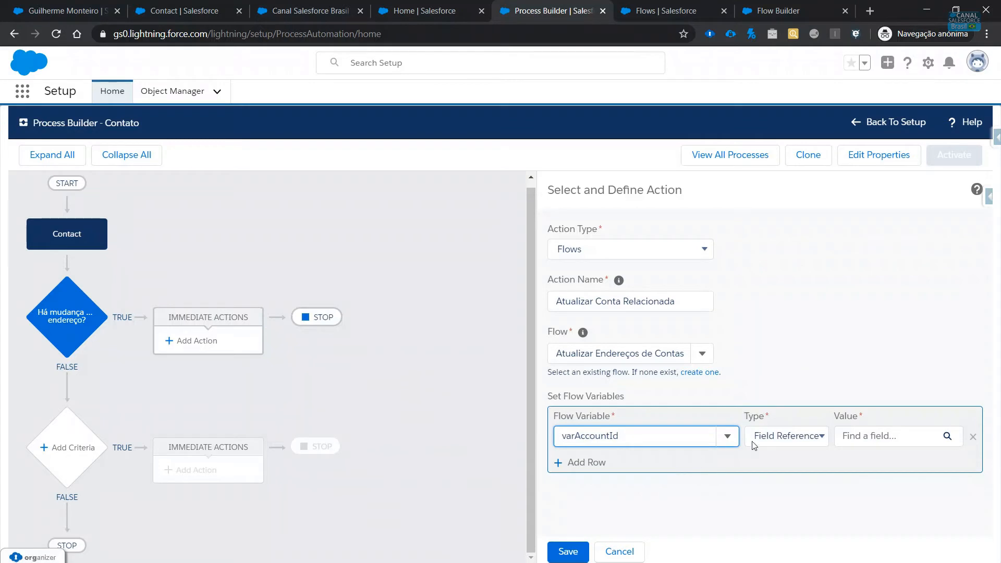
pyautogui.click(777, 440)
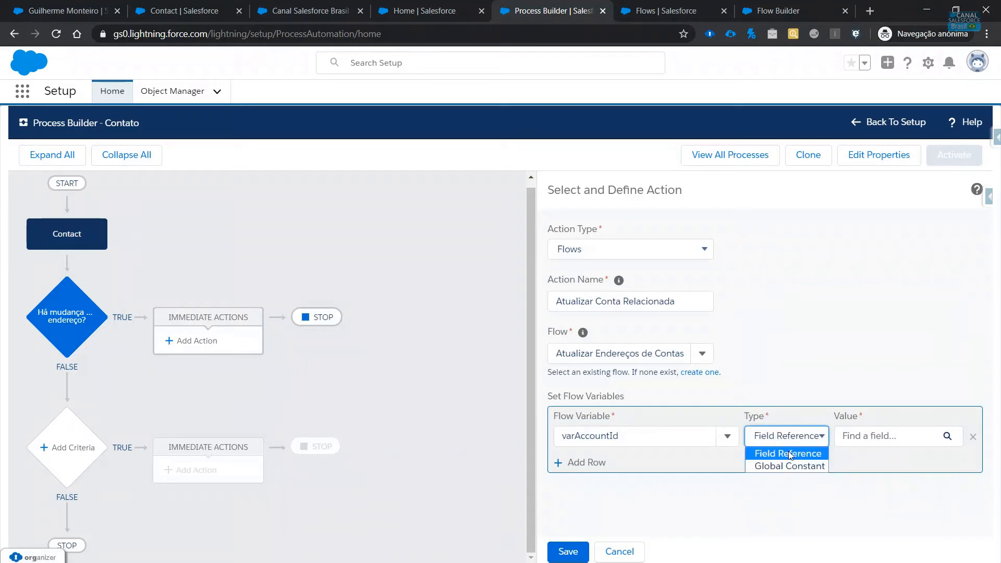
pyautogui.click(789, 453)
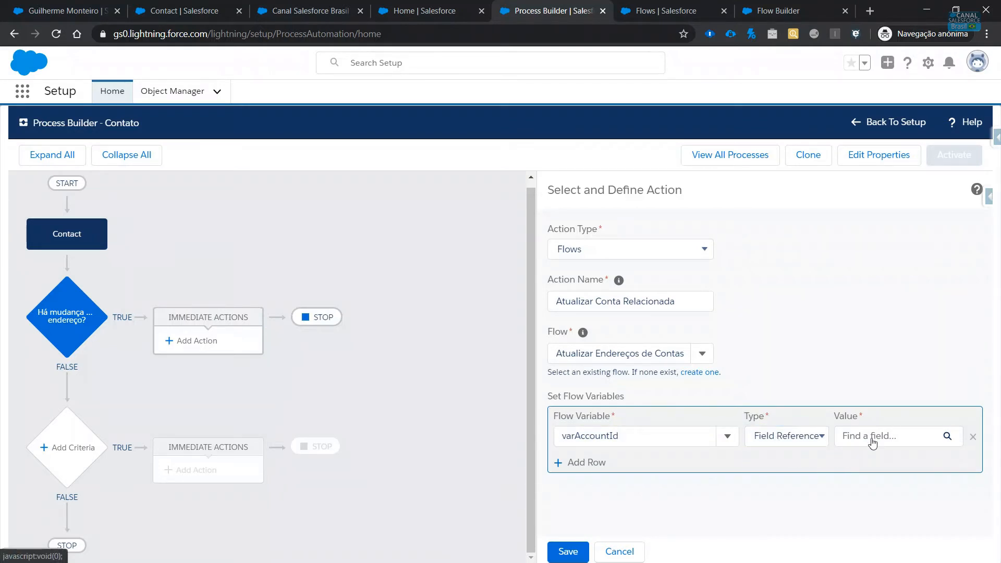
pyautogui.click(872, 442)
pyautogui.click(698, 180)
pyautogui.click(898, 434)
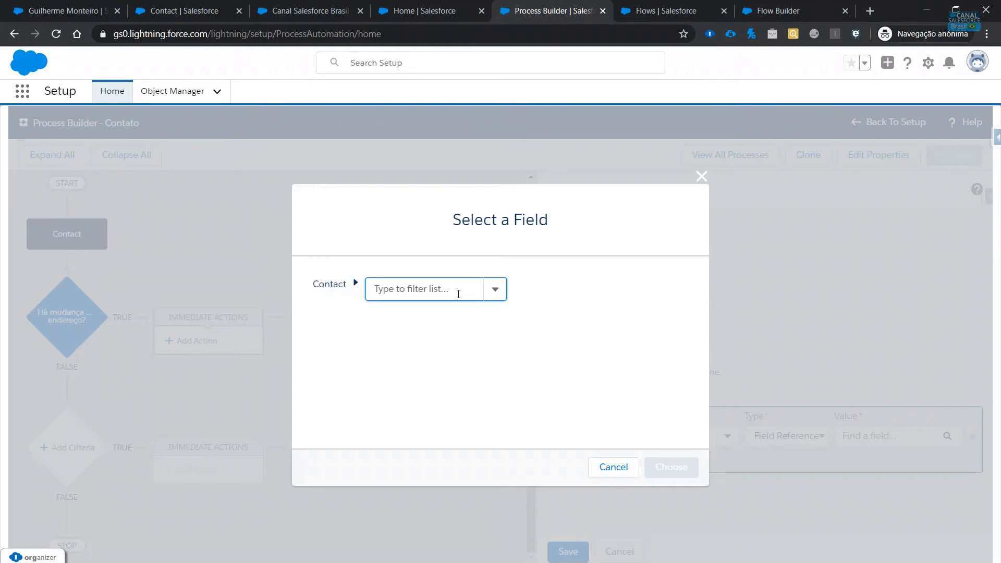
pyautogui.write('account')
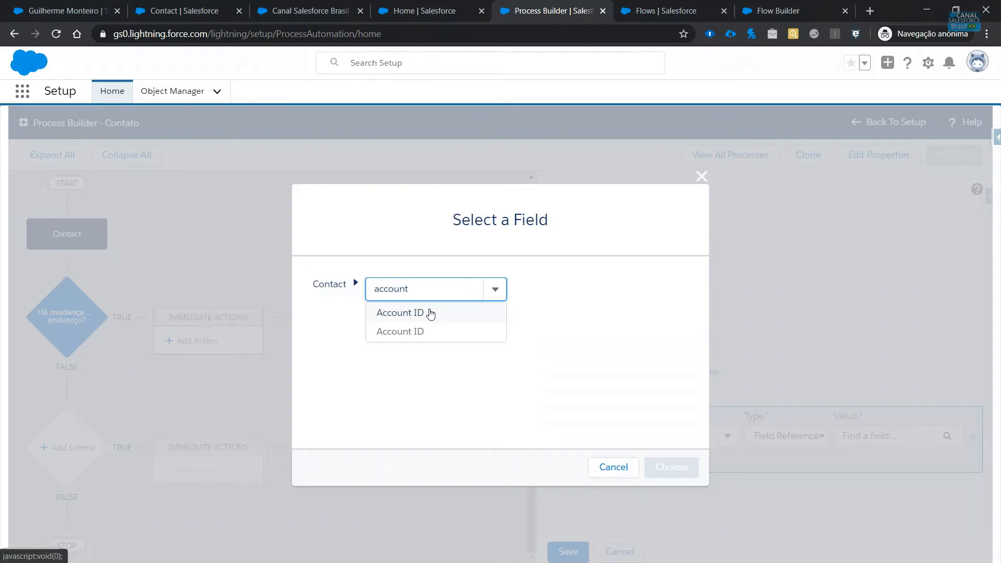
pyautogui.click(468, 314)
pyautogui.click(492, 287)
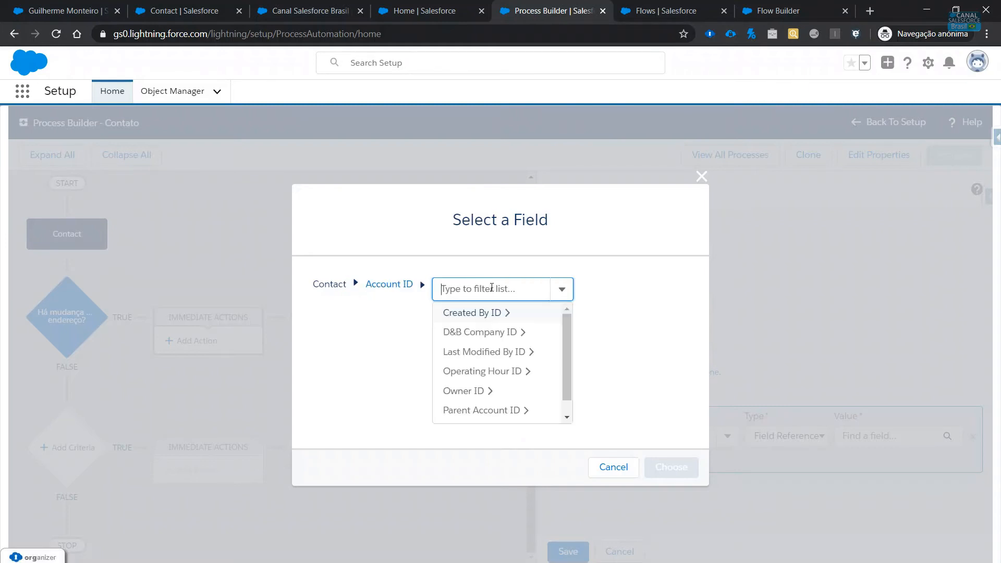
pyautogui.write('id')
pyautogui.scroll(-1, 569, 361)
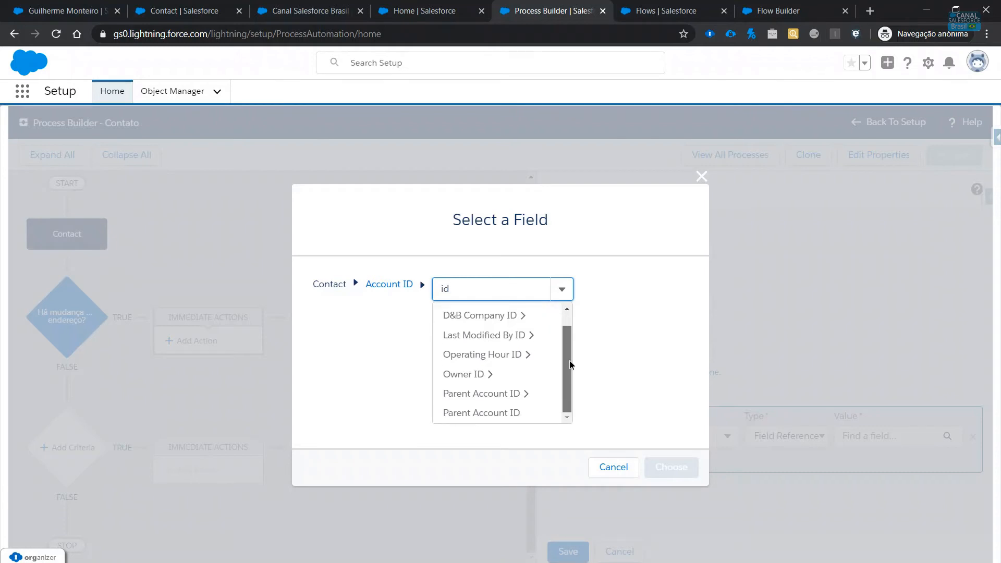
pyautogui.scroll(1, 519, 321)
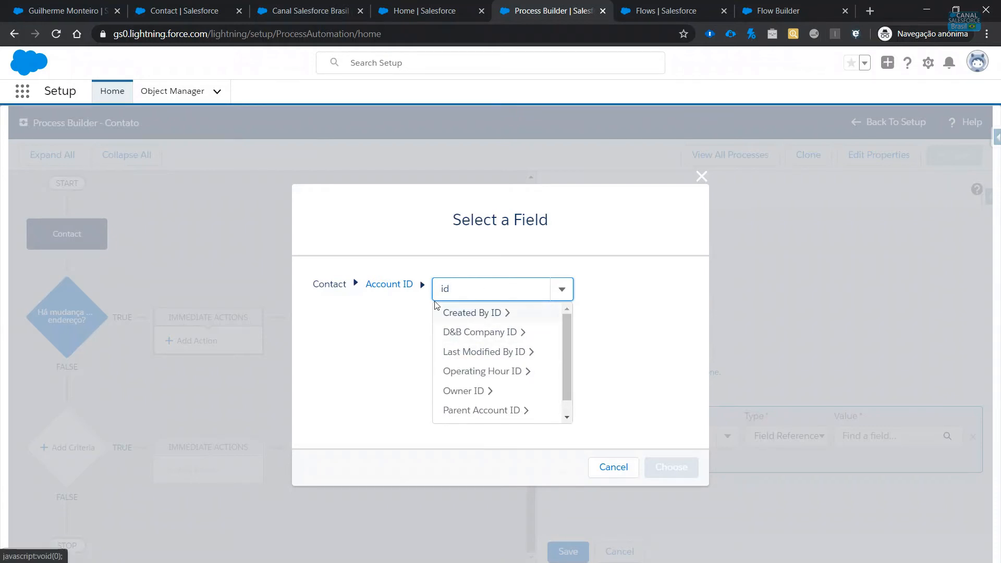
pyautogui.scroll(-1, 443, 334)
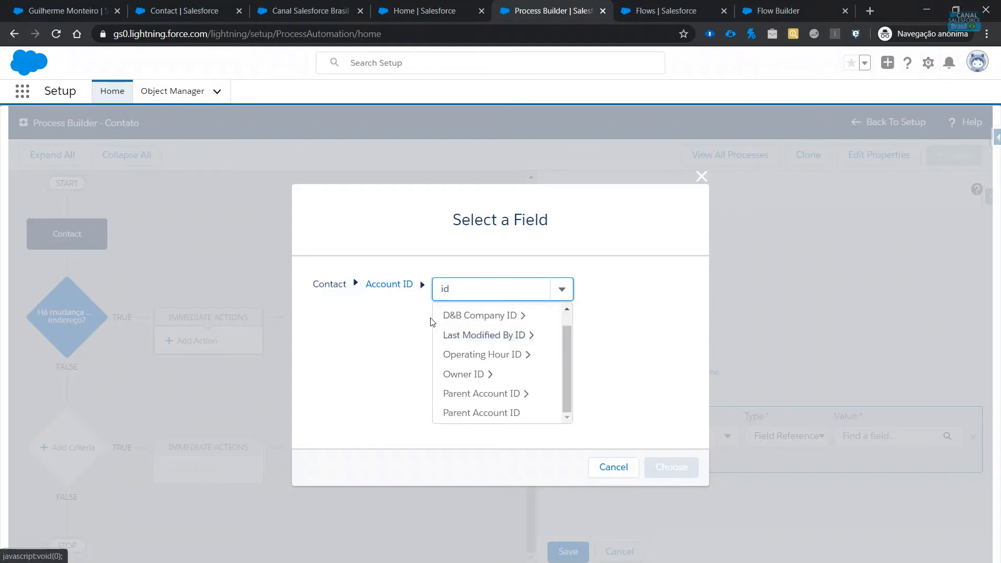
pyautogui.click(392, 285)
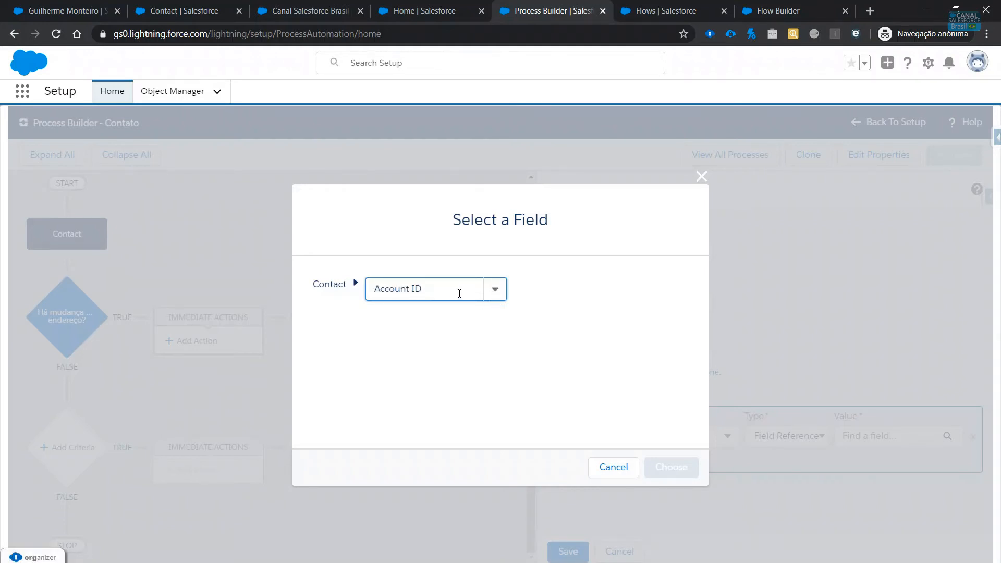
# Set the value of varAccountId to the contact's own Account ID field and save the action
pyautogui.moveTo(459, 293); pyautogui.dragTo(317, 299)
pyautogui.write('ac')
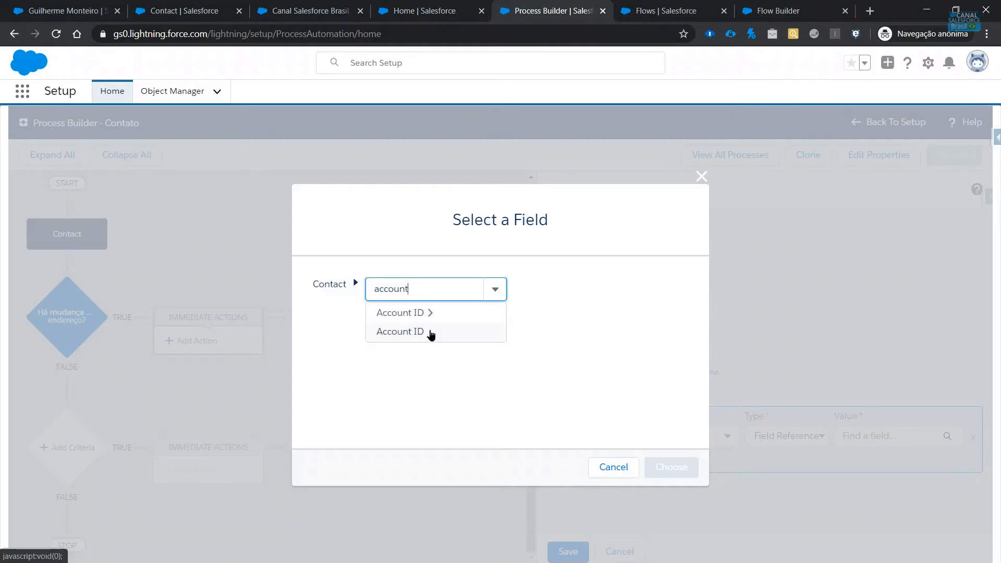
pyautogui.click(429, 335)
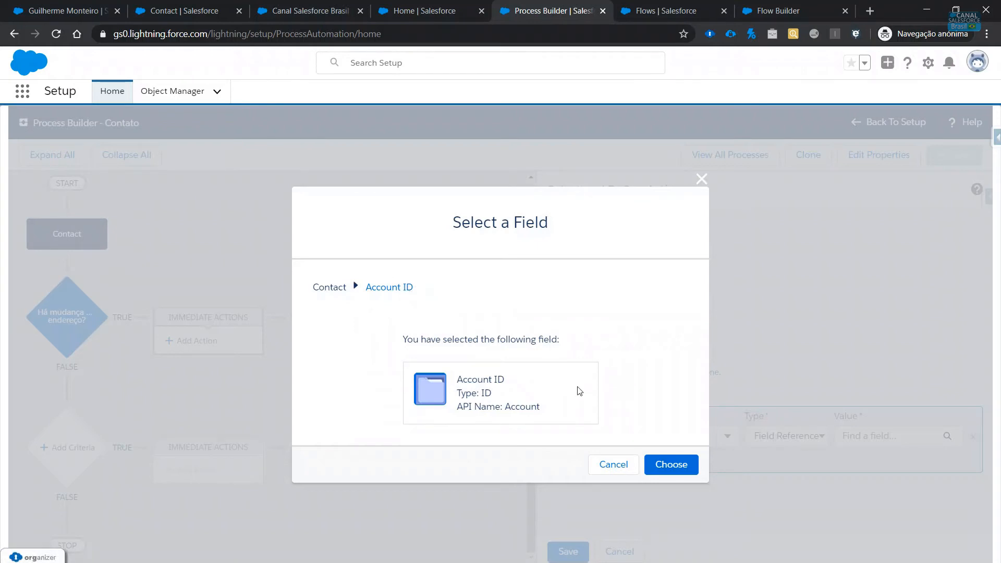
pyautogui.click(671, 464)
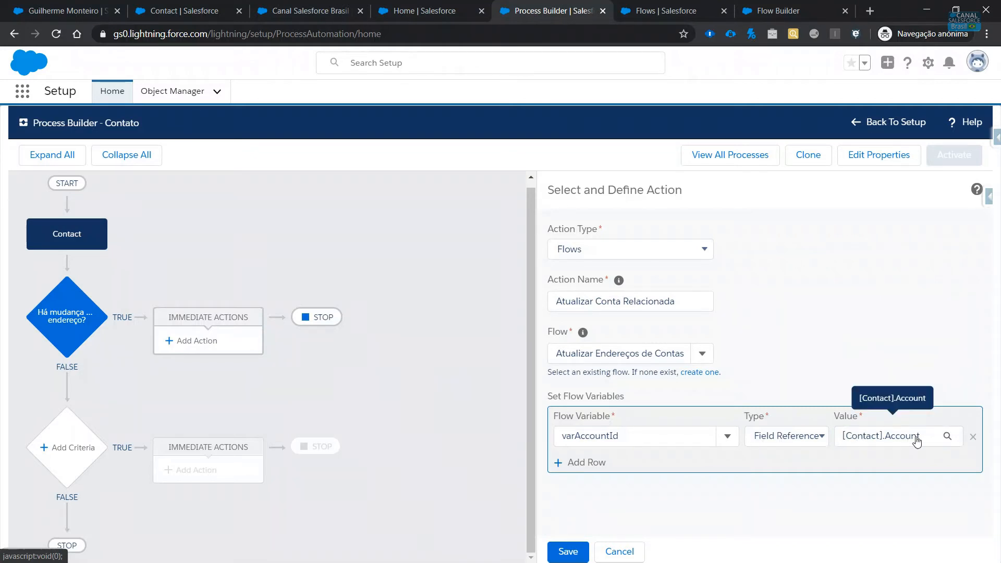
pyautogui.click(571, 550)
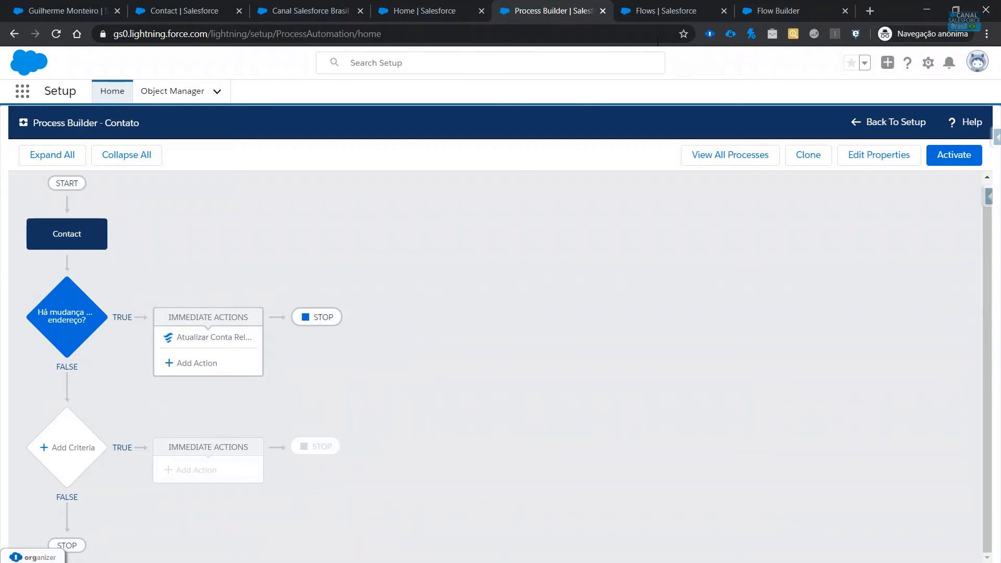
# Return to the "Atualizar Endereços de Contas" flow in Flow Builder
pyautogui.click(655, 15)
pyautogui.click(776, 10)
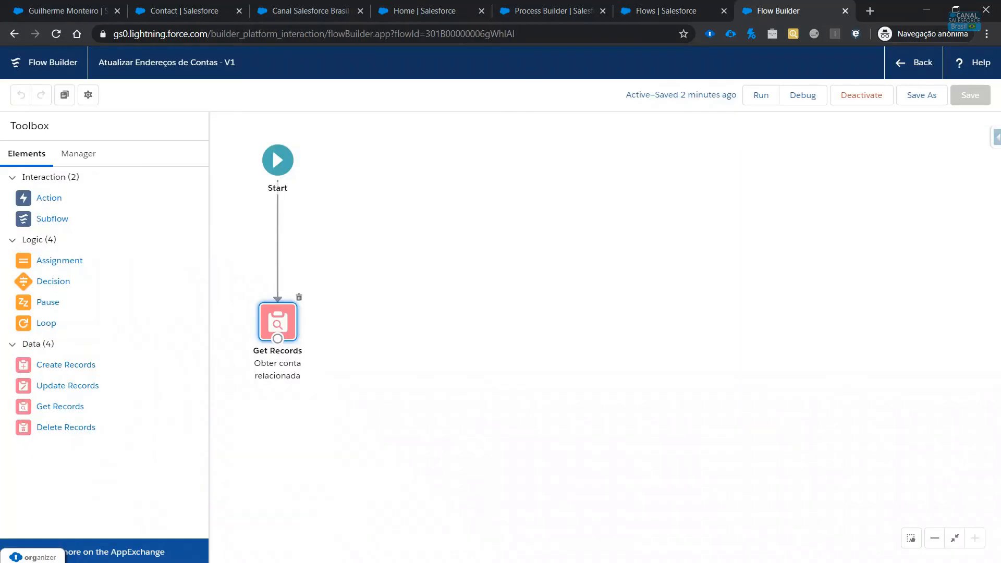
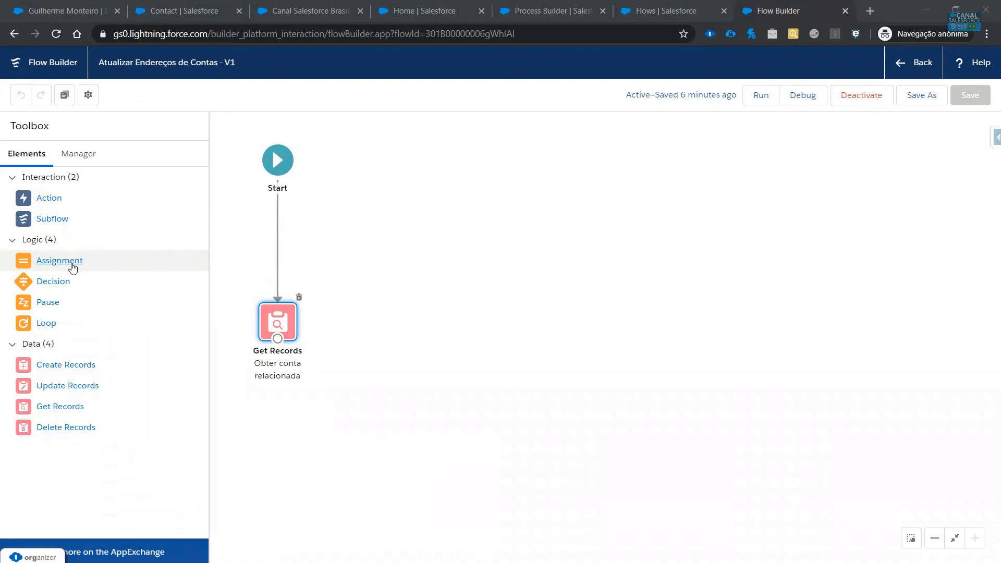
# Add an Assignment element beside the Get Records element and label it "Envia dados do contato para a conta"
pyautogui.moveTo(78, 264); pyautogui.dragTo(406, 324)
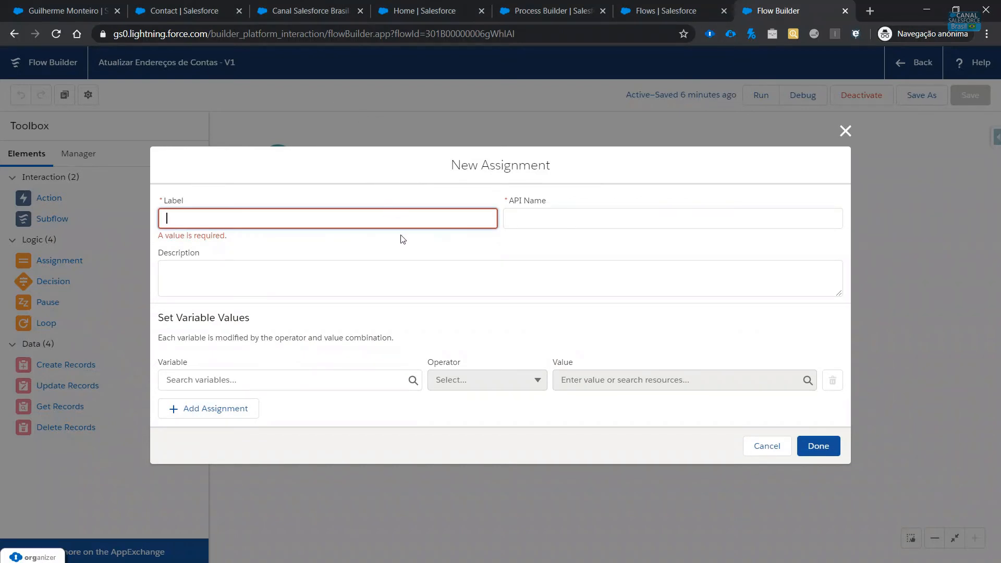
pyautogui.write('Envia dados do contato para a conta')
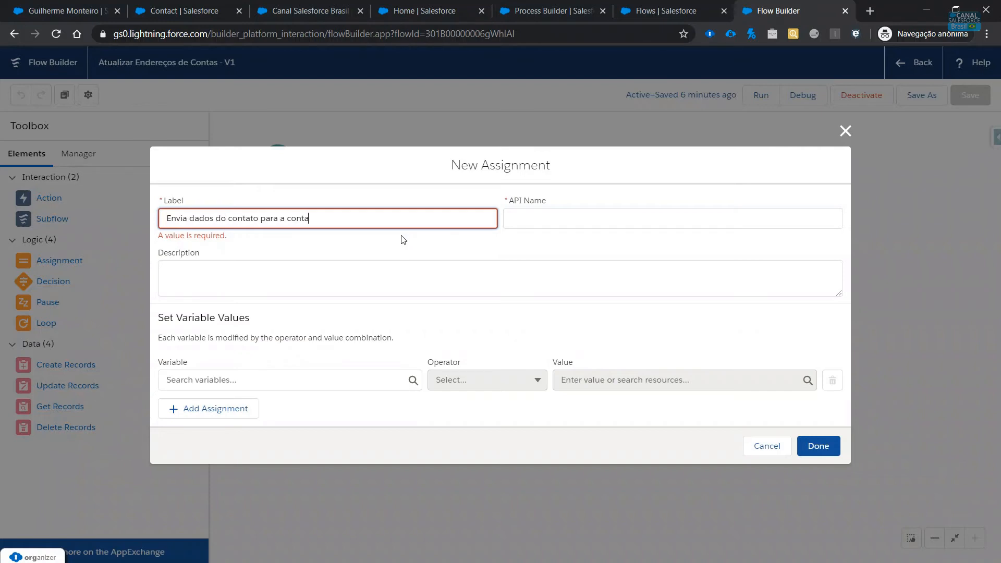
pyautogui.press('Tab')
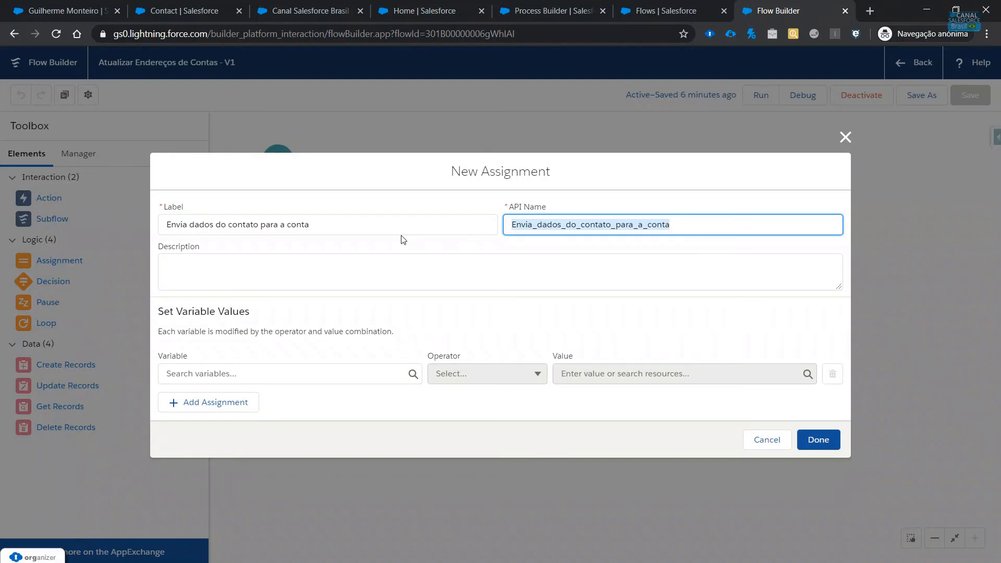
pyautogui.click(470, 299)
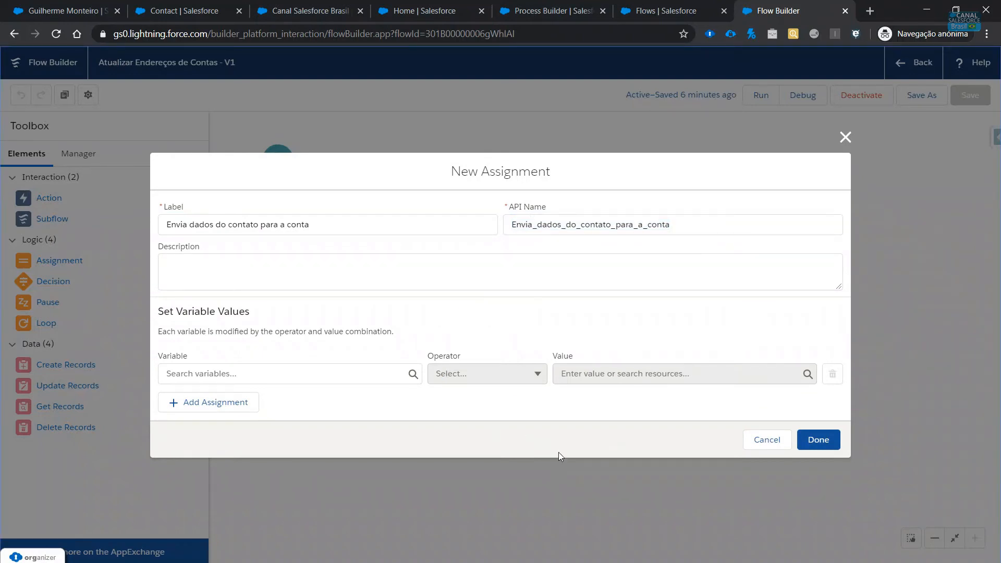
# Set the first assignment's variable to the BillingCity field of the account from Obter_conta_relacionada
pyautogui.click(311, 373)
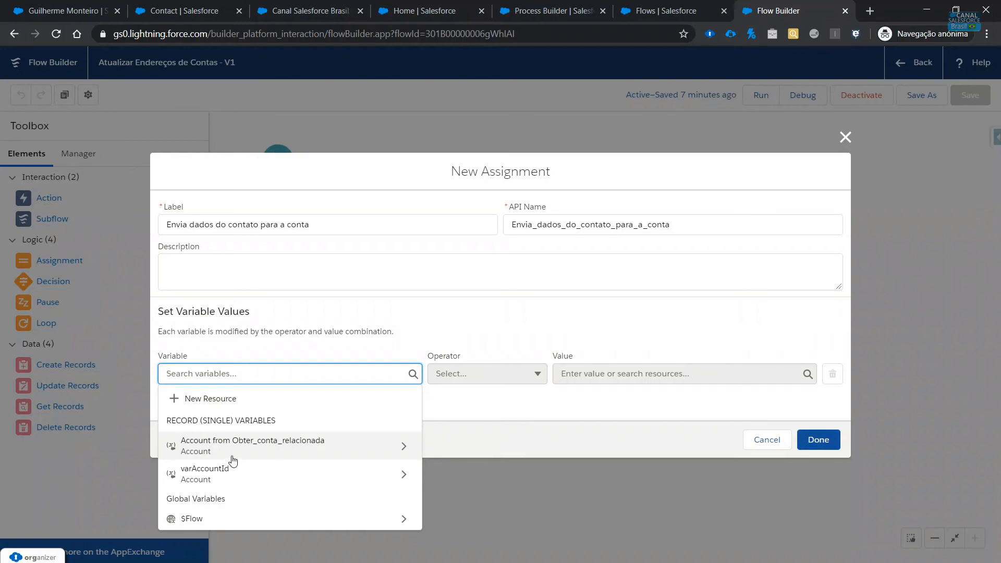
pyautogui.click(285, 448)
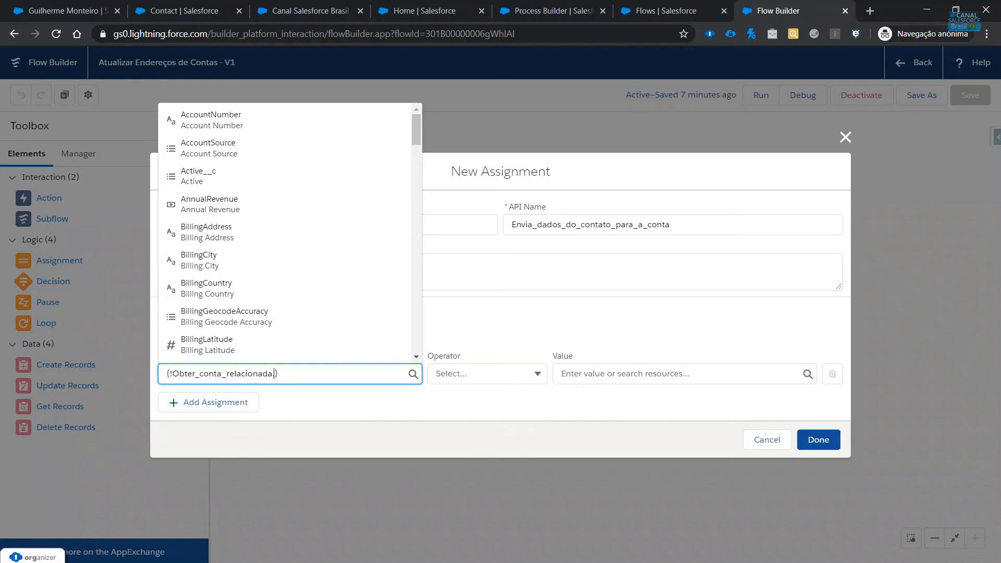
pyautogui.write('billing')
pyautogui.press('Down')
pyautogui.press('Return')
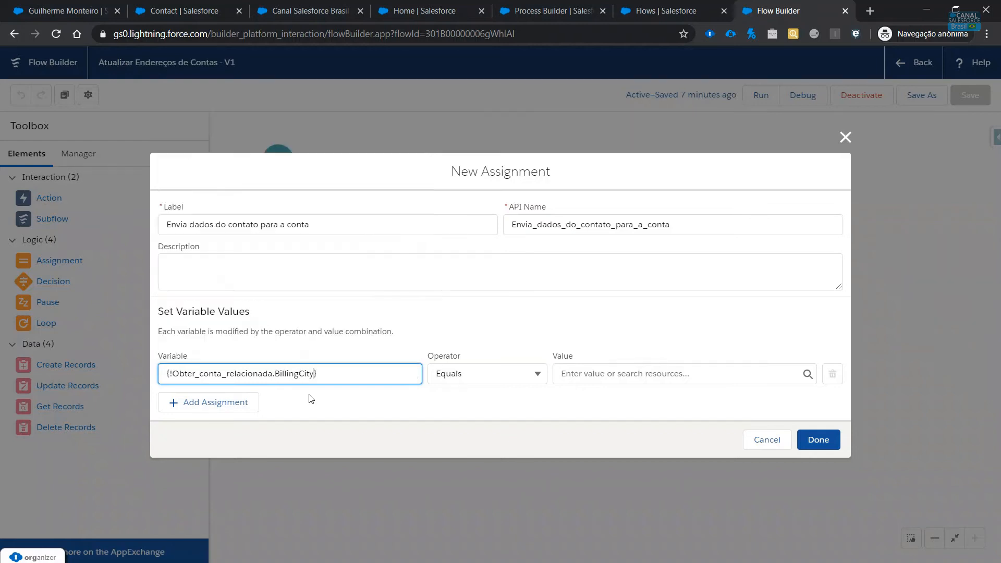
# Add four more empty assignment rows below the BillingCity row
pyautogui.click(214, 416)
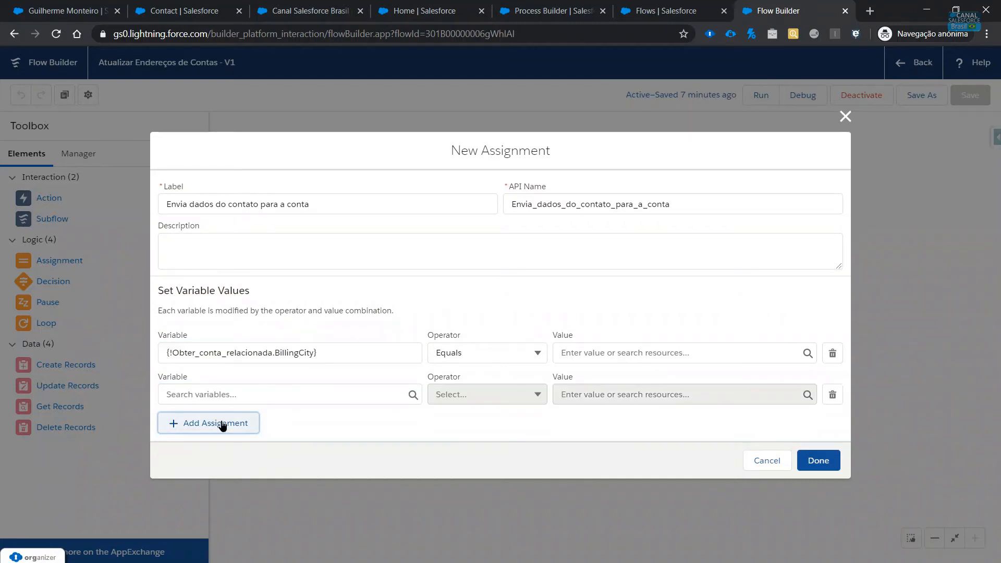
pyautogui.click(223, 426)
pyautogui.click(224, 450)
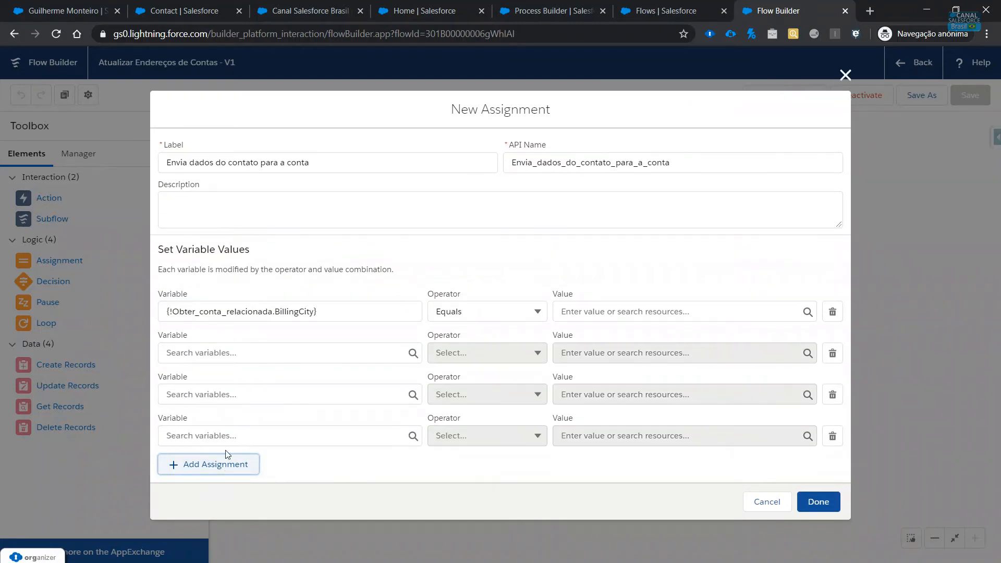
pyautogui.click(230, 472)
pyautogui.scroll(-1, 390, 351)
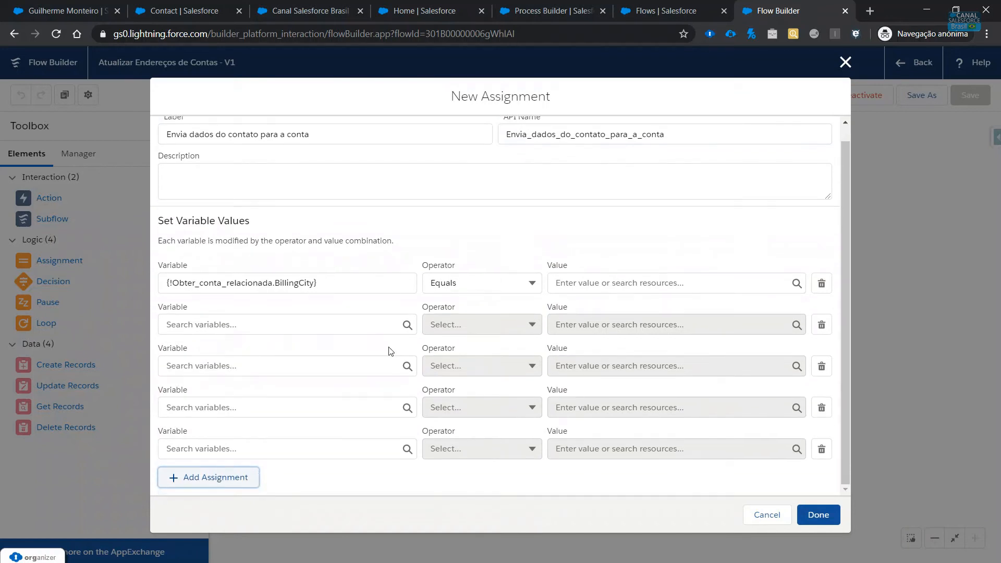
# Set the second assignment's variable to BillingCountry of the account from Obter_conta_relacionada
pyautogui.click(263, 327)
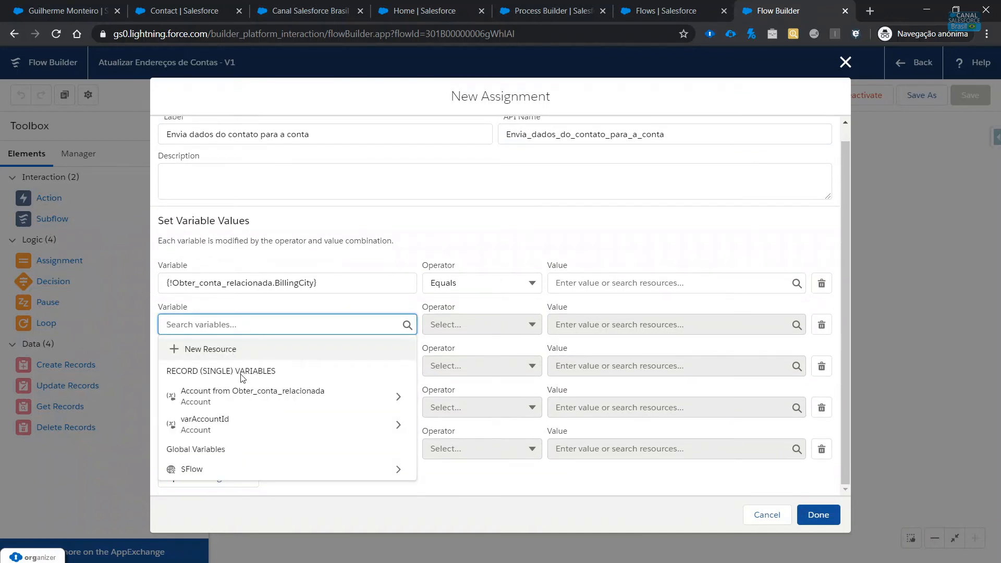
pyautogui.click(284, 386)
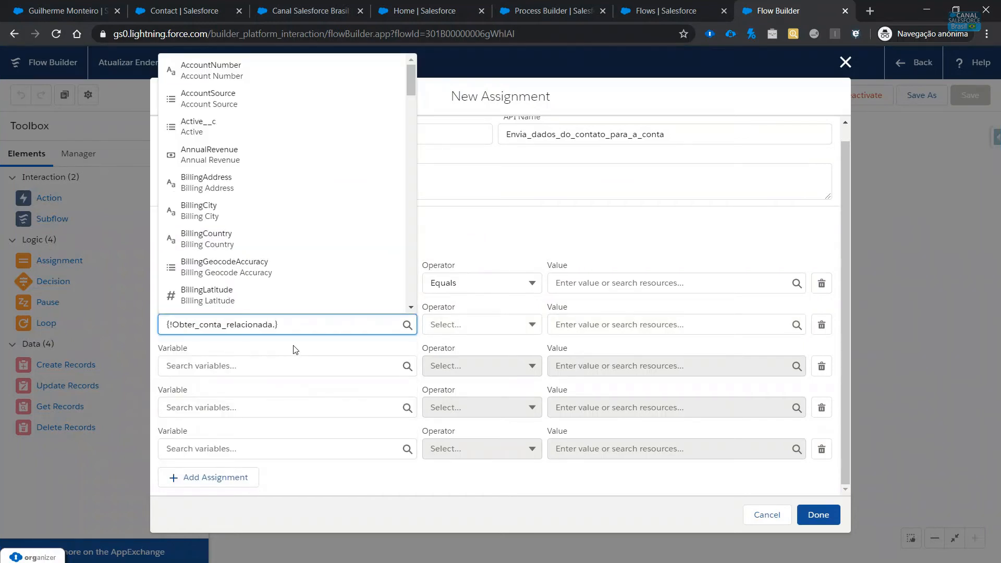
pyautogui.write('cou')
pyautogui.click(208, 134)
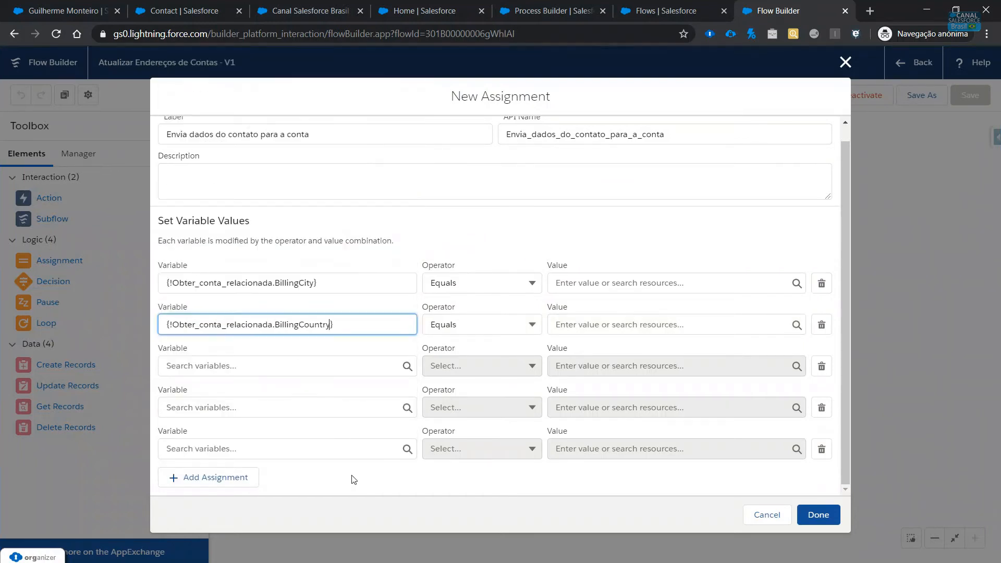
# Set the third assignment's variable to BillingPostalCode of the account from Obter_conta_relacionada
pyautogui.click(296, 367)
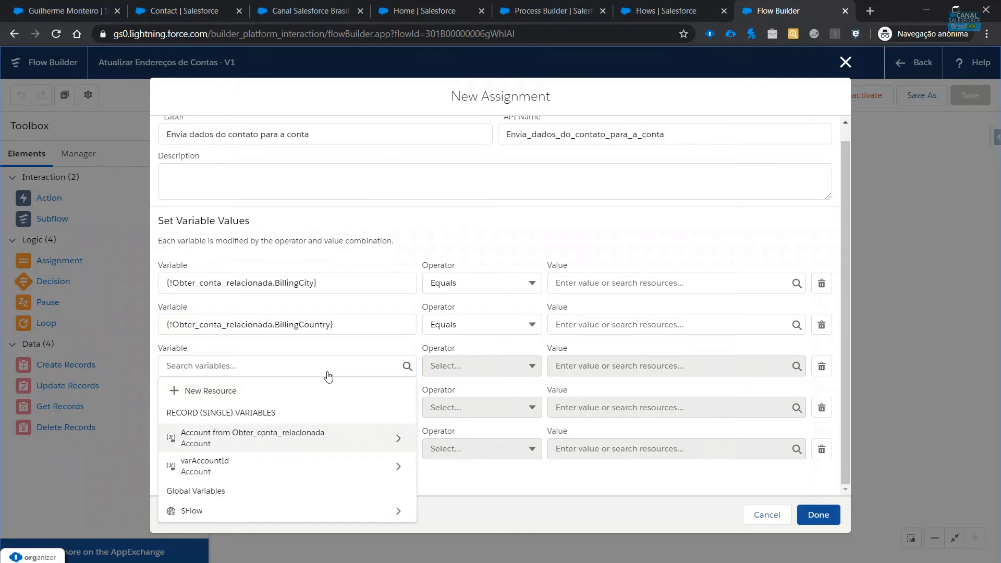
pyautogui.click(292, 438)
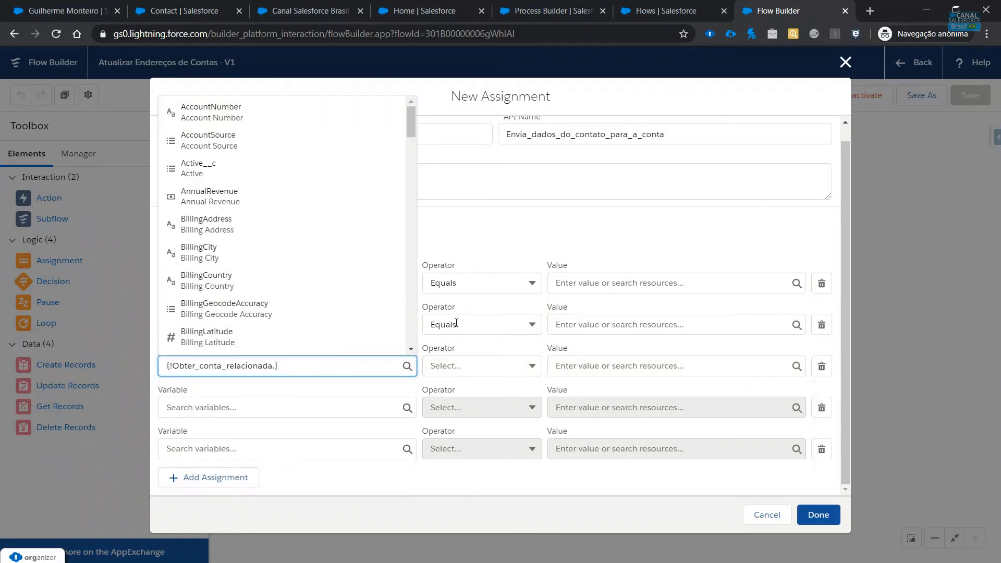
pyautogui.write('po')
pyautogui.click(209, 255)
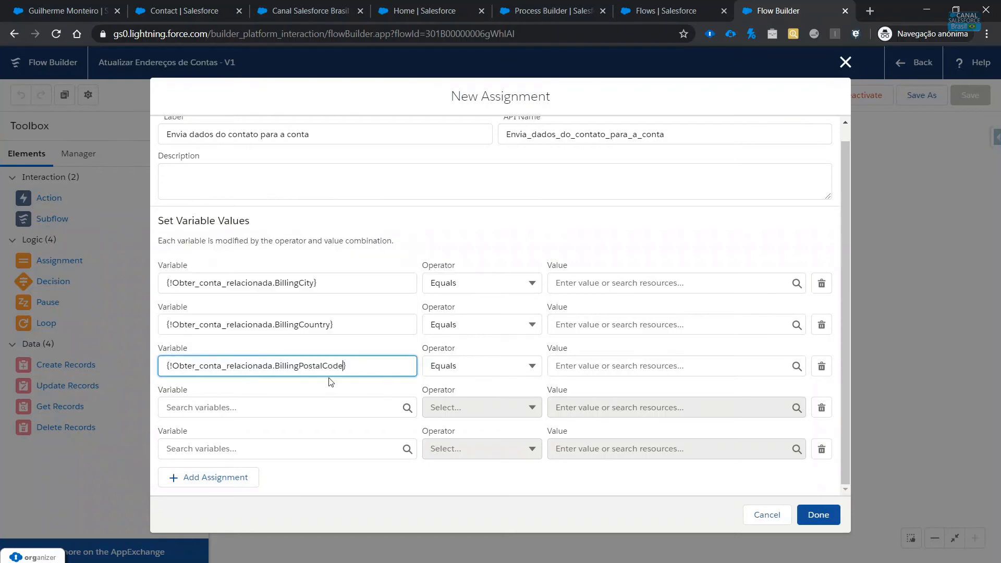
# Set the fourth assignment's variable to BillingState of the account from Obter_conta_relacionada
pyautogui.click(266, 407)
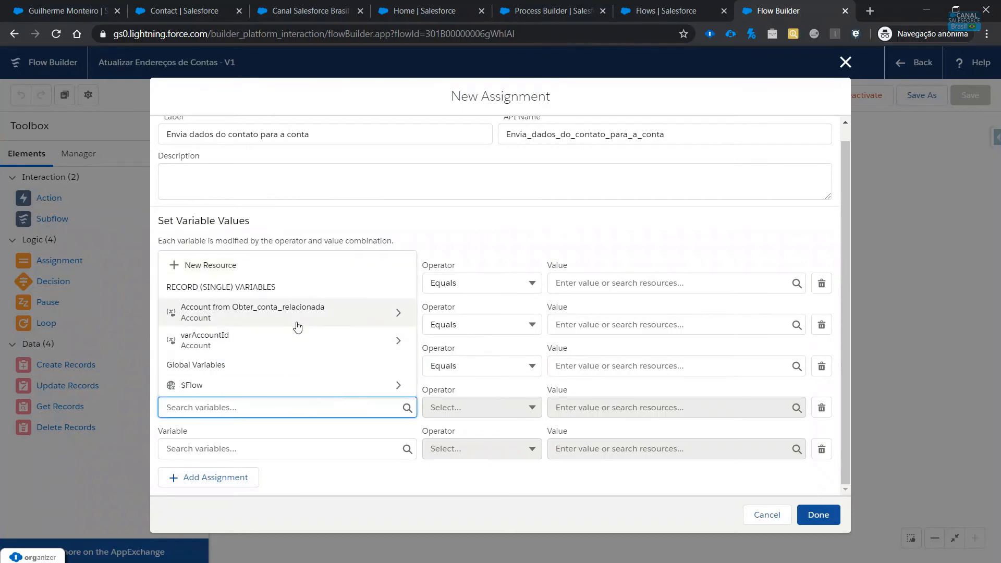
pyautogui.press('Return')
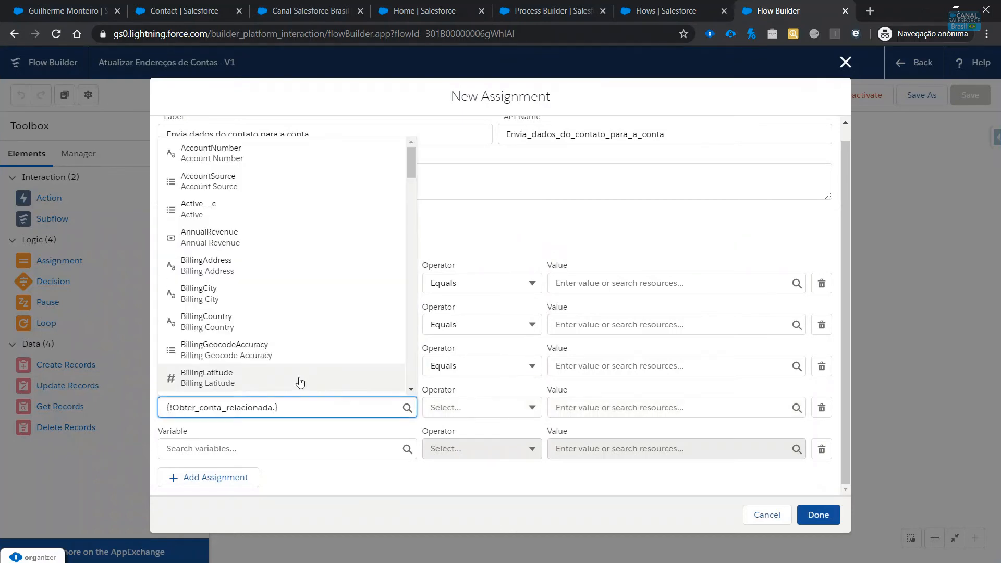
pyautogui.write('bill')
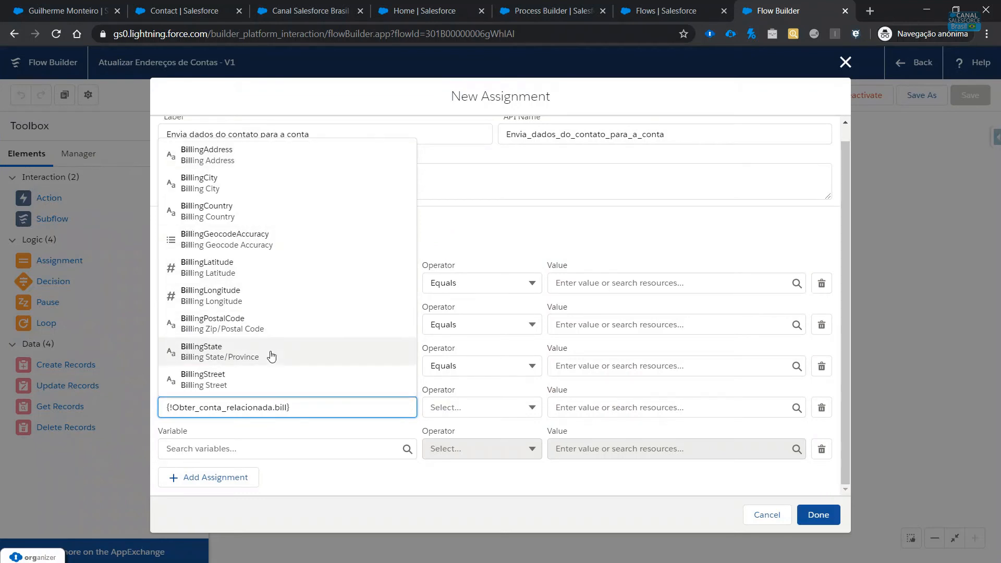
pyautogui.click(270, 353)
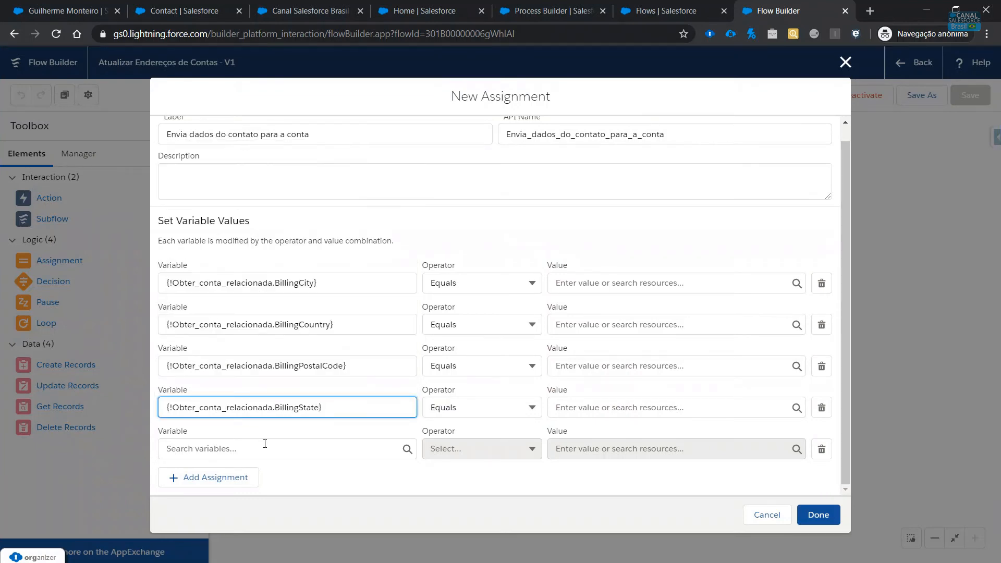
# Set the fifth assignment's variable to BillingStreet of the account from Obter_conta_relacionada
pyautogui.click(265, 448)
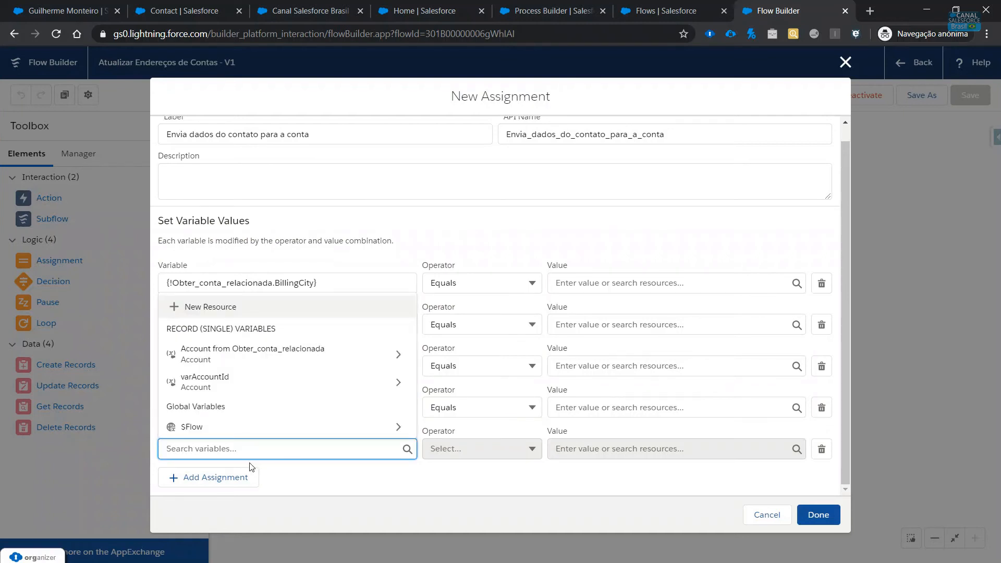
pyautogui.click(306, 359)
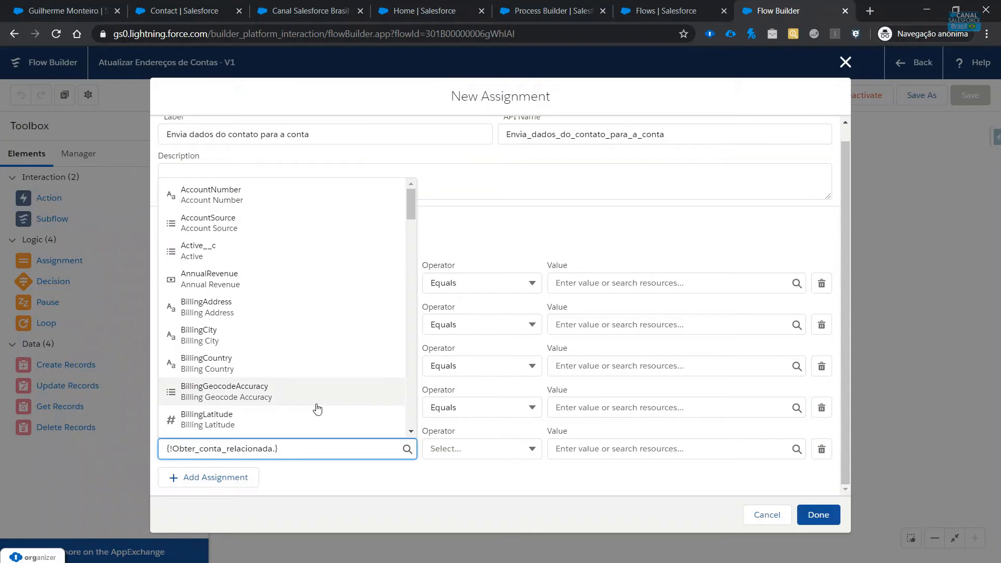
pyautogui.write('stre')
pyautogui.click(318, 406)
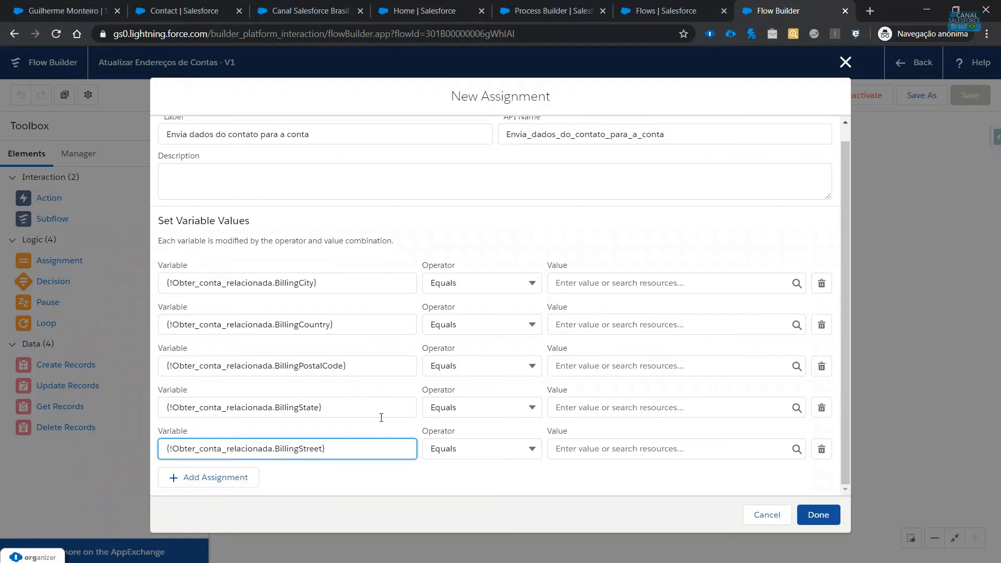
pyautogui.click(462, 282)
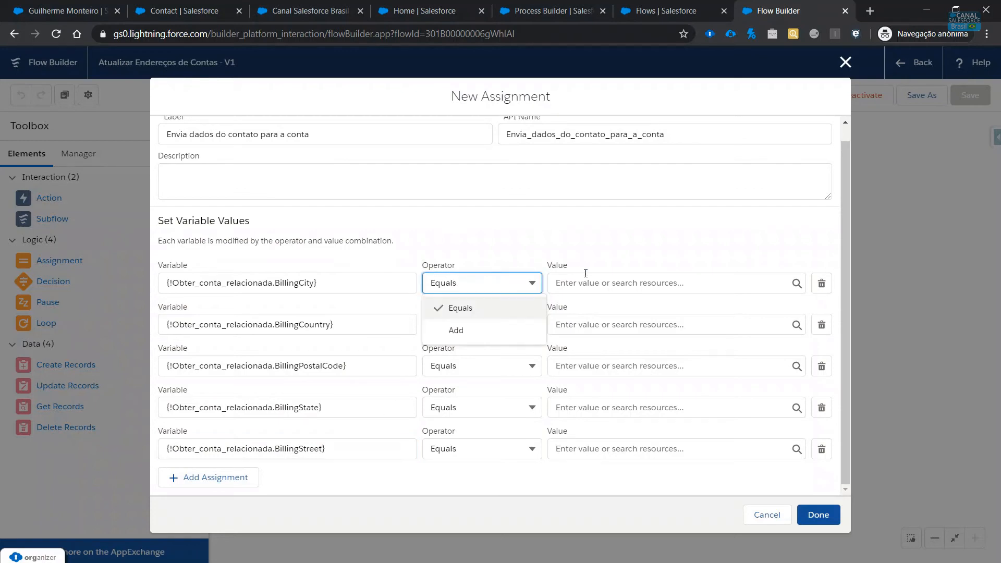
pyautogui.click(607, 284)
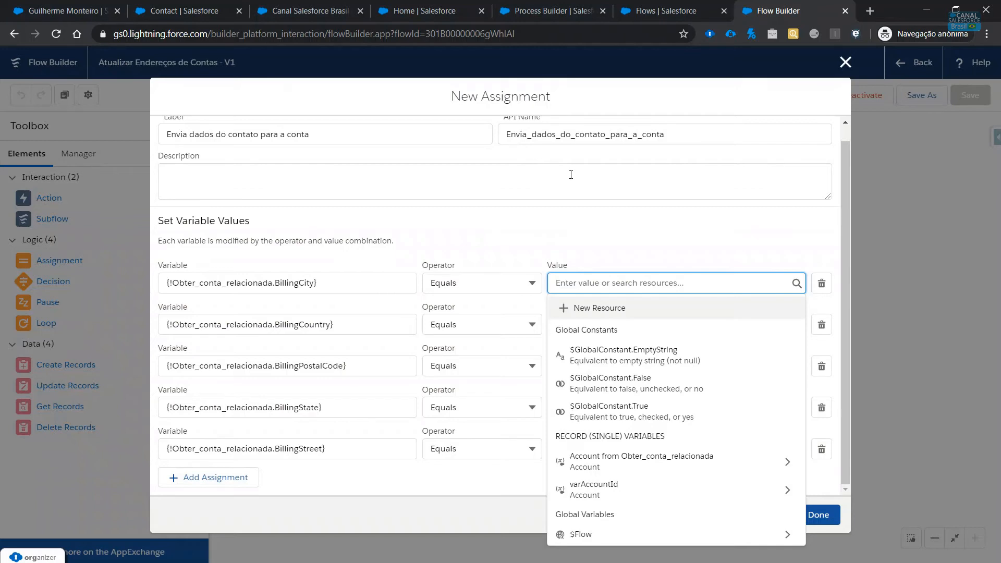
pyautogui.click(582, 190)
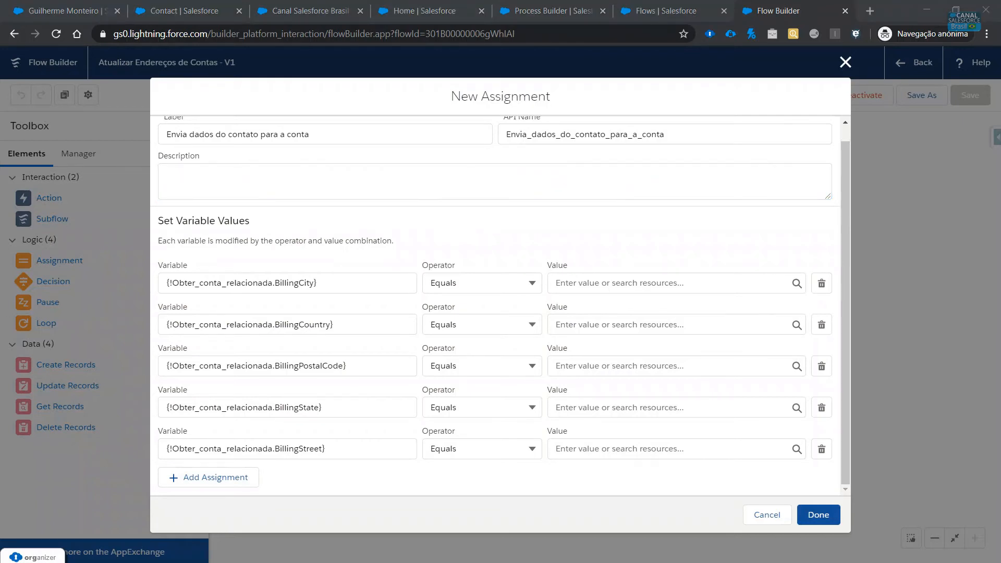
pyautogui.click(646, 284)
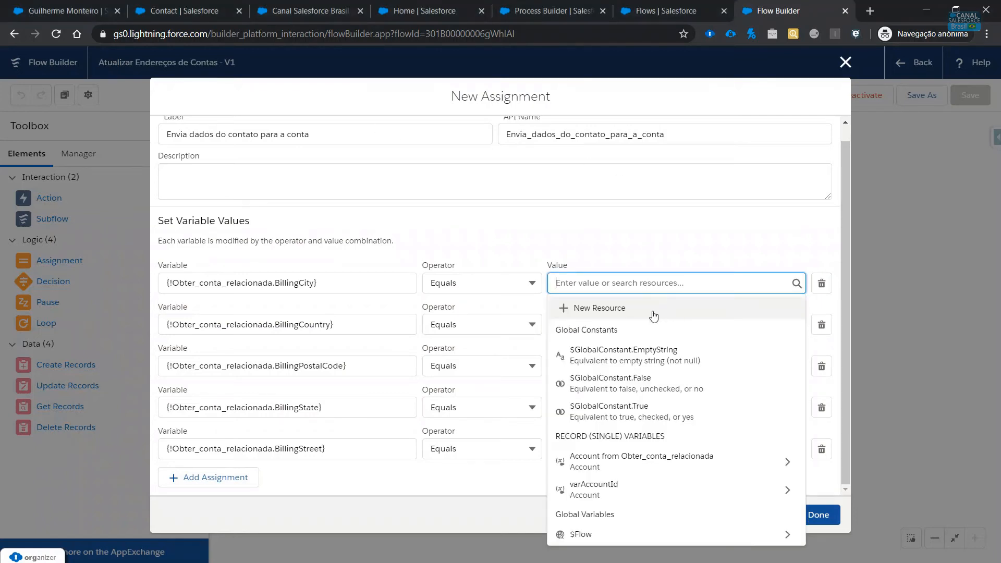
pyautogui.click(607, 313)
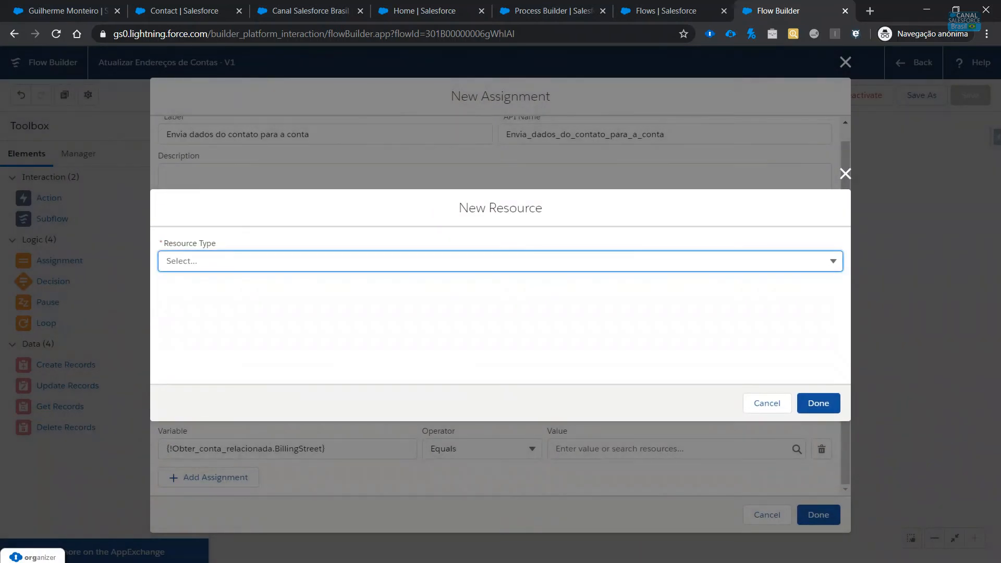
pyautogui.click(186, 257)
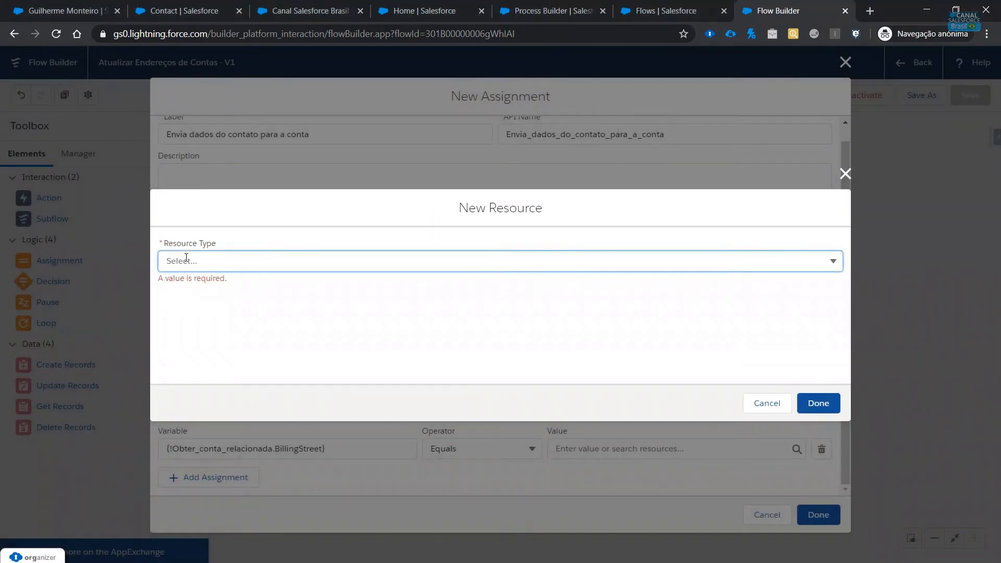
pyautogui.click(212, 287)
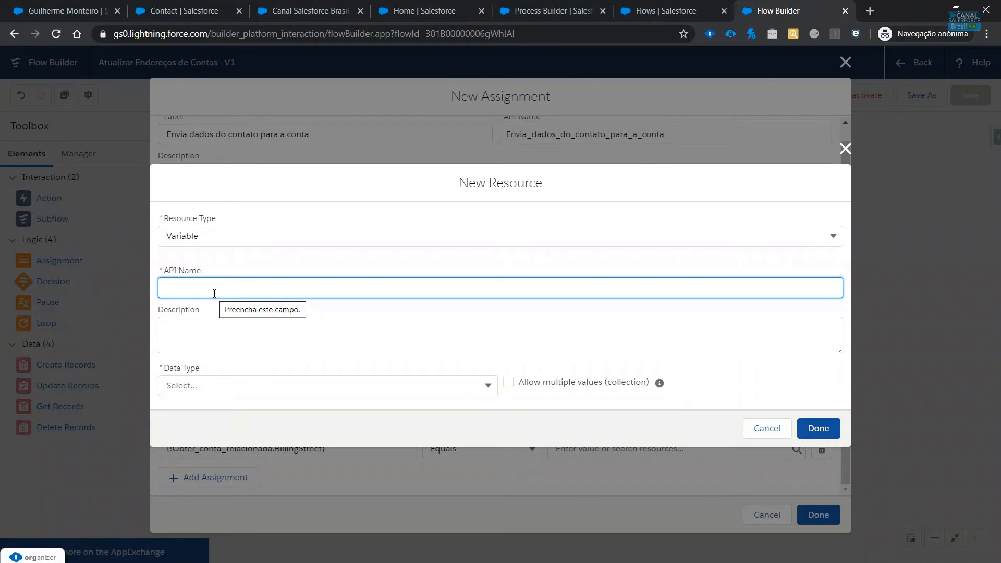
pyautogui.click(691, 173)
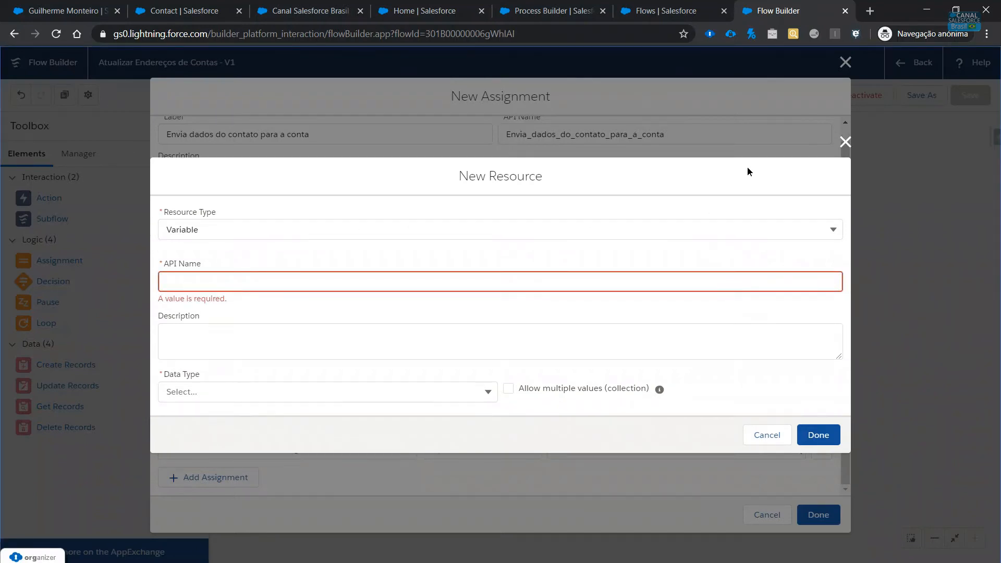
pyautogui.click(845, 142)
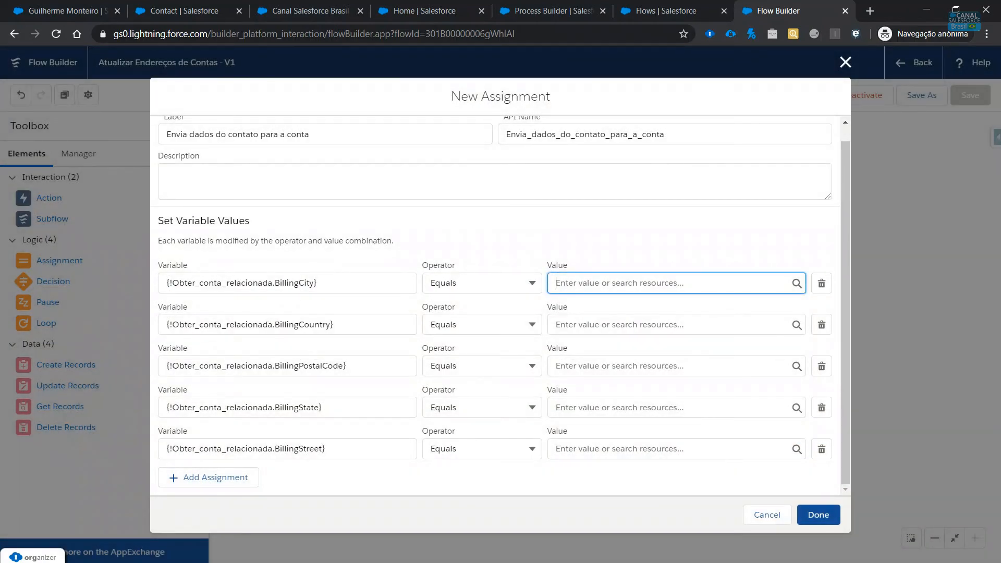
# Start a new variable resource with the API name varBillingCity as the value of the BillingCity assignment
pyautogui.click(607, 283)
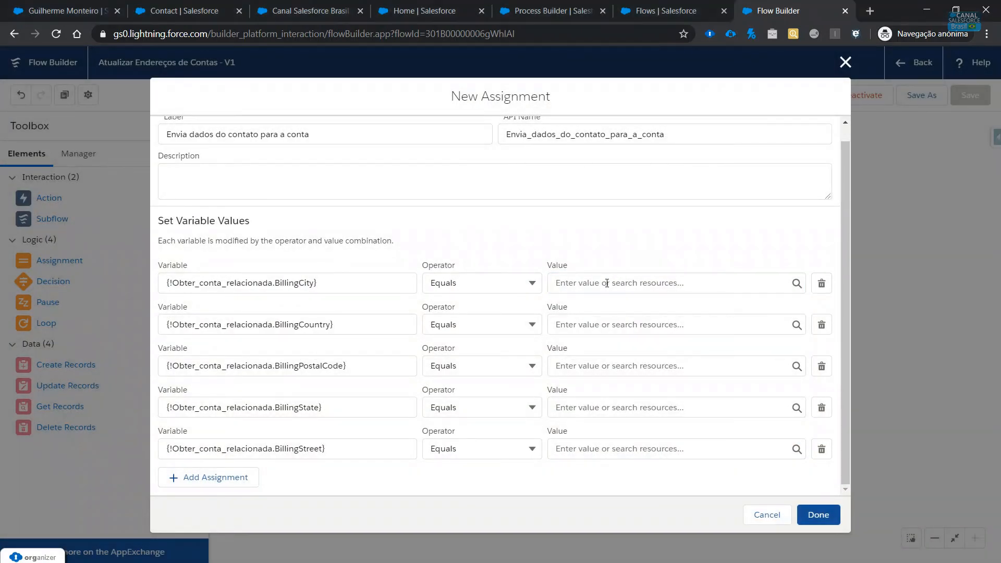
pyautogui.click(607, 283)
pyautogui.click(609, 308)
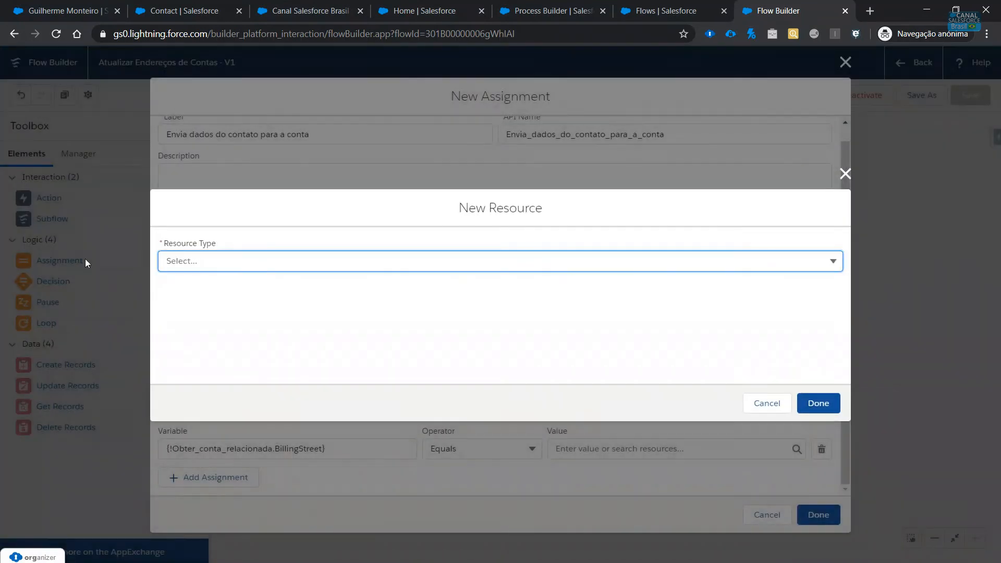
pyautogui.click(252, 263)
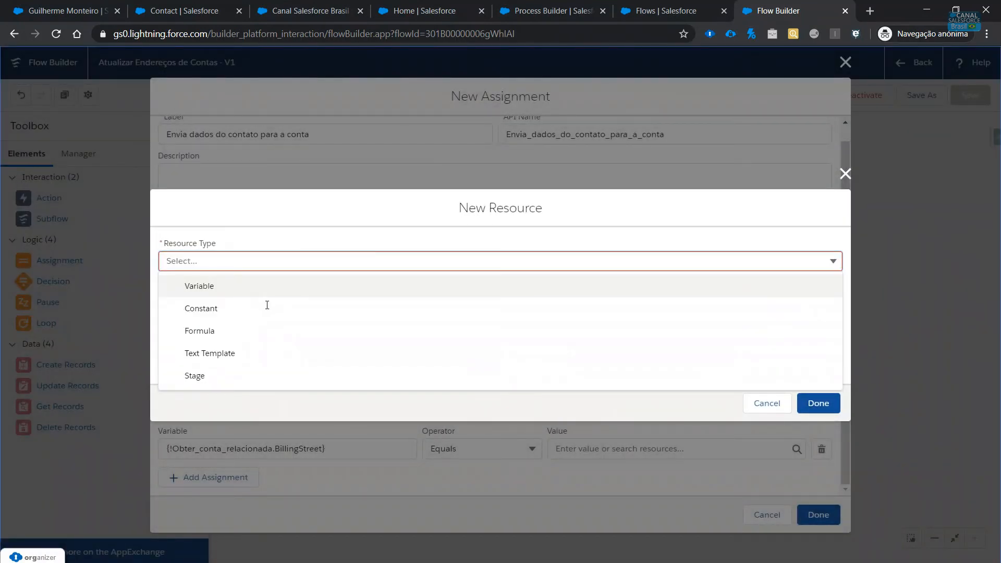
pyautogui.click(245, 287)
pyautogui.write('var')
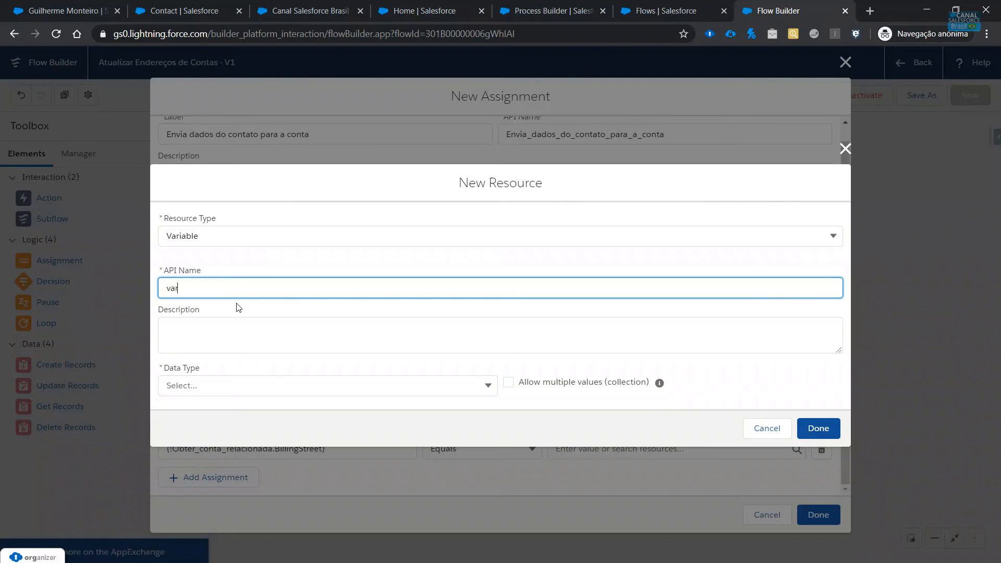
pyautogui.write('BillingCity')
pyautogui.press('Tab')
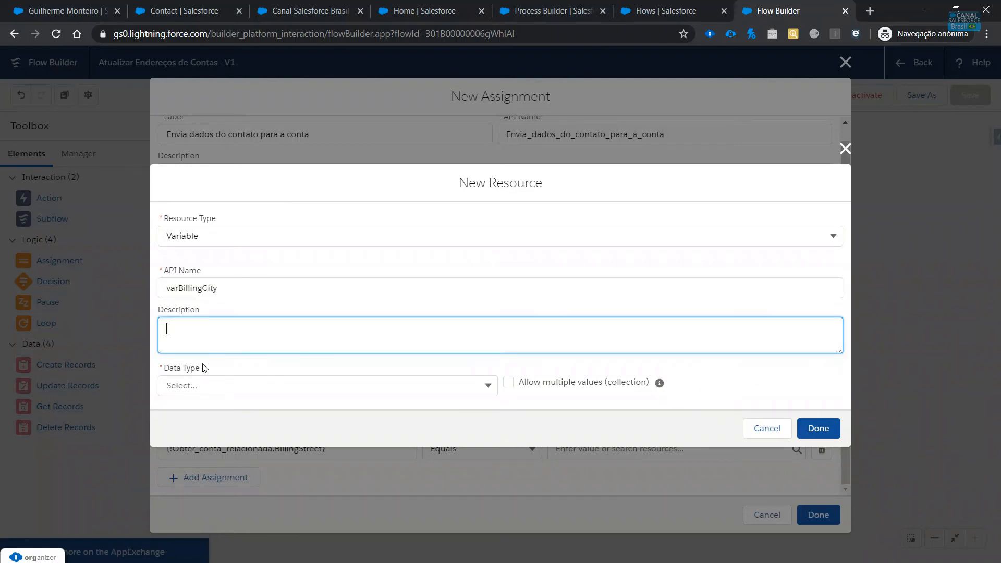
# Make varBillingCity a Text variable available for input and output, and finish creating it
pyautogui.click(229, 380)
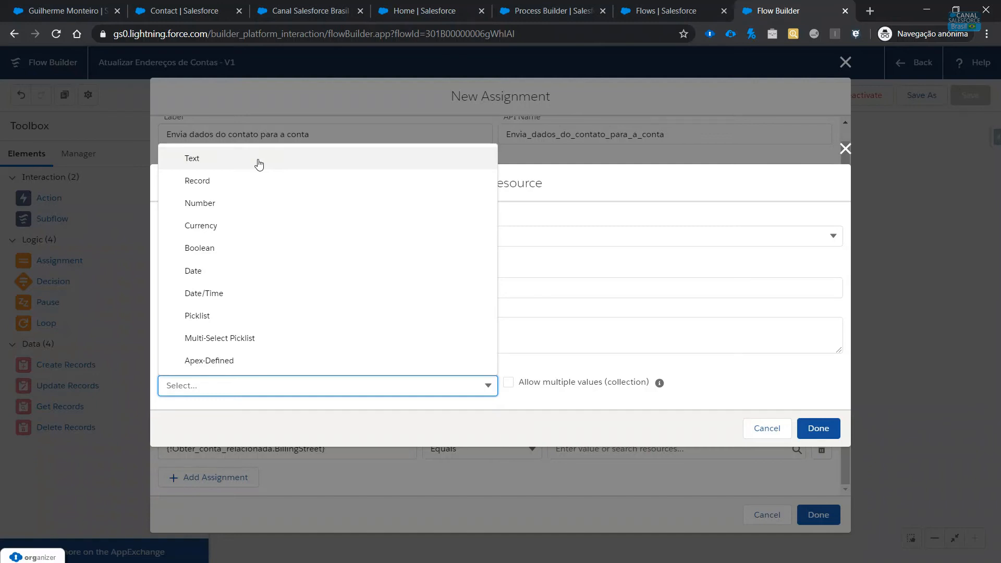
pyautogui.click(258, 164)
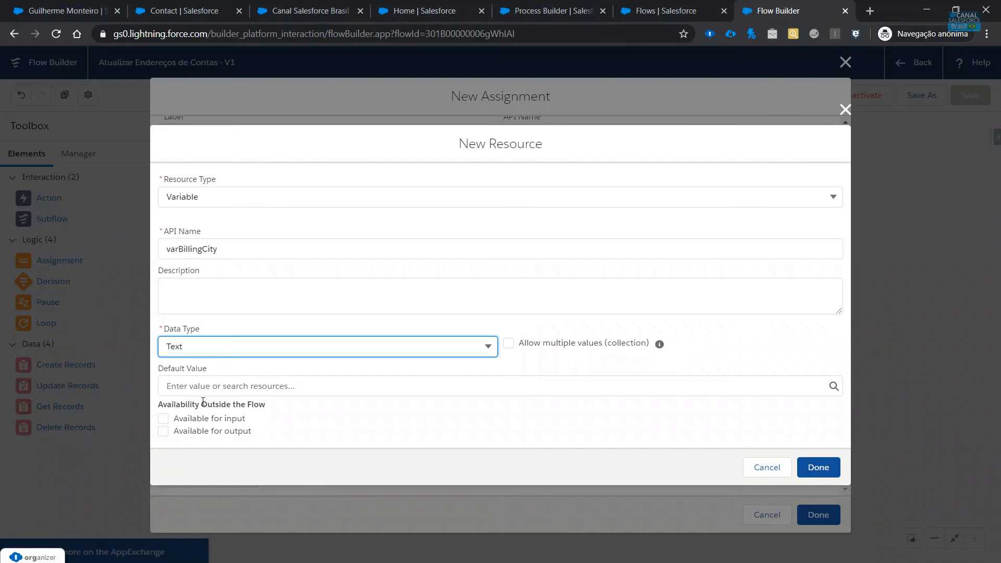
pyautogui.click(207, 431)
pyautogui.click(207, 418)
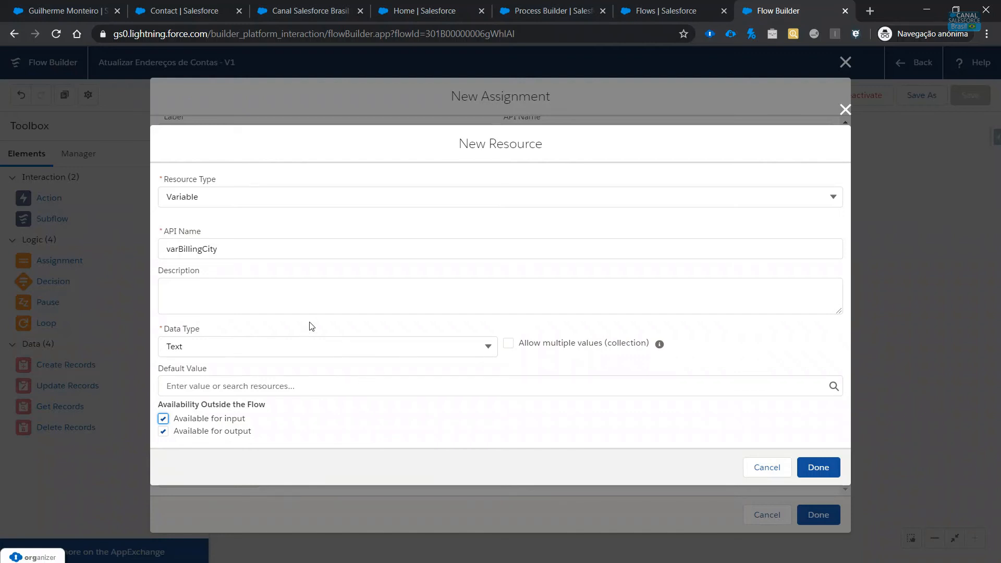
pyautogui.click(828, 472)
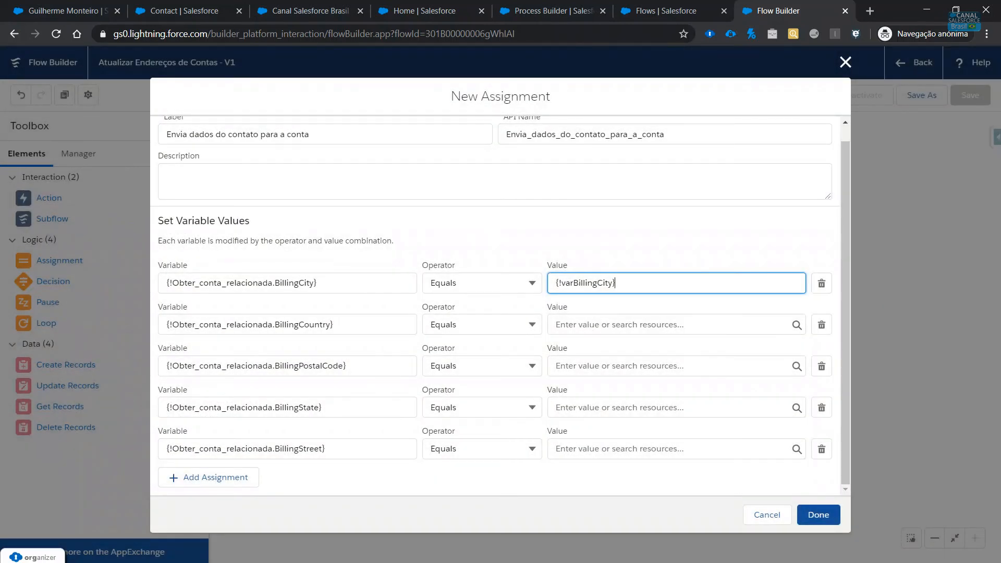
# Create the Text variable varBillingCountry, available for input and output, as the value of the BillingCountry assignment
pyautogui.click(585, 325)
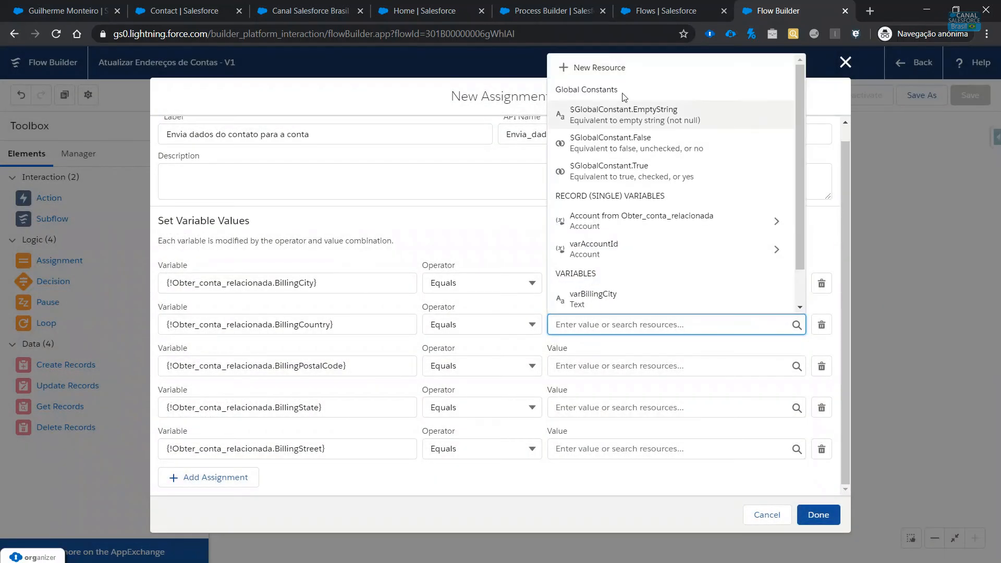
pyautogui.click(624, 68)
pyautogui.click(247, 260)
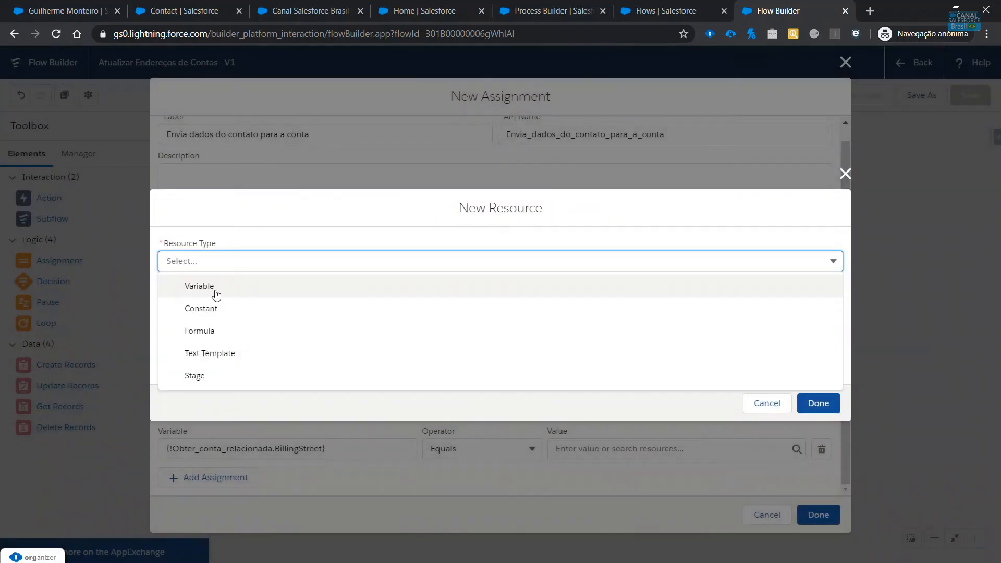
pyautogui.click(216, 295)
pyautogui.click(231, 292)
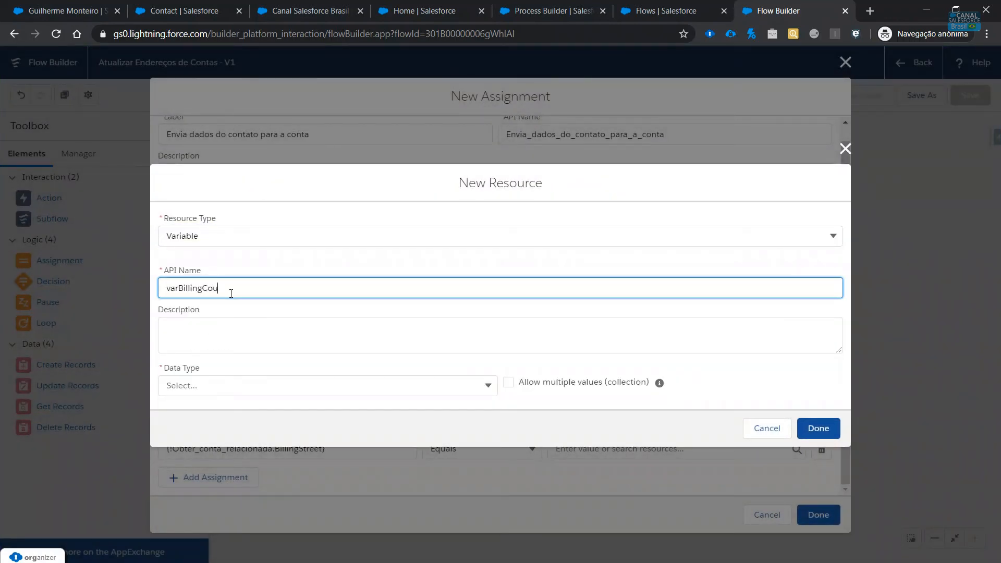
pyautogui.click(189, 385)
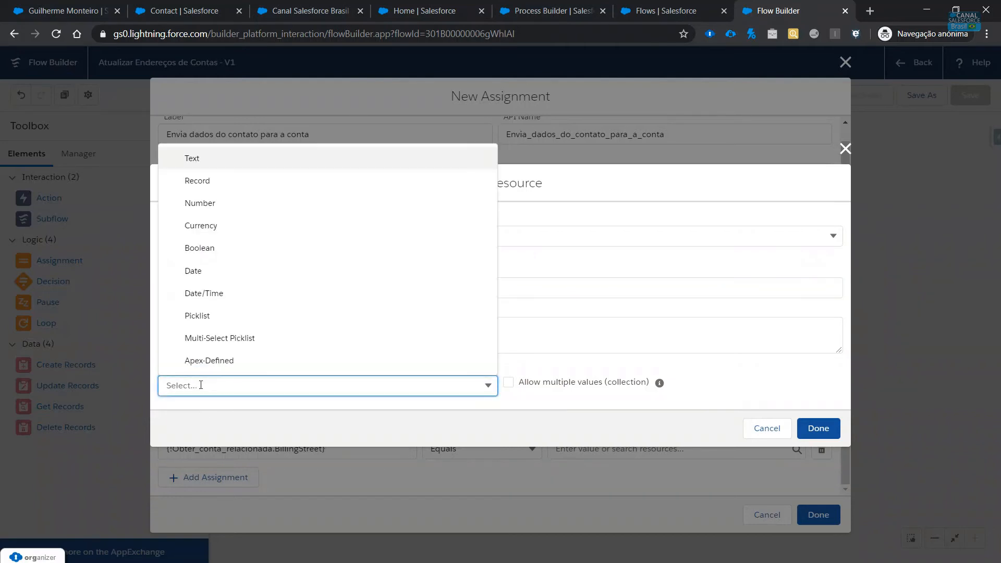
pyautogui.click(244, 161)
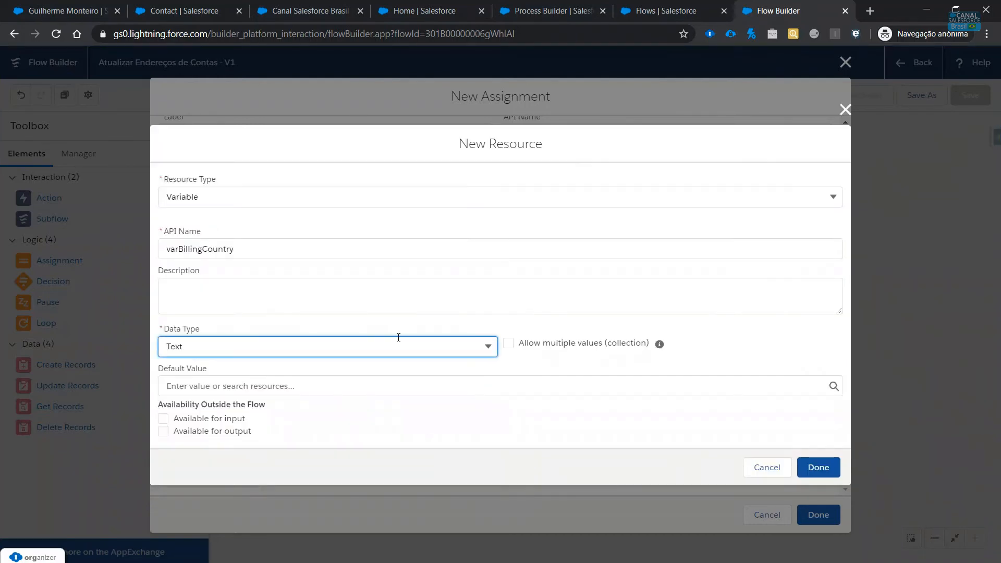
pyautogui.click(215, 418)
pyautogui.click(219, 431)
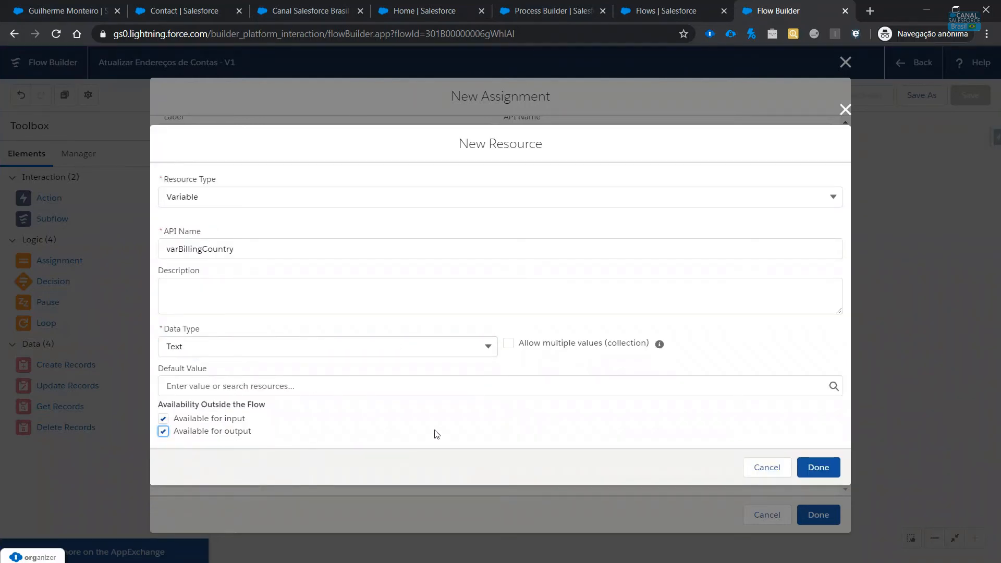
pyautogui.click(831, 469)
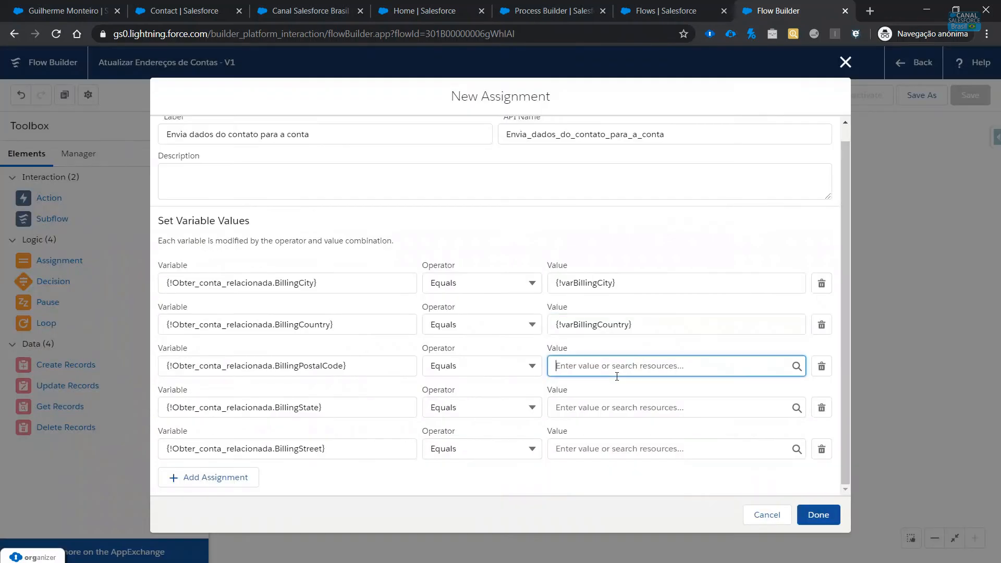
# Create the Text variable varBillingPostalCode as the value of the BillingPostalCode assignment
pyautogui.click(611, 367)
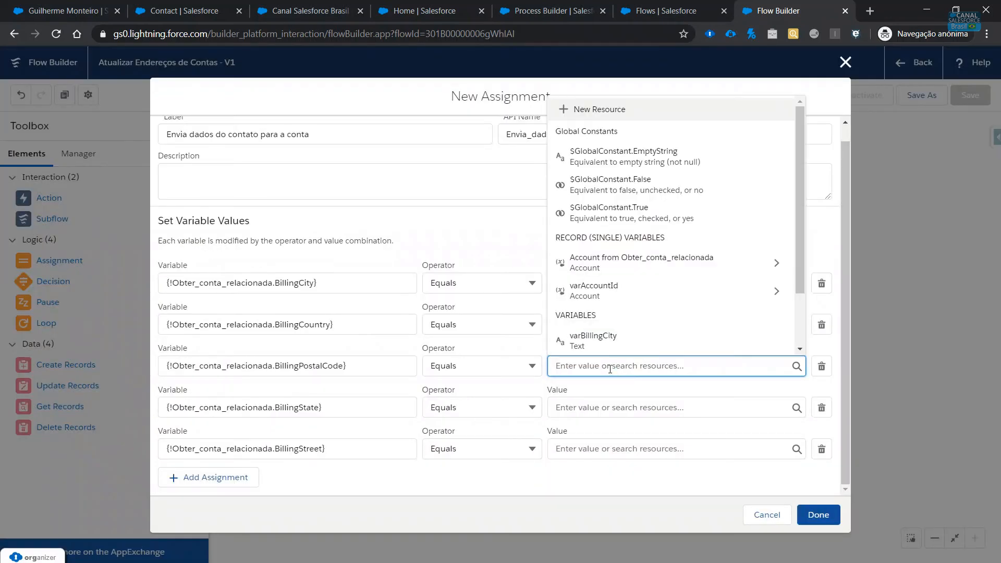
pyautogui.click(587, 110)
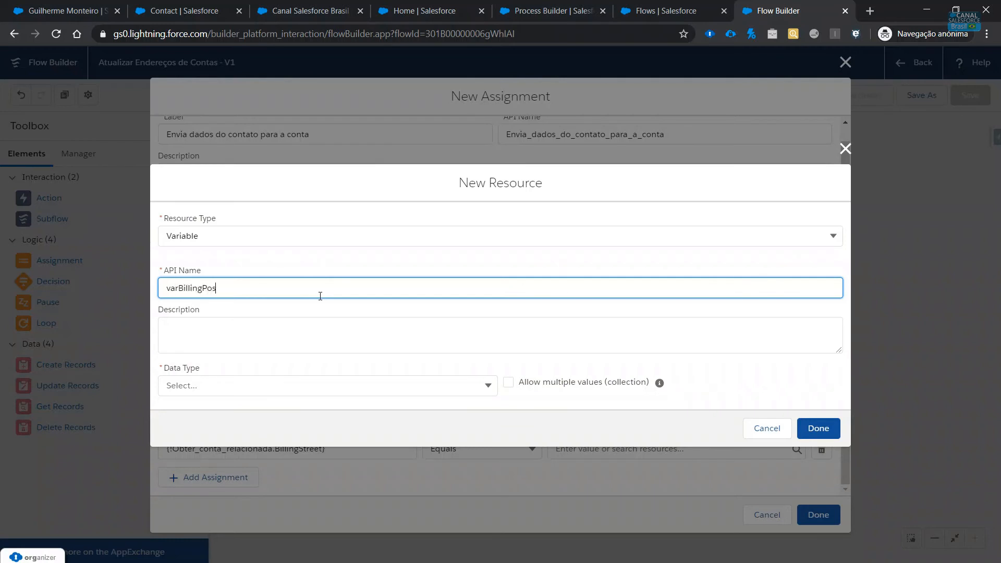
pyautogui.write('Code')
pyautogui.click(320, 332)
pyautogui.click(271, 386)
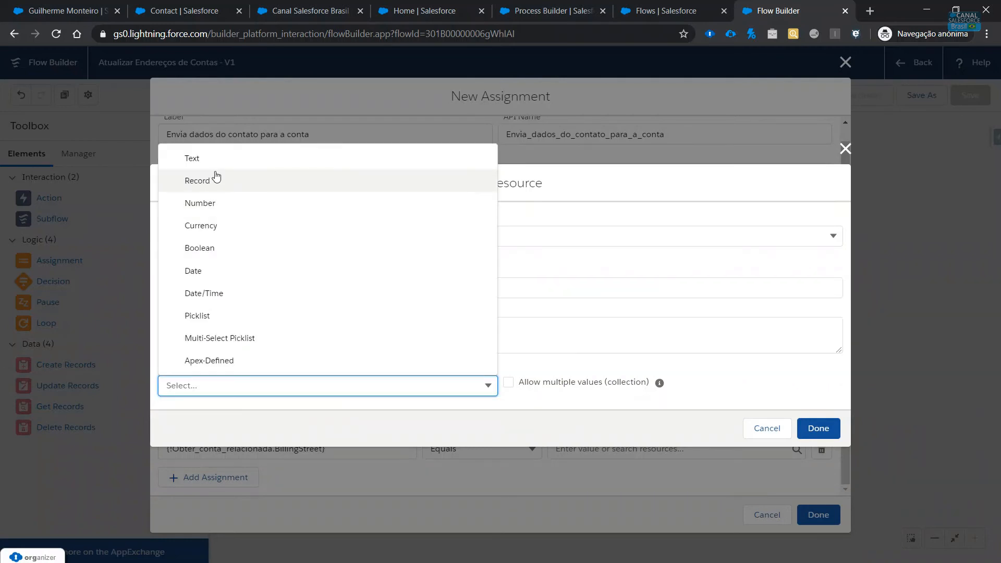
pyautogui.click(221, 165)
pyautogui.click(818, 468)
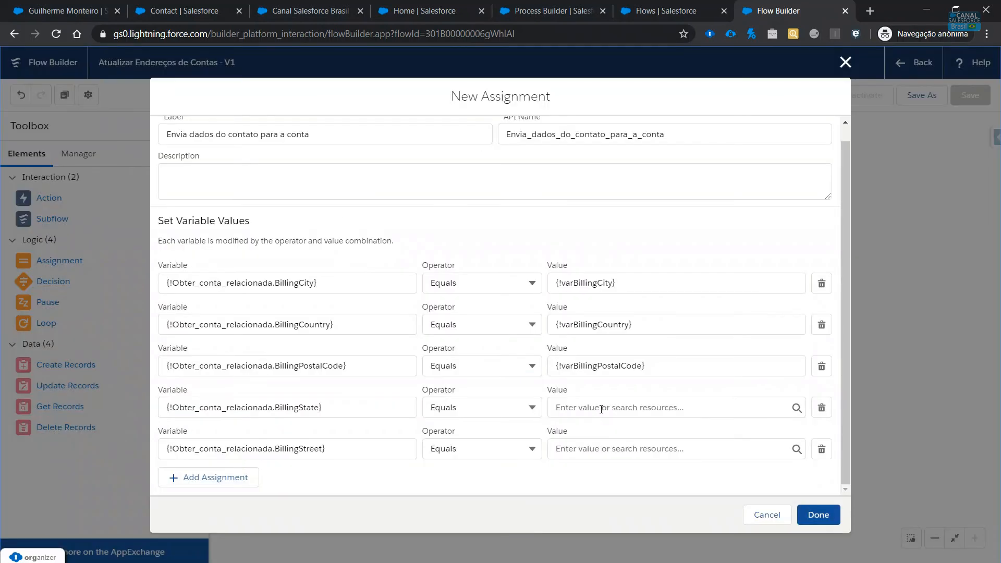
# Create the Text variable varBillingState, available for input, as the value of the BillingState assignment
pyautogui.click(601, 409)
pyautogui.click(620, 152)
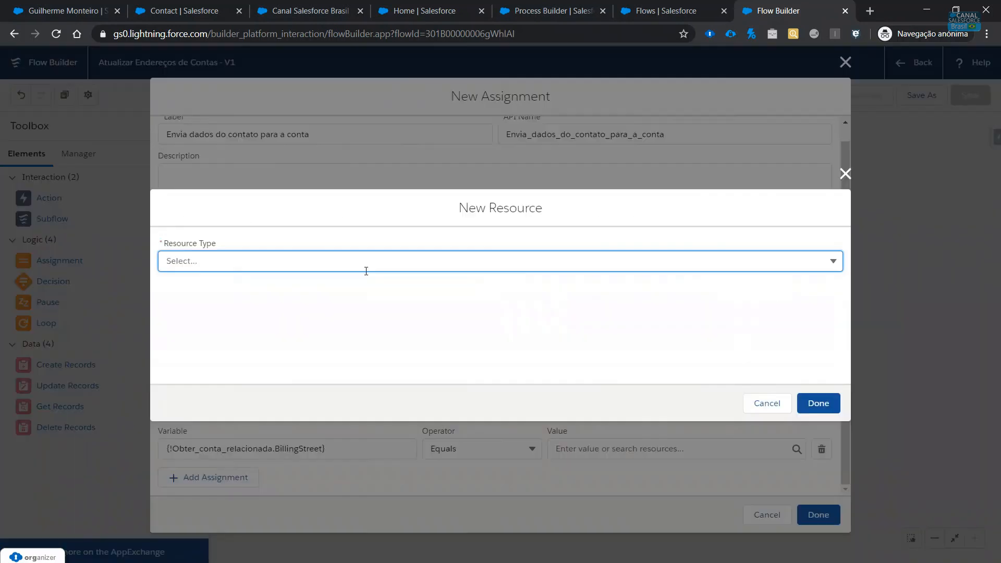
pyautogui.click(366, 269)
pyautogui.click(224, 287)
pyautogui.click(227, 286)
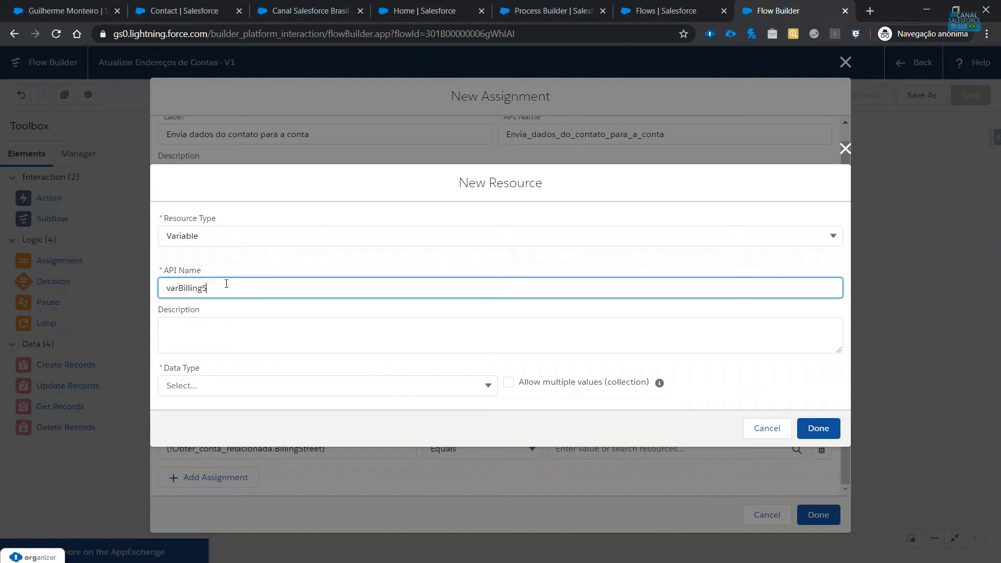
pyautogui.write('varBillingState')
pyautogui.click(181, 387)
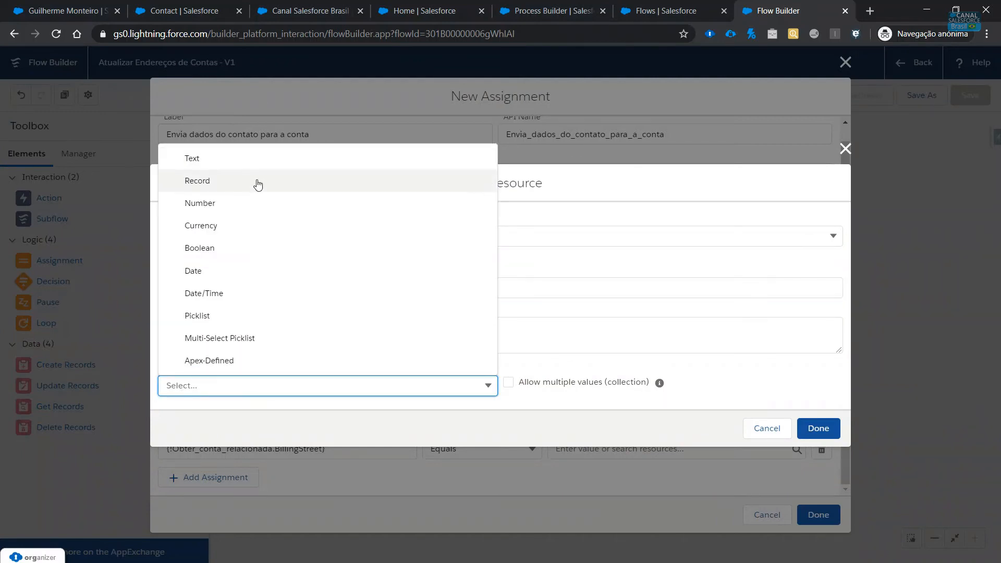
pyautogui.click(245, 157)
pyautogui.click(244, 419)
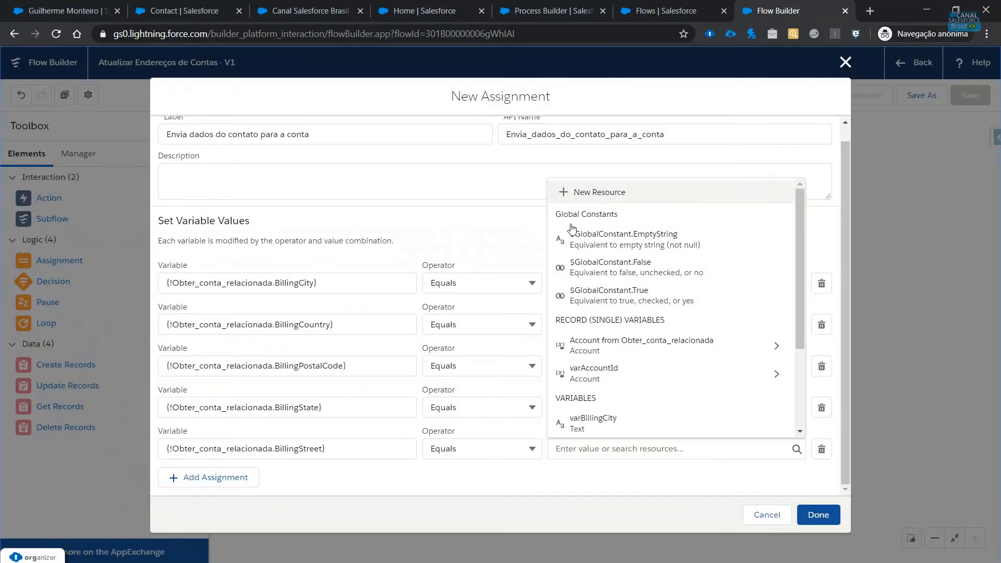
# Create the Text variable varBillingStreet, available for input and output, as the BillingStreet assignment's value, and finish the Assignment element
pyautogui.click(596, 193)
pyautogui.click(365, 261)
pyautogui.click(218, 291)
pyautogui.click(201, 289)
pyautogui.write('varBillingStreet')
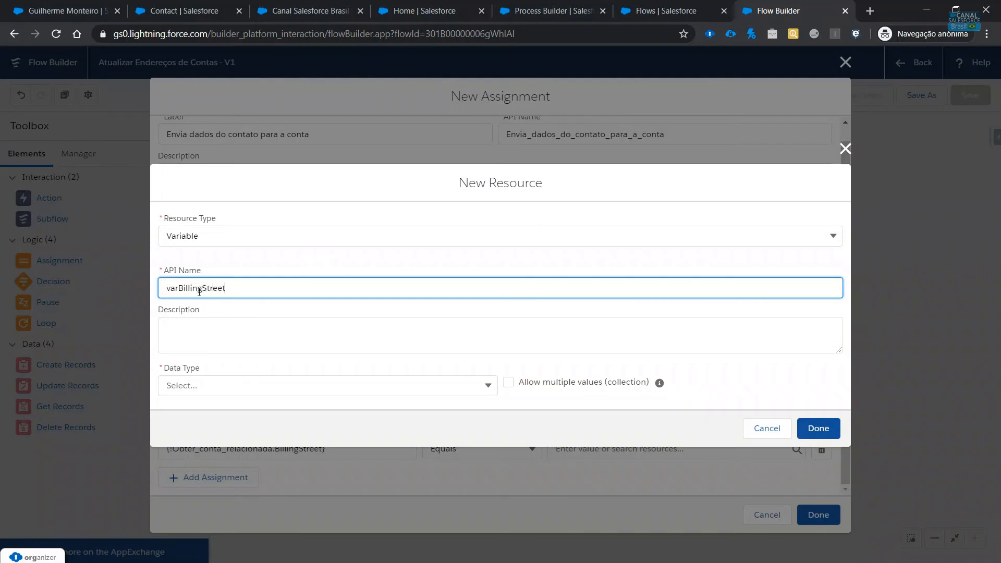
pyautogui.click(261, 386)
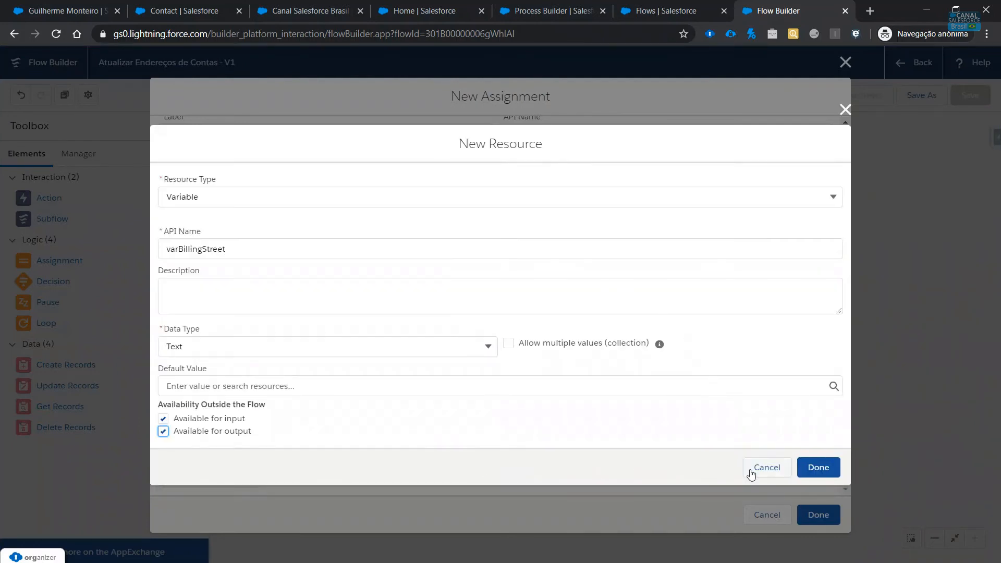
pyautogui.click(818, 467)
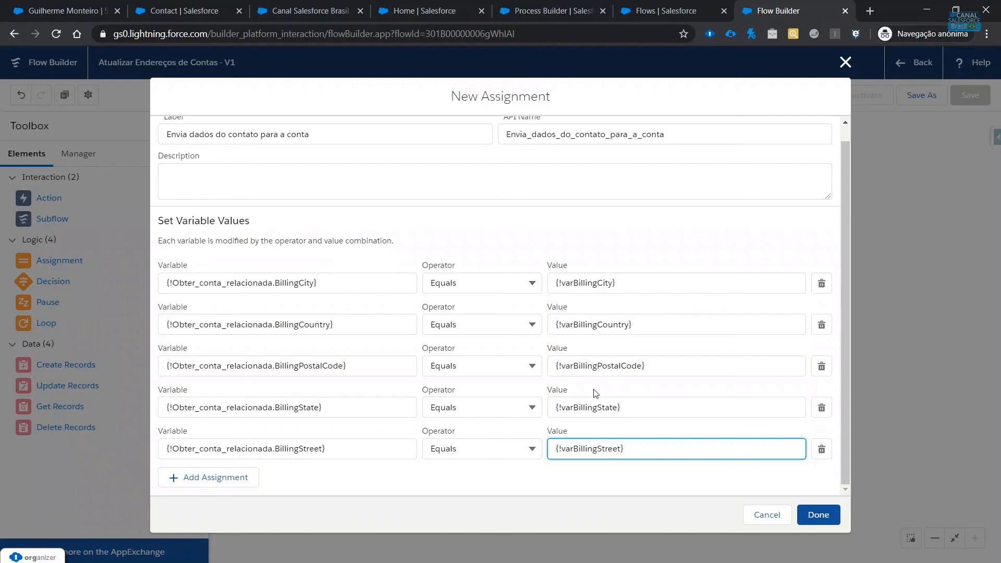
pyautogui.click(817, 515)
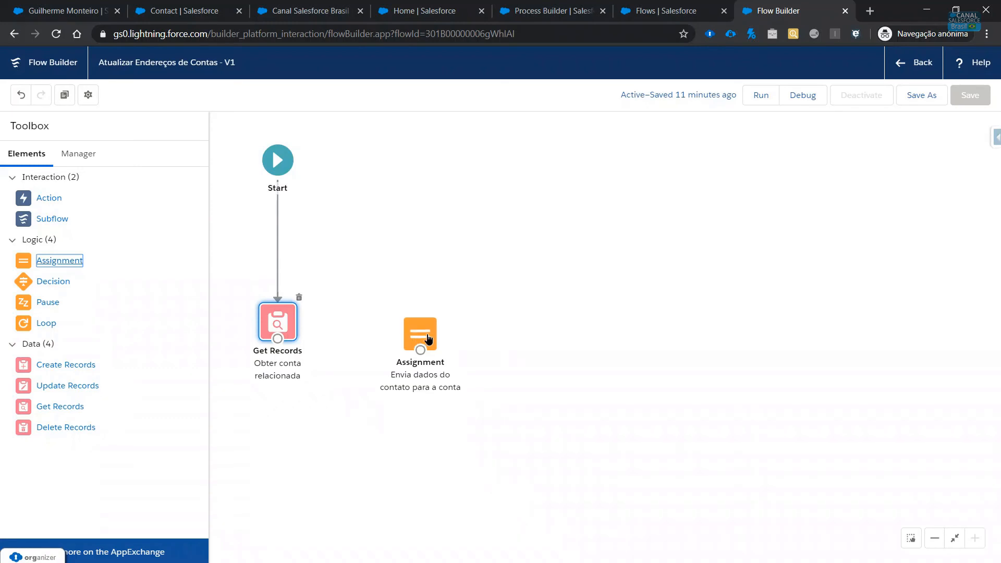
# Align the Assignment element beside Get Records on the canvas and connect Get Records to it
pyautogui.moveTo(413, 345); pyautogui.dragTo(435, 335)
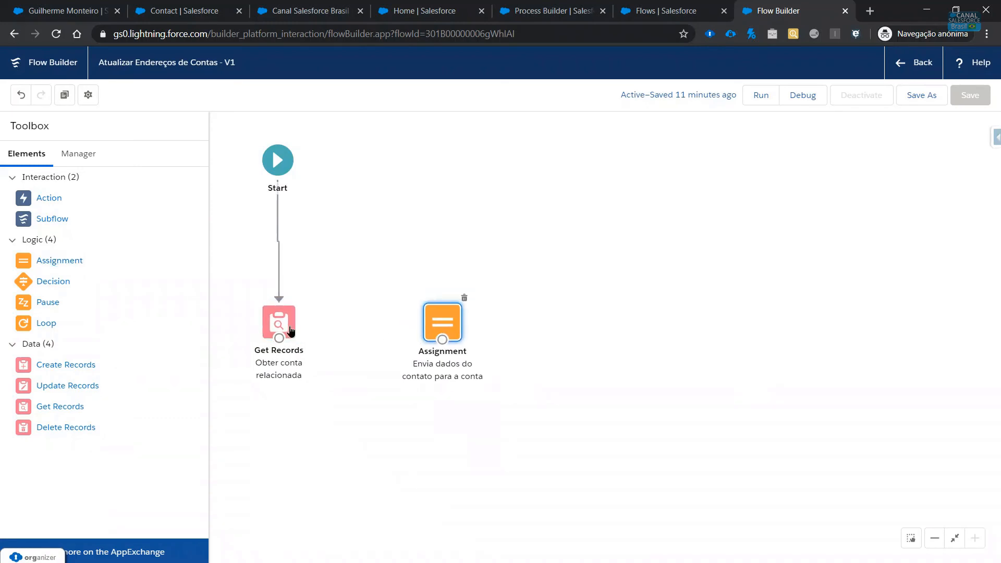
pyautogui.moveTo(291, 332); pyautogui.dragTo(472, 329)
pyautogui.moveTo(396, 386); pyautogui.dragTo(391, 388)
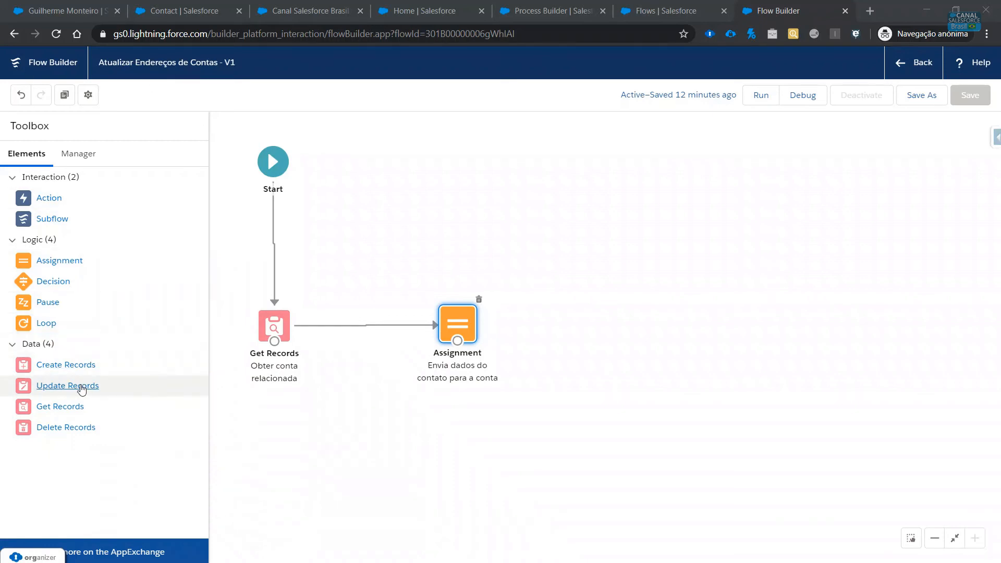
# Add an Update Records element labelled "Comitar Alterações da Conta" with the API name Comitar_Alteracoes_da_Conta
pyautogui.moveTo(80, 386); pyautogui.dragTo(585, 317)
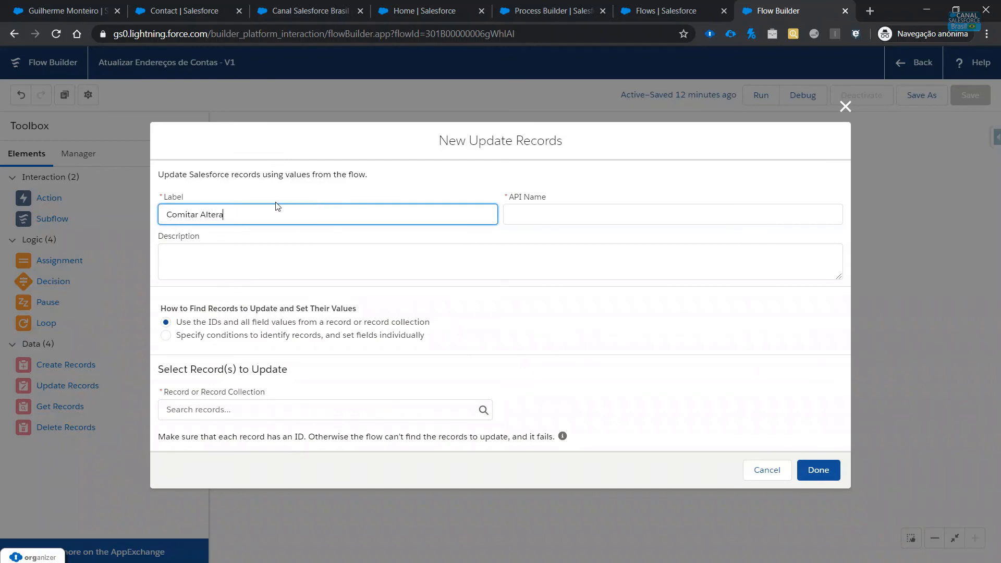
pyautogui.write('Comitar Alterações da Conta')
pyautogui.press('Tab')
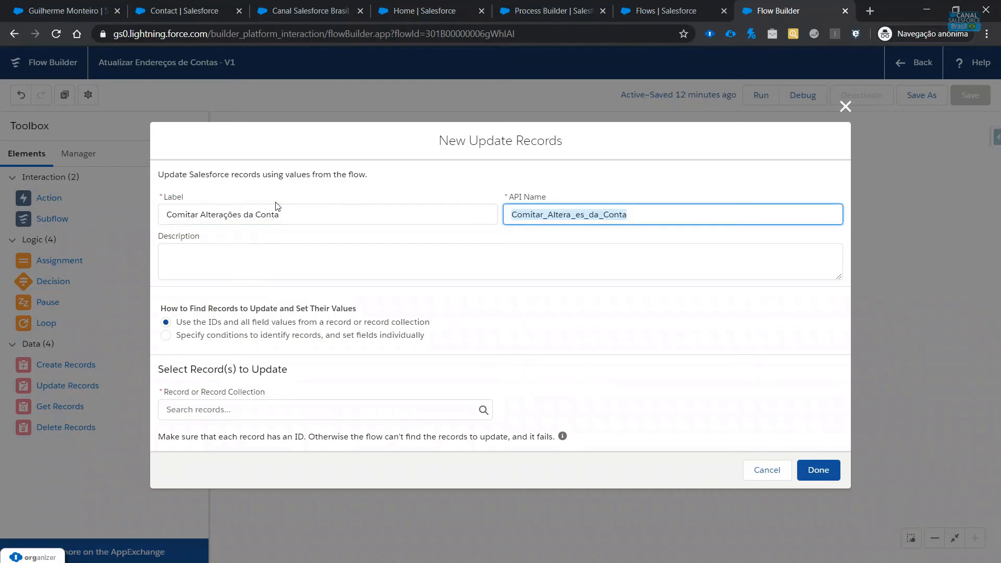
pyautogui.click(575, 215)
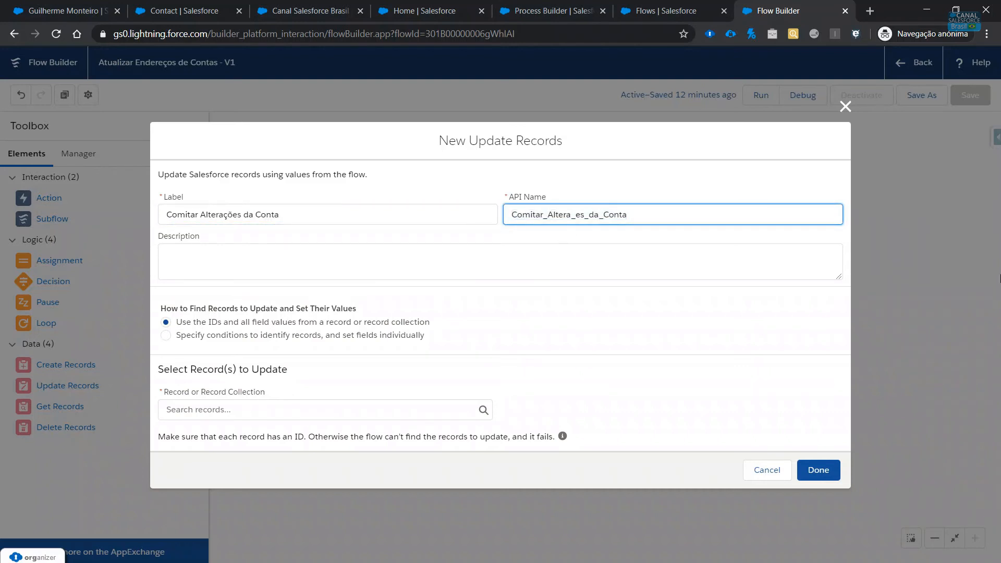
pyautogui.press('BackSpace')
pyautogui.write('co')
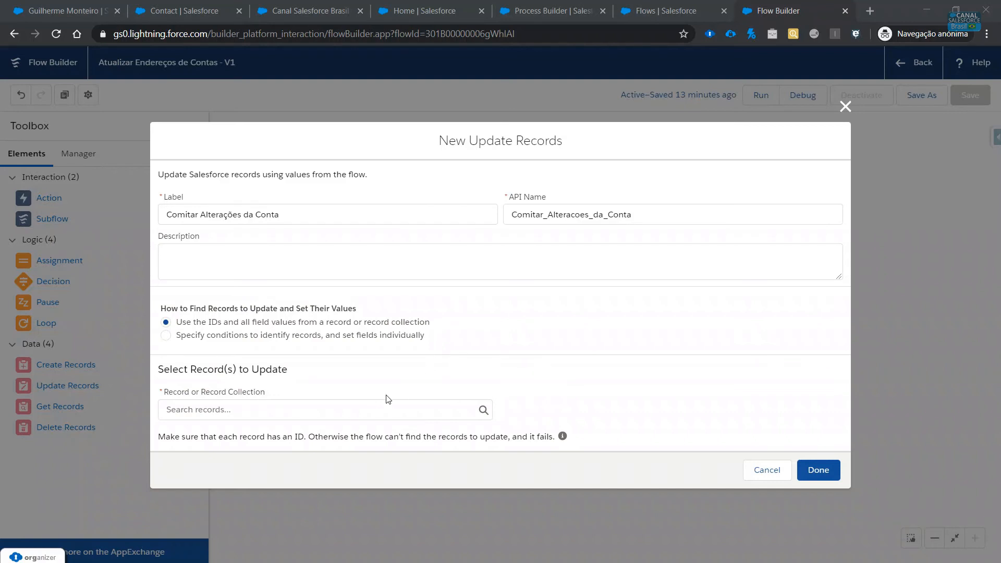
# Set Obter_conta_relacionada as the record to update, finish the element, and connect the Assignment to Update Records in an aligned row
pyautogui.click(307, 412)
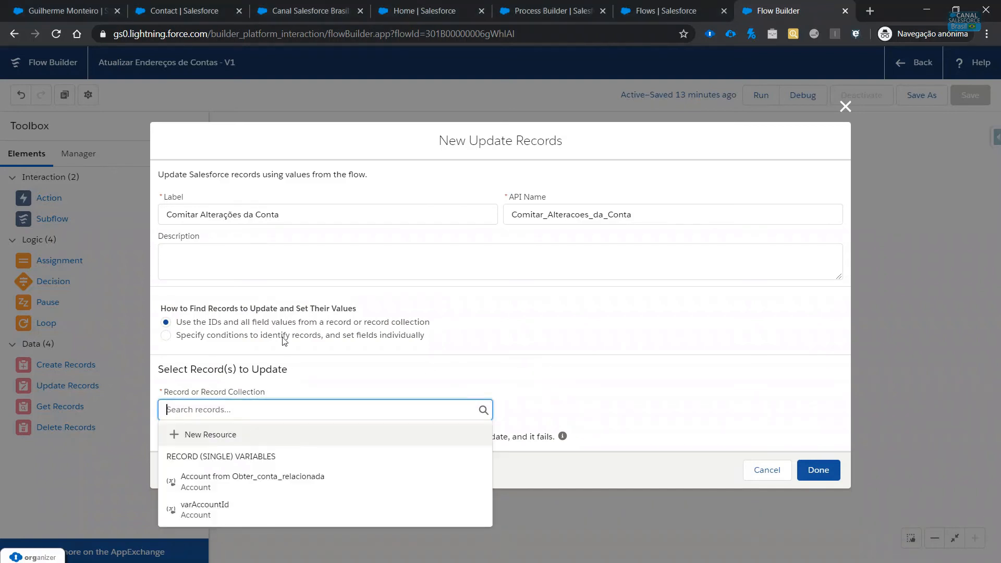
pyautogui.click(283, 480)
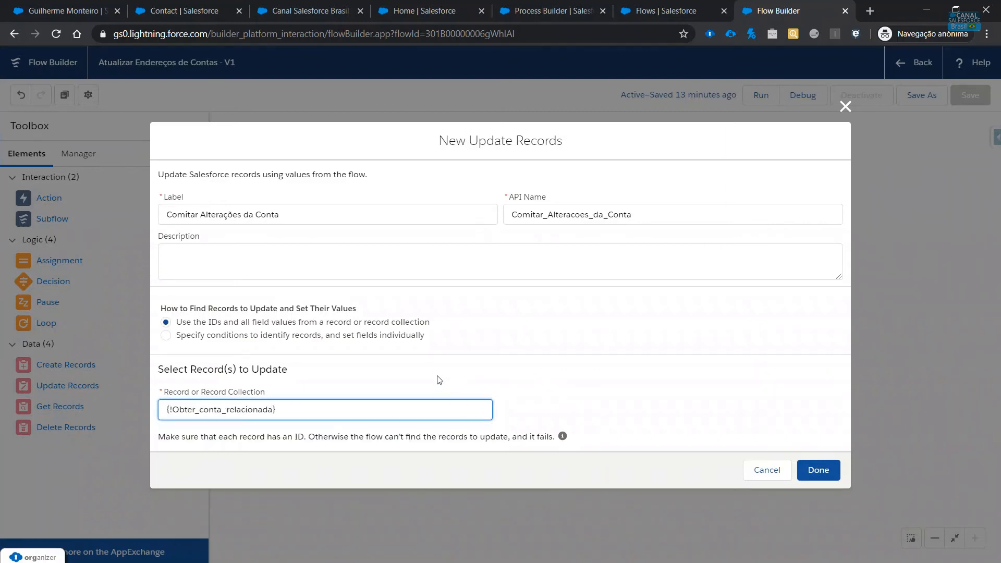
pyautogui.click(831, 474)
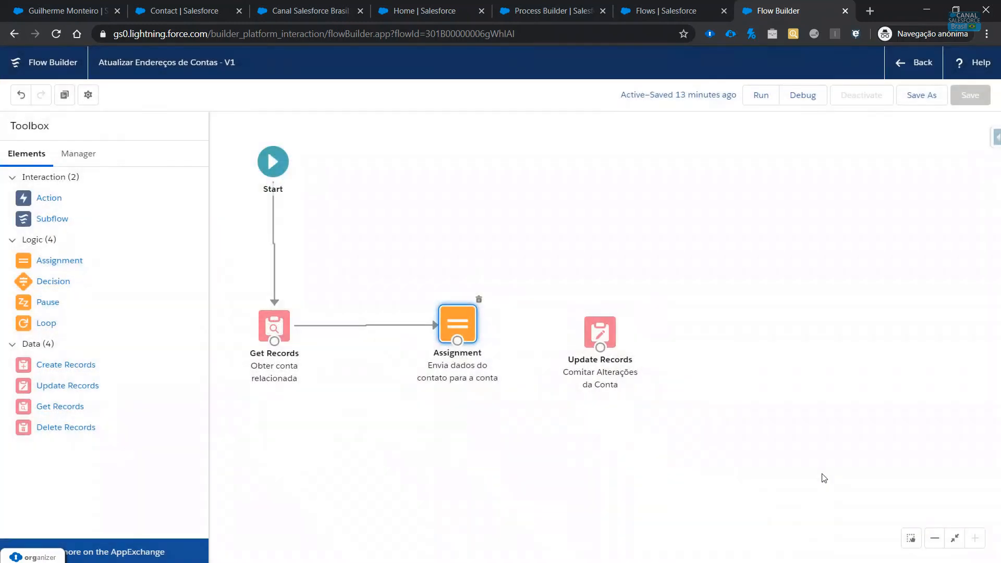
pyautogui.moveTo(457, 340); pyautogui.dragTo(650, 329)
pyautogui.moveTo(454, 325); pyautogui.dragTo(461, 325)
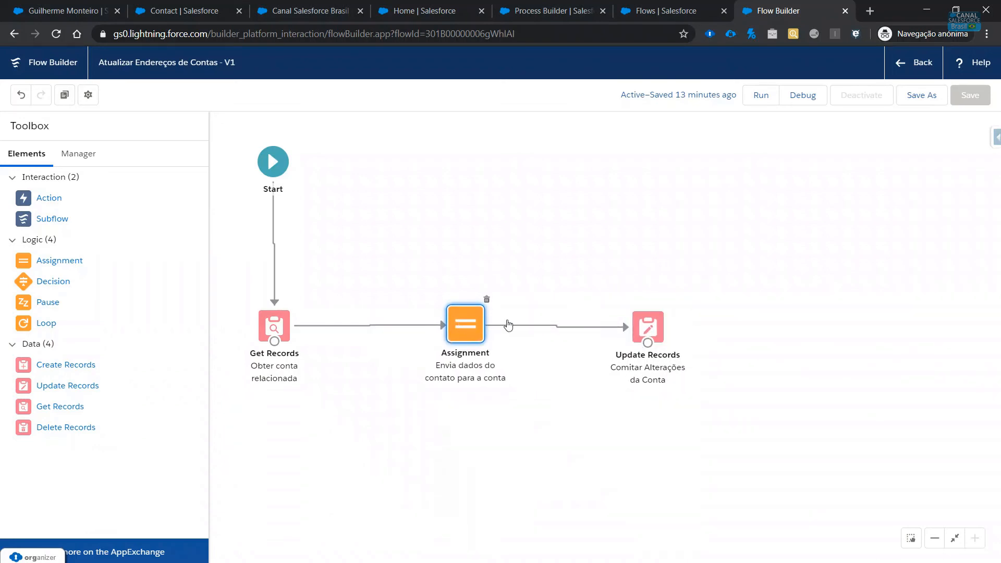
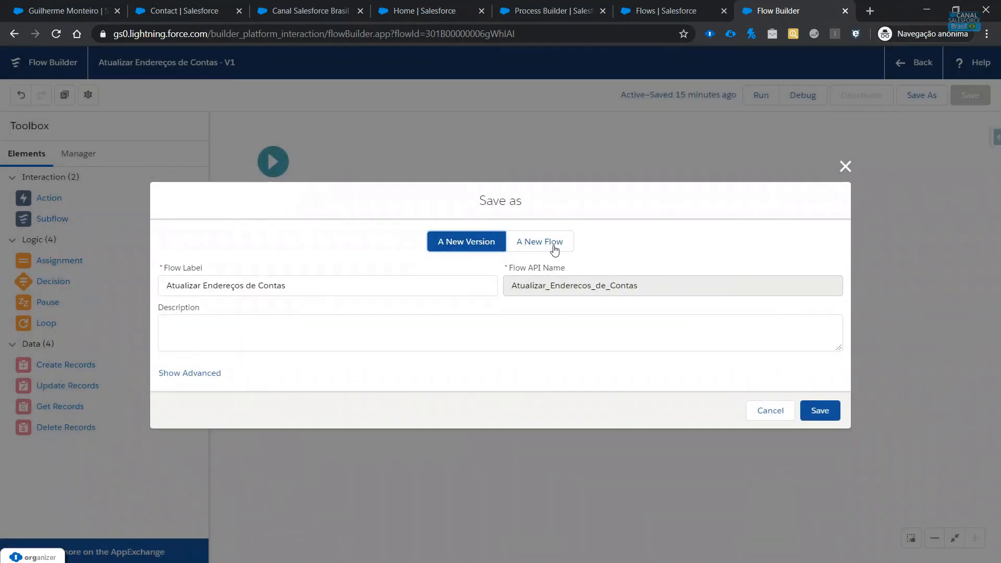
# Save the flow as a new version and activate it, returning to the Contato process in Process Builder
pyautogui.click(816, 420)
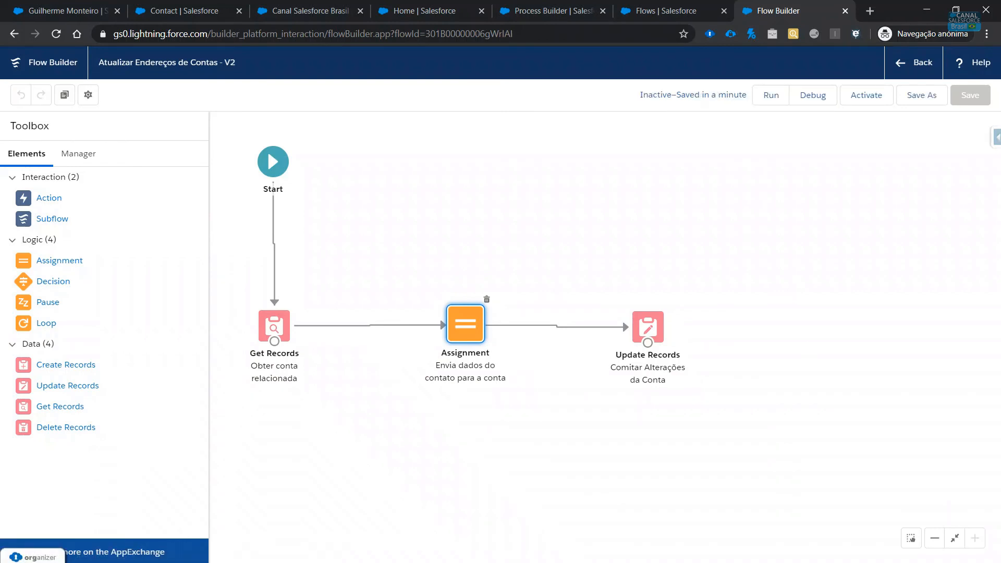
pyautogui.click(866, 95)
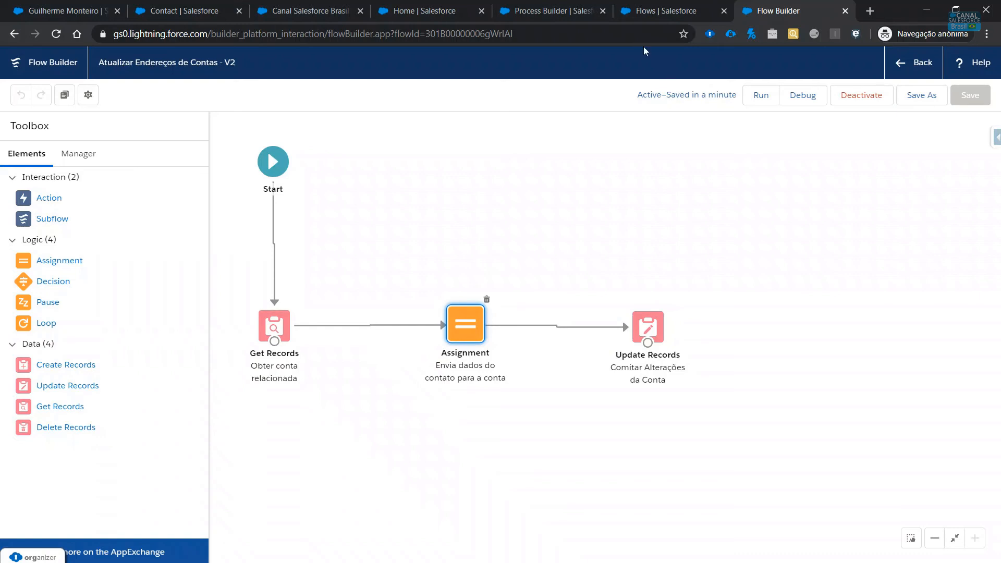
pyautogui.click(559, 16)
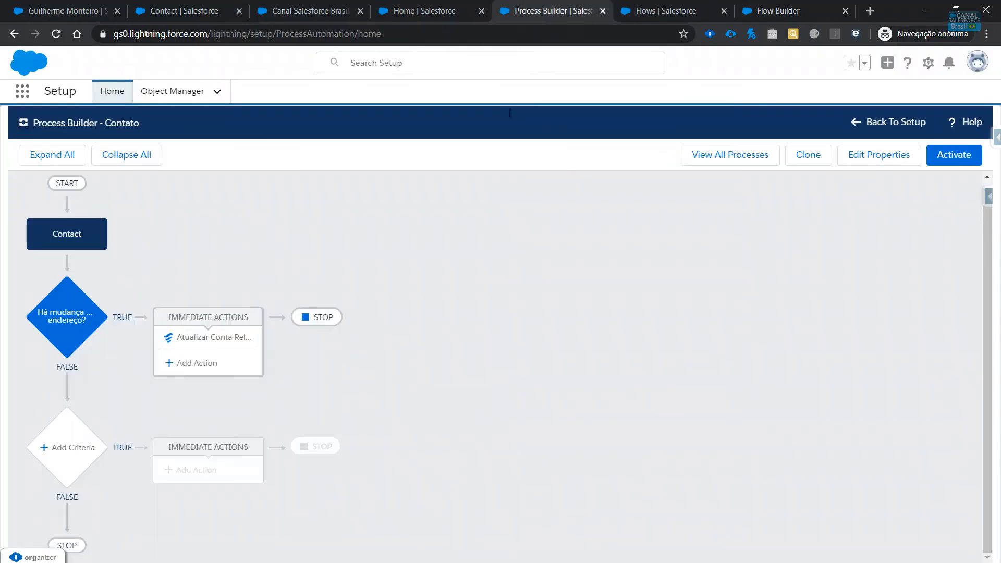
pyautogui.click(253, 339)
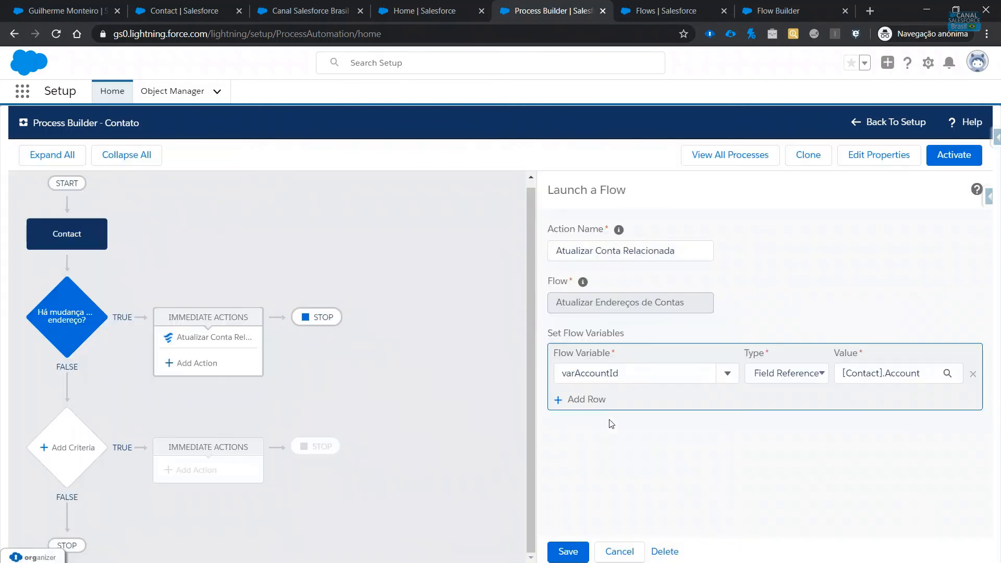
pyautogui.click(602, 406)
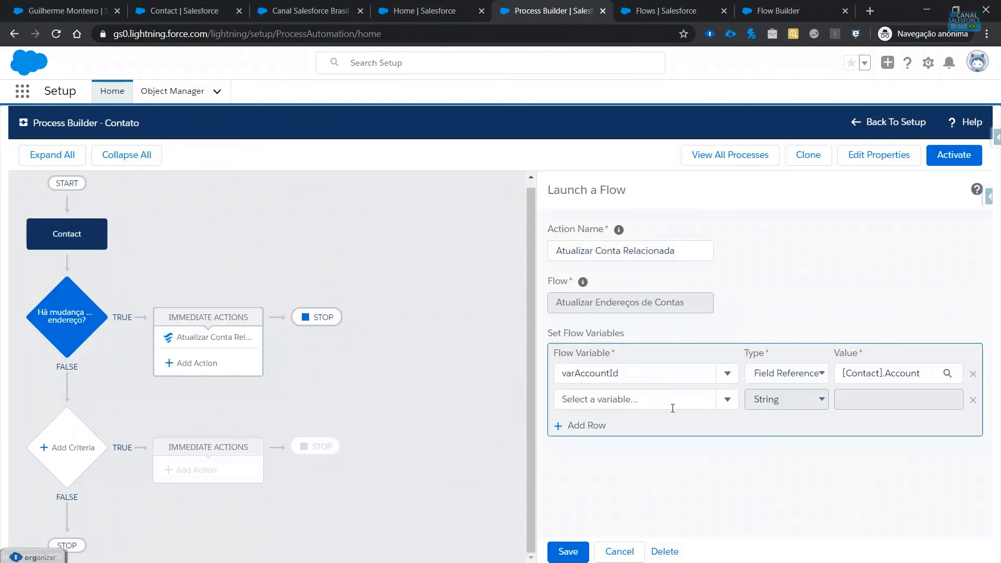
pyautogui.click(726, 402)
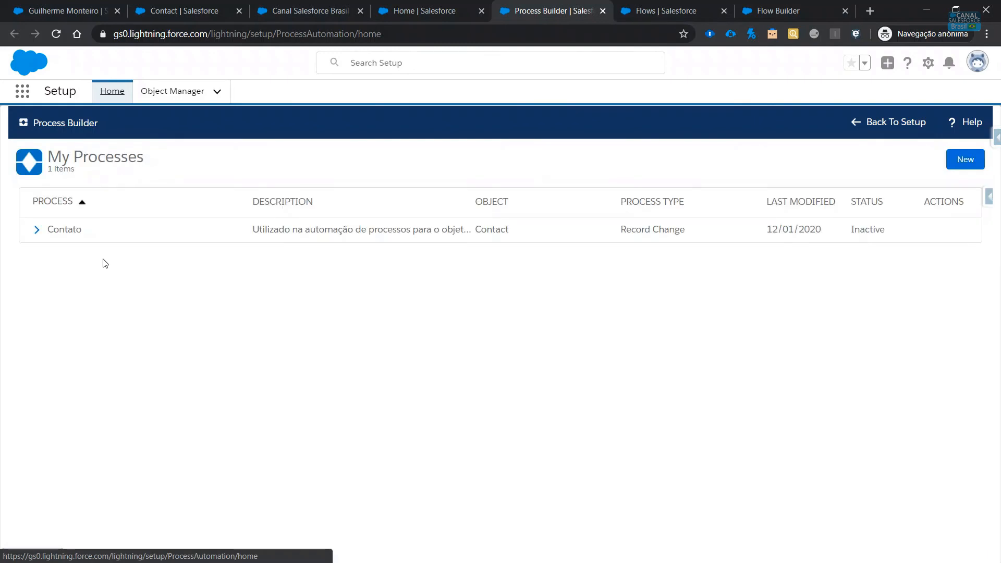
# Open version 1 of the Contato process and its Atualizar Conta Relacionada flow action for editing
pyautogui.click(37, 233)
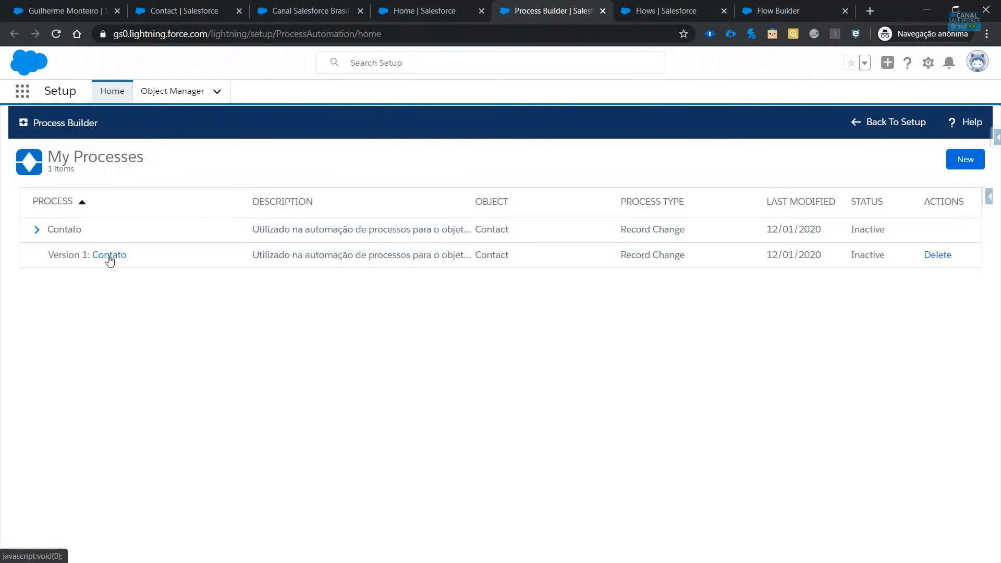
pyautogui.click(109, 256)
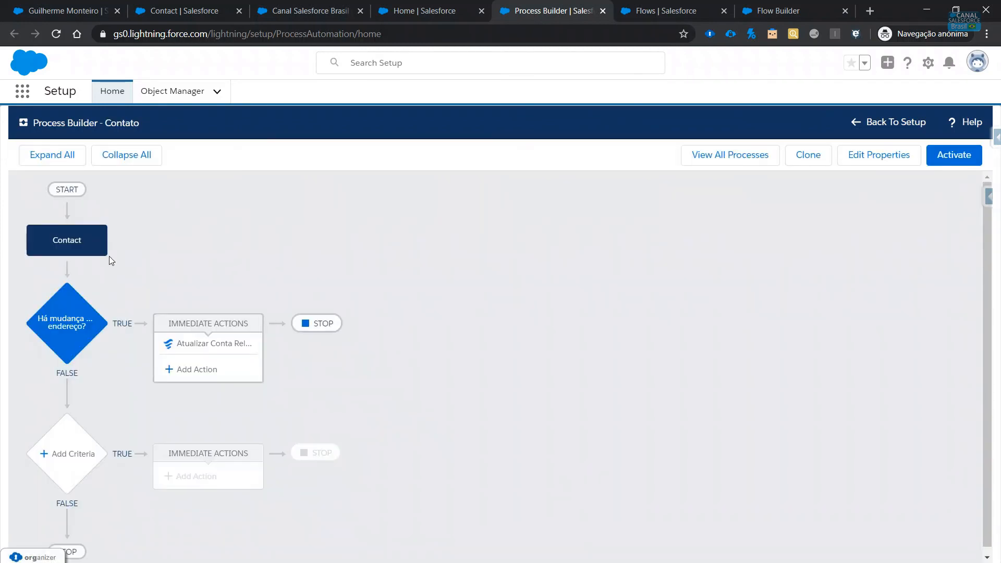
pyautogui.click(206, 345)
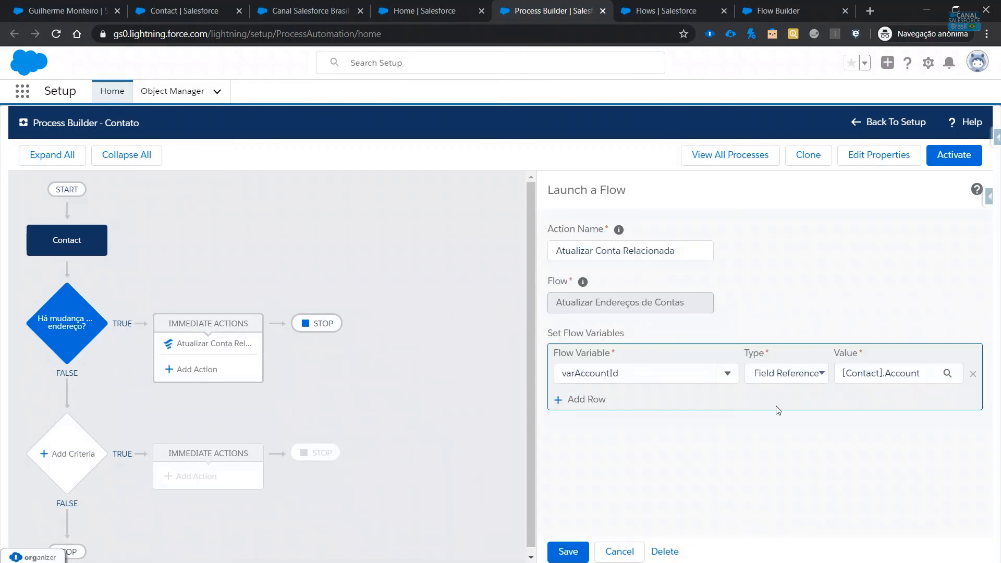
# Add flow variable rows for varBillingStreet and varBillingPostalCode to the Atualizar Conta Relacionada action
pyautogui.click(584, 401)
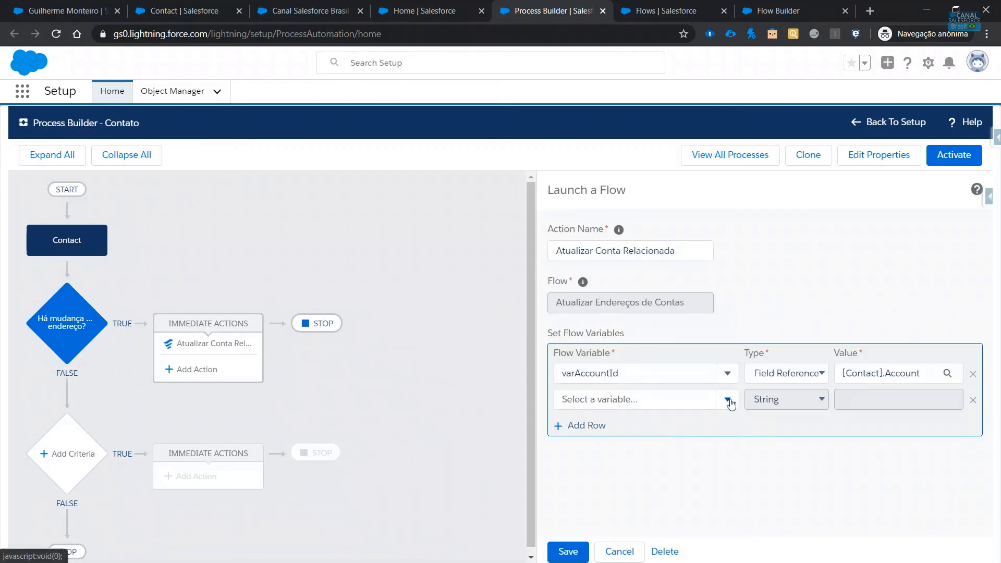
pyautogui.click(728, 402)
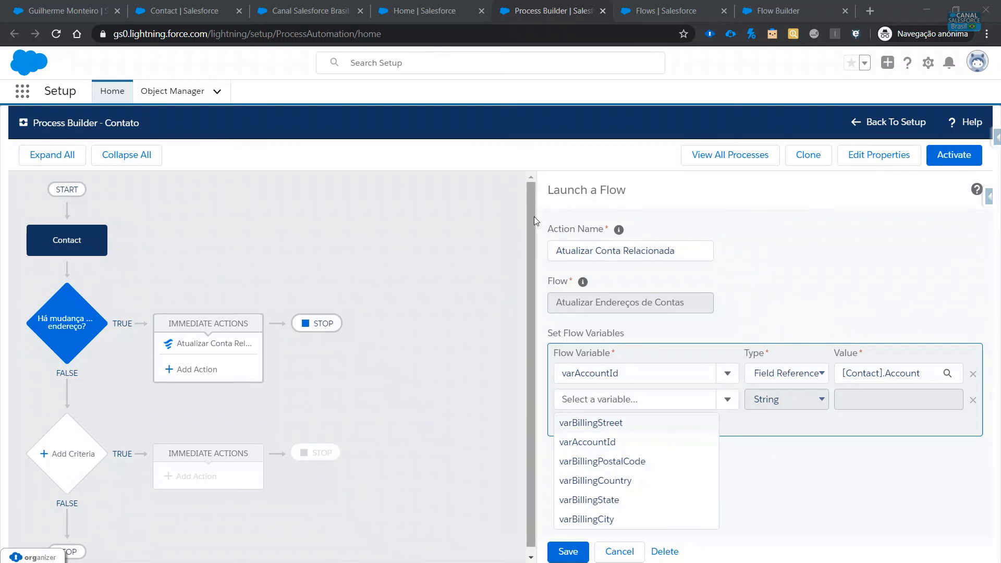
pyautogui.click(612, 423)
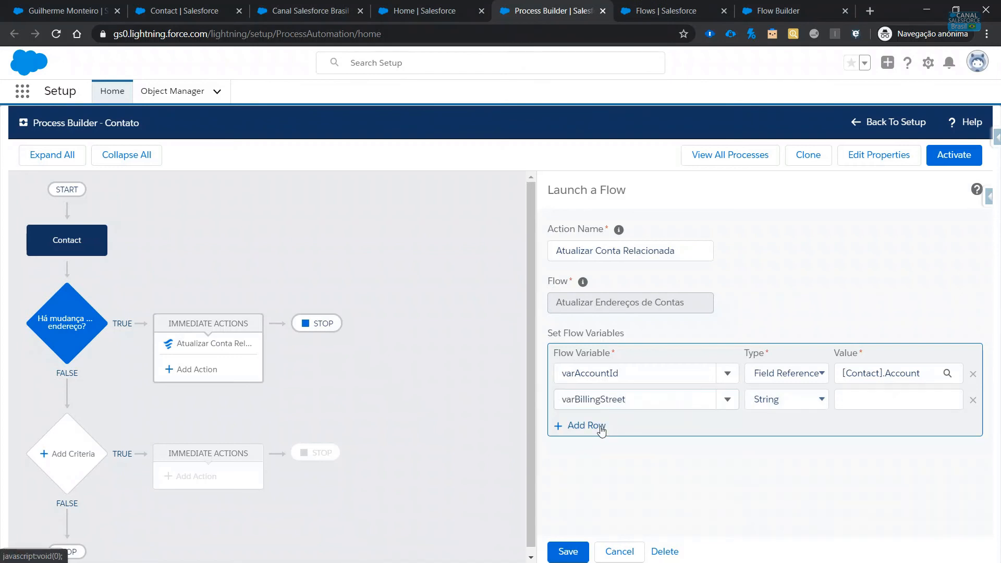
pyautogui.click(601, 426)
pyautogui.click(633, 431)
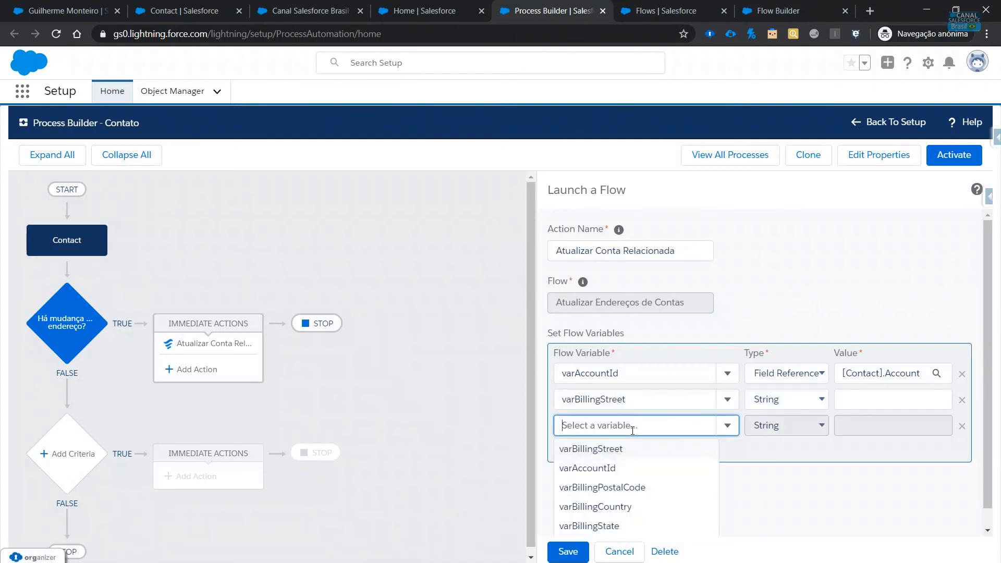
pyautogui.click(633, 487)
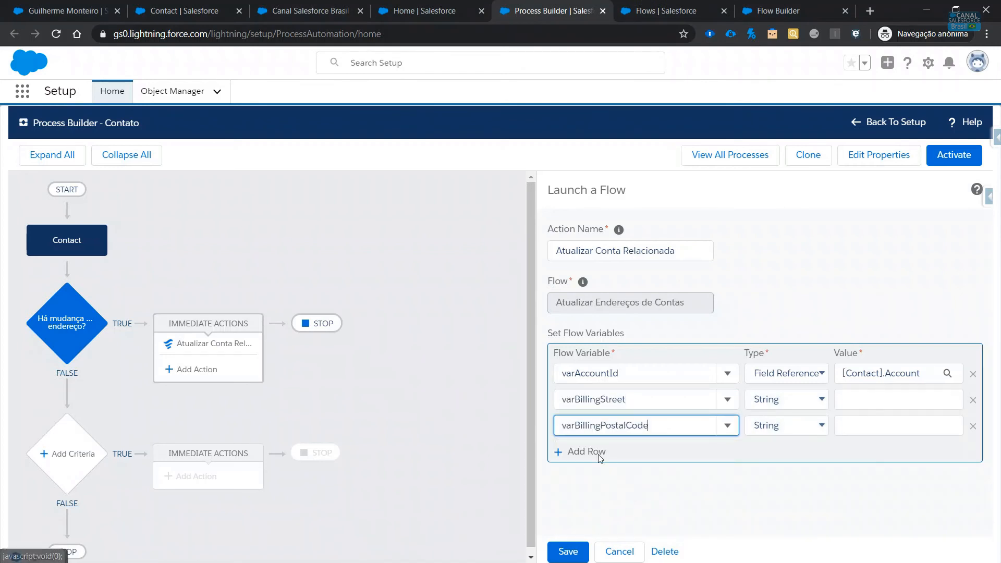
# Add further flow variable rows for varBillingCountry, varBillingState and varBillingCity to the flow action
pyautogui.click(588, 451)
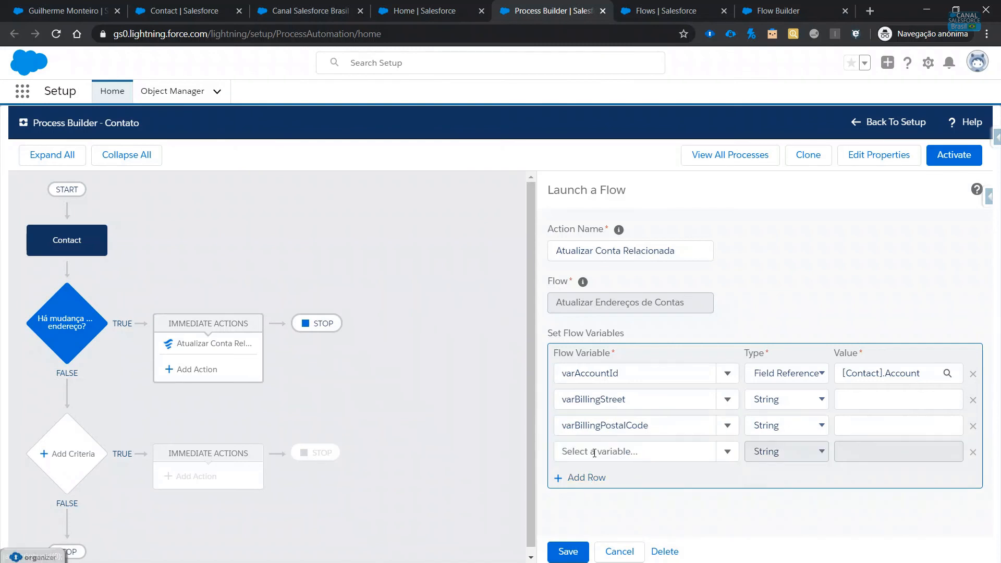
pyautogui.click(621, 451)
pyautogui.scroll(-2, 622, 454)
pyautogui.click(586, 480)
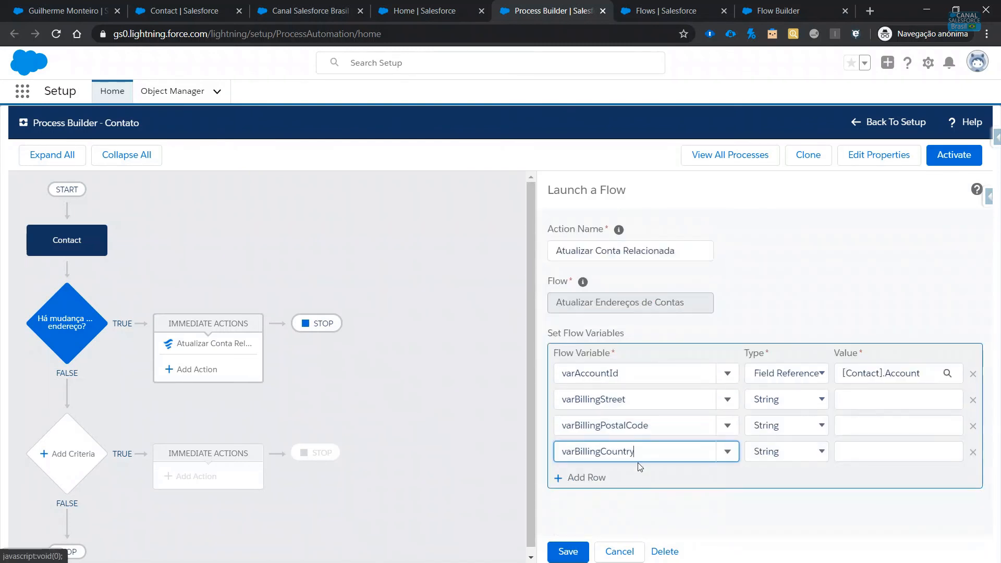
pyautogui.click(584, 477)
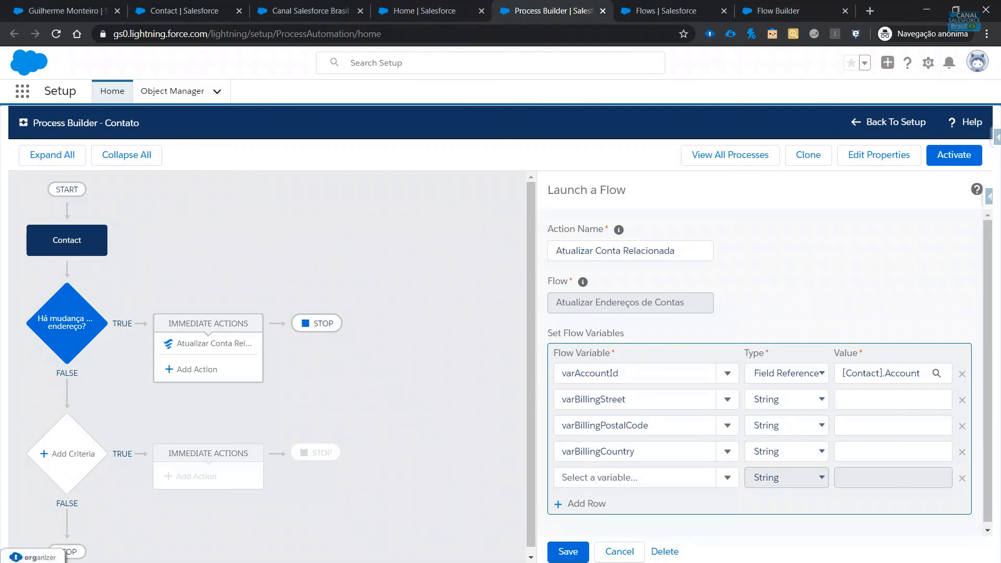
pyautogui.click(579, 476)
pyautogui.click(592, 490)
pyautogui.click(588, 498)
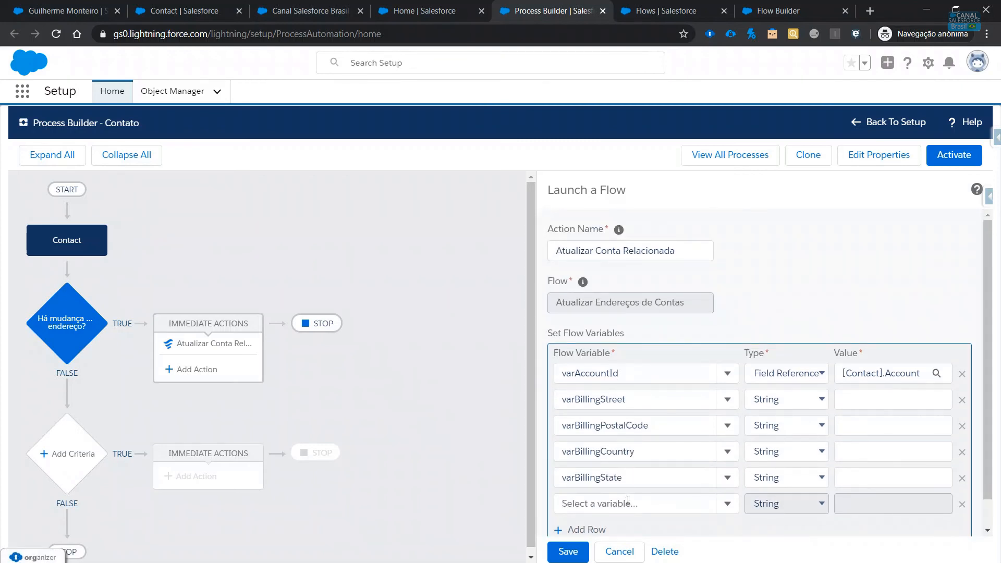
pyautogui.click(628, 500)
pyautogui.click(673, 524)
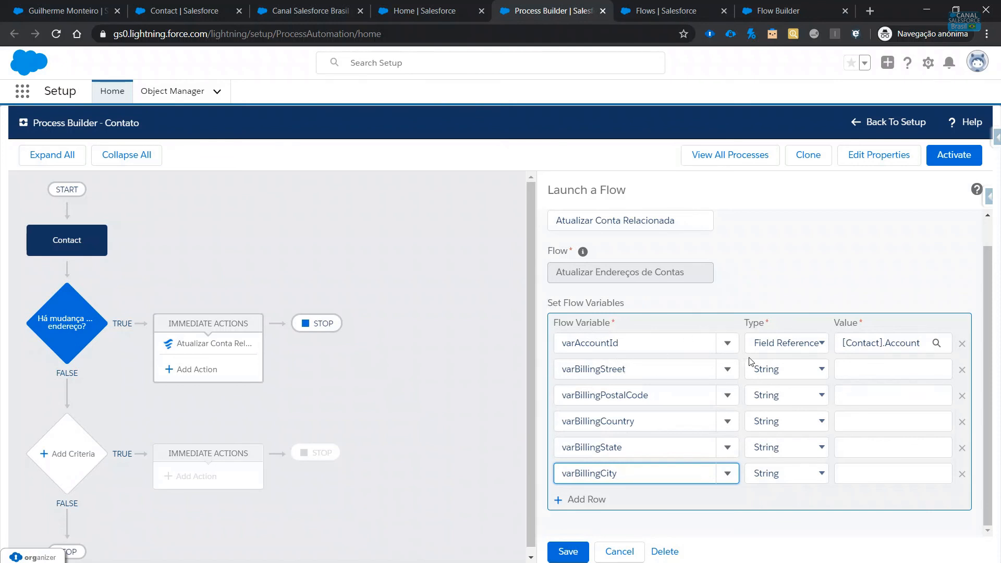
# Set the type of all five billing flow variables, from varBillingStreet to varBillingCity, to Field Reference
pyautogui.click(764, 371)
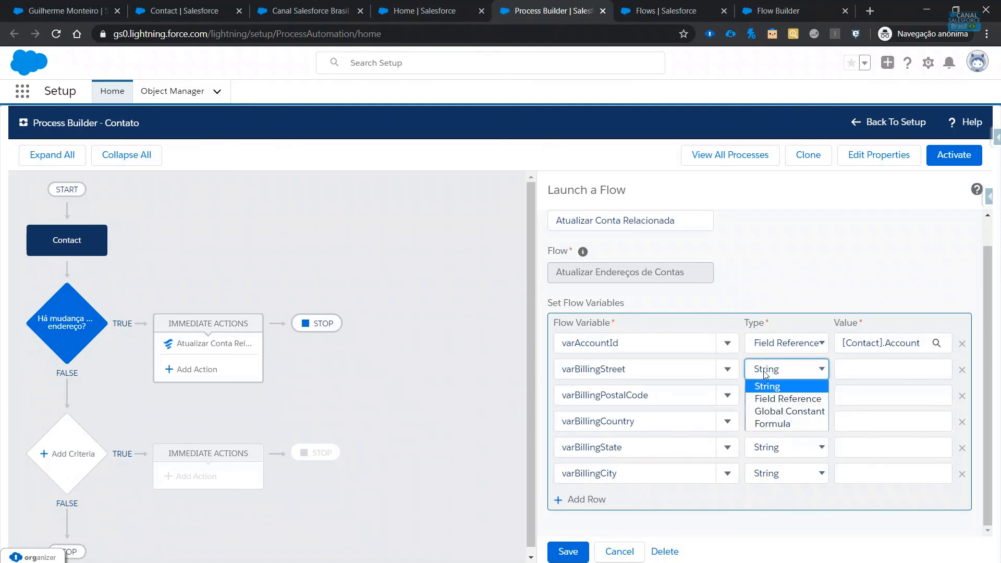
pyautogui.click(766, 397)
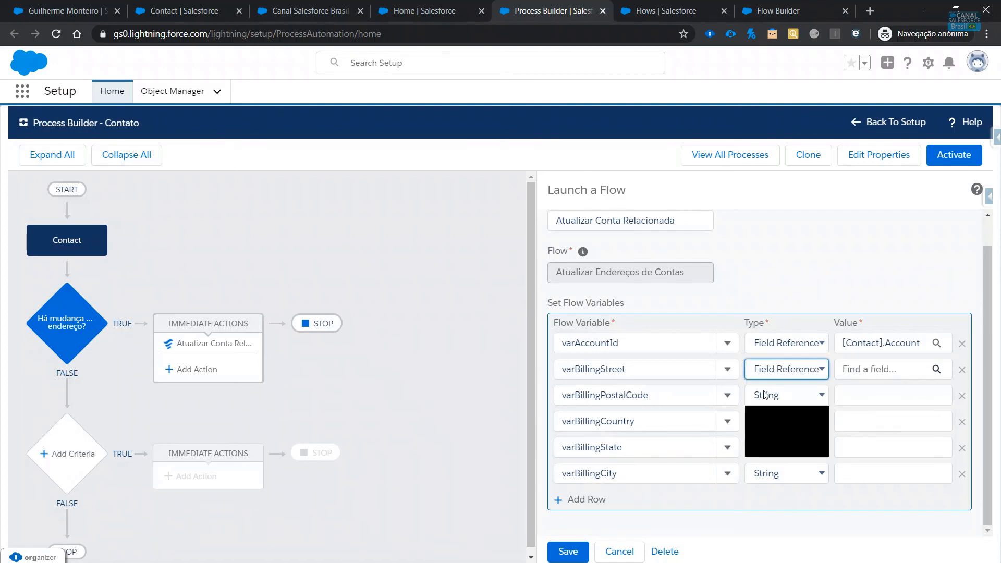
pyautogui.click(765, 395)
pyautogui.click(773, 423)
pyautogui.click(770, 423)
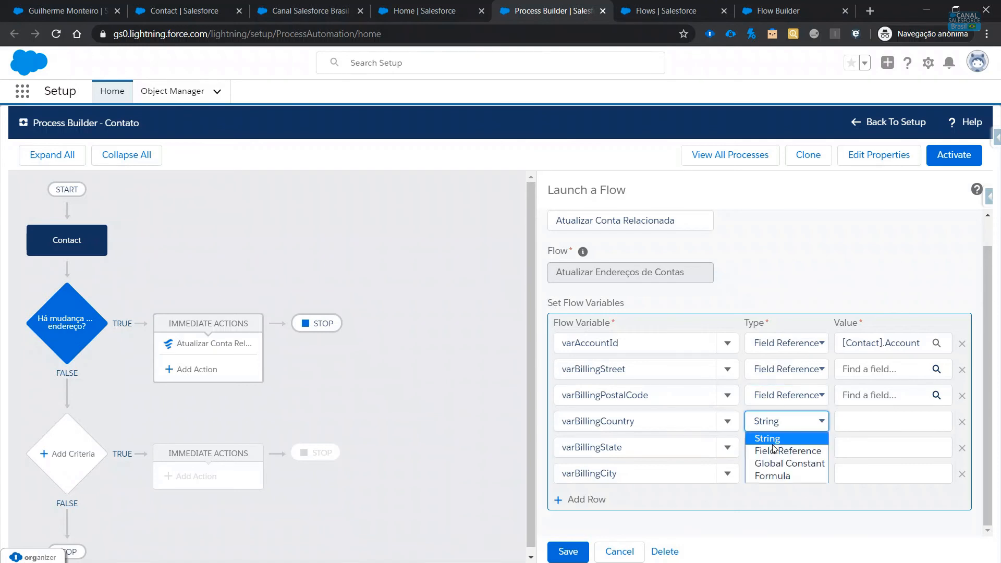
pyautogui.click(772, 450)
pyautogui.click(771, 448)
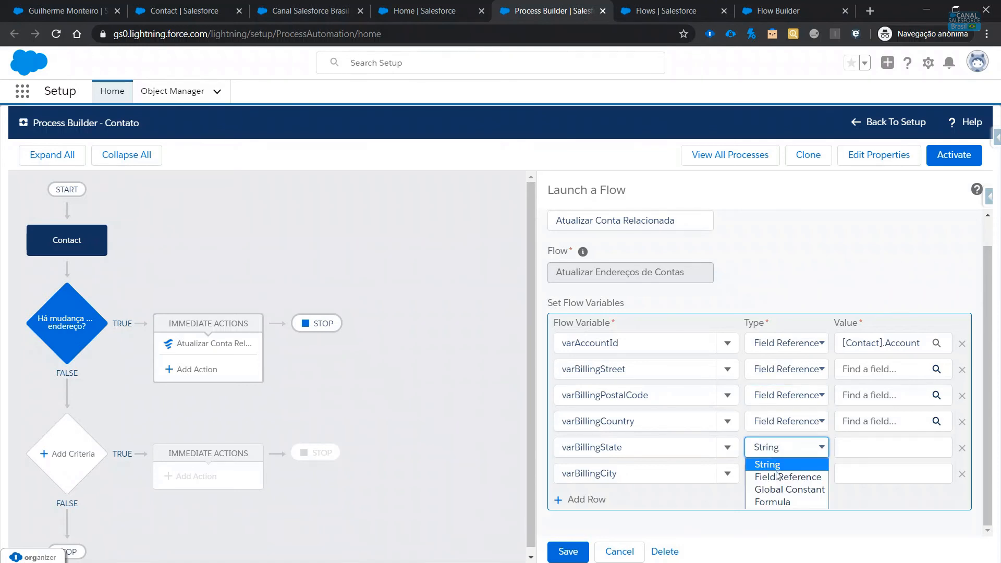
pyautogui.click(777, 477)
pyautogui.click(777, 474)
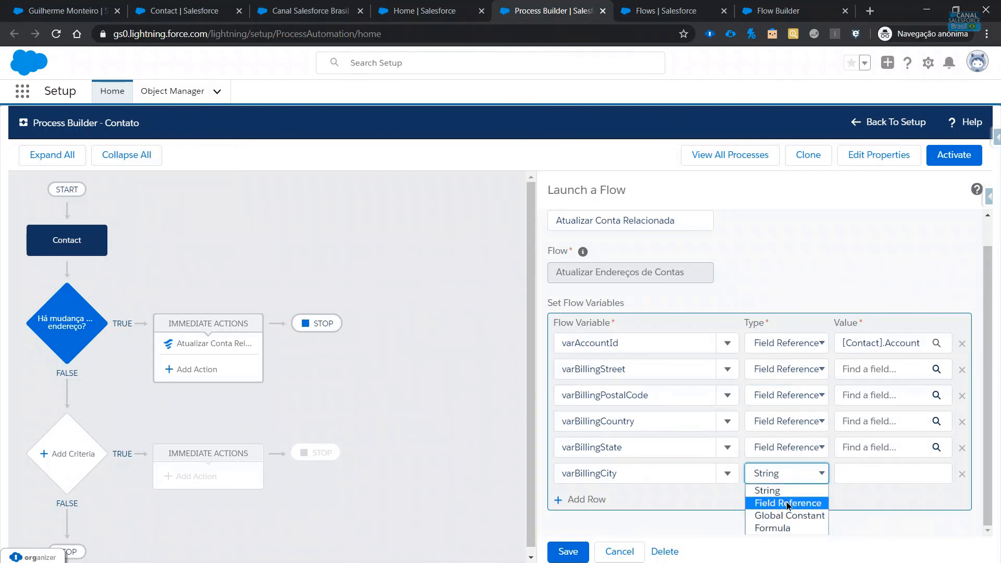
pyautogui.click(774, 502)
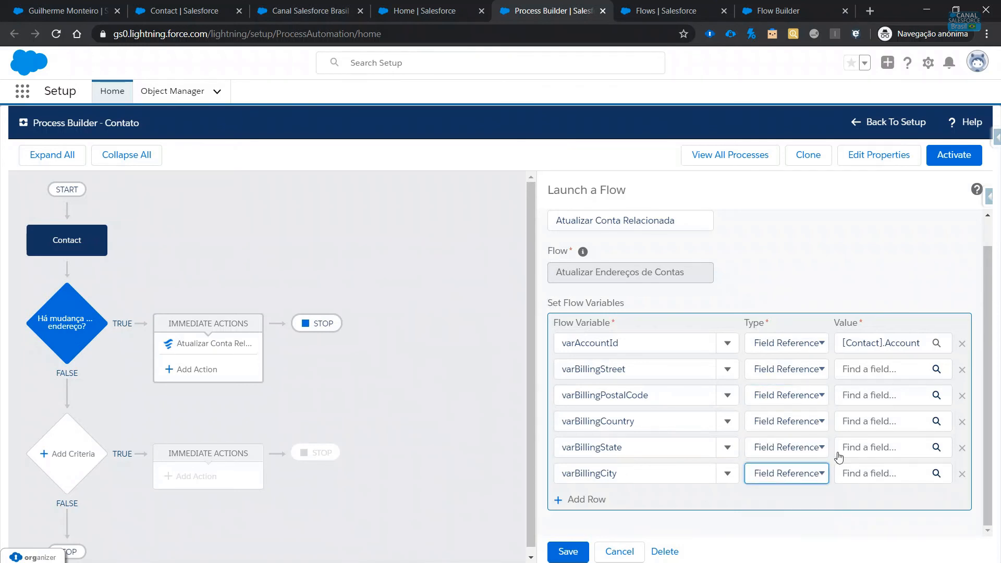
# Set the value of varBillingStreet to the contact's Mailing Street field
pyautogui.click(887, 375)
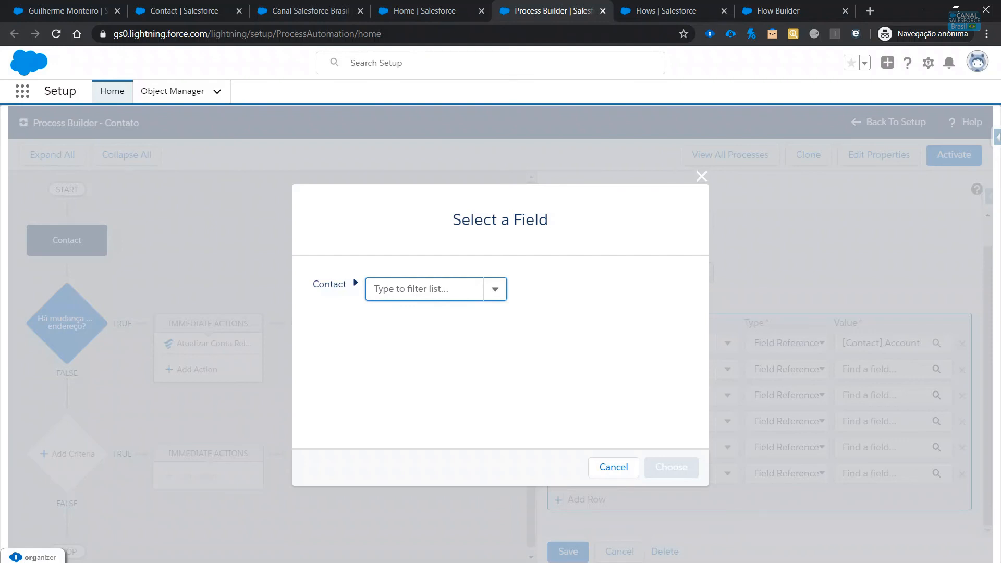
pyautogui.write('mail')
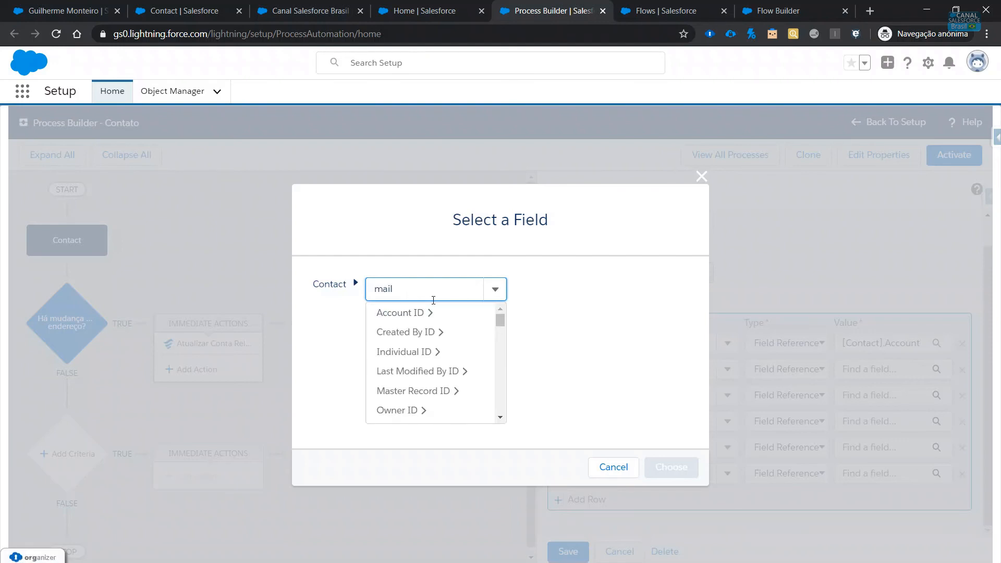
pyautogui.scroll(-1, 451, 323)
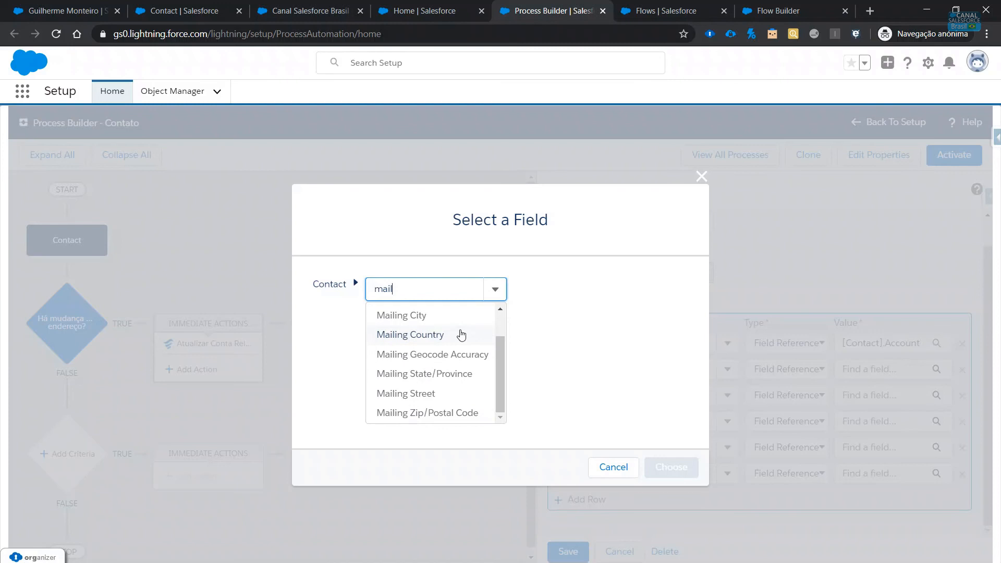
pyautogui.click(420, 393)
pyautogui.click(685, 468)
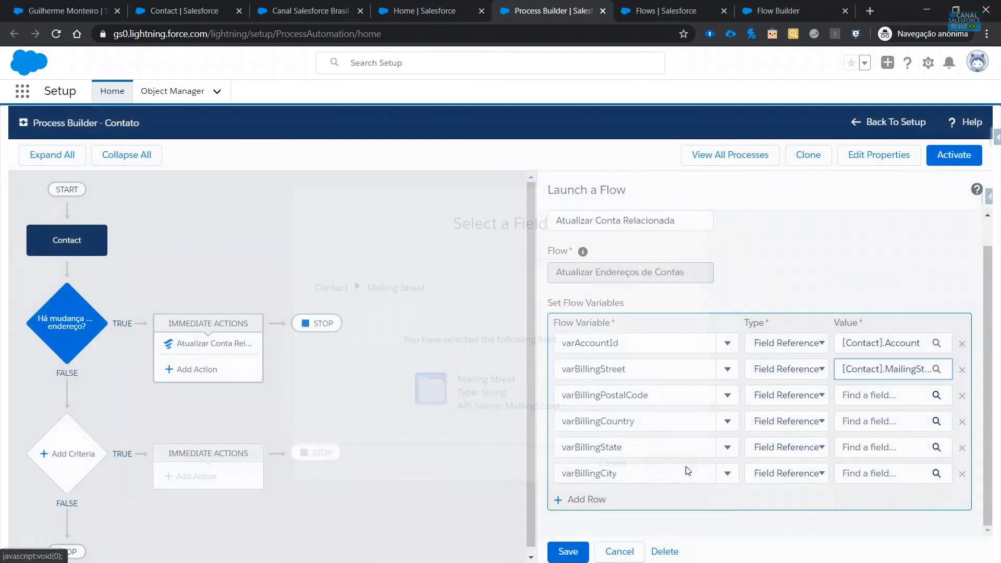
# Set the value of varBillingPostalCode to the contact's Mailing Zip/Postal Code field
pyautogui.click(865, 395)
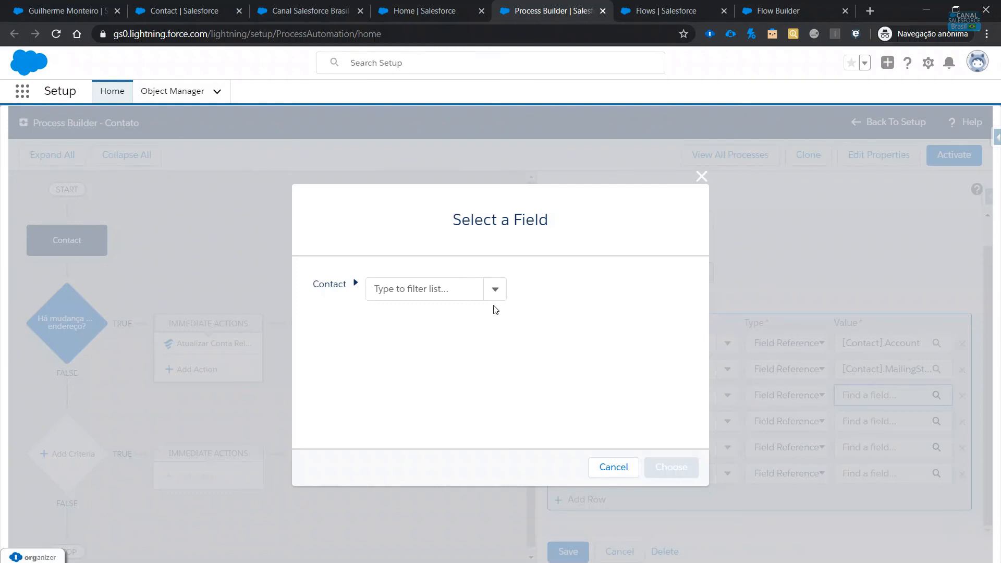
pyautogui.click(436, 292)
pyautogui.write('zip')
pyautogui.click(424, 319)
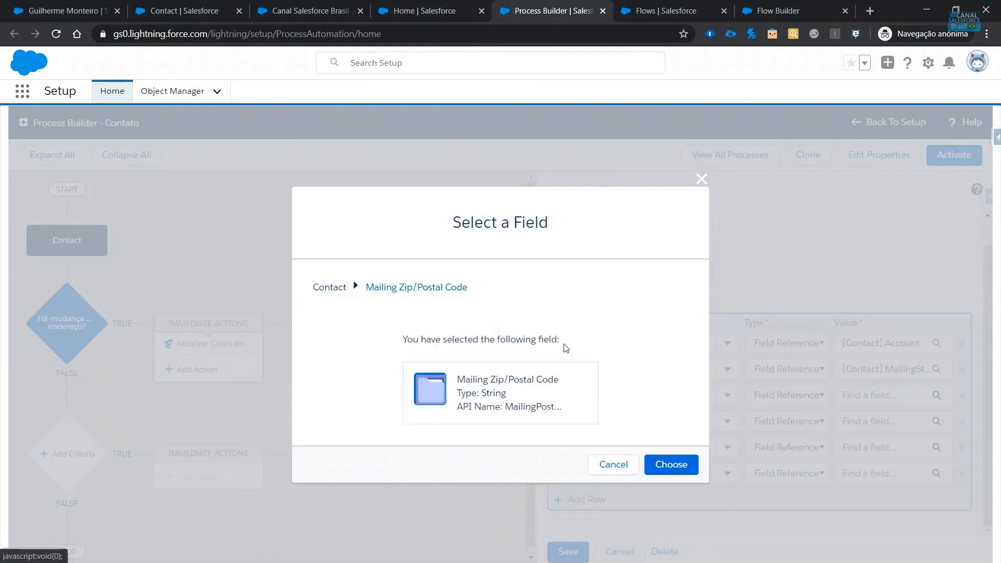
pyautogui.click(676, 464)
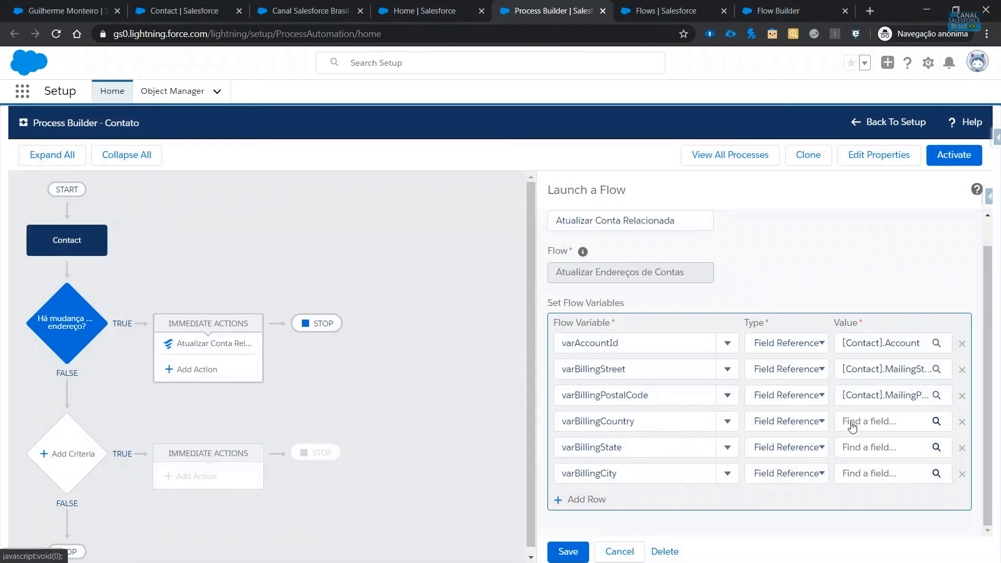
# Set the value of varBillingCountry to the contact's Mailing Country field
pyautogui.click(850, 421)
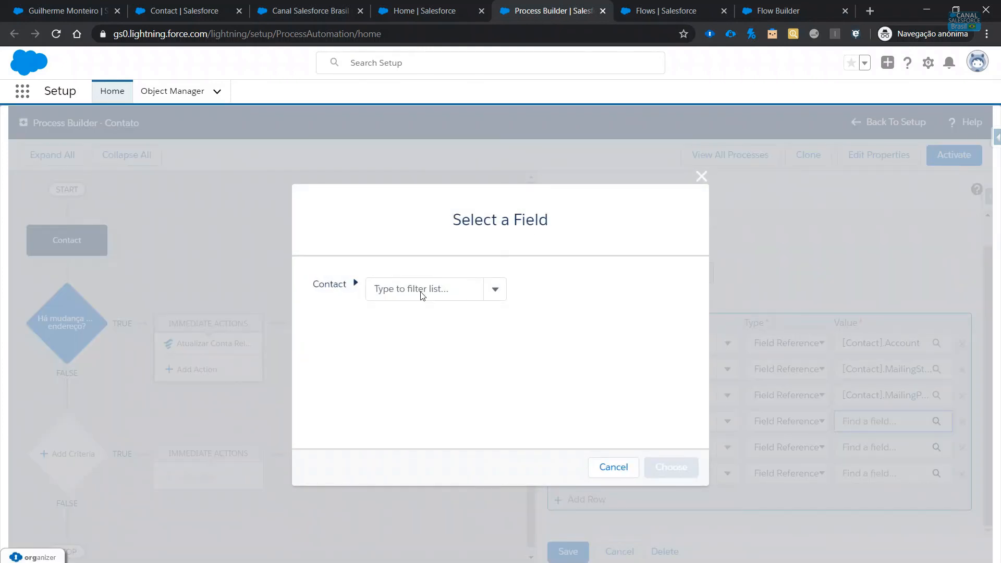
pyautogui.click(421, 291)
pyautogui.write('country')
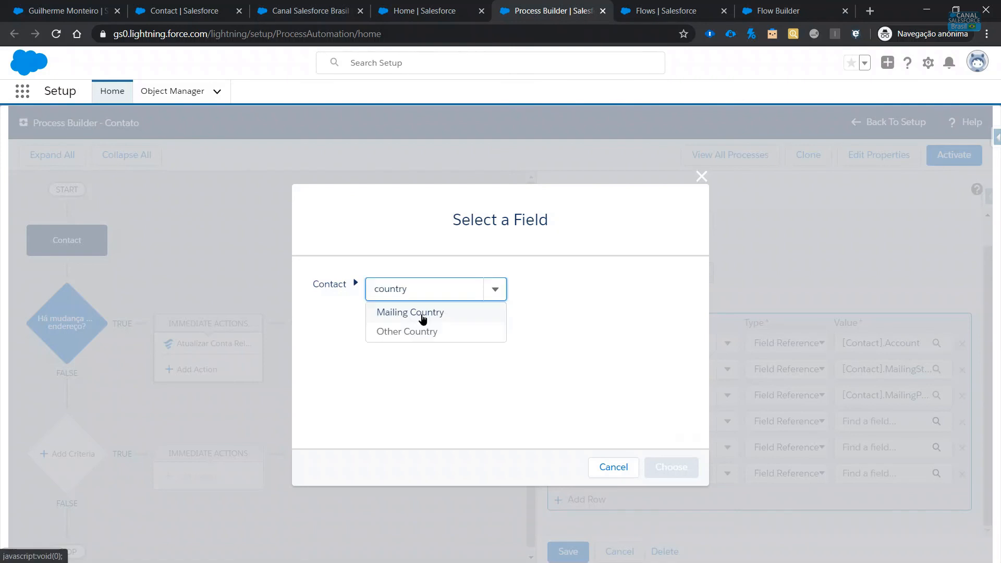
pyautogui.click(420, 313)
pyautogui.click(671, 466)
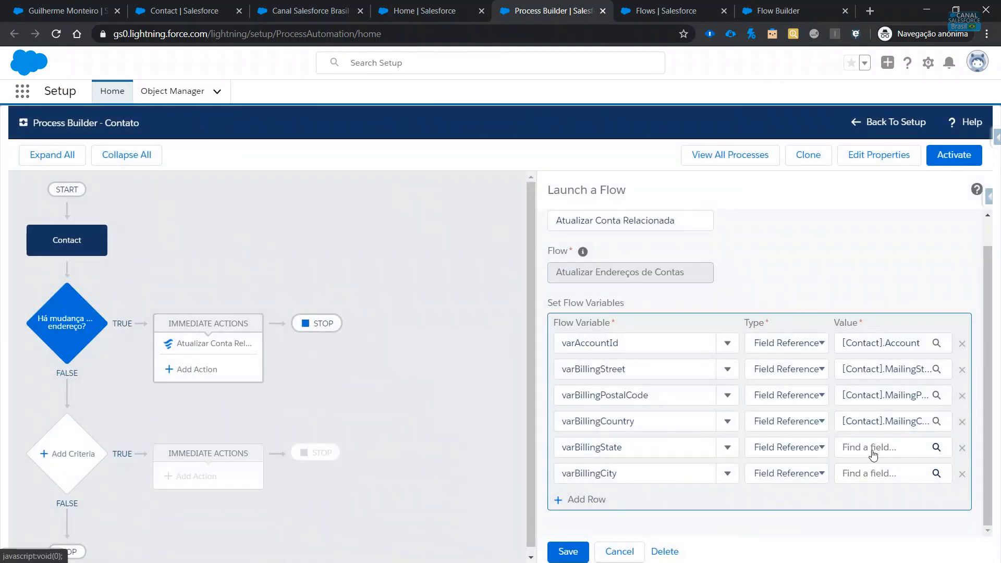
# Set the value of varBillingState to the contact's Mailing State/Province field
pyautogui.click(868, 450)
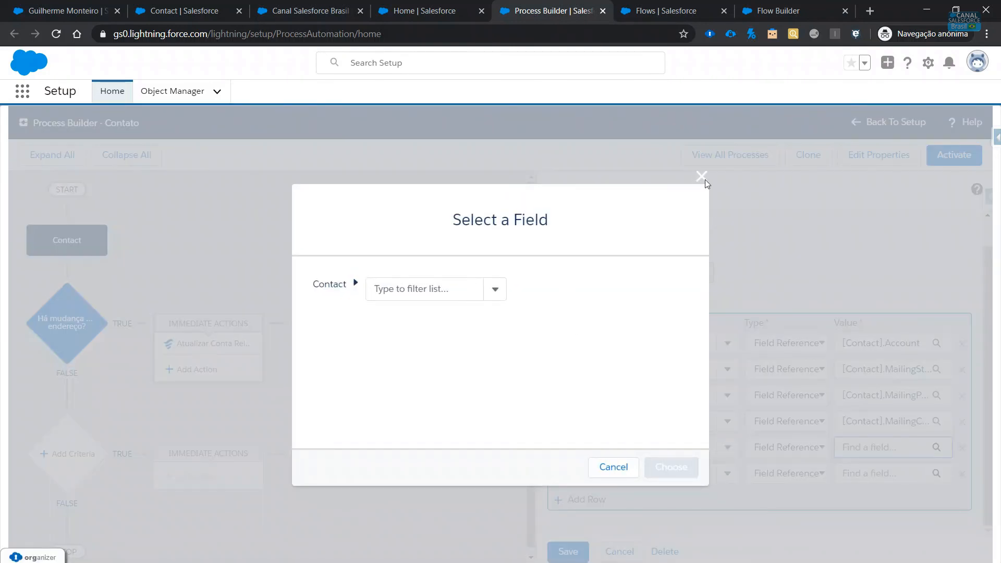
pyautogui.click(431, 290)
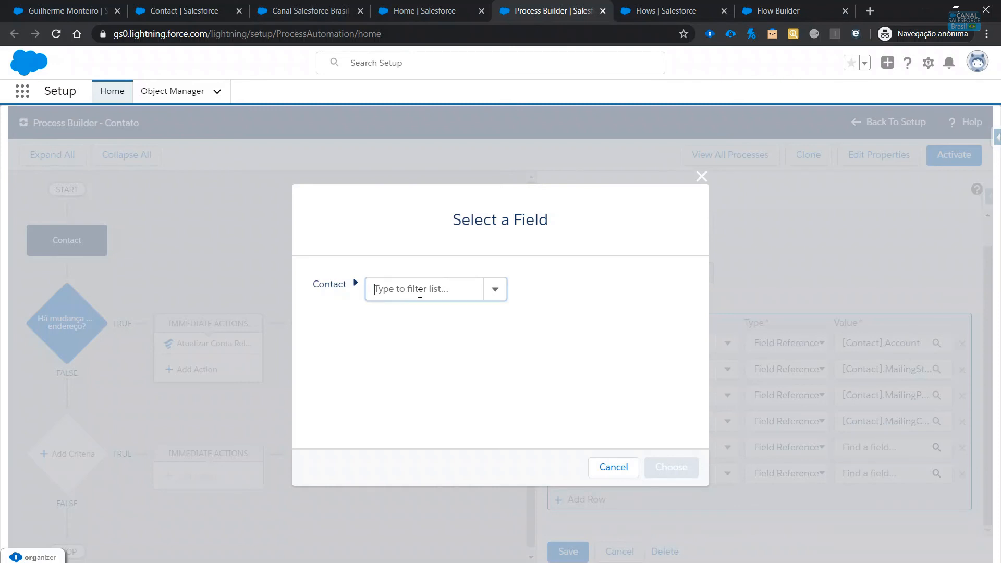
pyautogui.write('state')
pyautogui.click(420, 314)
pyautogui.click(672, 464)
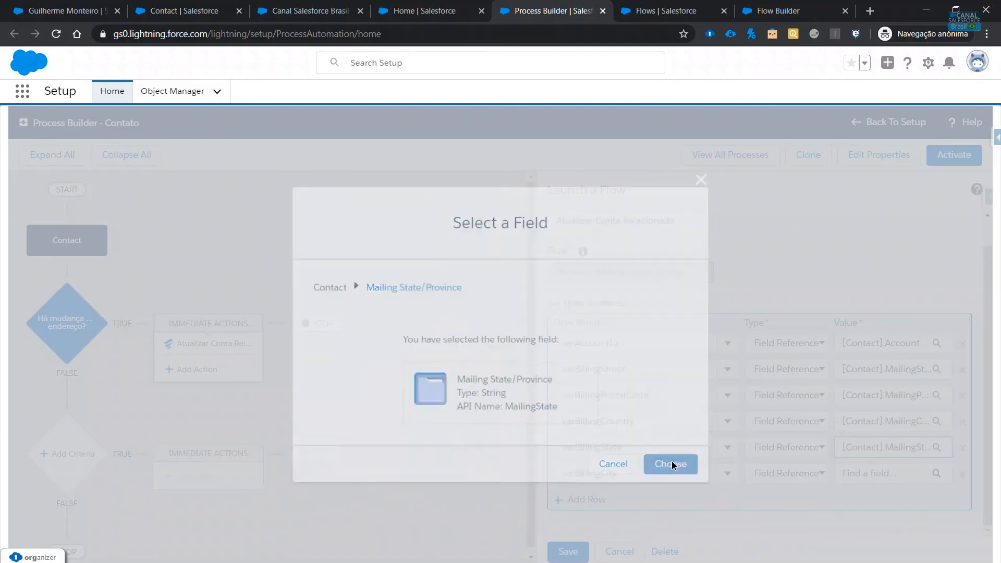
# Set the value of varBillingCity to the contact's Mailing City field
pyautogui.click(880, 480)
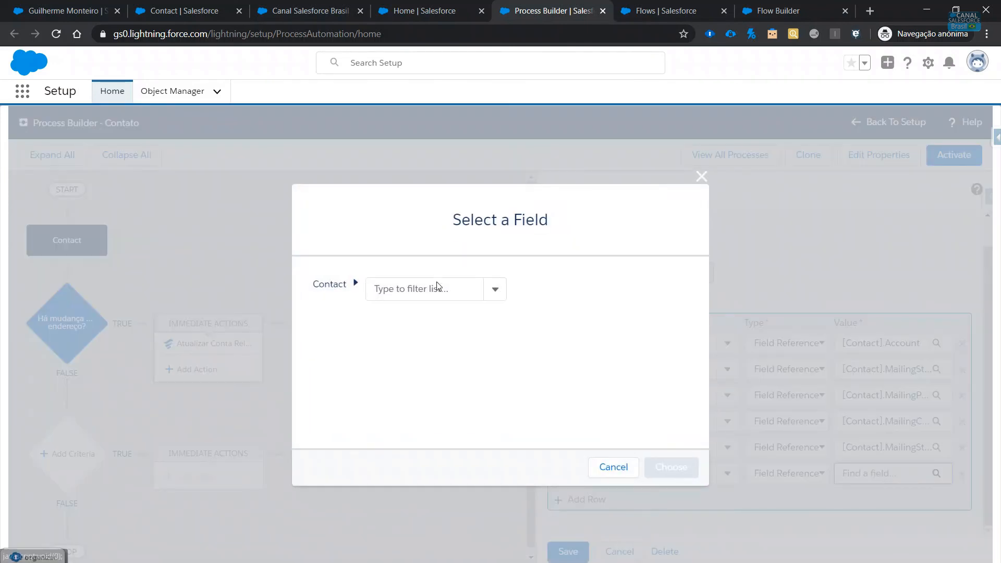
pyautogui.click(437, 290)
pyautogui.write('city')
pyautogui.click(393, 314)
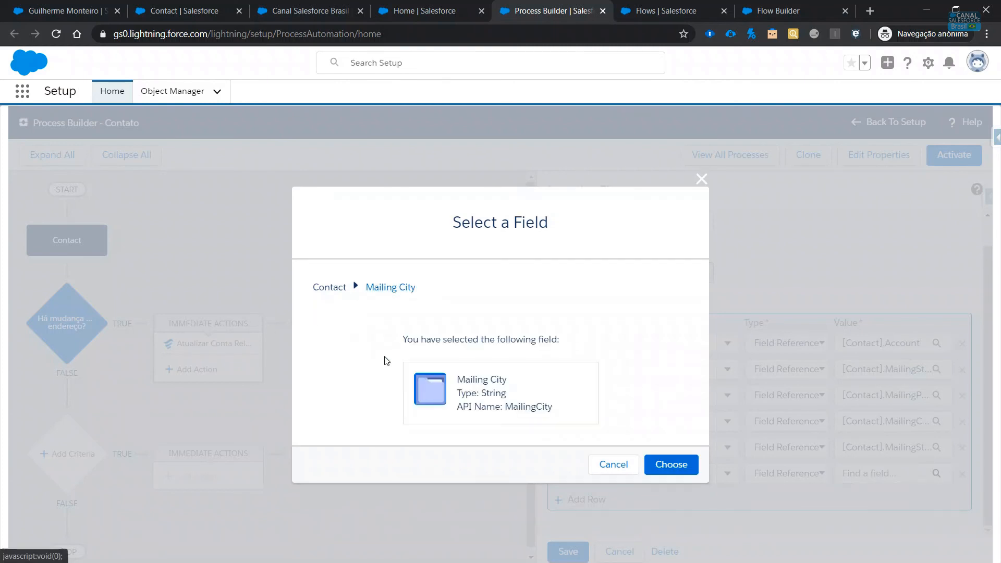
pyautogui.click(689, 466)
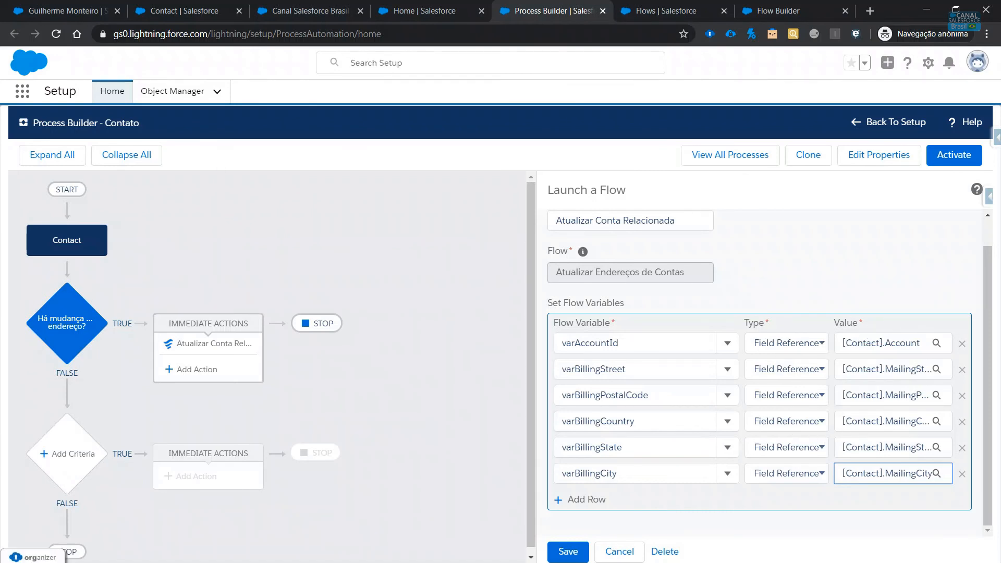
# Save the Atualizar Conta Relacionada action and activate the Contato process
pyautogui.click(568, 553)
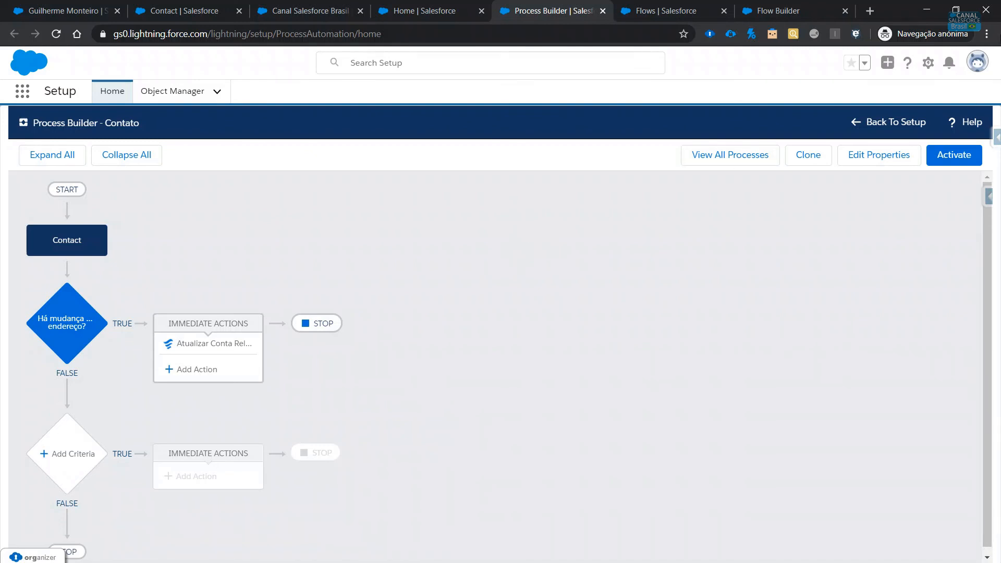
pyautogui.click(947, 162)
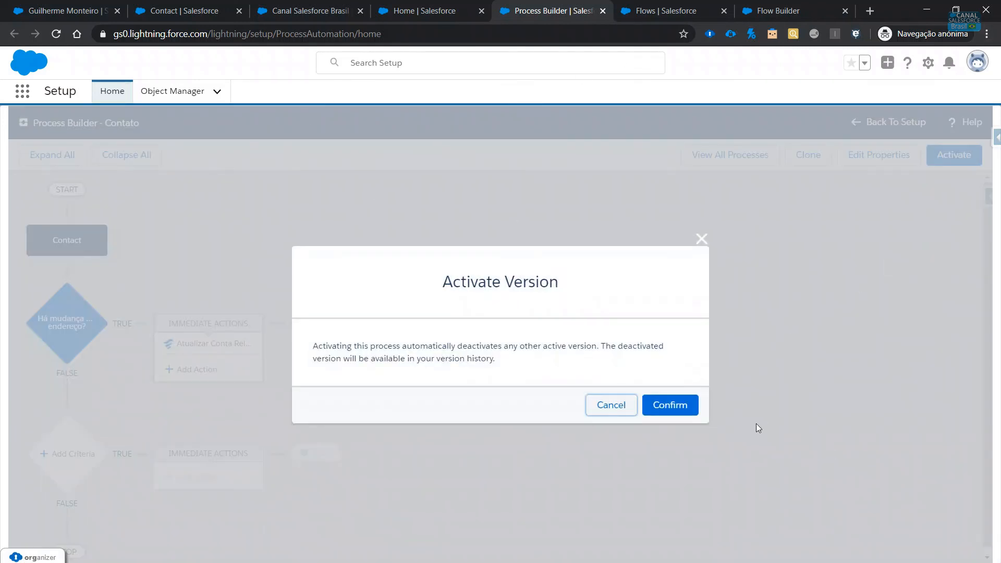
pyautogui.click(656, 409)
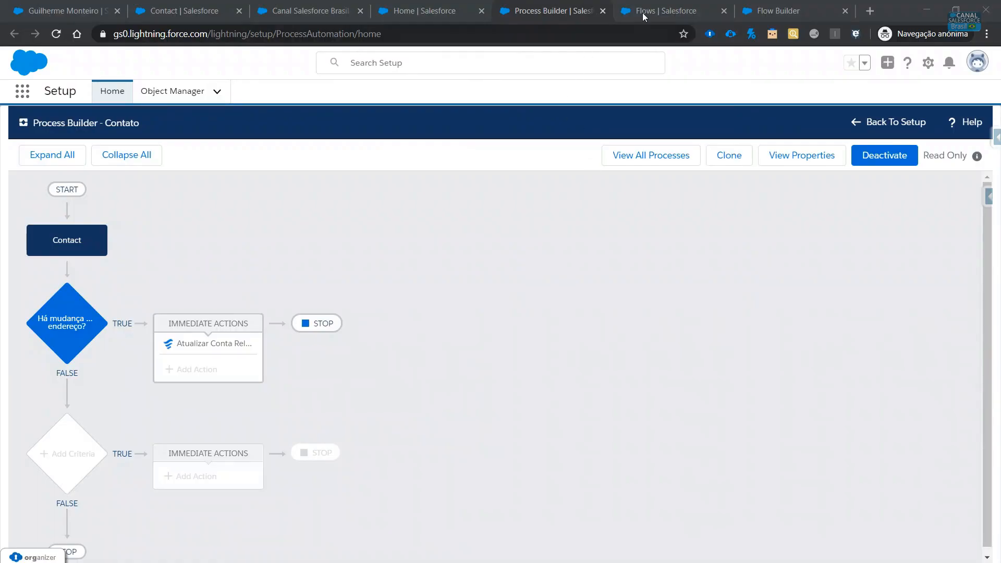
# Reload the contact record and the Canal Salesforce Brasil account record, close the Contact object setup page, and return to the contact
pyautogui.click(743, 10)
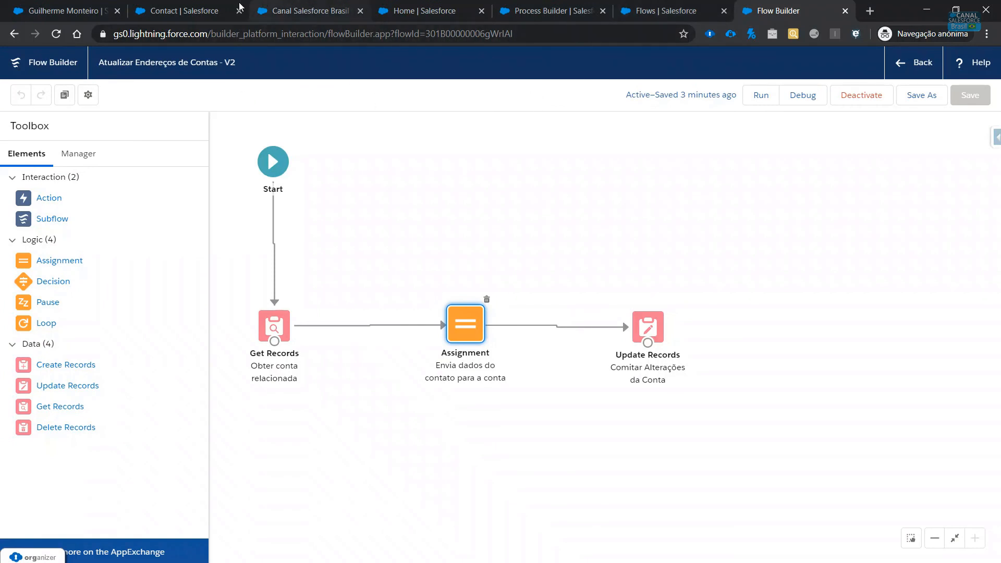
pyautogui.click(102, 12)
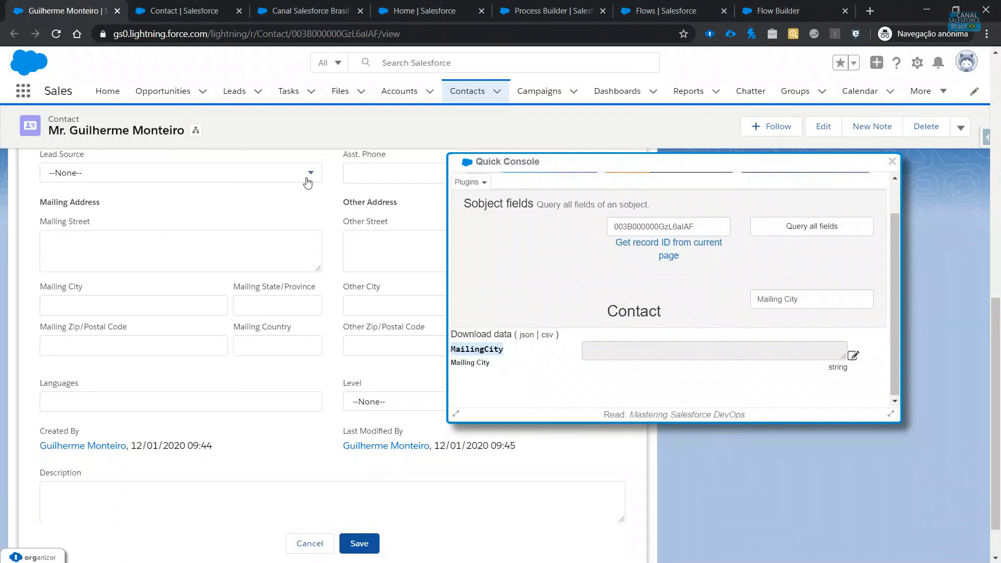
pyautogui.click(57, 34)
pyautogui.click(161, 6)
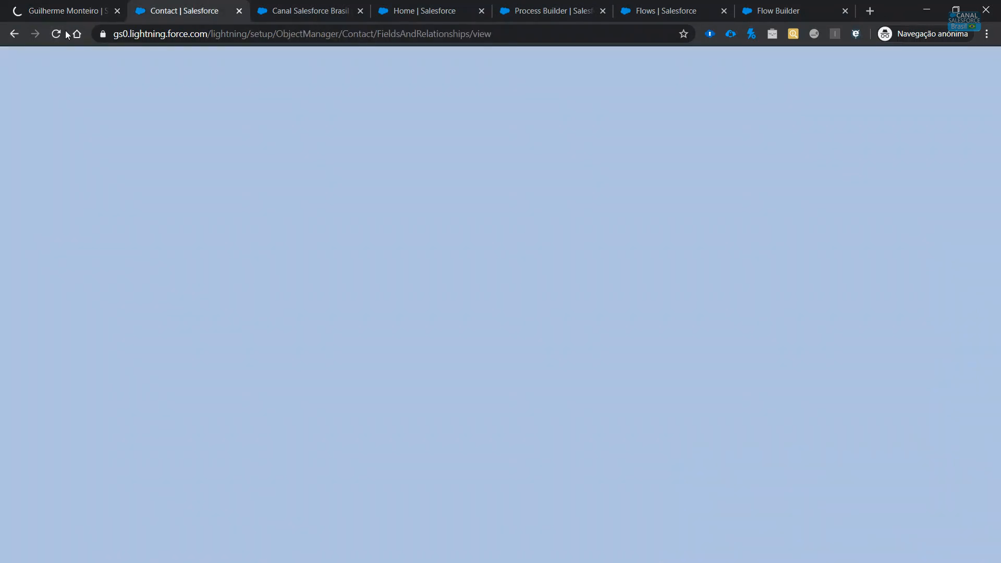
pyautogui.click(57, 34)
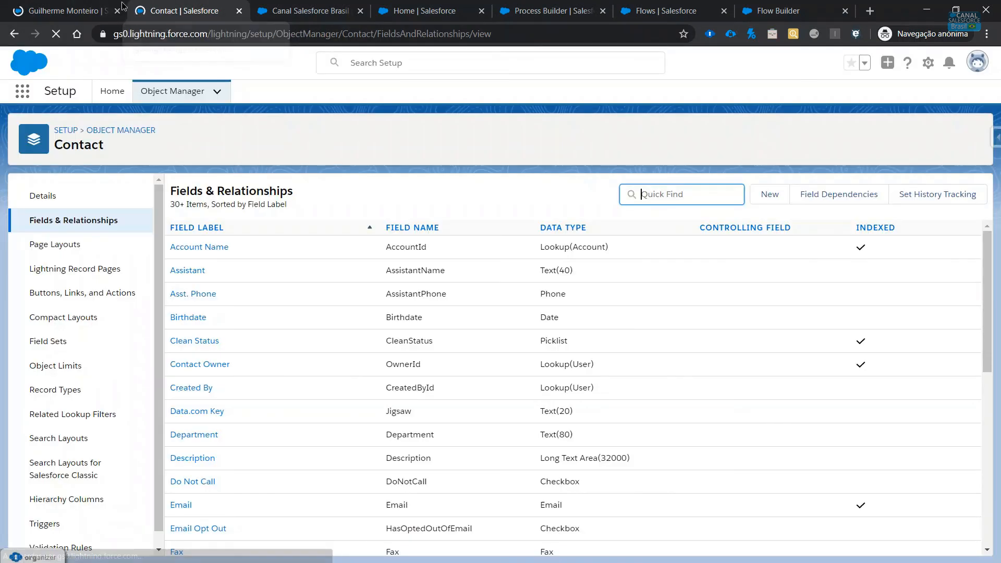
pyautogui.middleClick(208, 13)
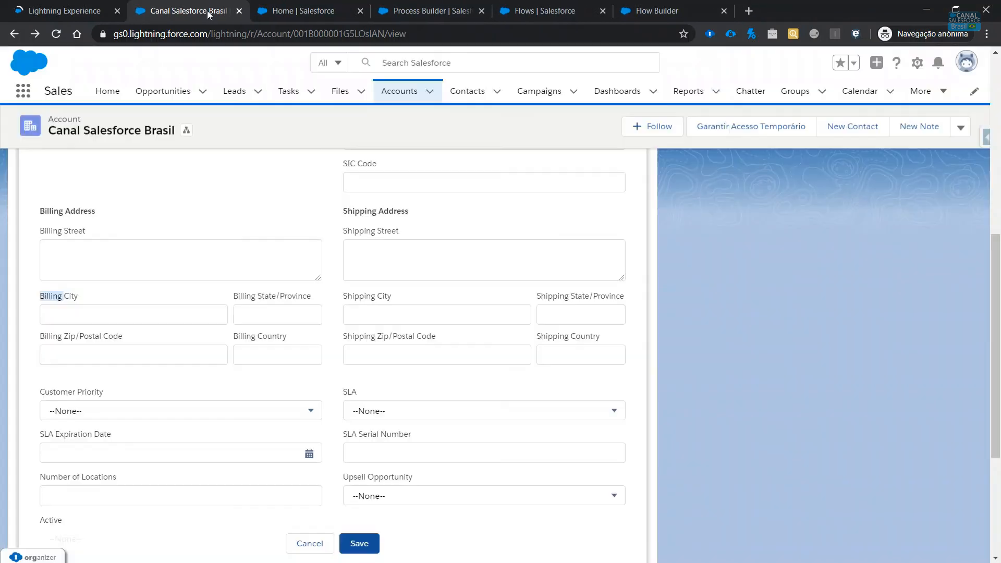
pyautogui.click(57, 34)
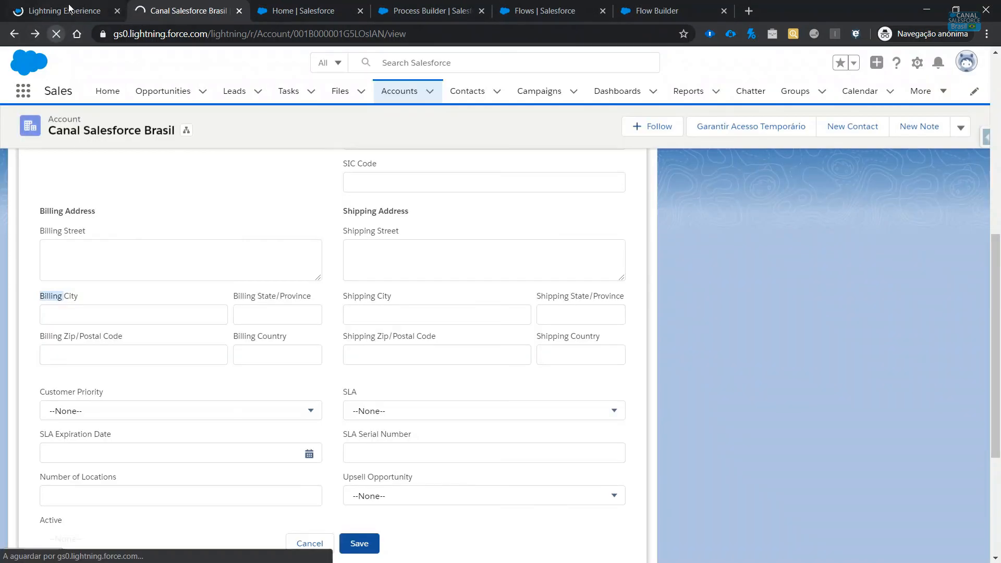
pyautogui.click(68, 8)
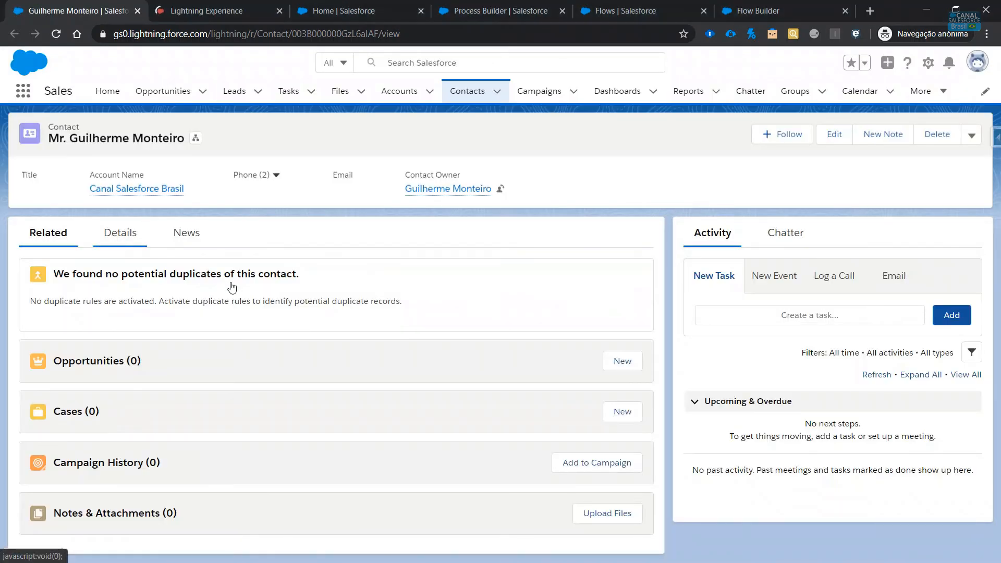
# Open the contact's Mailing Address for editing in its details and enter the mailing street
pyautogui.click(120, 232)
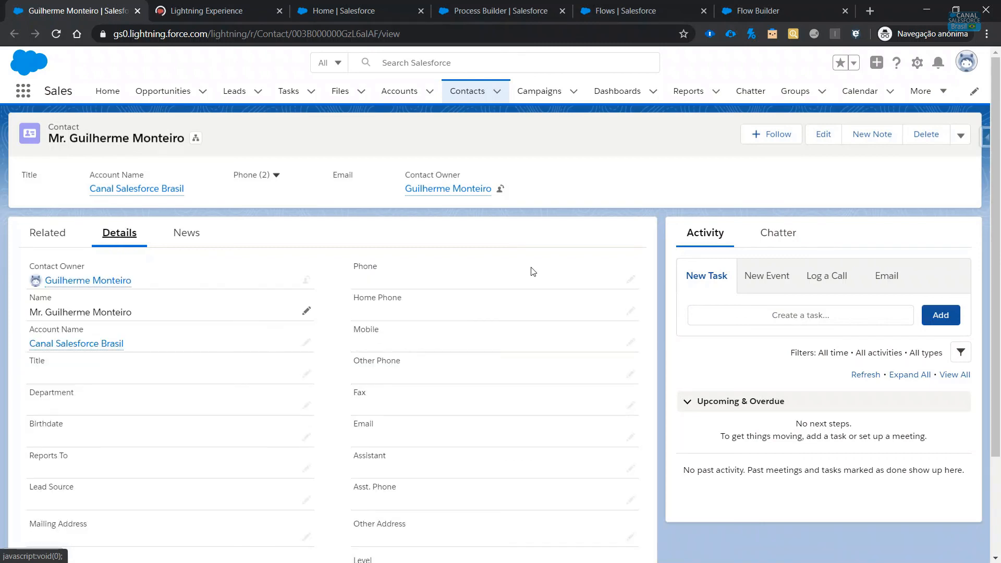
pyautogui.scroll(-2, 401, 350)
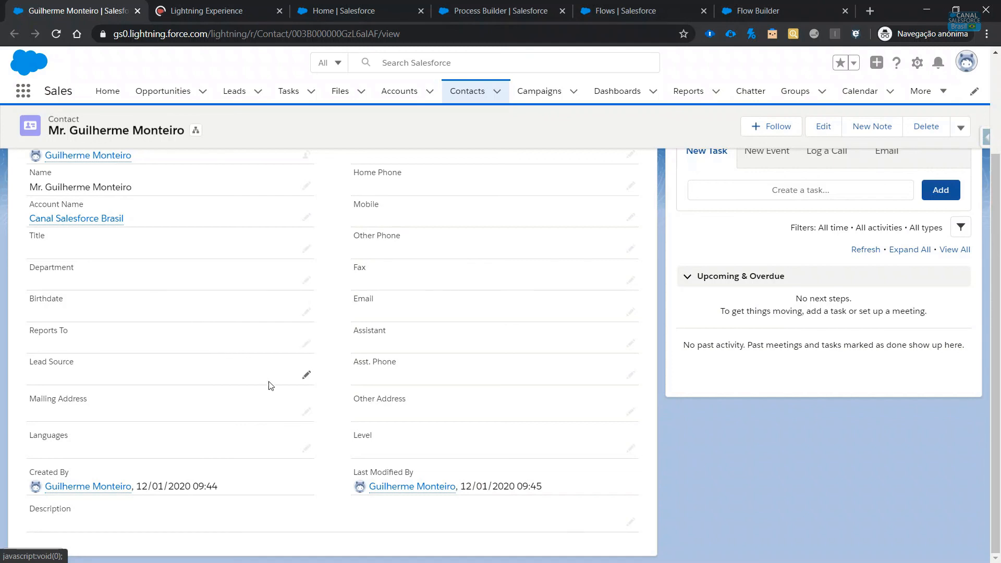
pyautogui.click(307, 412)
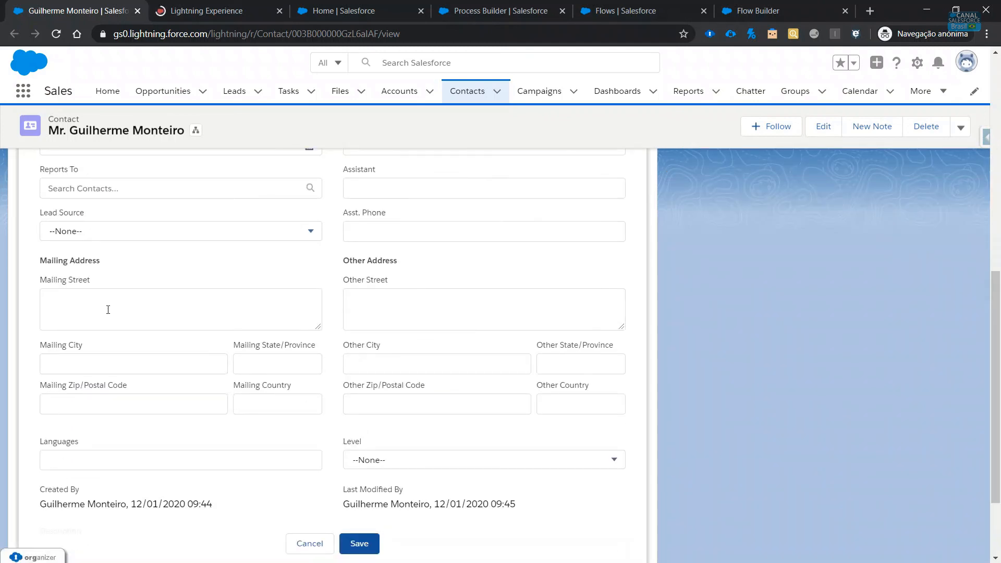
pyautogui.click(123, 306)
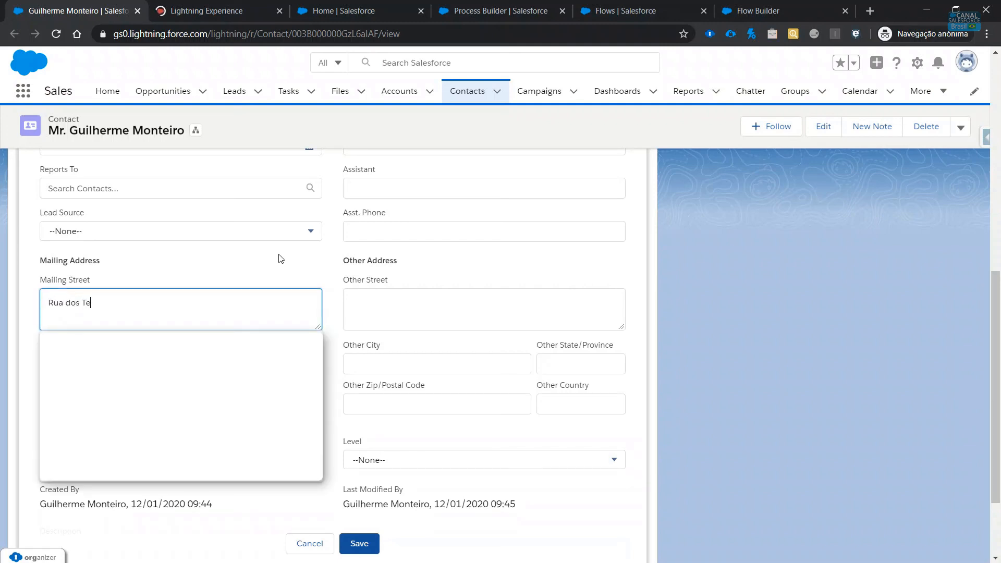
pyautogui.write('Rua dos Testes, ')
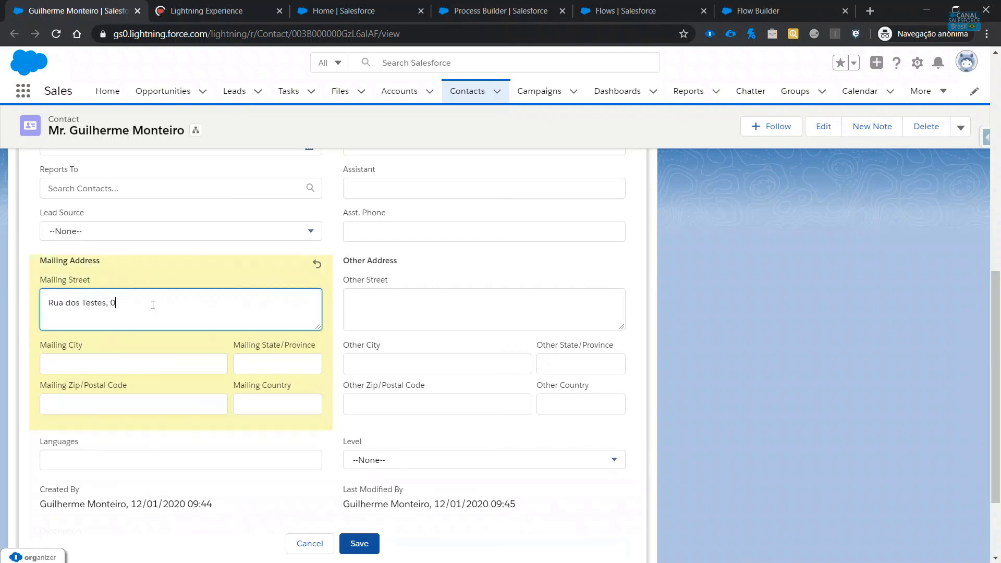
pyautogui.write('1000')
pyautogui.press('Tab')
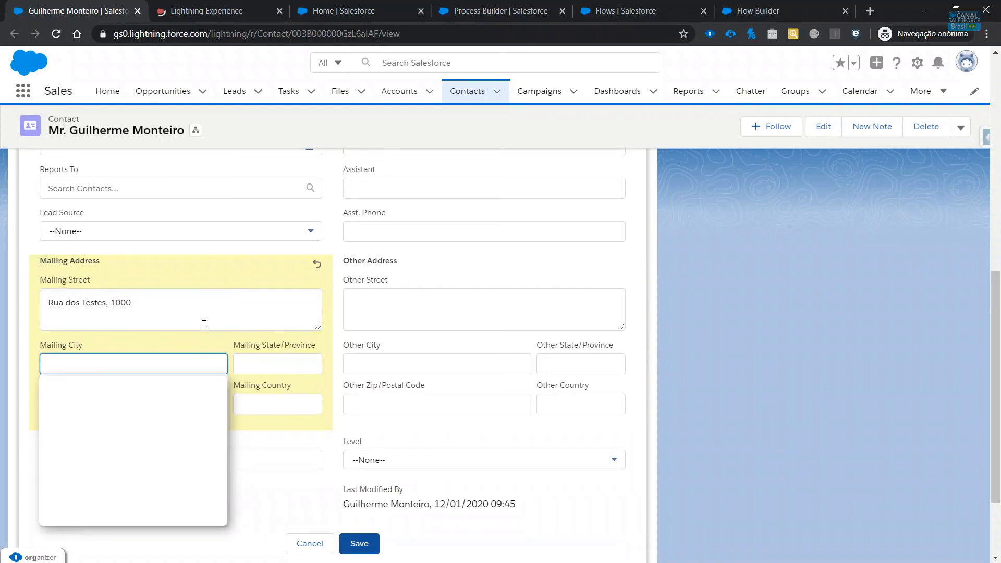
# Enter the contact's mailing city, state, postal code and country, and save the contact
pyautogui.write('Teste')
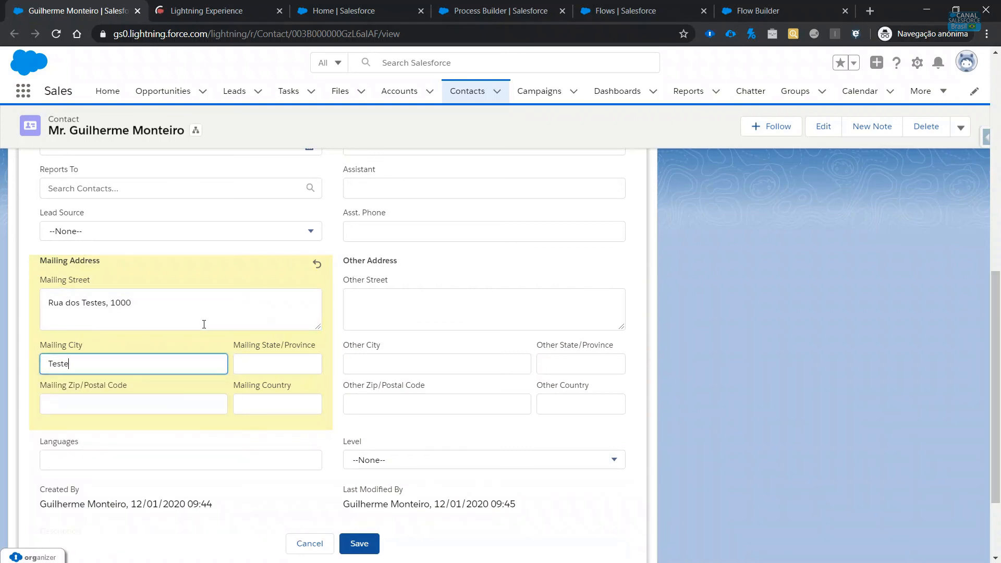
pyautogui.write('lândia')
pyautogui.press('Tab')
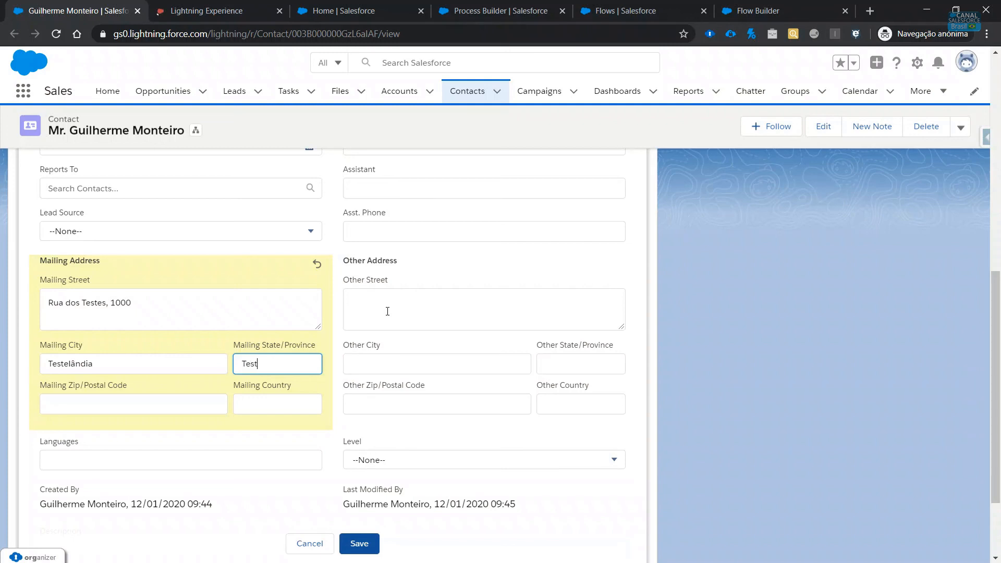
pyautogui.press('Tab')
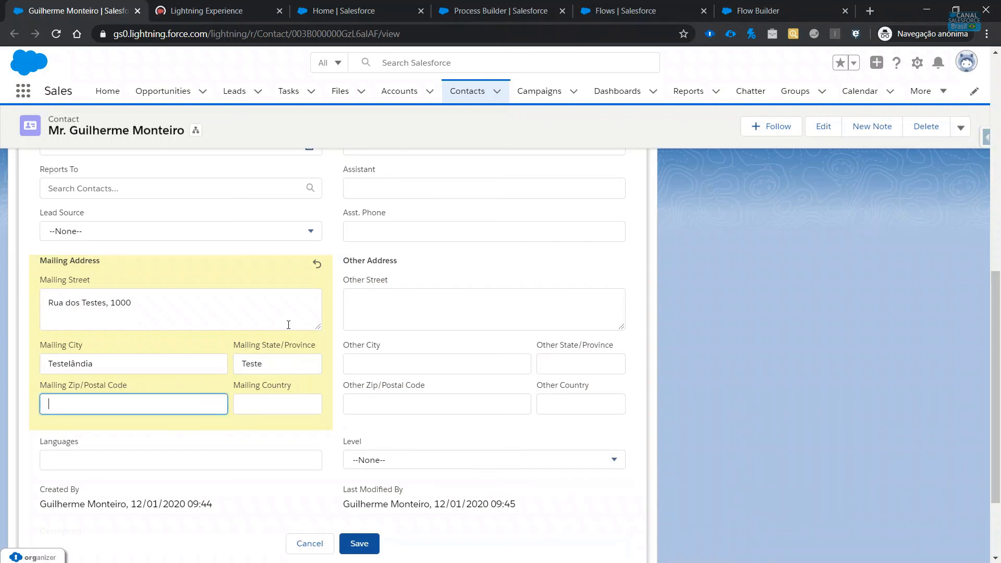
pyautogui.write('12345-678')
pyautogui.click(275, 405)
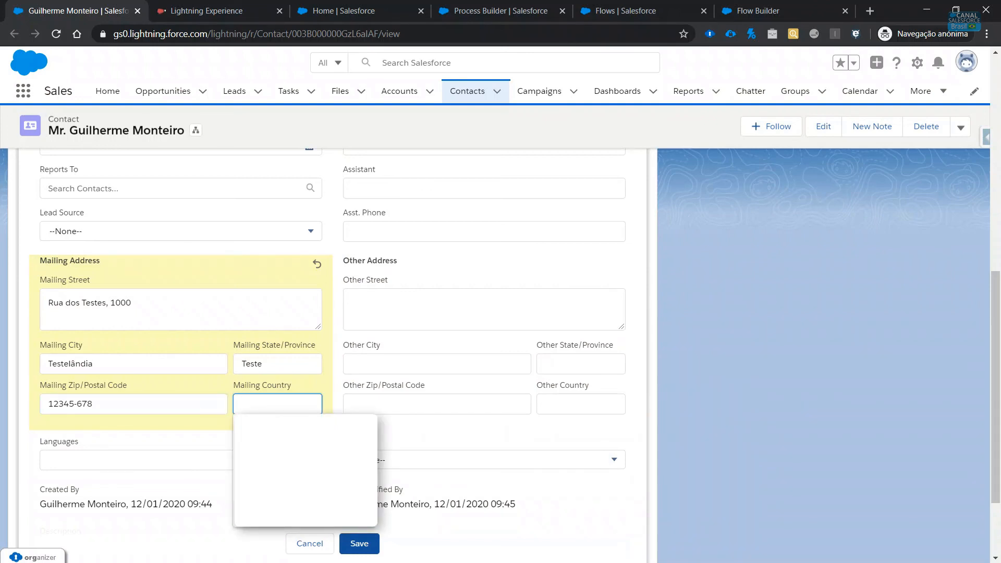
pyautogui.write('BR')
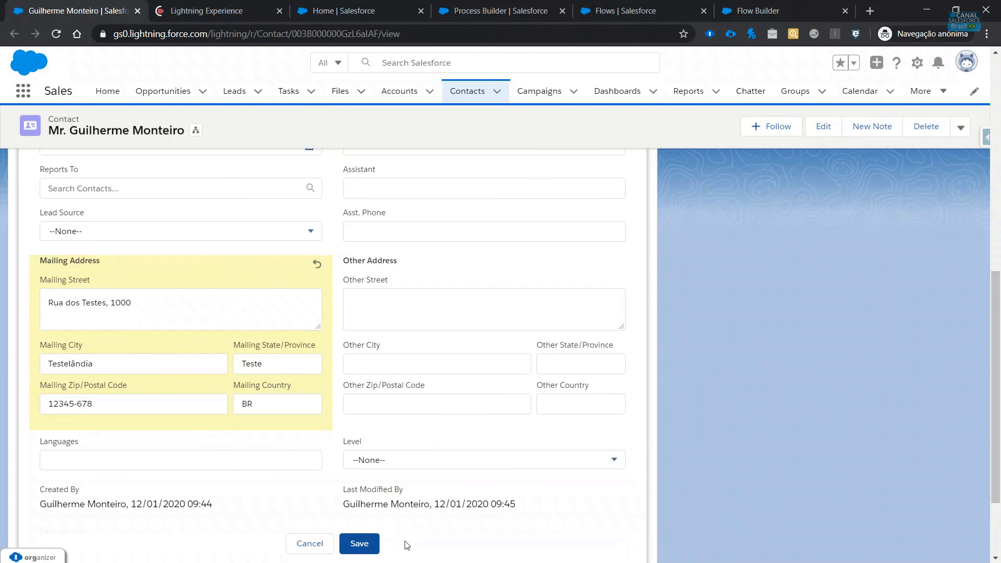
pyautogui.click(365, 544)
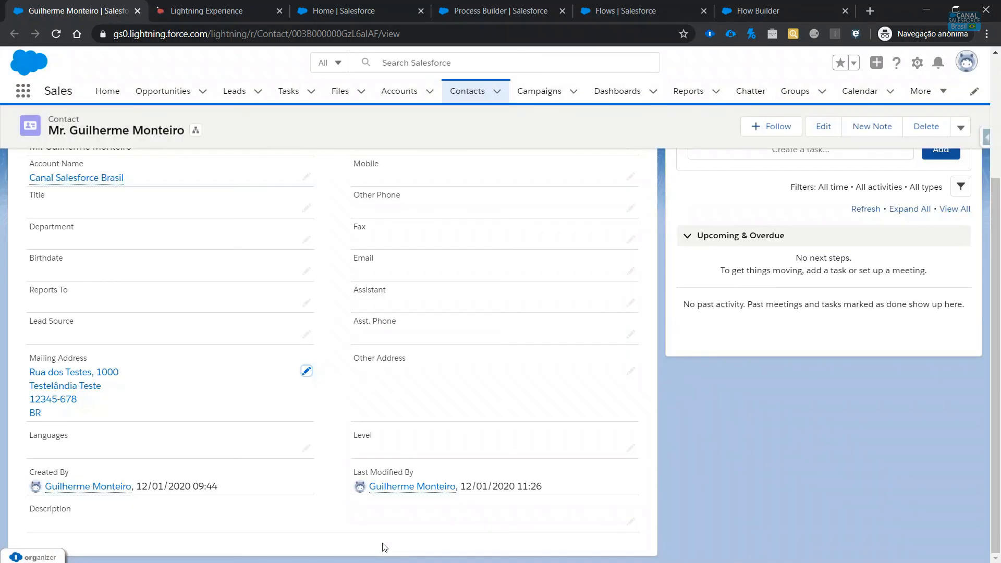
# Reload the Canal Salesforce Brasil account record and check the Billing Address in its details
pyautogui.click(208, 10)
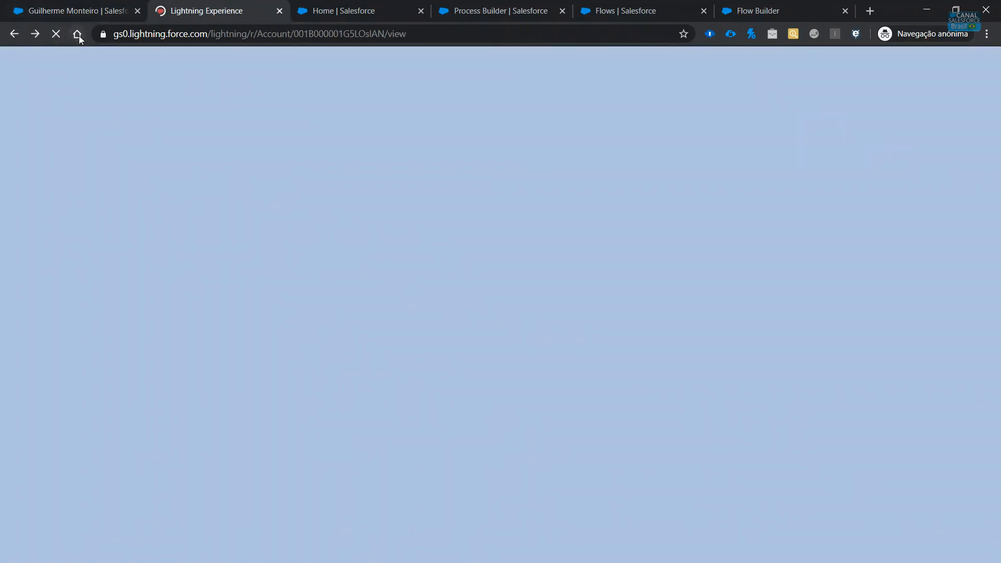
pyautogui.click(58, 36)
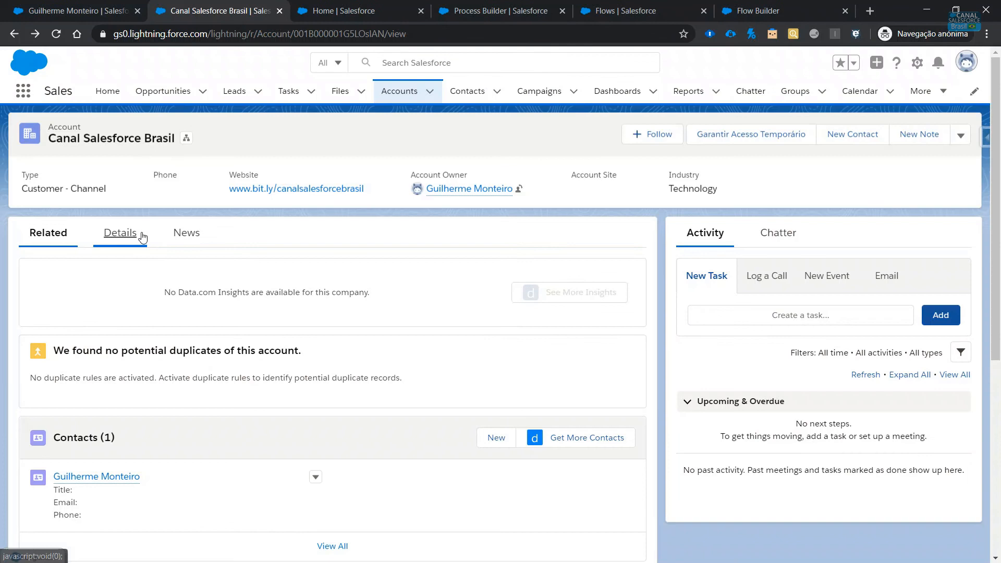
pyautogui.click(138, 233)
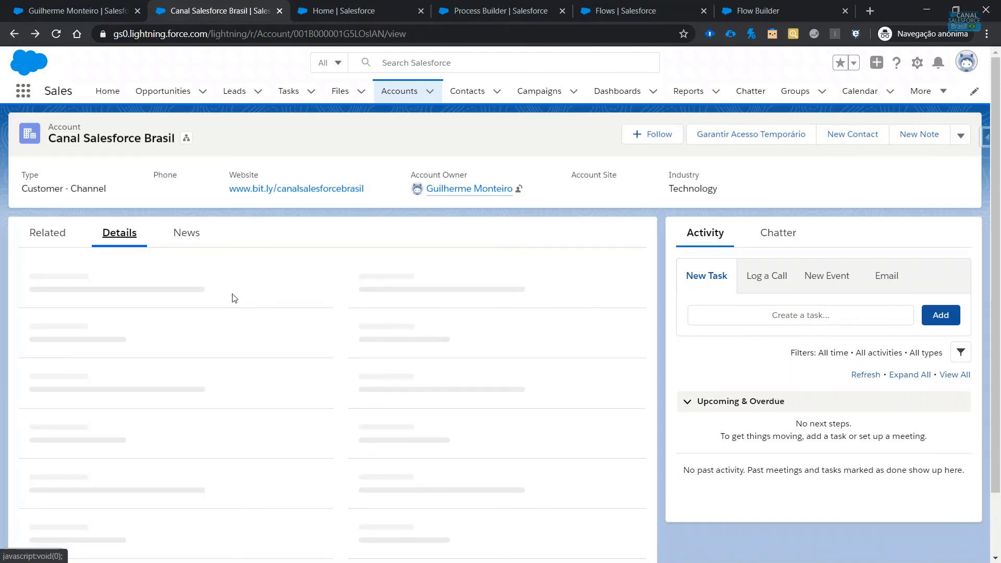
pyautogui.scroll(-4, 231, 295)
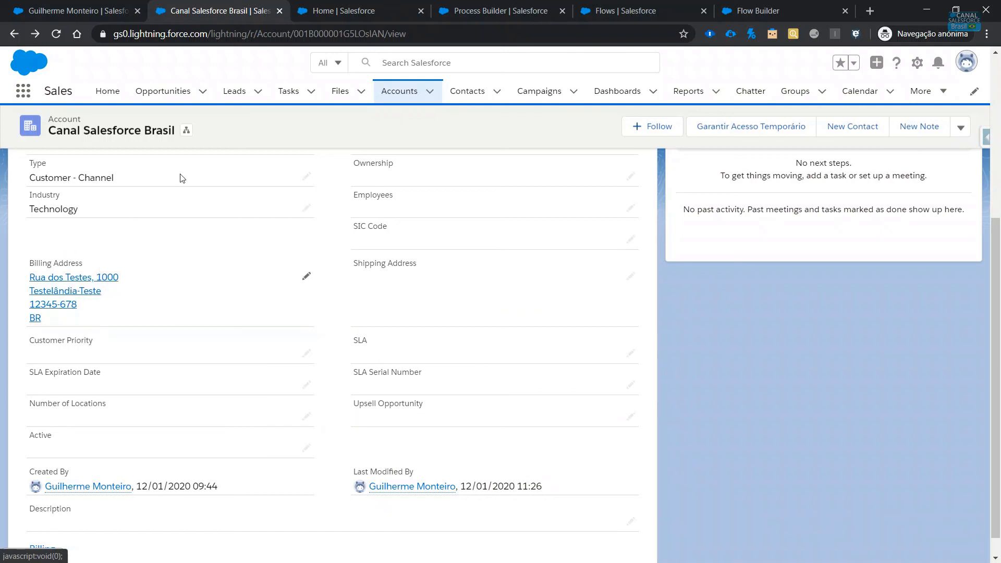
pyautogui.scroll(5, 303, 345)
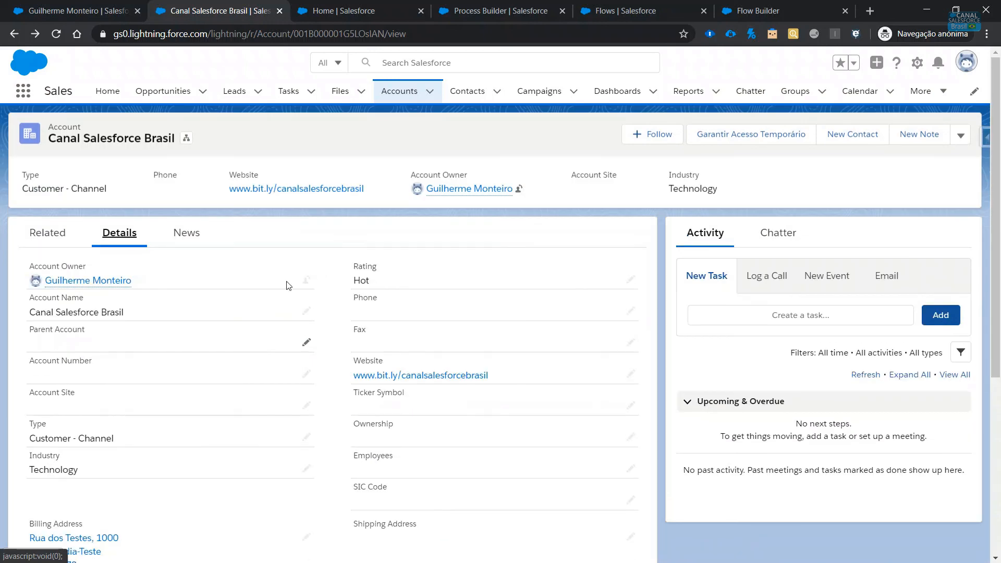
# Return to the contact, replace the street name in its Mailing Street while keeping the house number, and save the contact
pyautogui.click(73, 10)
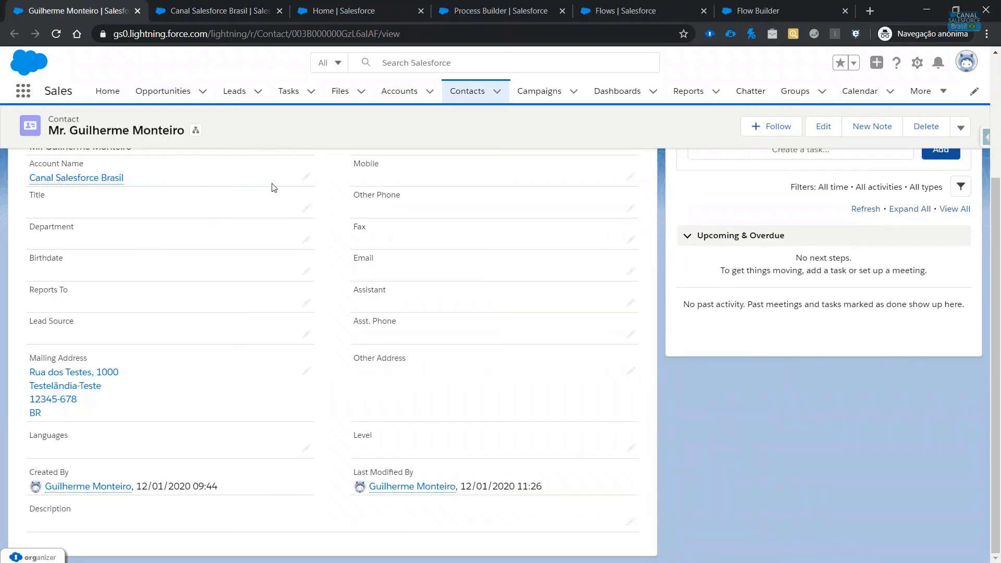
pyautogui.click(308, 375)
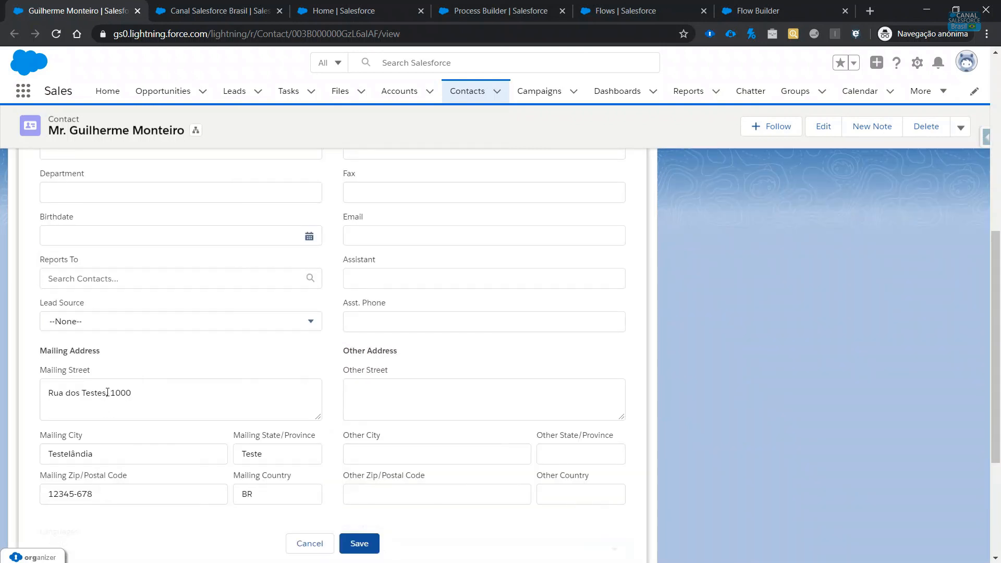
pyautogui.click(107, 393)
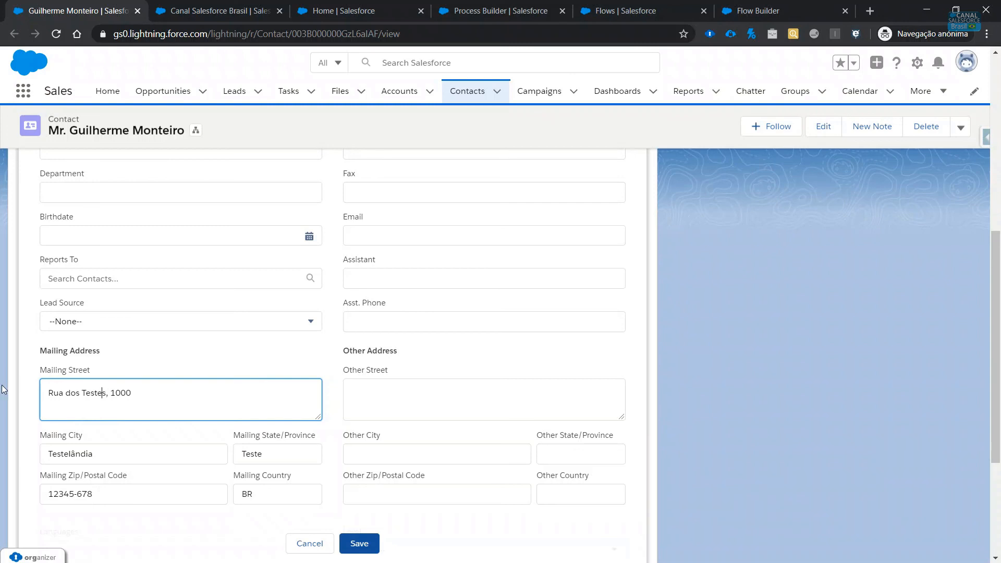
pyautogui.hotkey('shift', 'Home')
pyautogui.write('Avenida Chucri Zaindan')
pyautogui.click(350, 548)
# Refresh the Canal Salesforce Brasil account again and verify its Billing Address against the contact's changed mailing street
pyautogui.click(219, 10)
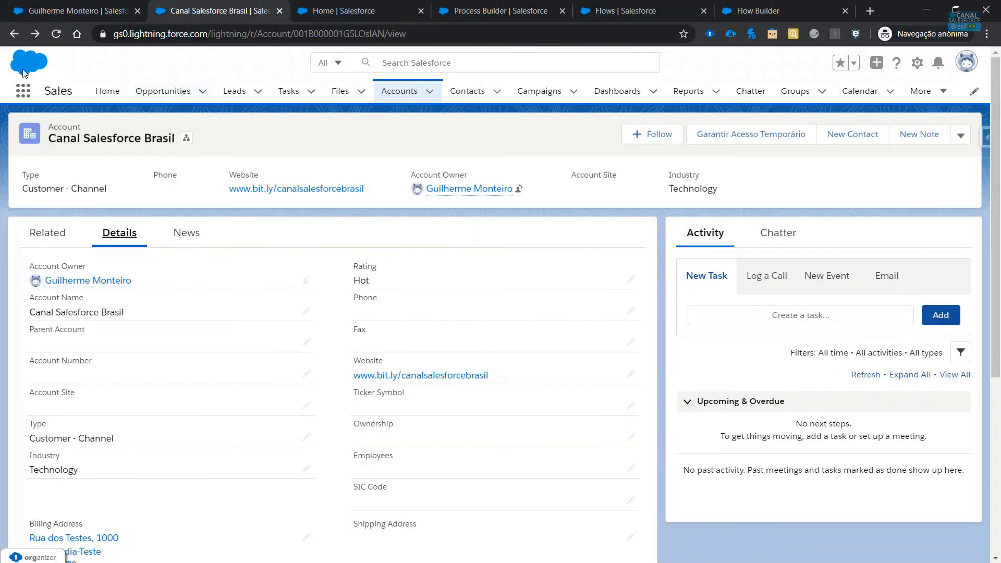
pyautogui.click(57, 34)
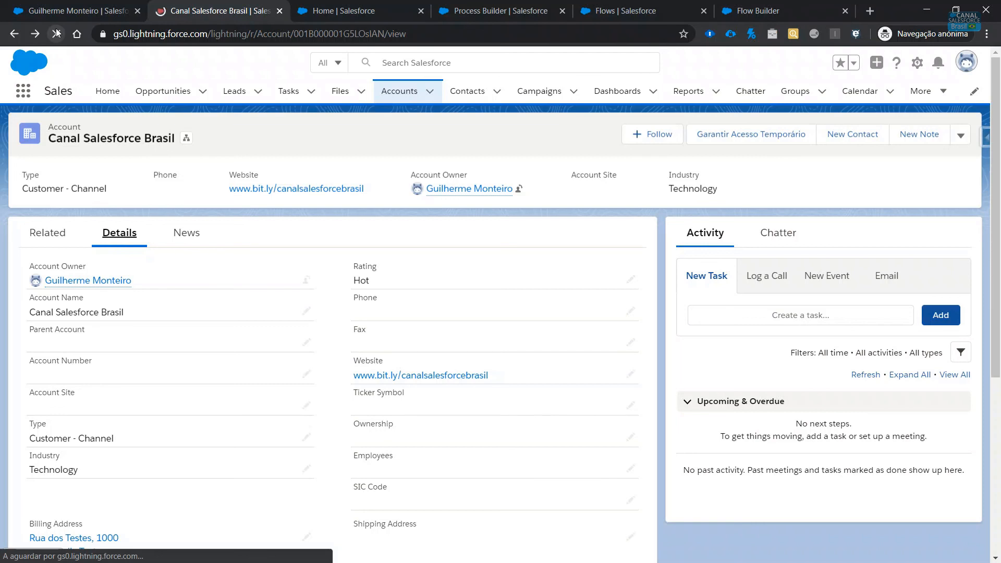
pyautogui.click(138, 244)
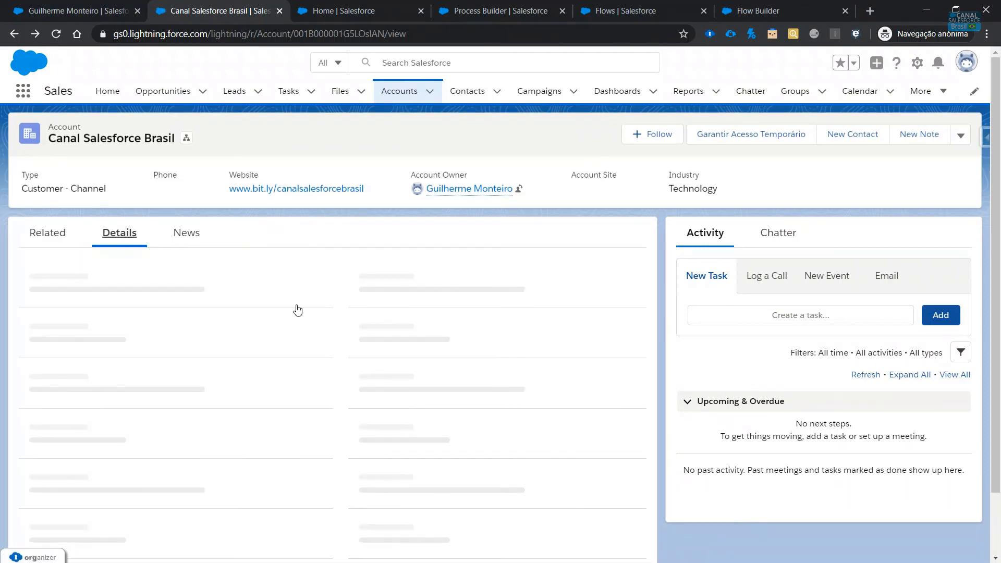
pyautogui.scroll(-3, 452, 382)
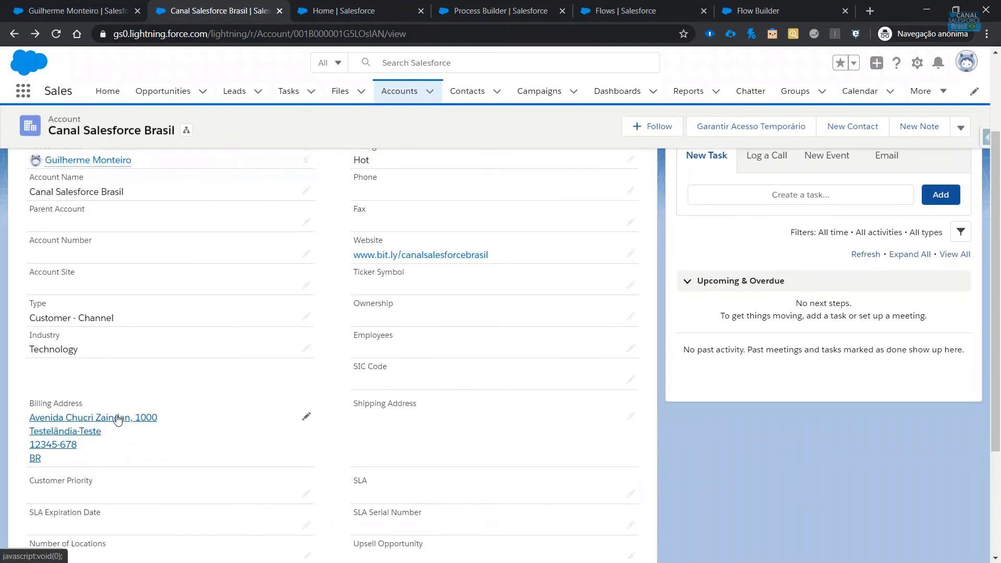
pyautogui.scroll(3, 118, 420)
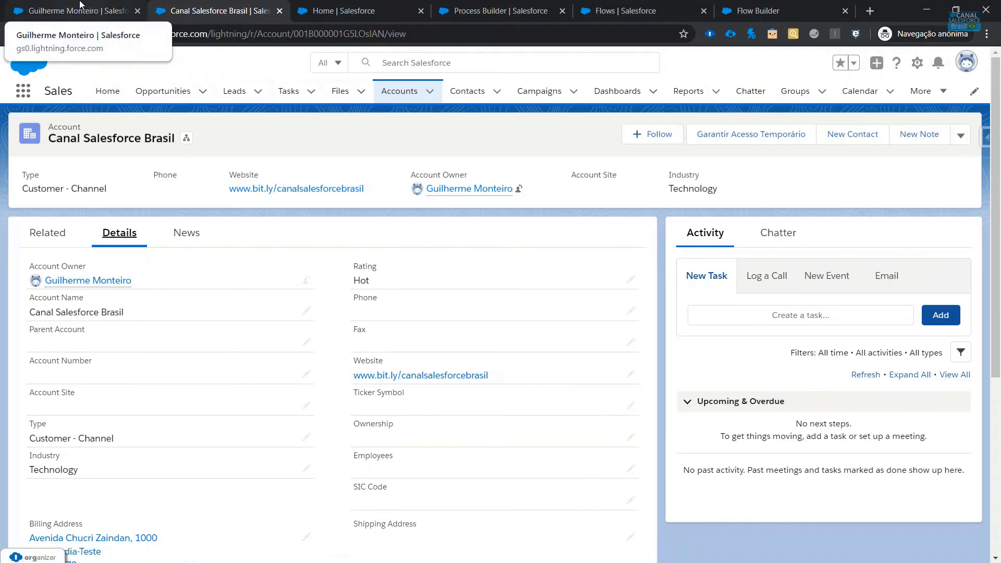
# Compare the contact's Mailing Address with the account's Billing Address, and return to the contact record
pyautogui.click(81, 10)
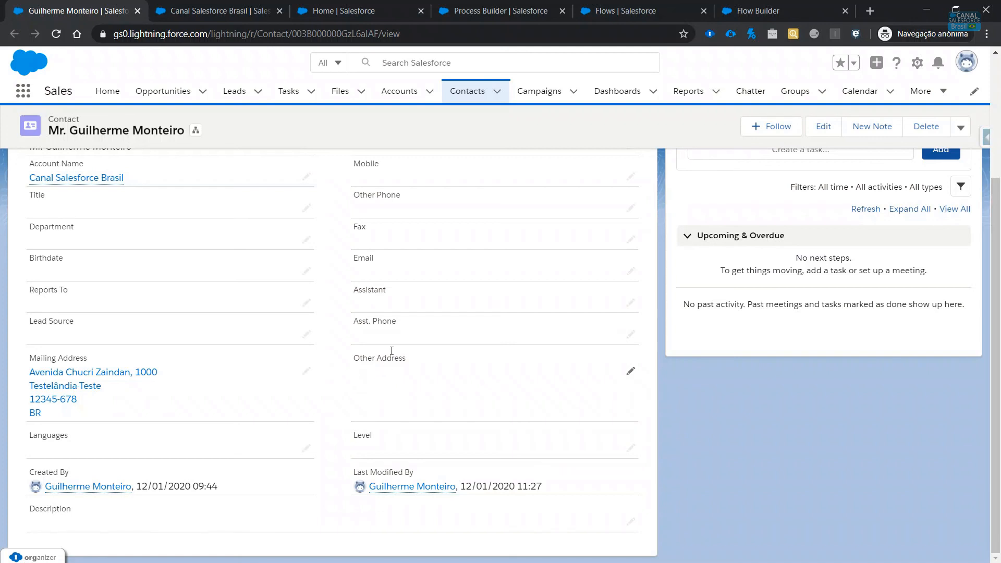
pyautogui.scroll(3, 416, 291)
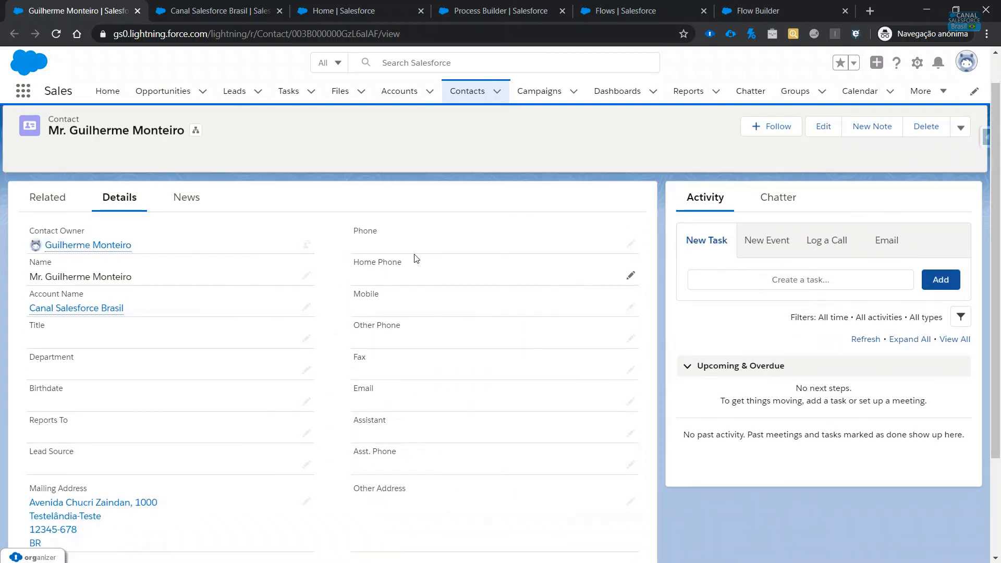
pyautogui.scroll(-3, 416, 259)
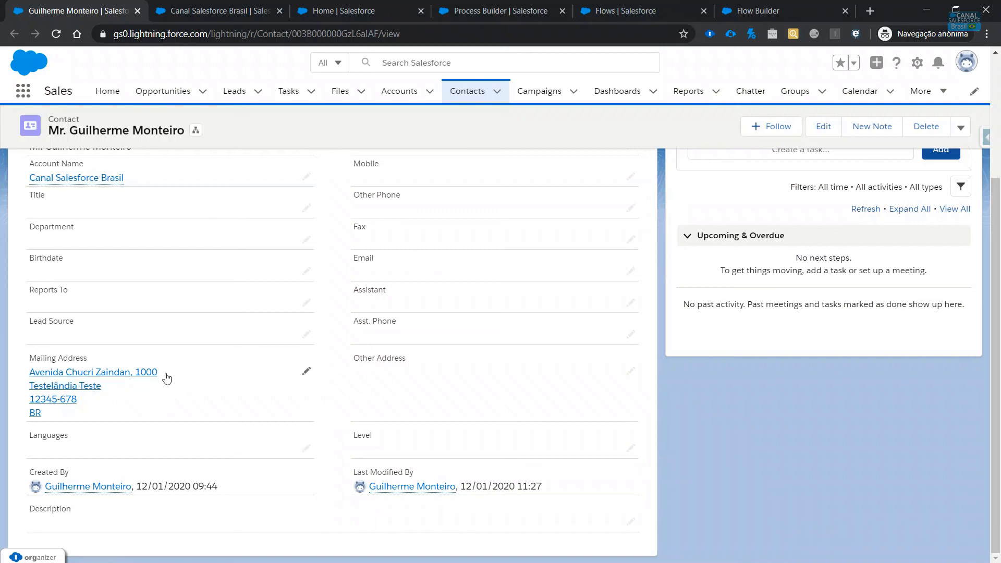
pyautogui.scroll(3, 166, 378)
pyautogui.click(211, 10)
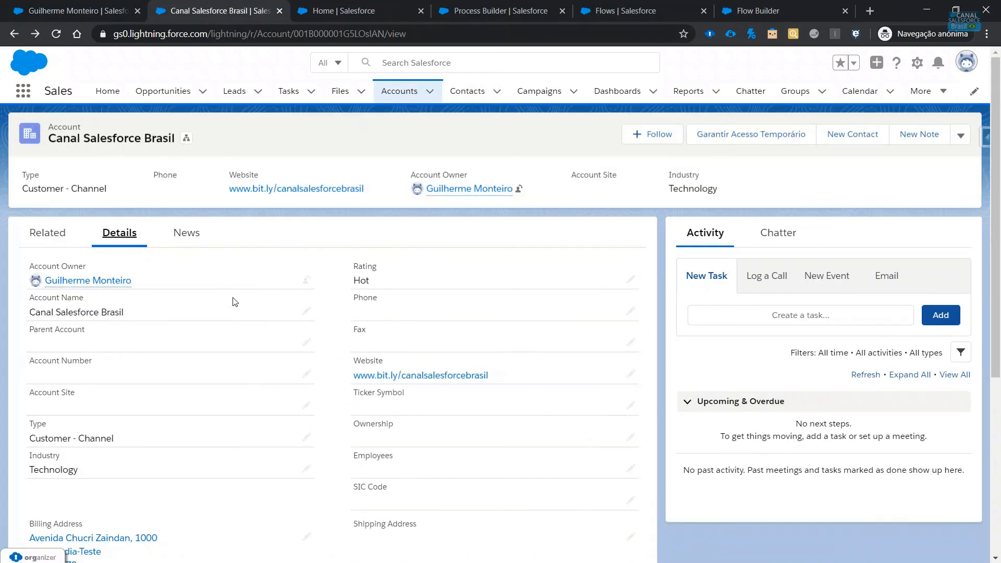
pyautogui.scroll(-5, 234, 302)
pyautogui.scroll(1, 237, 331)
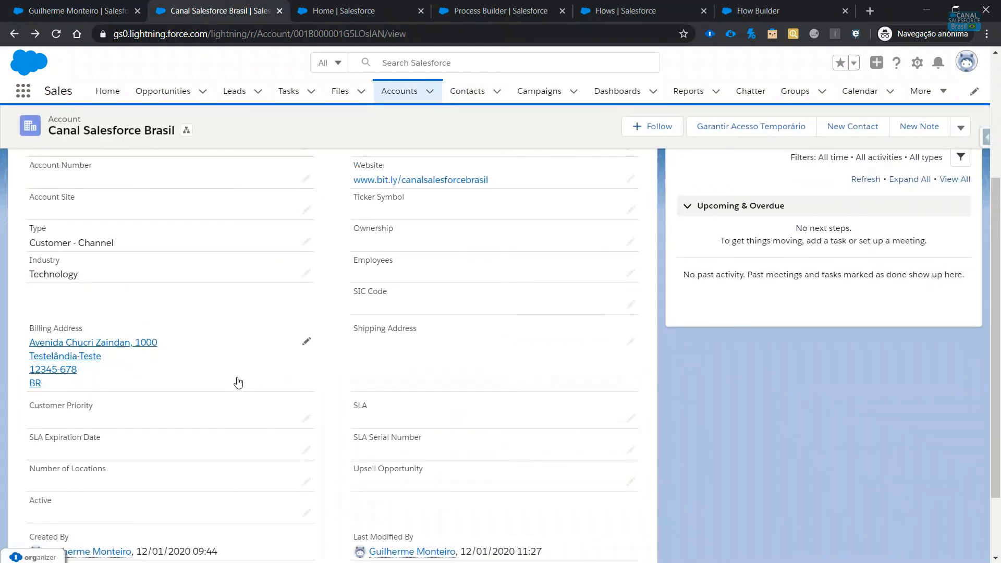
pyautogui.scroll(2, 238, 383)
pyautogui.click(108, 3)
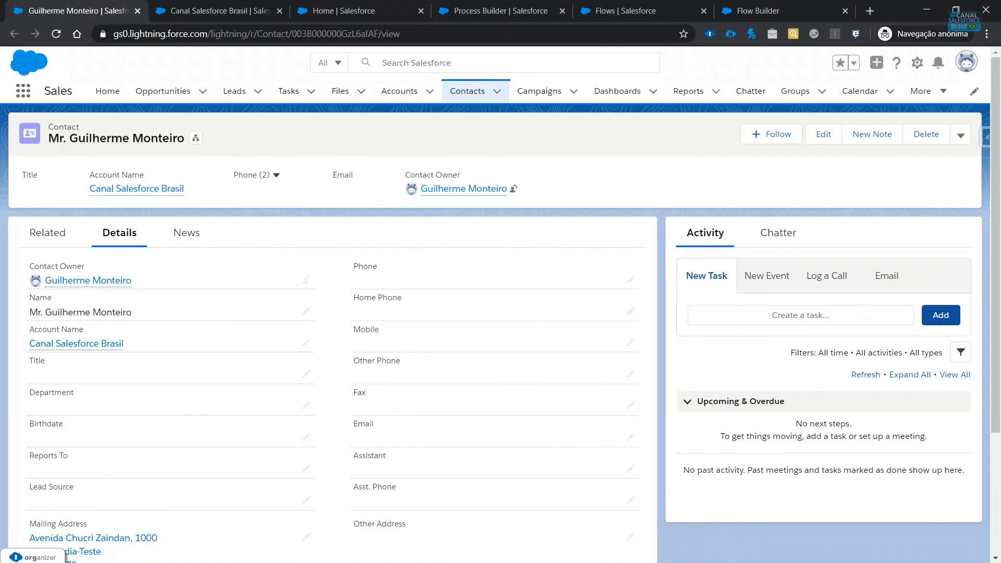